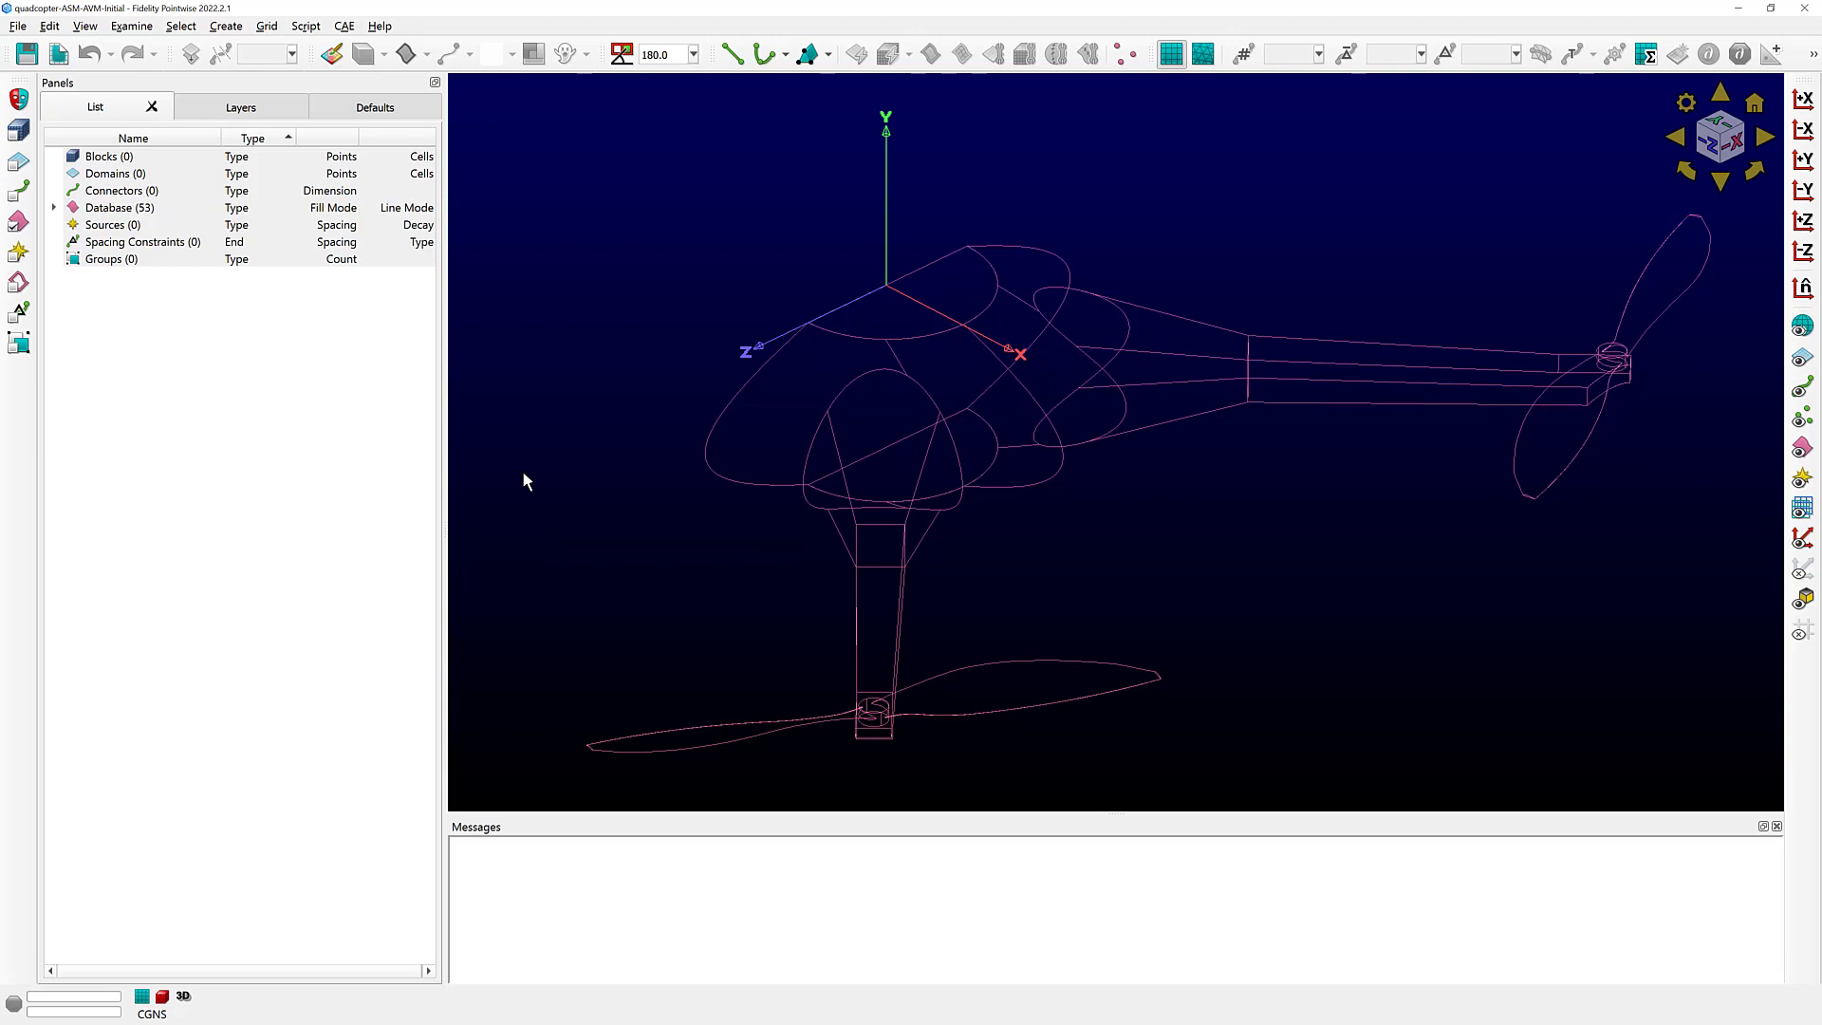
# - Display the quadcopter-split-1, quadcopter-split-2 and quadcopter-split-3 models as Shaded and give each model its own colour
pyautogui.click(55, 209)
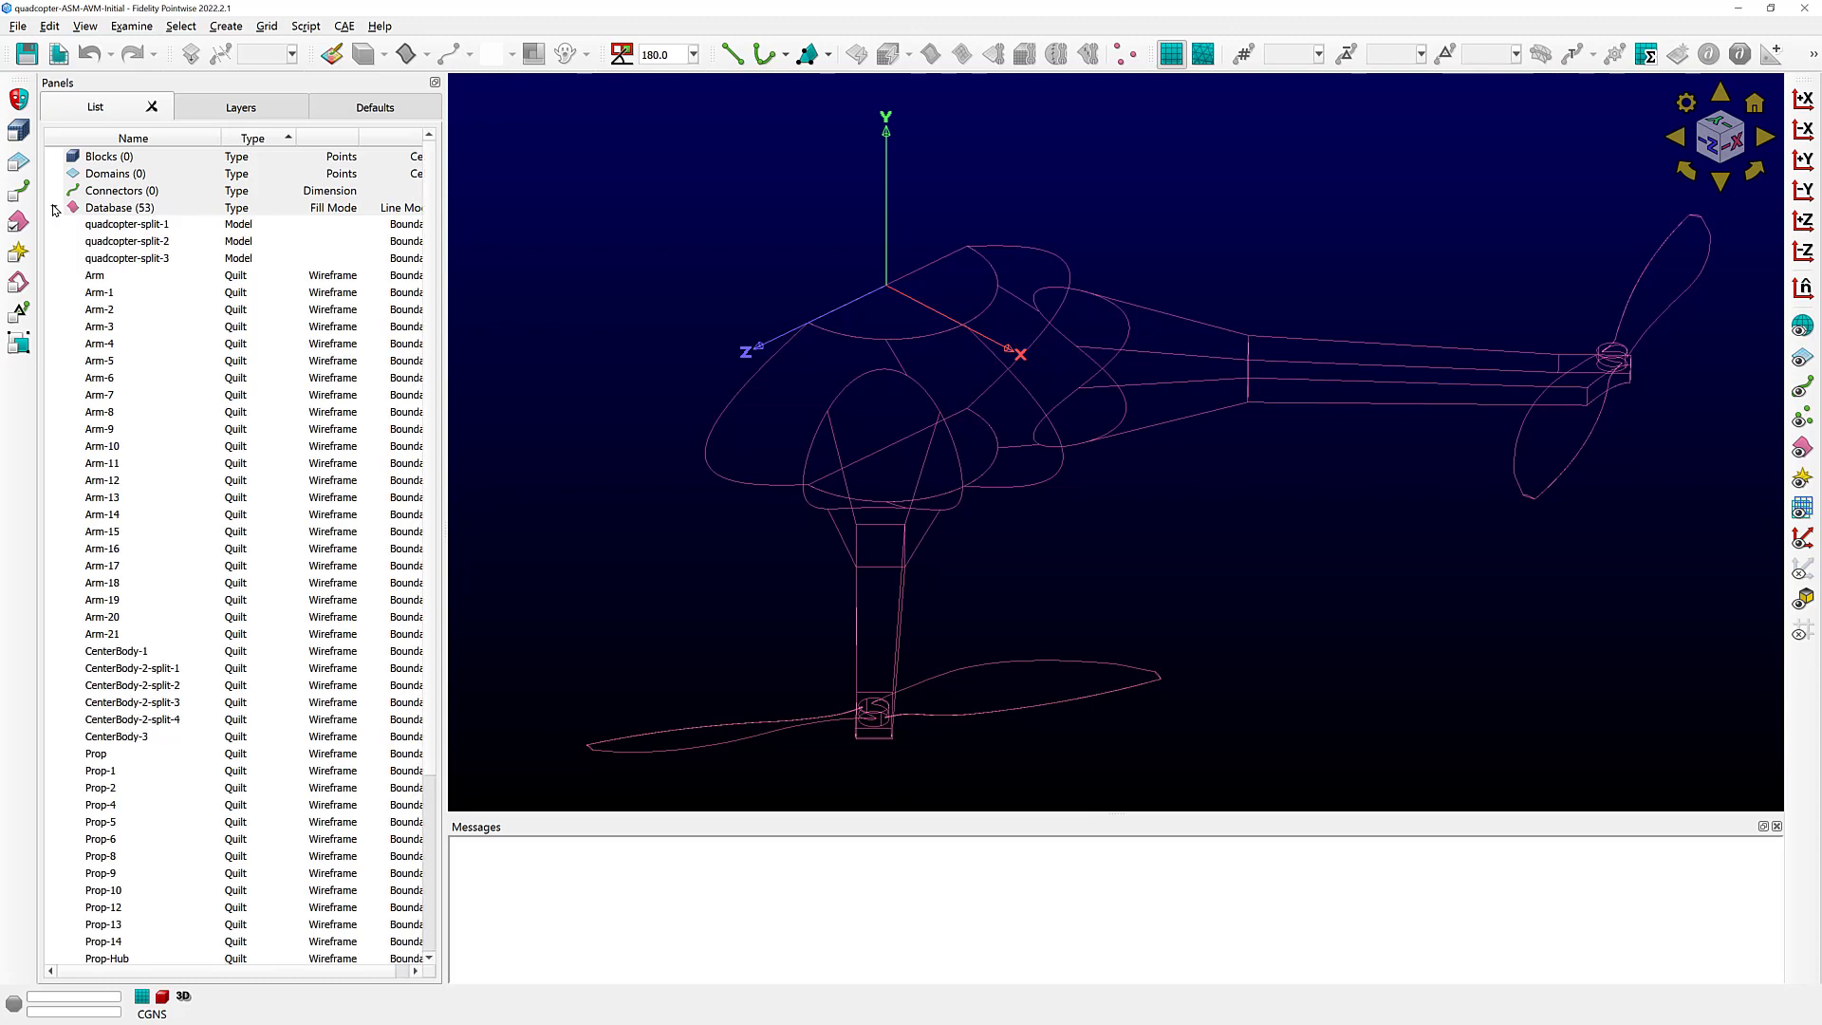
pyautogui.click(111, 225)
pyautogui.keyDown('ctrl'); pyautogui.click(118, 241); pyautogui.keyUp('ctrl')
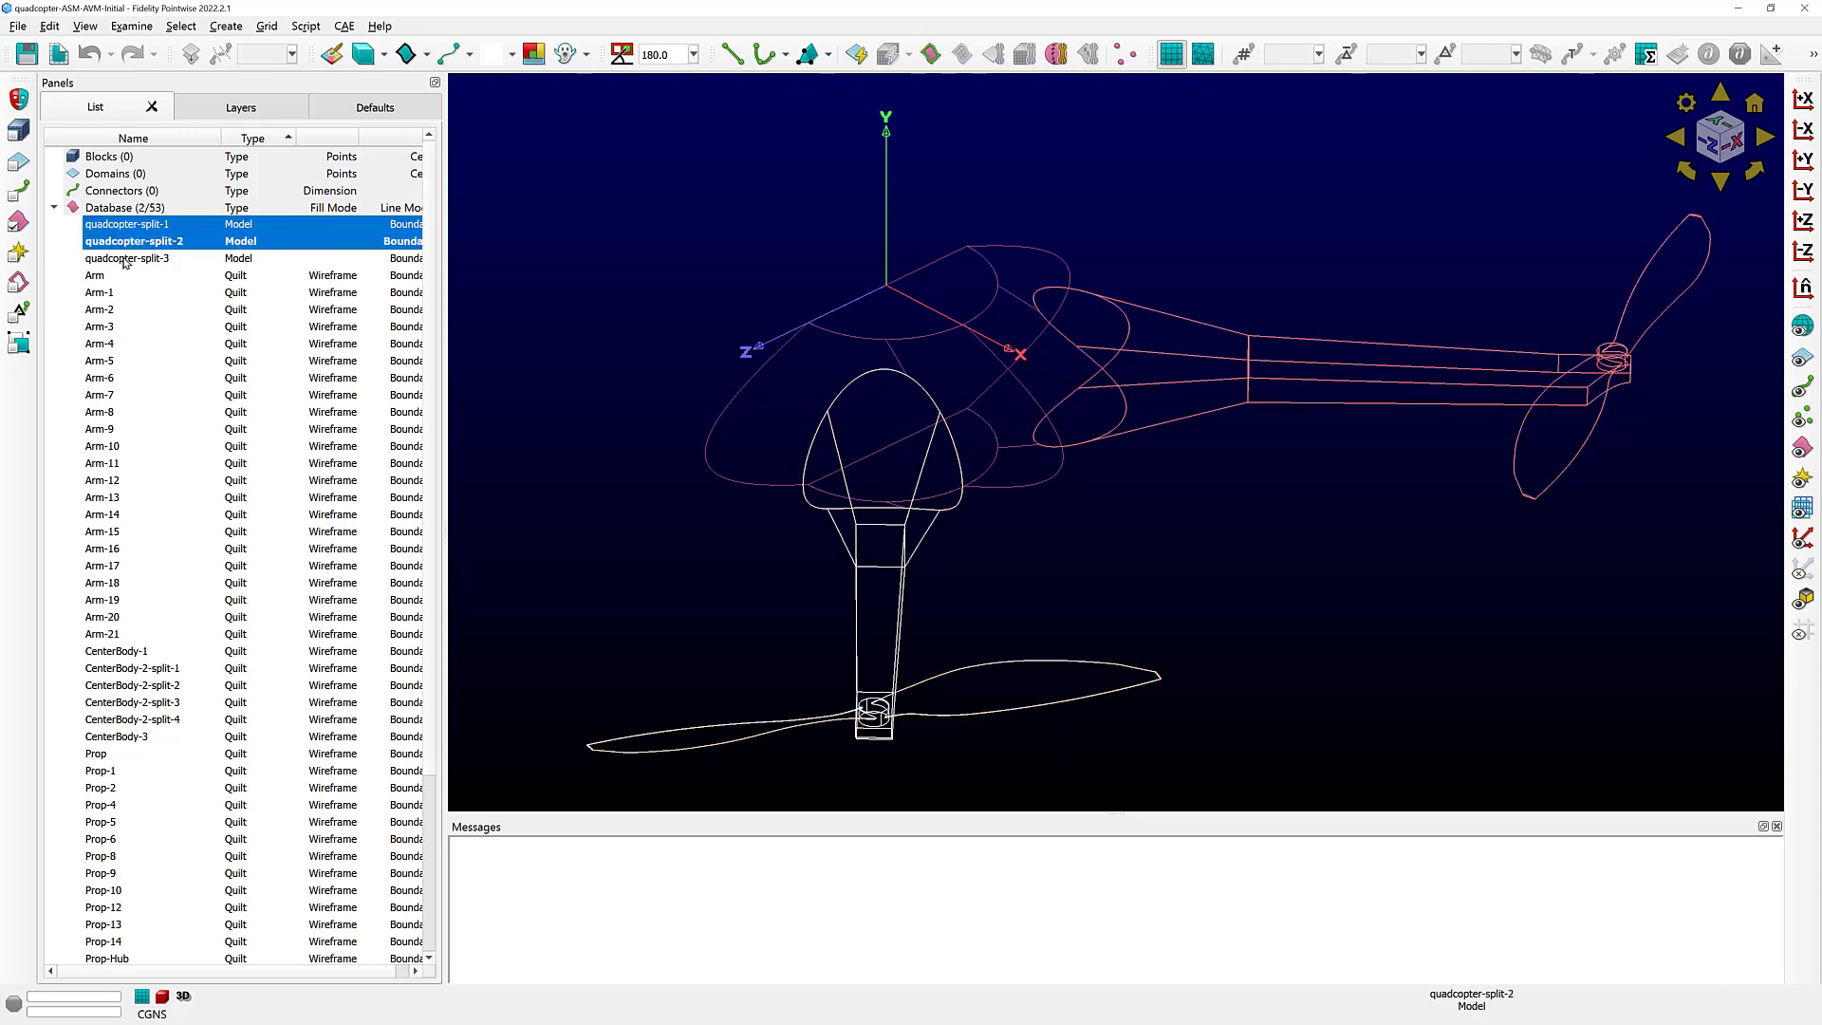
pyautogui.keyDown('ctrl'); pyautogui.click(124, 258); pyautogui.keyUp('ctrl')
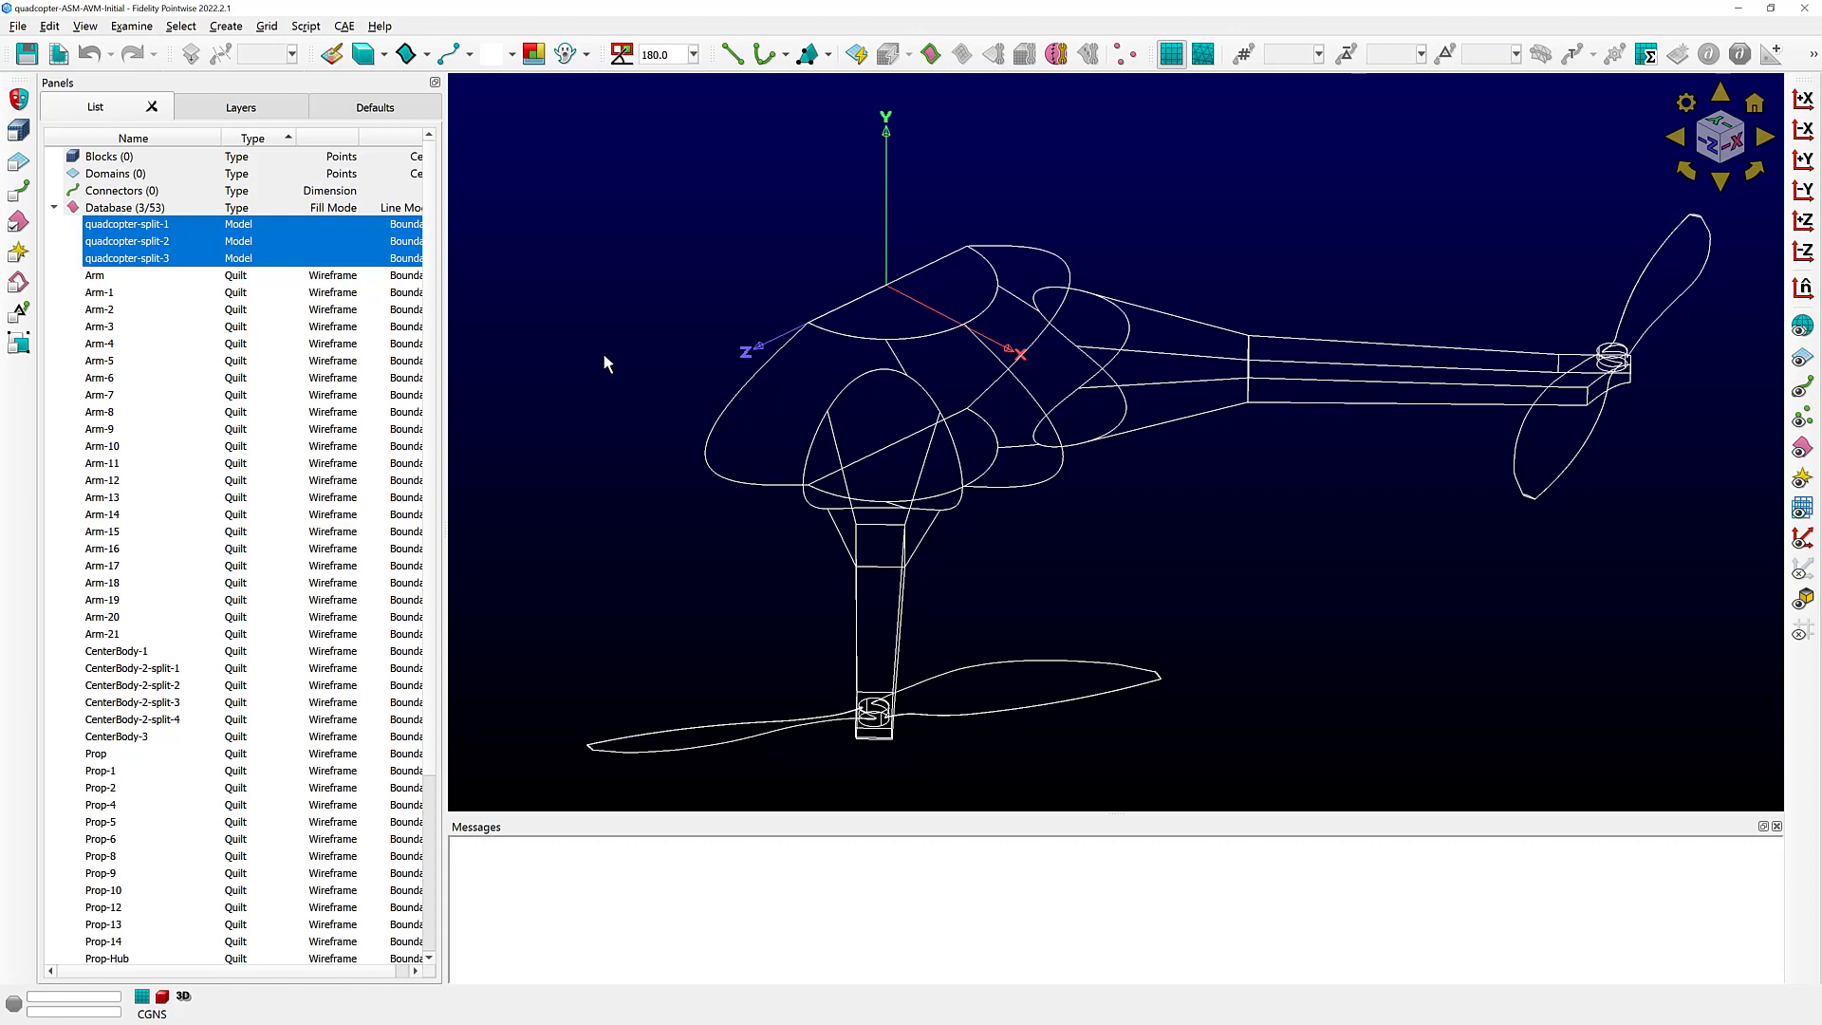
pyautogui.click(383, 57)
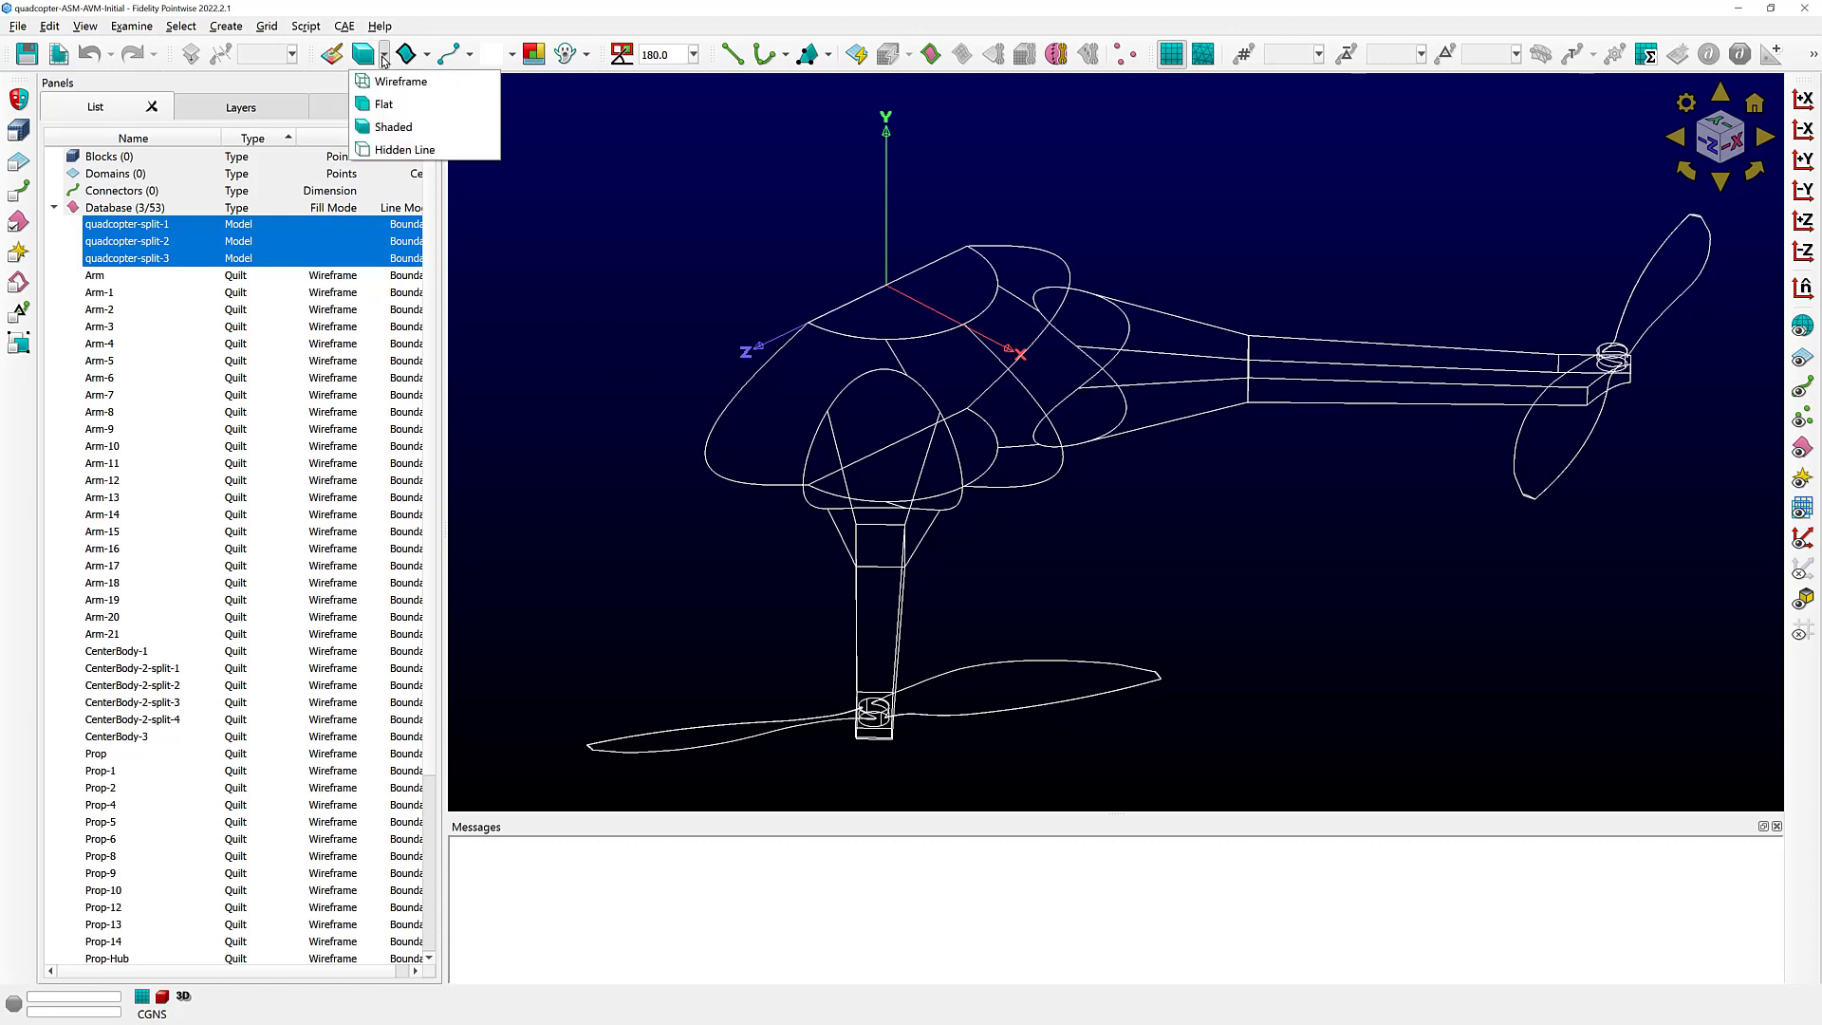
pyautogui.click(400, 136)
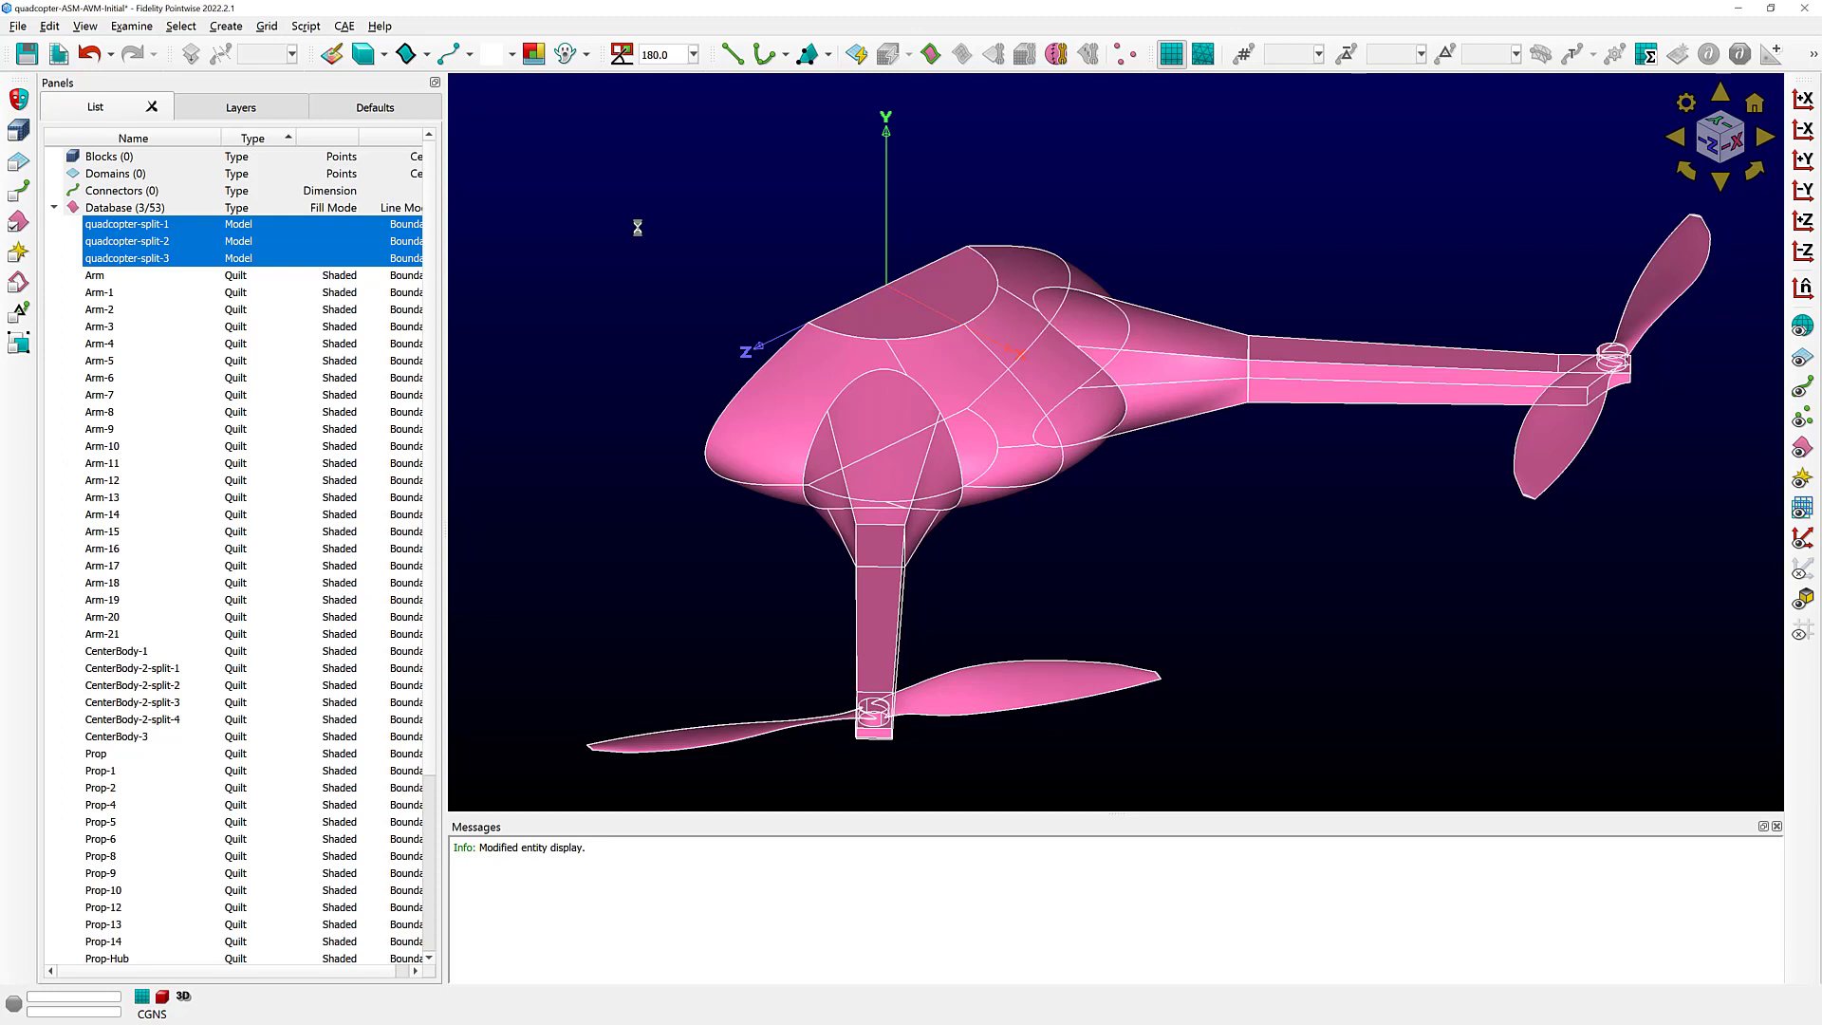
pyautogui.click(533, 54)
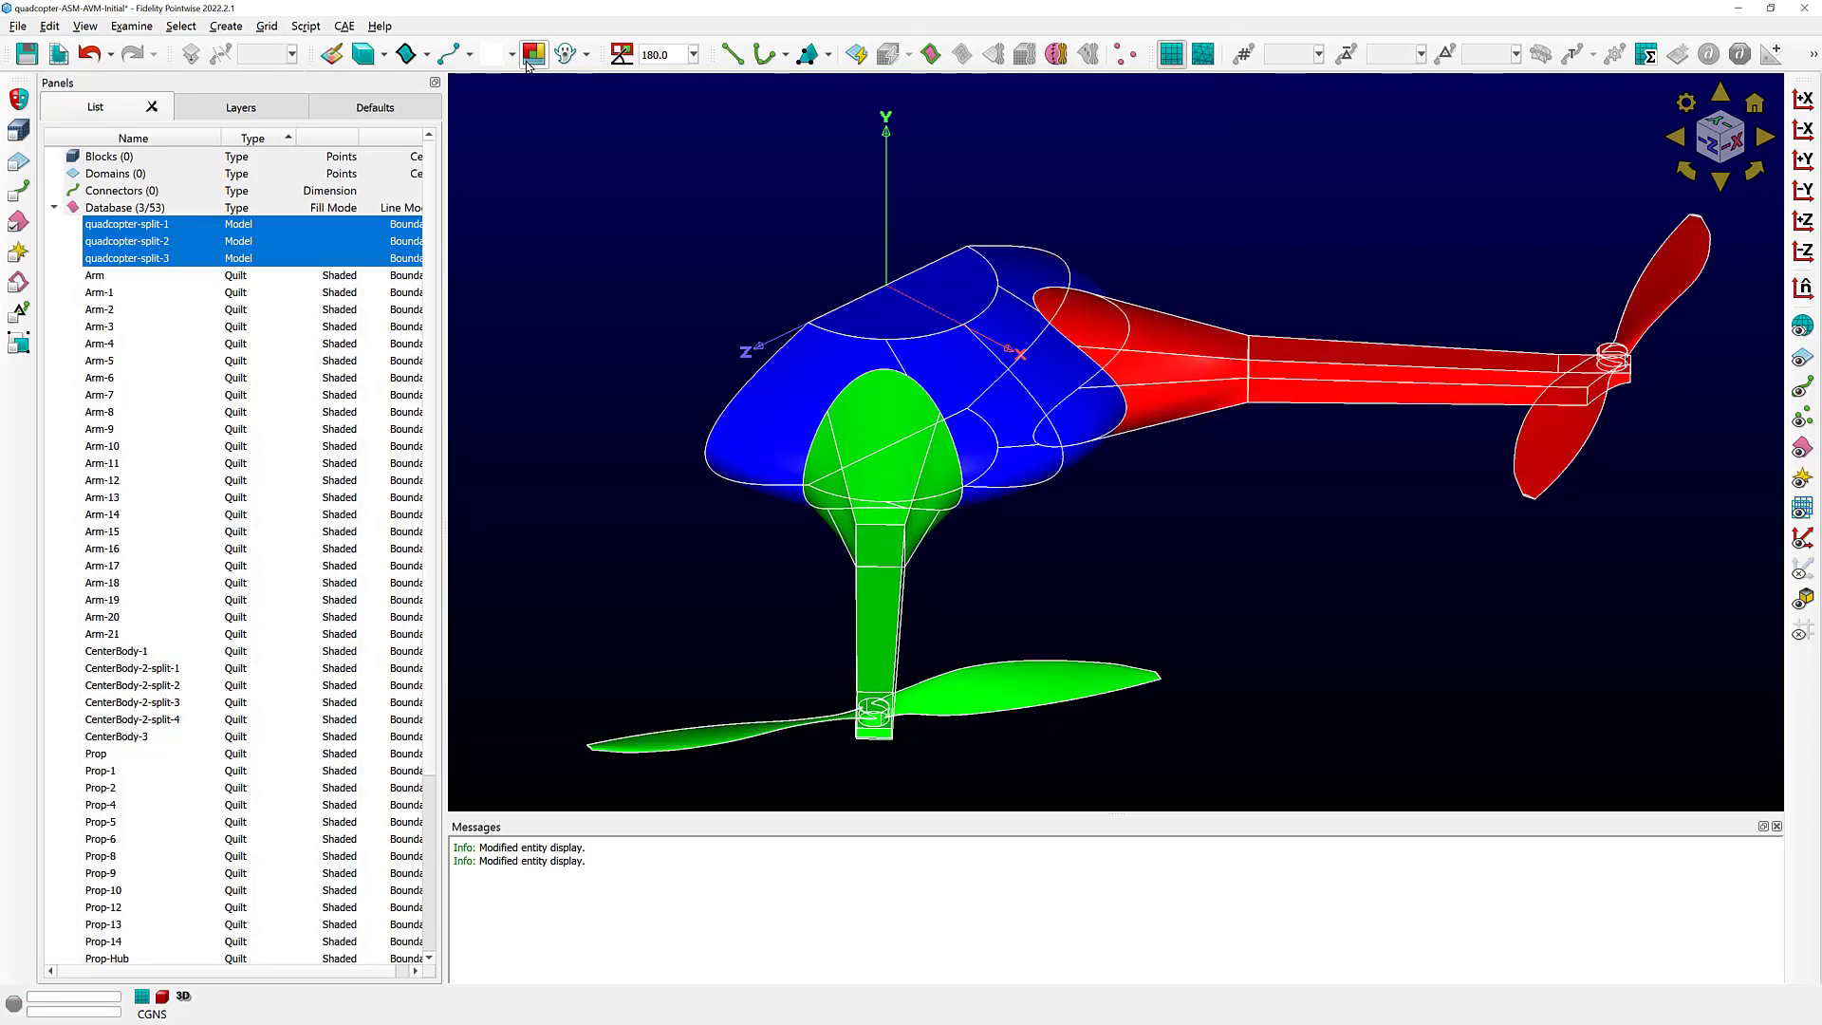
pyautogui.click(588, 170)
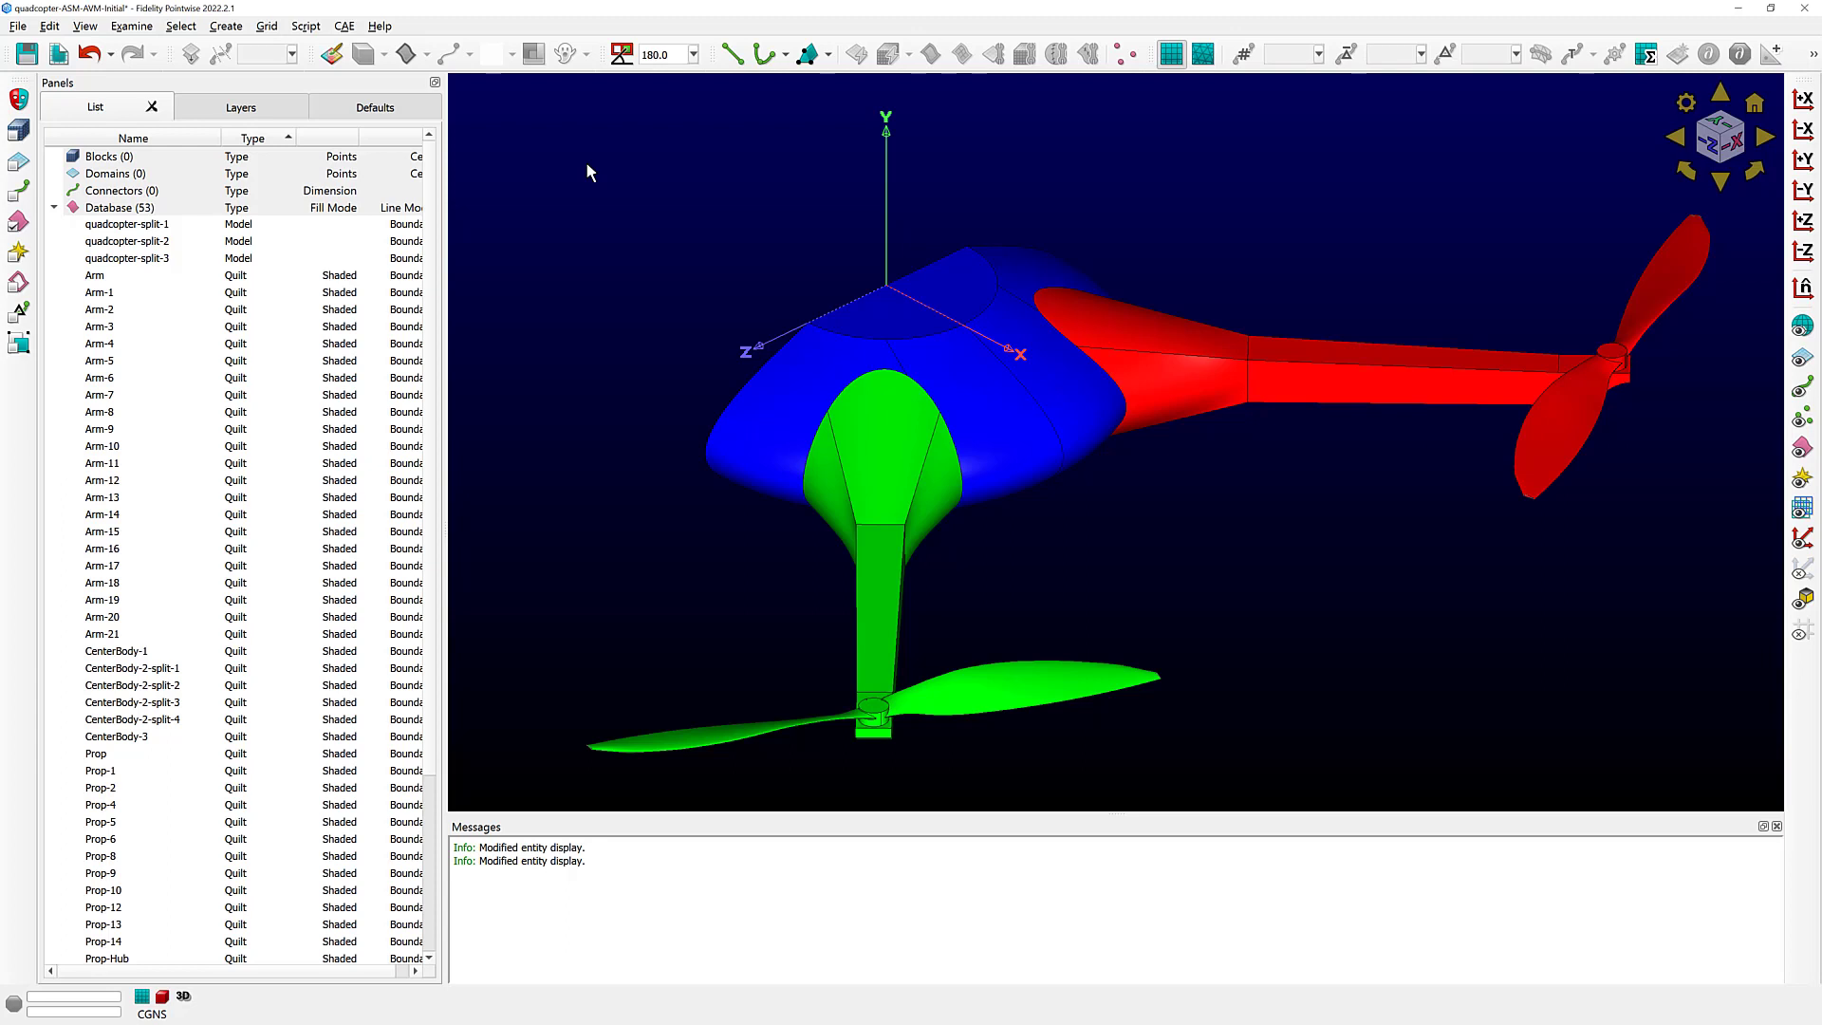
# - Assemble the three quadcopter-split models with the default edge tolerance of 0.001
pyautogui.click(228, 225)
pyautogui.keyDown('ctrl'); pyautogui.click(228, 244); pyautogui.keyUp('ctrl')
pyautogui.keyDown('ctrl'); pyautogui.click(231, 260); pyautogui.keyUp('ctrl')
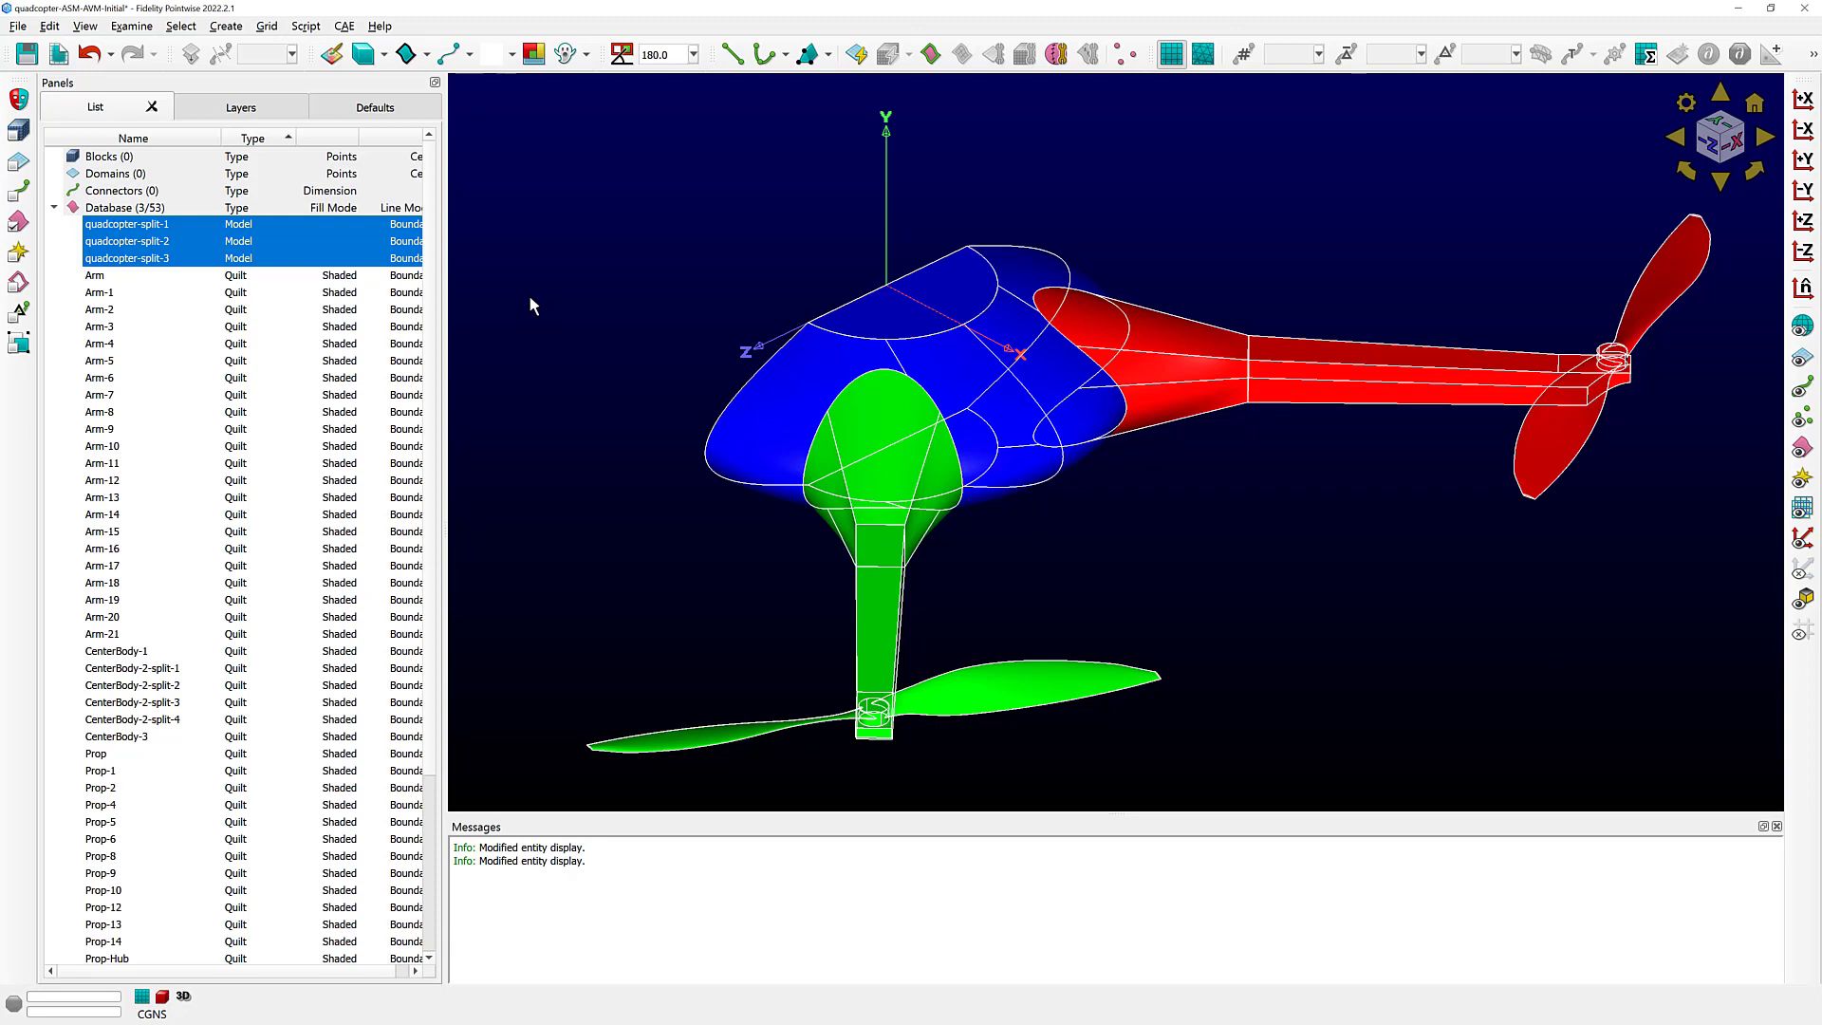
pyautogui.click(226, 25)
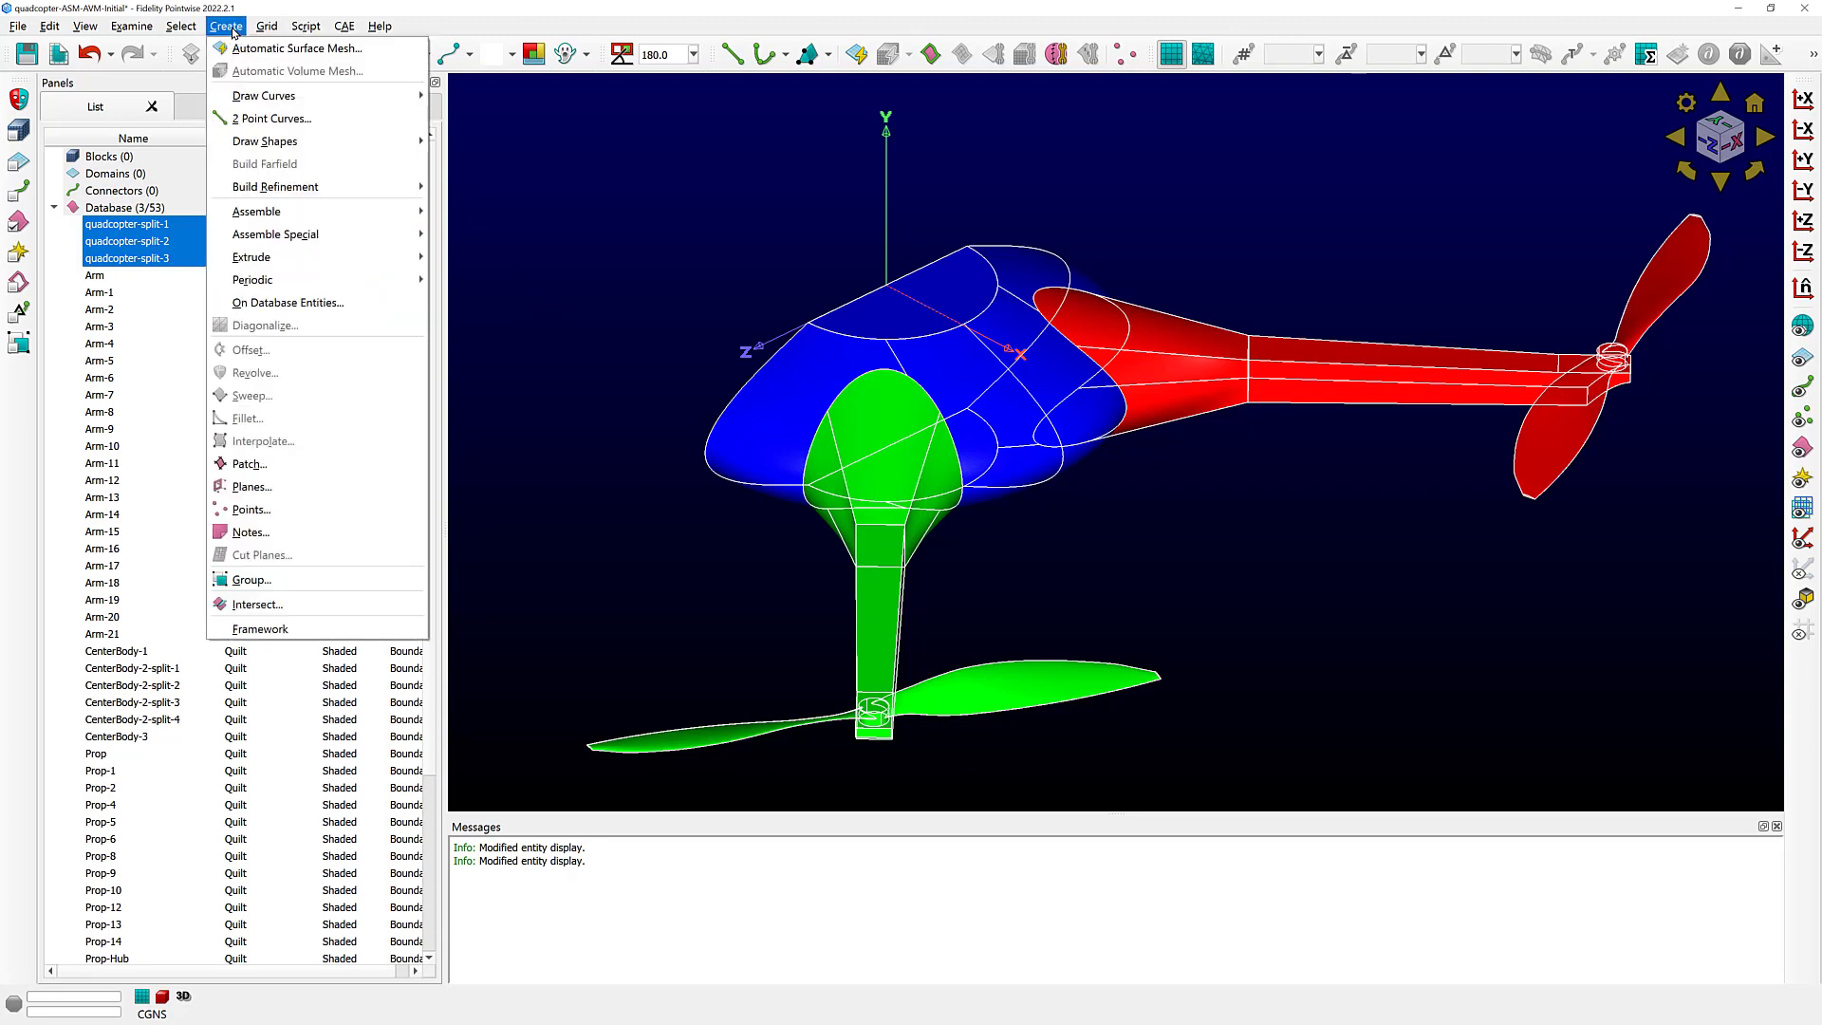
pyautogui.moveTo(398, 211)
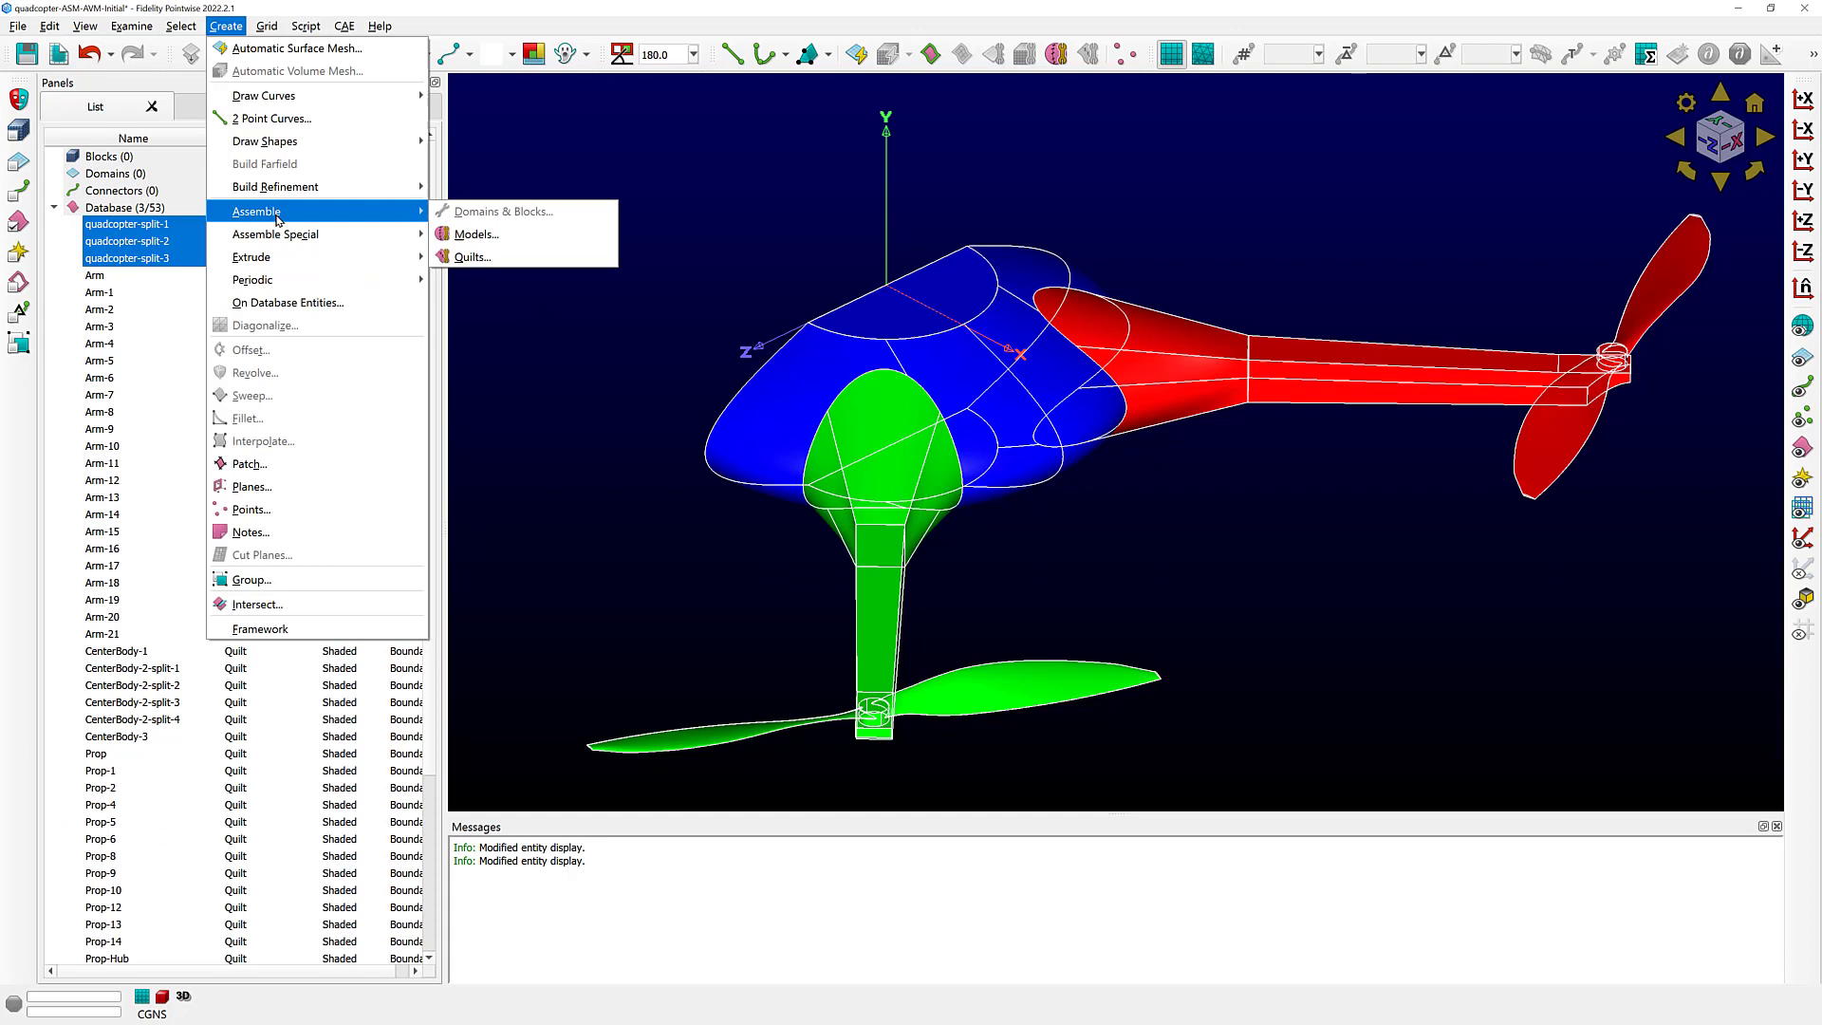
pyautogui.click(478, 245)
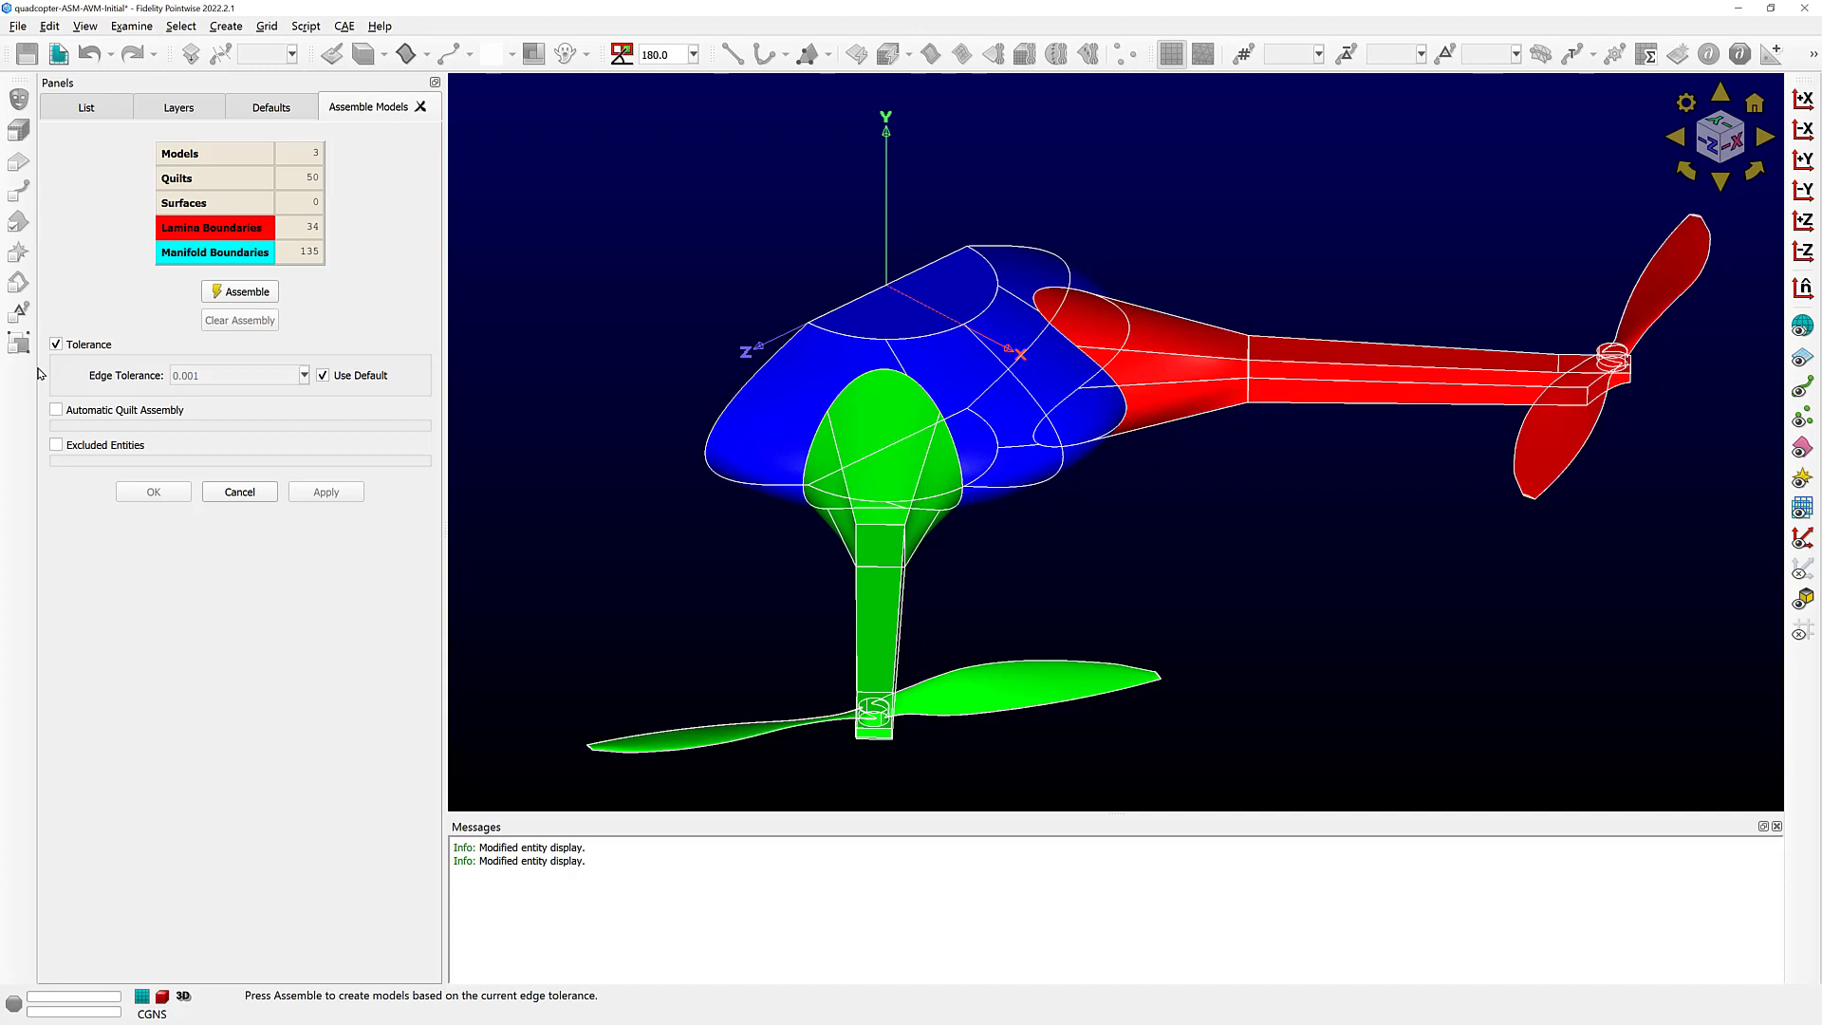
pyautogui.click(323, 376)
pyautogui.click(250, 292)
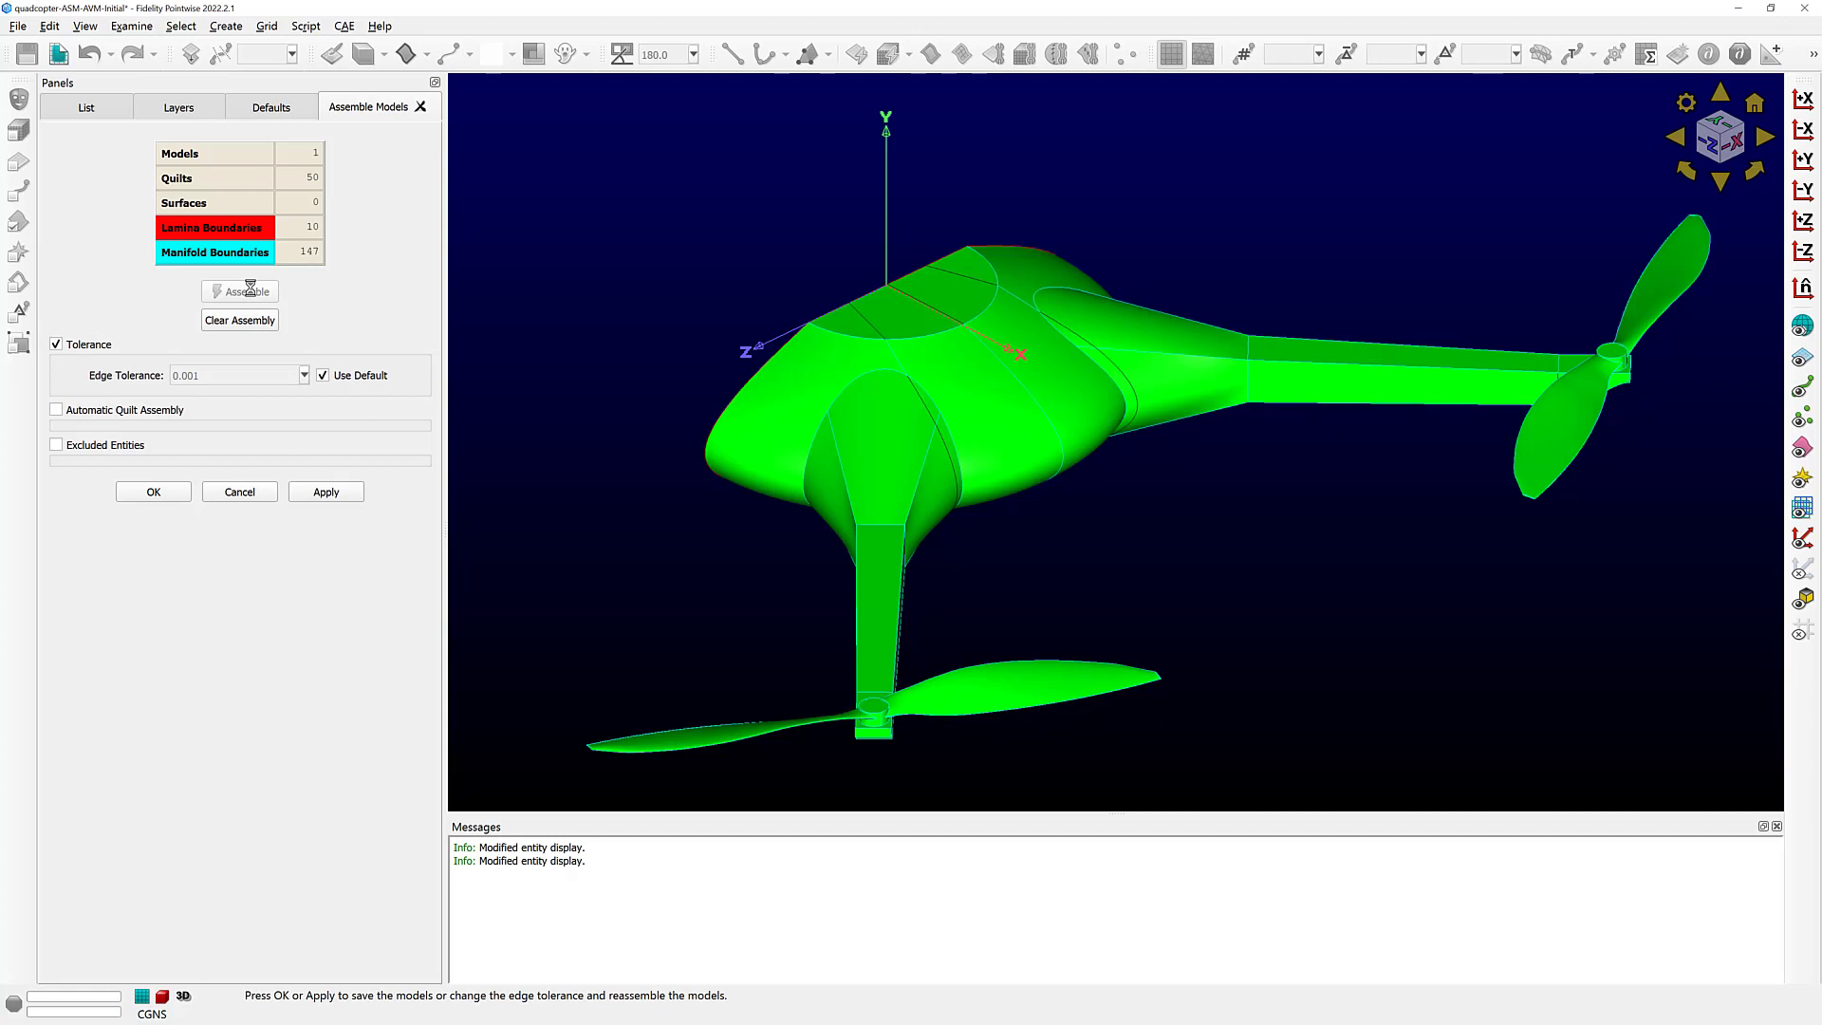
# - Examine the assembled quadcopter's lamina and manifold boundaries around the body, arm junctions, propeller hubs and symmetry cut
pyautogui.scroll(2, 1109, 387)
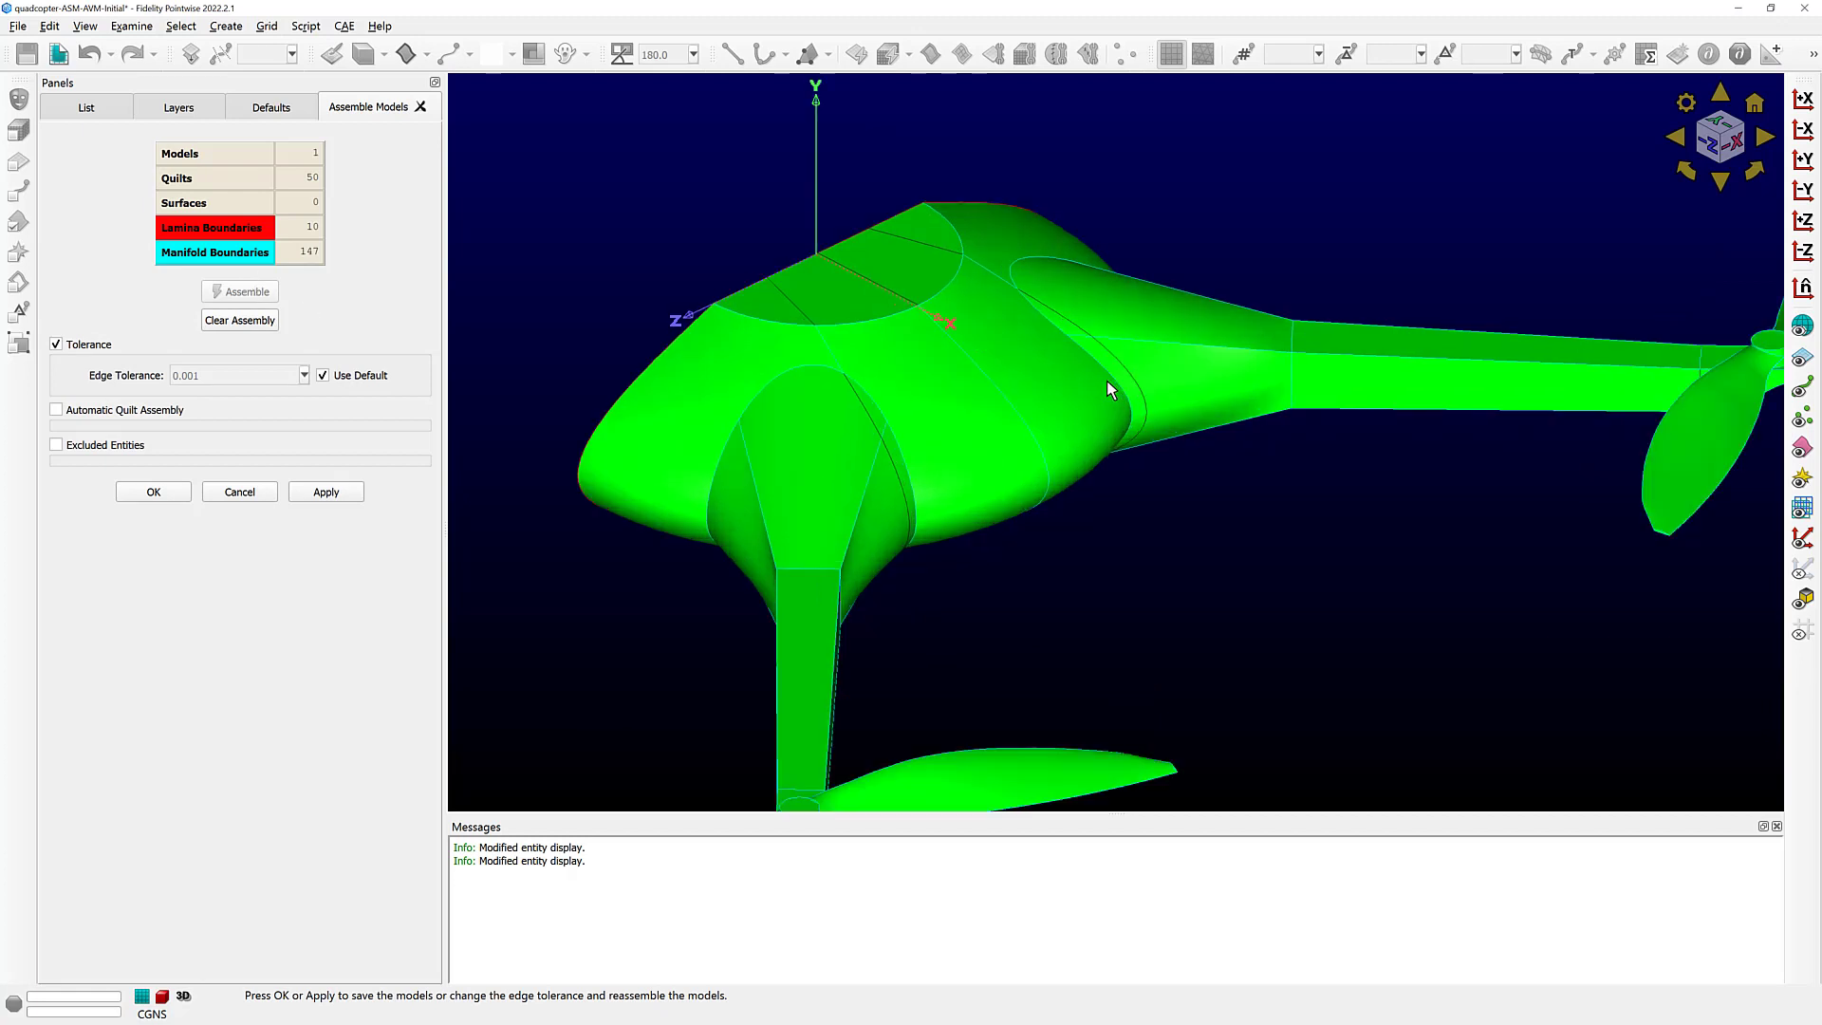
pyautogui.scroll(2, 1108, 382)
pyautogui.keyDown('ctrl'); pyautogui.rightClick(1108, 381); pyautogui.keyUp('ctrl')
pyautogui.keyDown('ctrl'); pyautogui.moveTo(1108, 381); pyautogui.dragTo(1043, 229, button='right'); pyautogui.keyUp('ctrl')
pyautogui.scroll(-3, 988, 250)
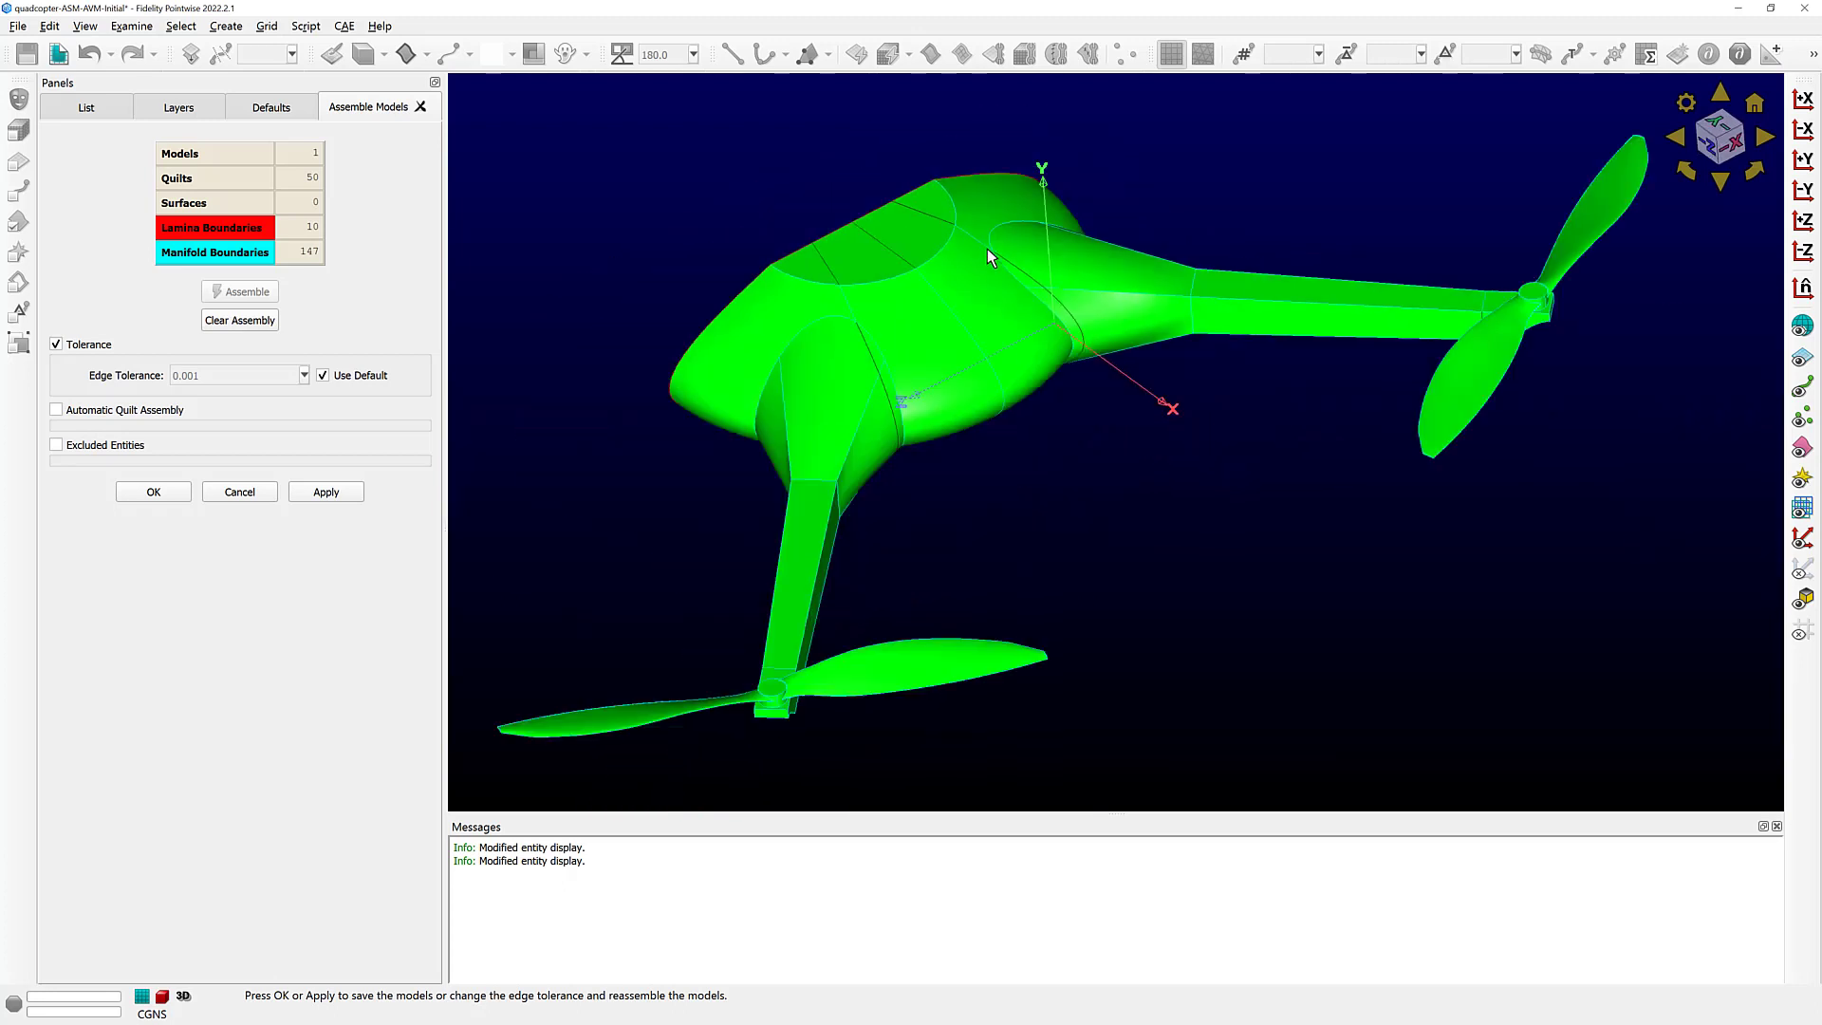
pyautogui.scroll(3, 818, 622)
pyautogui.scroll(3, 818, 622)
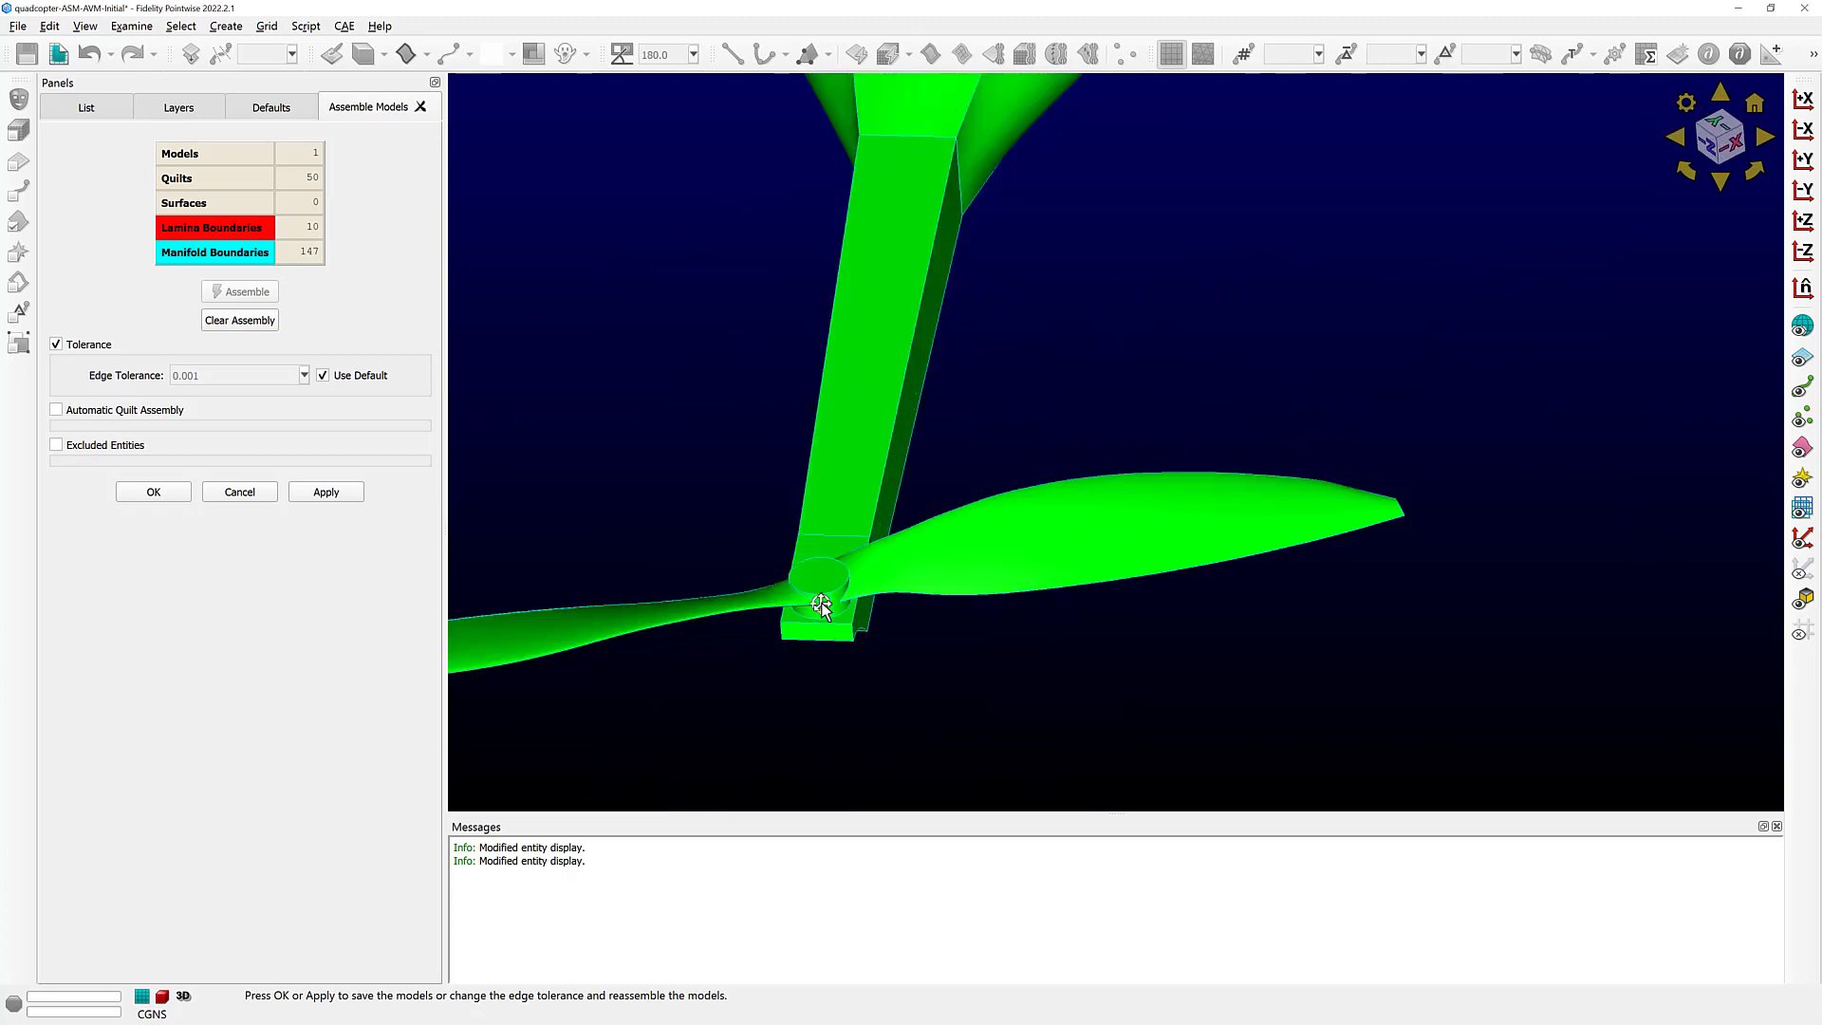
pyautogui.keyDown('ctrl'); pyautogui.rightClick(822, 606); pyautogui.keyUp('ctrl')
pyautogui.keyDown('ctrl'); pyautogui.moveTo(867, 581); pyautogui.dragTo(948, 529, button='right'); pyautogui.keyUp('ctrl')
pyautogui.scroll(-5, 909, 573)
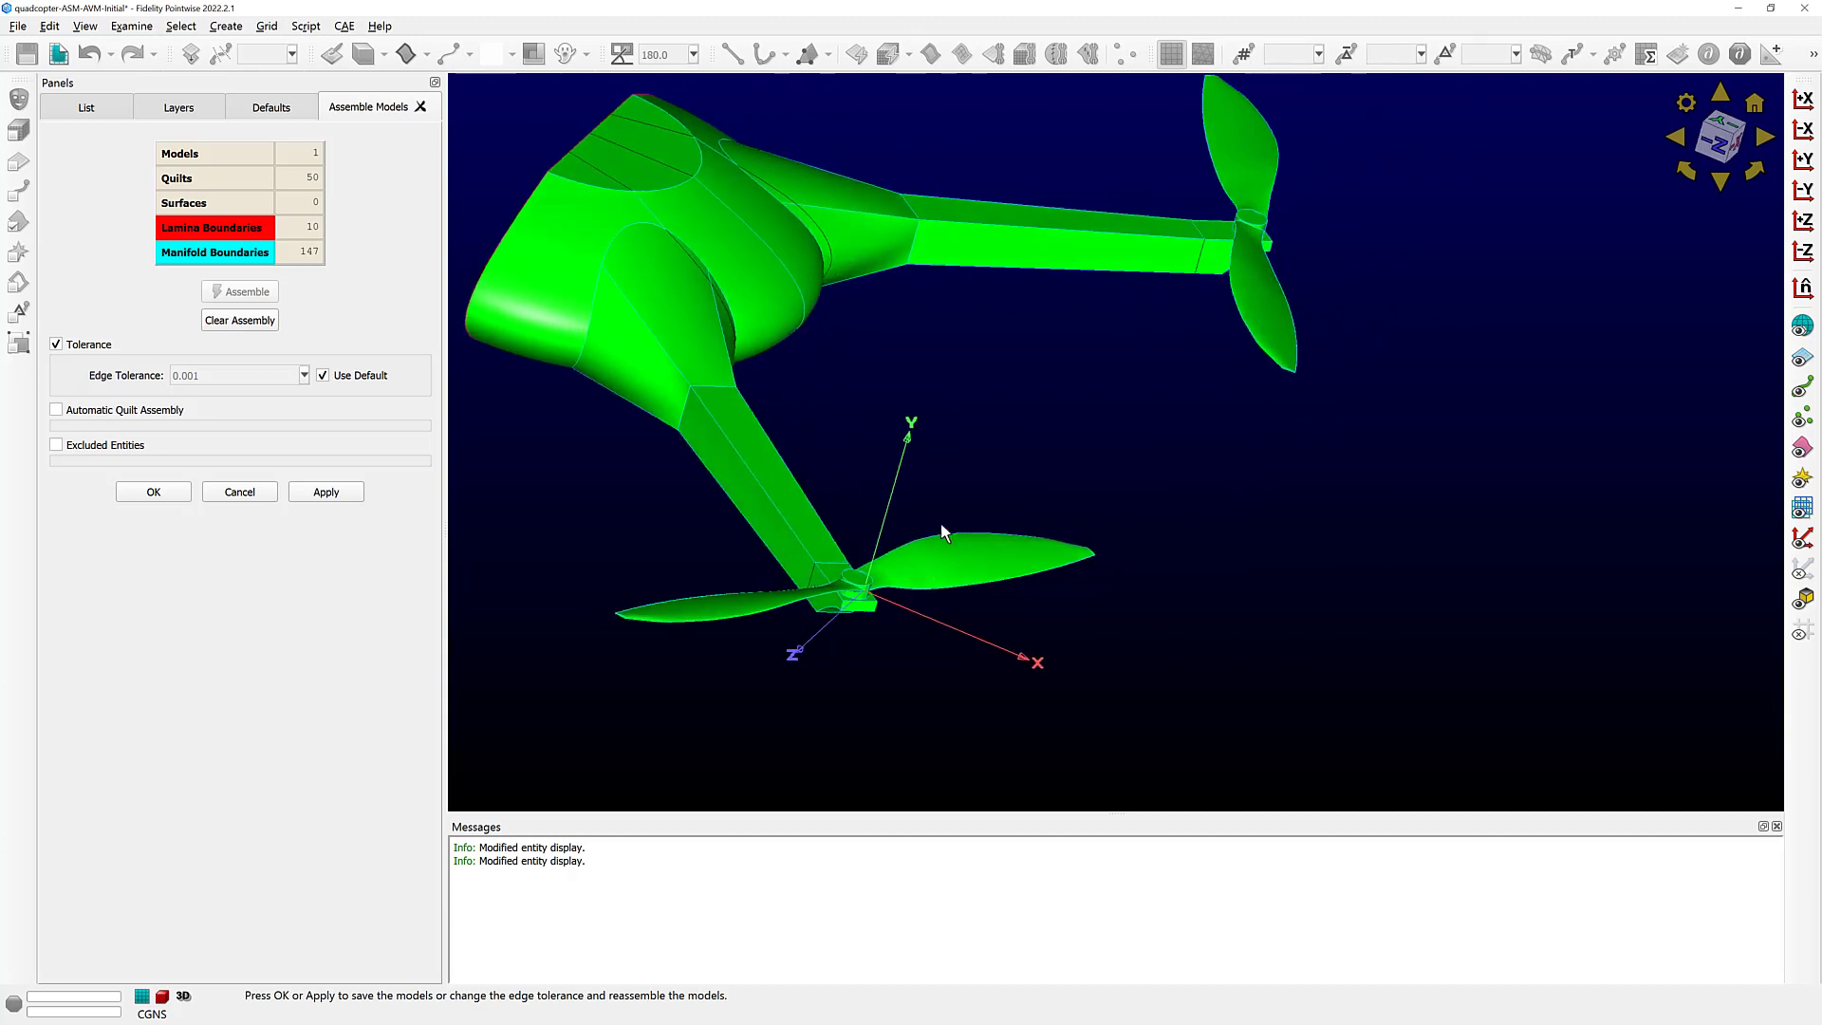
pyautogui.scroll(-3, 928, 517)
pyautogui.keyDown('ctrl'); pyautogui.moveTo(811, 491); pyautogui.dragTo(841, 459, button='right'); pyautogui.keyUp('ctrl')
pyautogui.scroll(3, 841, 459)
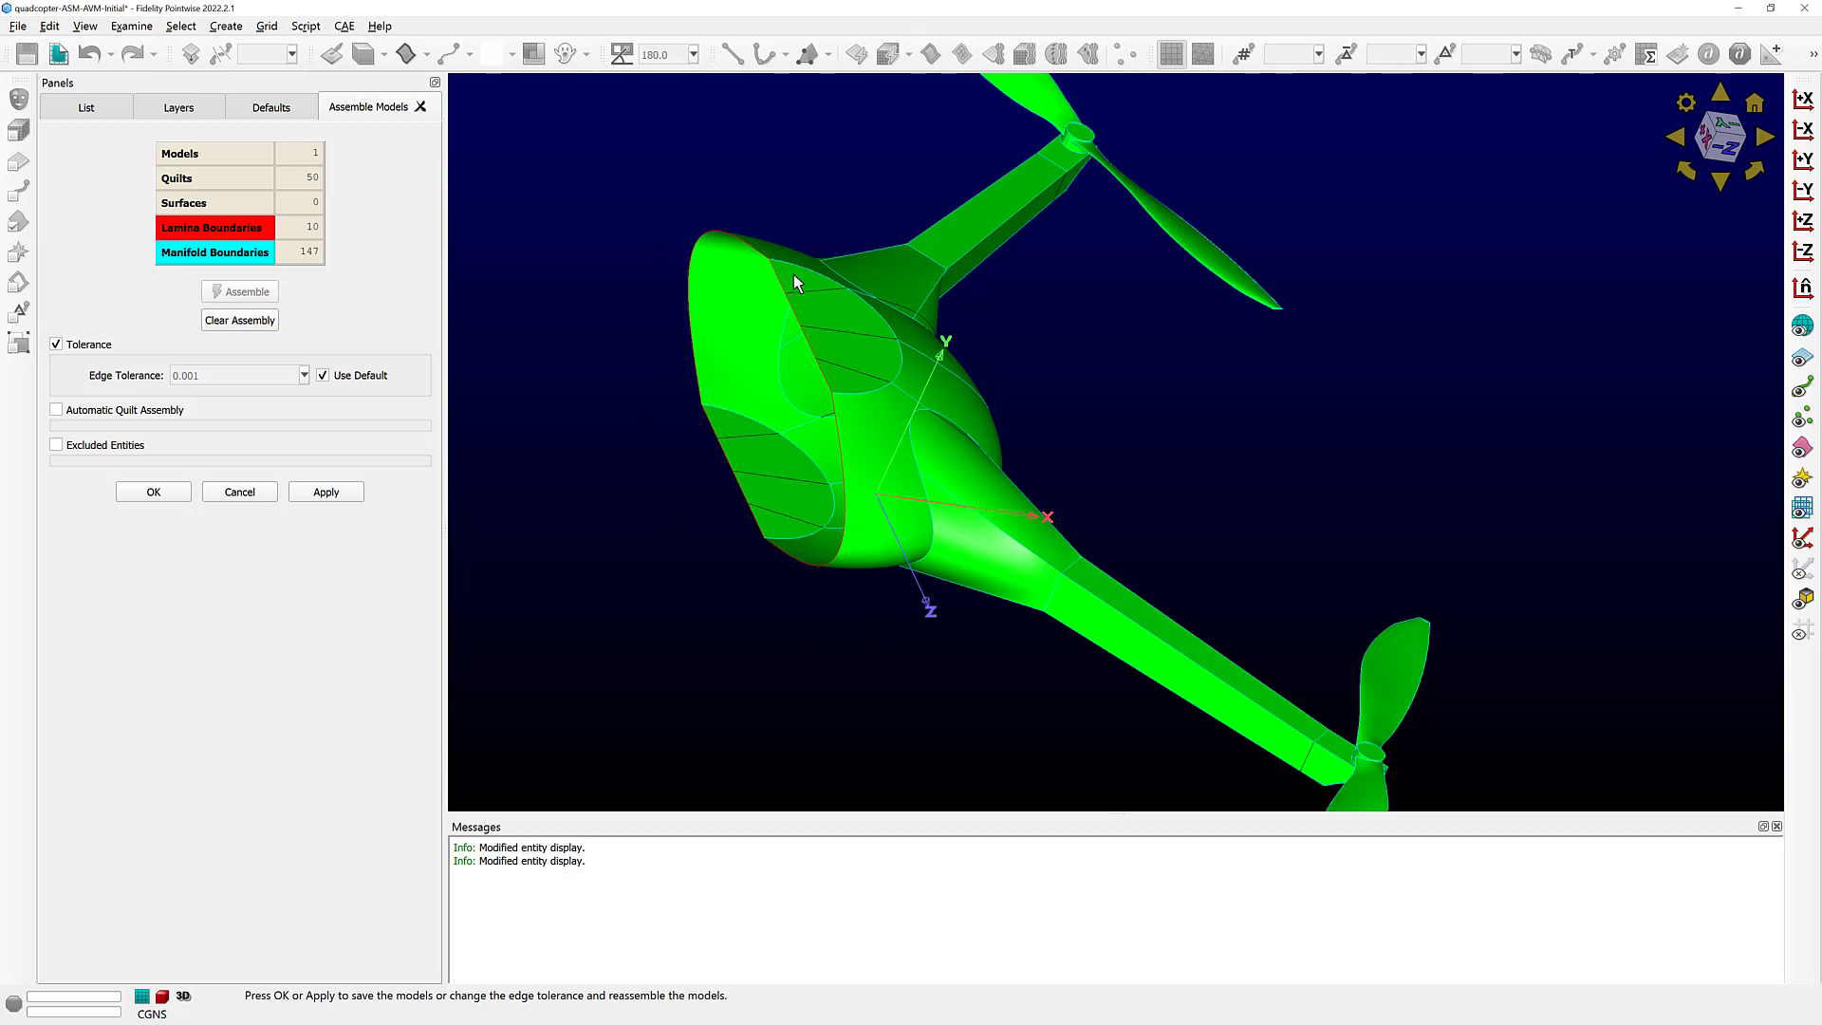
pyautogui.moveTo(850, 357); pyautogui.dragTo(812, 361, button='right')
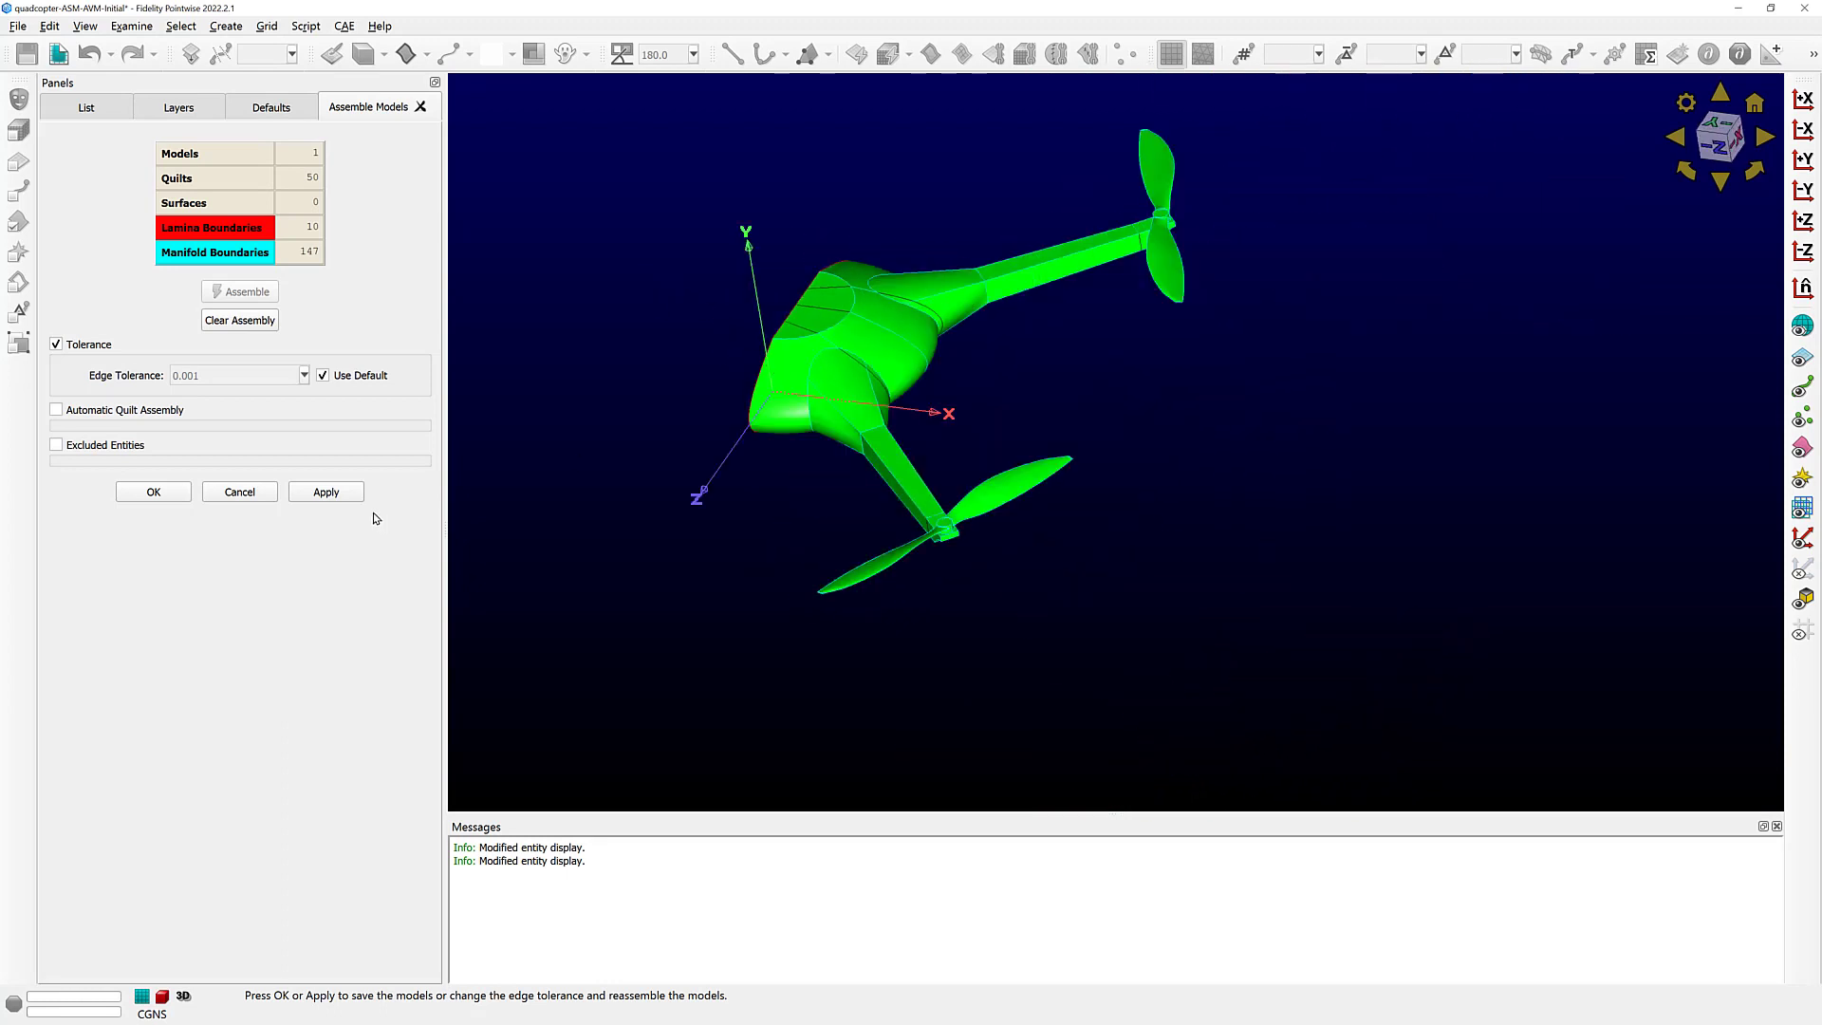
# - Save the assembled model and give each of its quilts a distinct colour
pyautogui.click(137, 492)
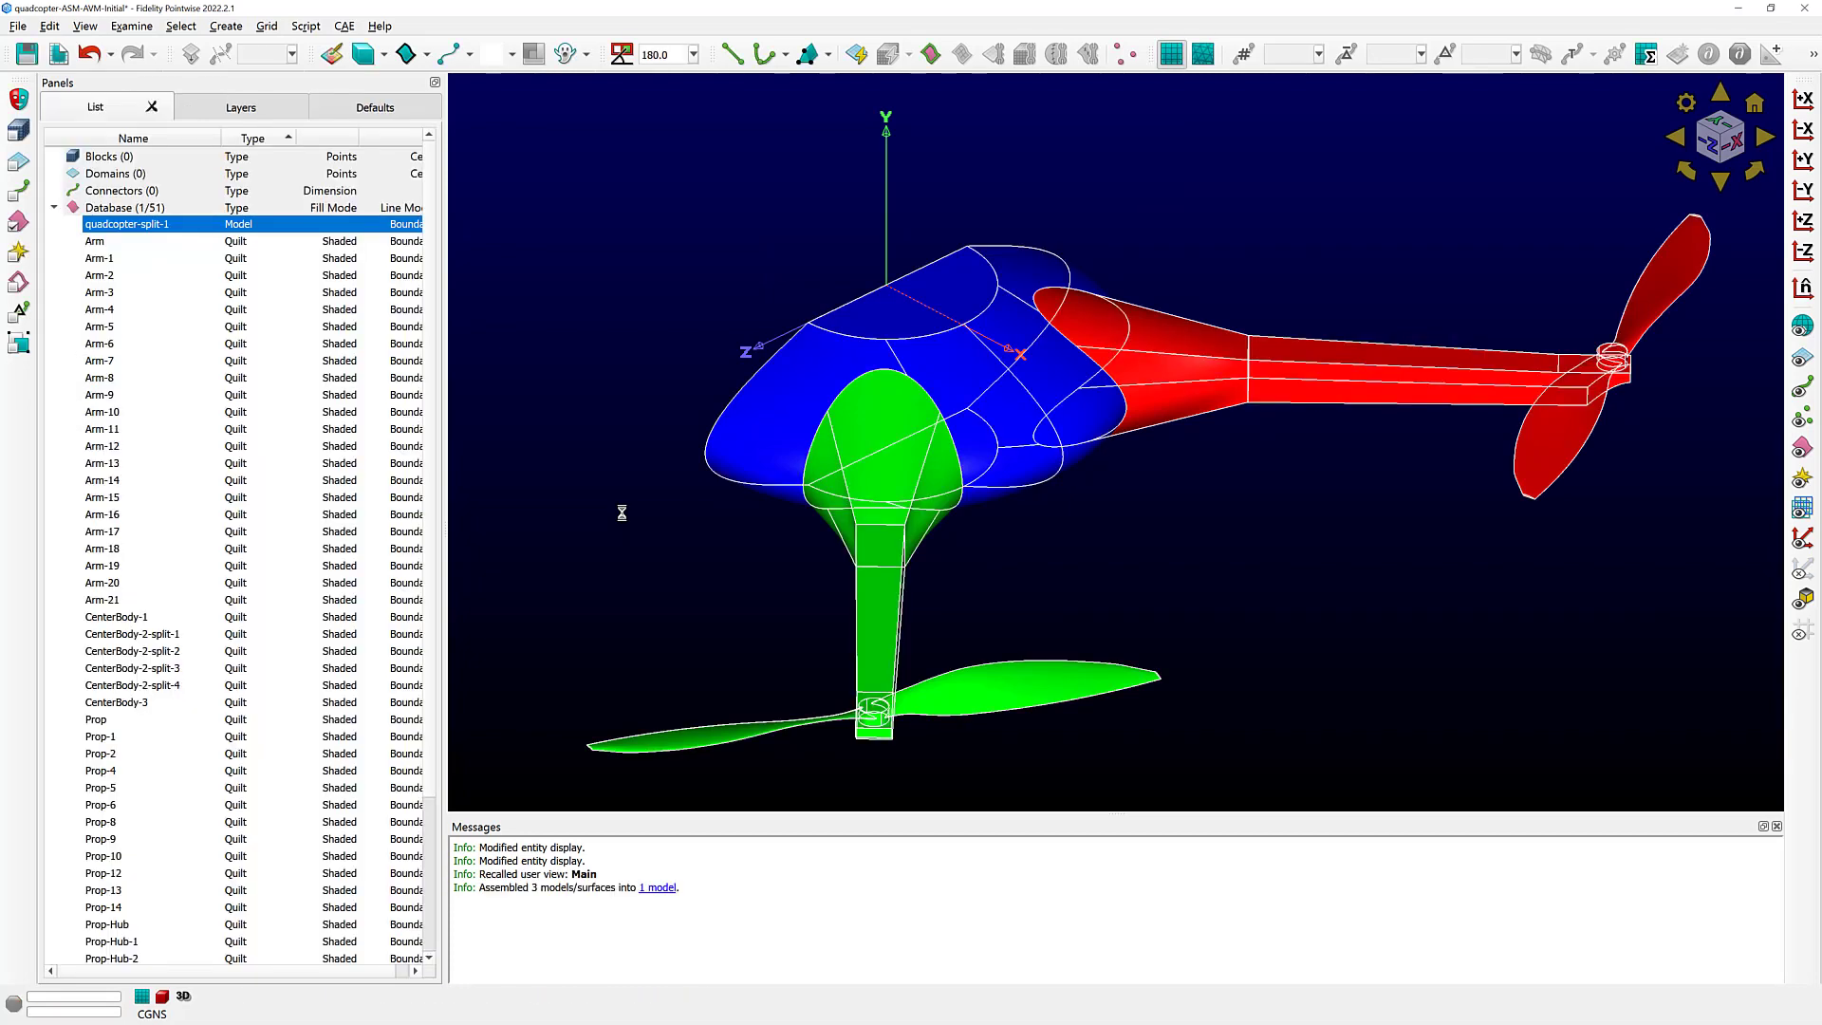
pyautogui.click(238, 226)
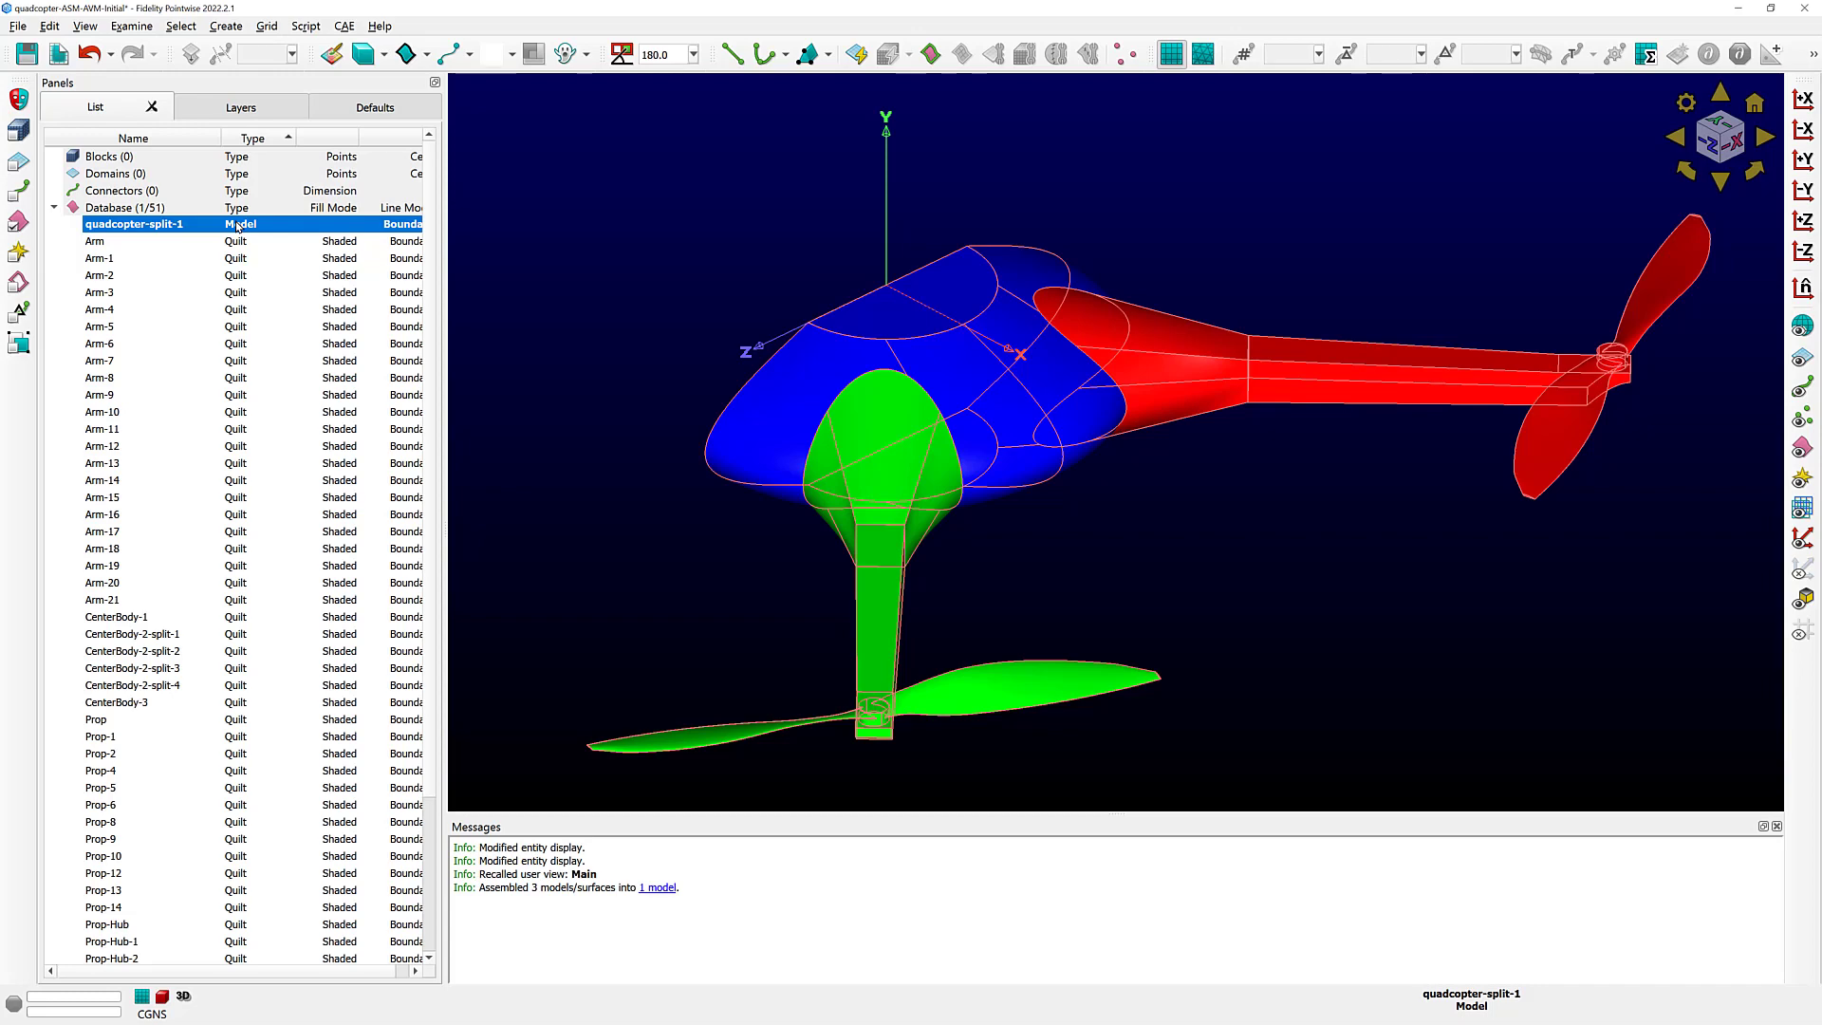
pyautogui.doubleClick(237, 228)
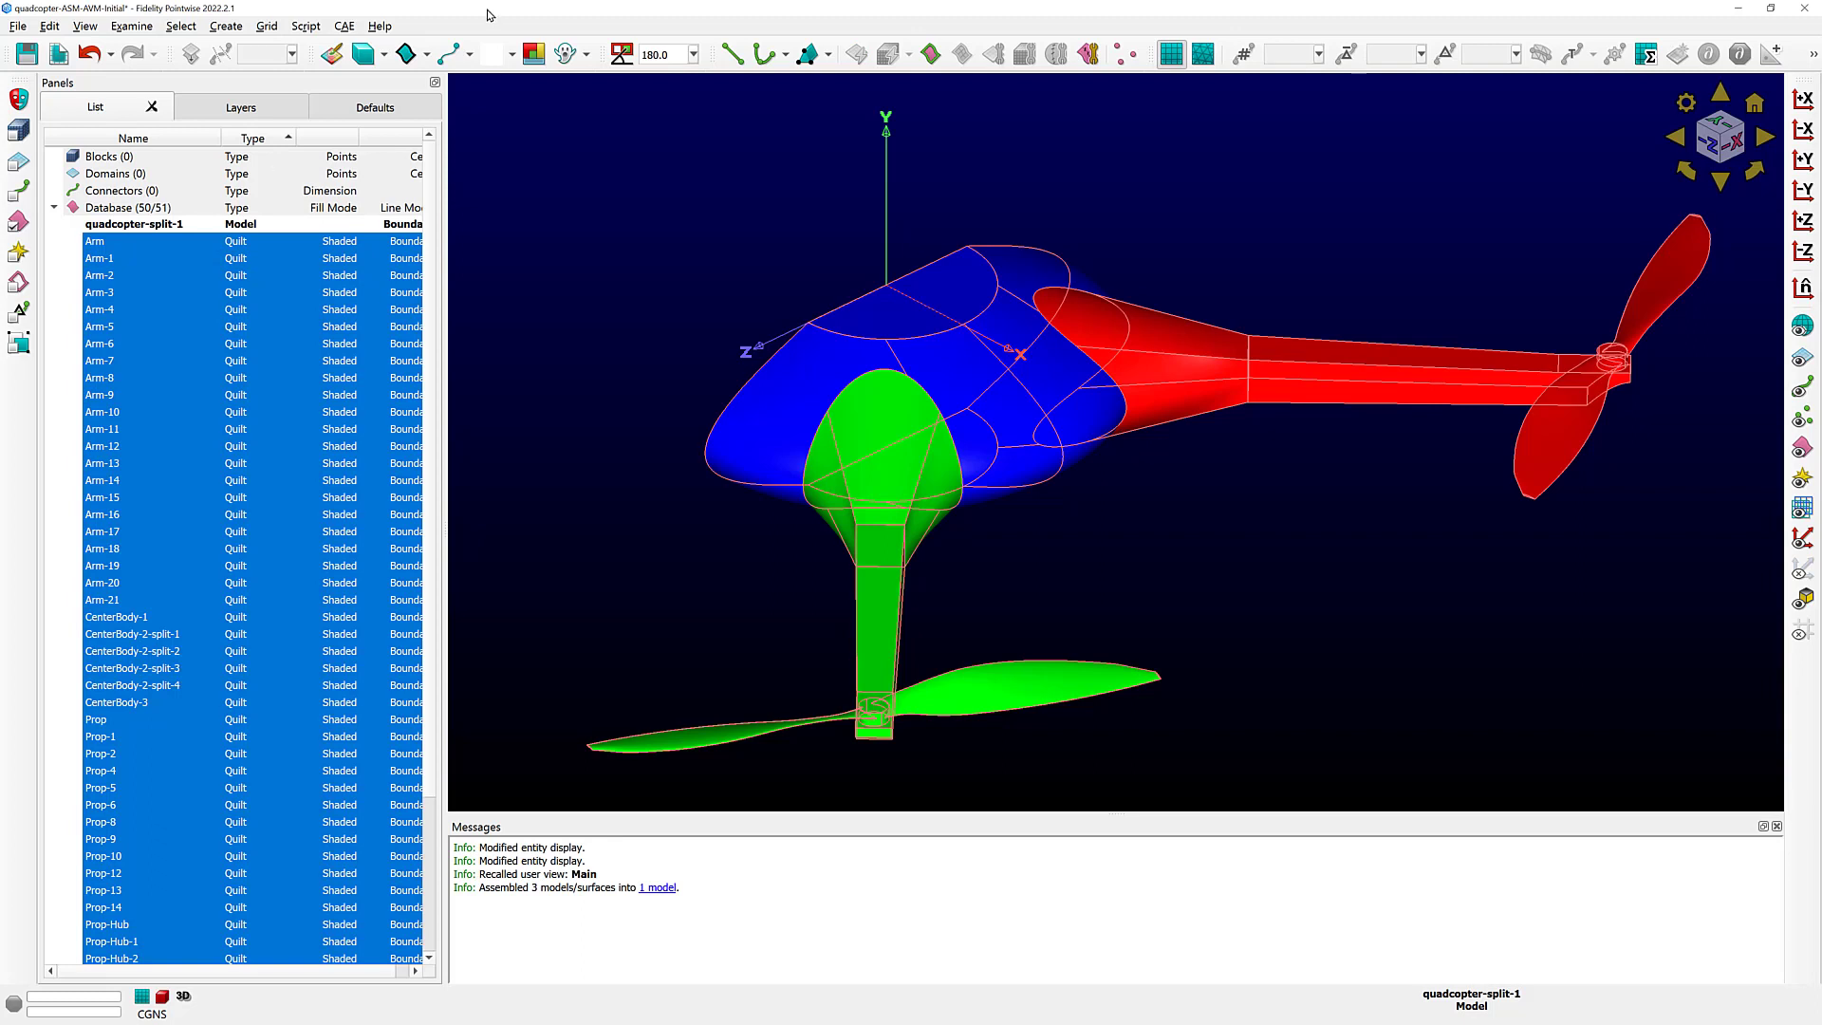
pyautogui.click(535, 56)
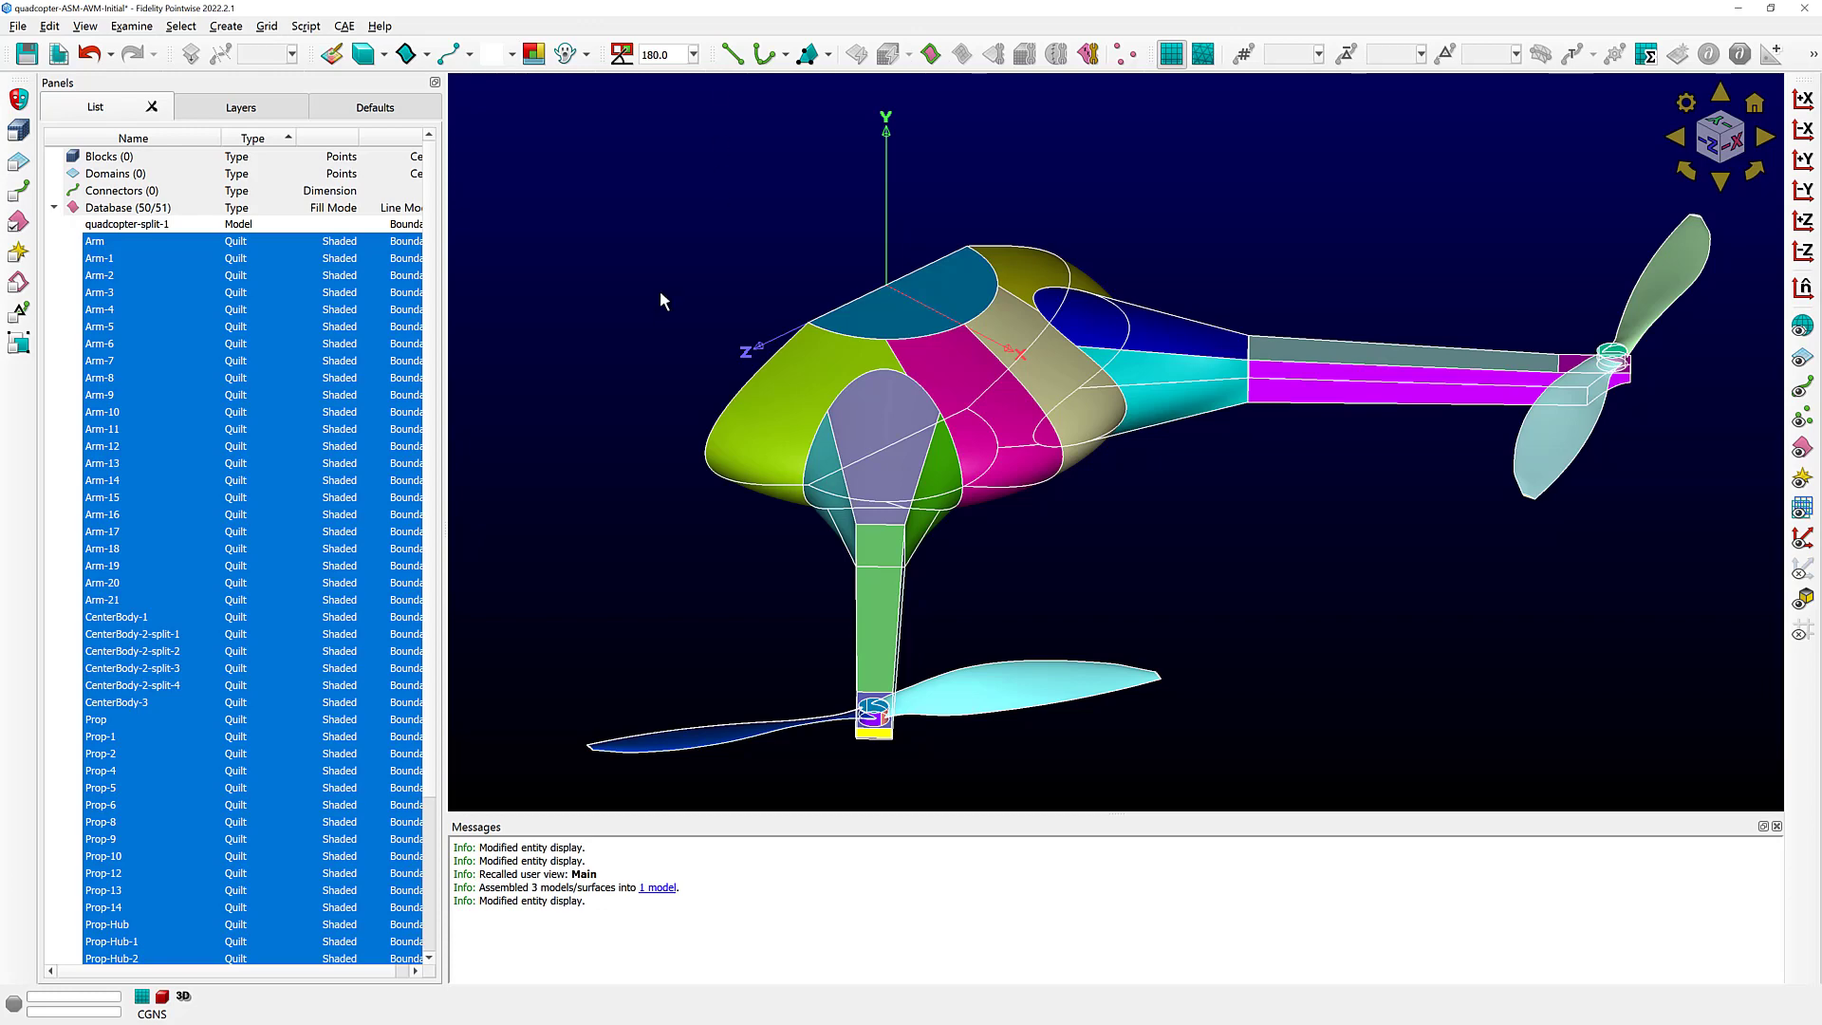
pyautogui.click(808, 291)
# - Examine the quilts on the quadcopter and at the tip of one propeller blade
pyautogui.scroll(-2, 824, 278)
pyautogui.scroll(-2, 824, 279)
pyautogui.keyDown('ctrl'); pyautogui.rightClick(972, 329); pyautogui.keyUp('ctrl')
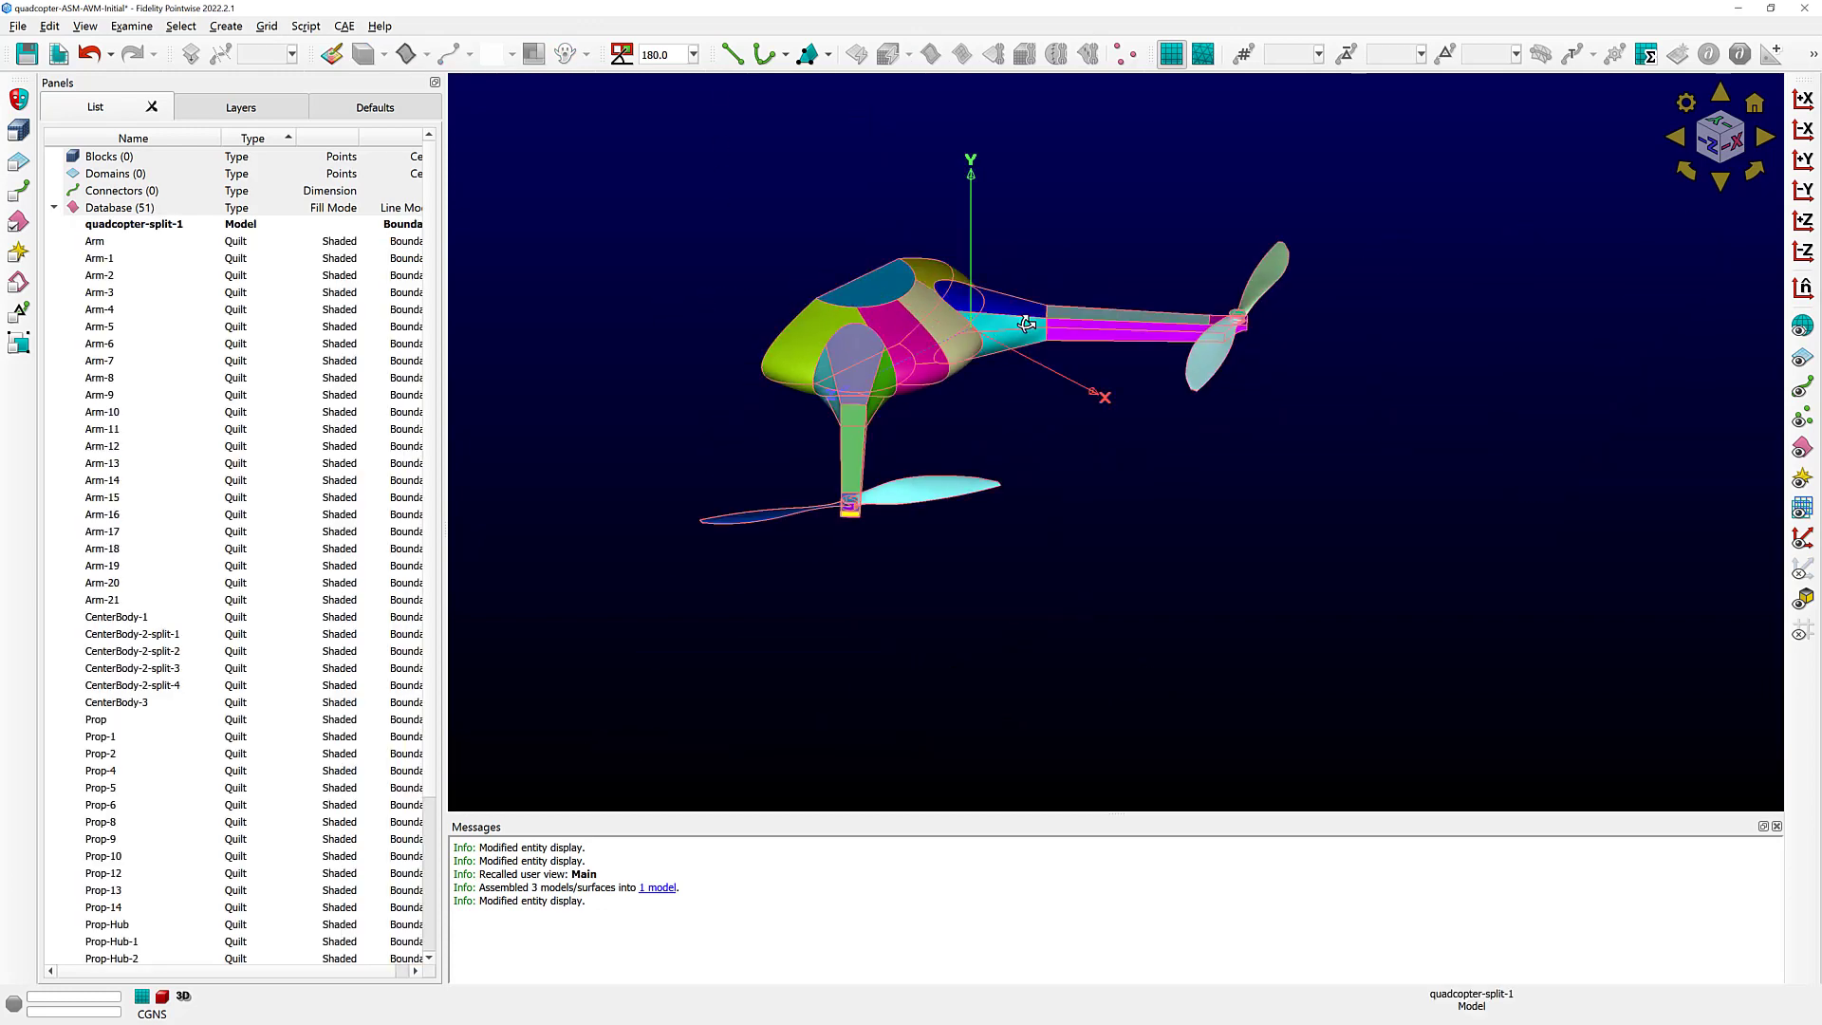
pyautogui.keyDown('ctrl'); pyautogui.moveTo(972, 330); pyautogui.dragTo(923, 337, button='right'); pyautogui.keyUp('ctrl')
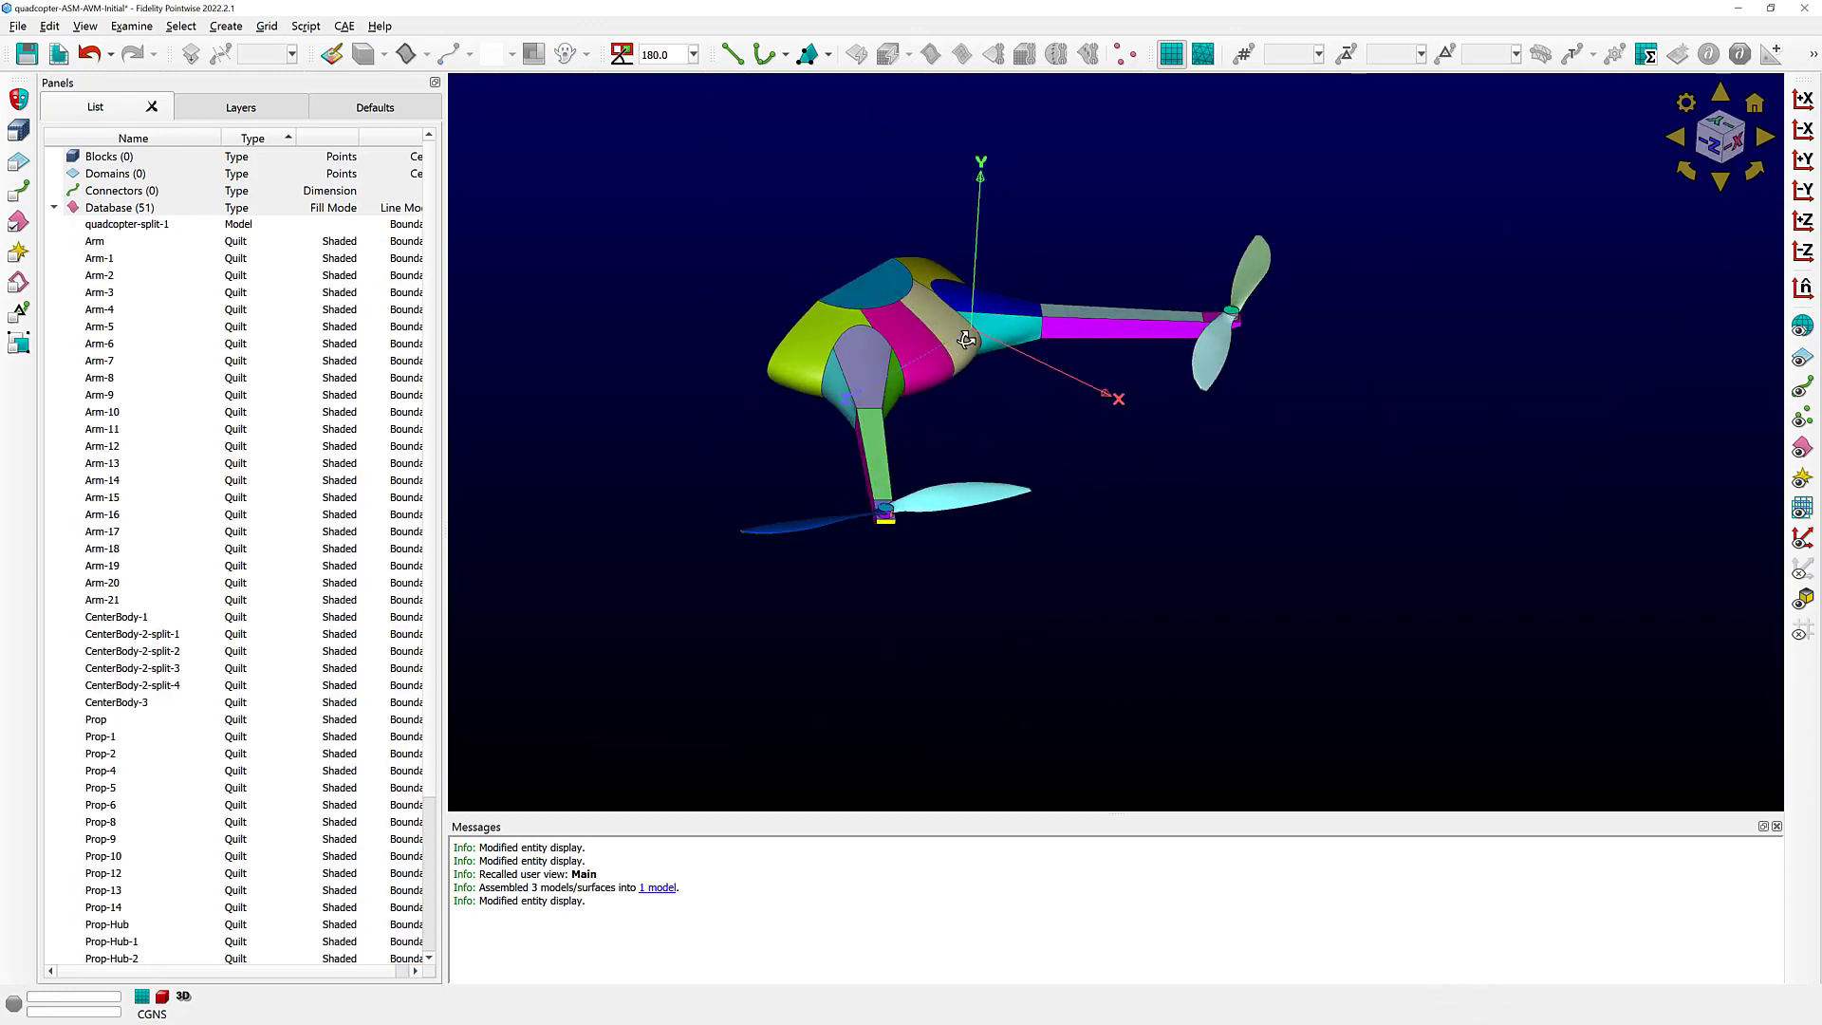
pyautogui.click(913, 337)
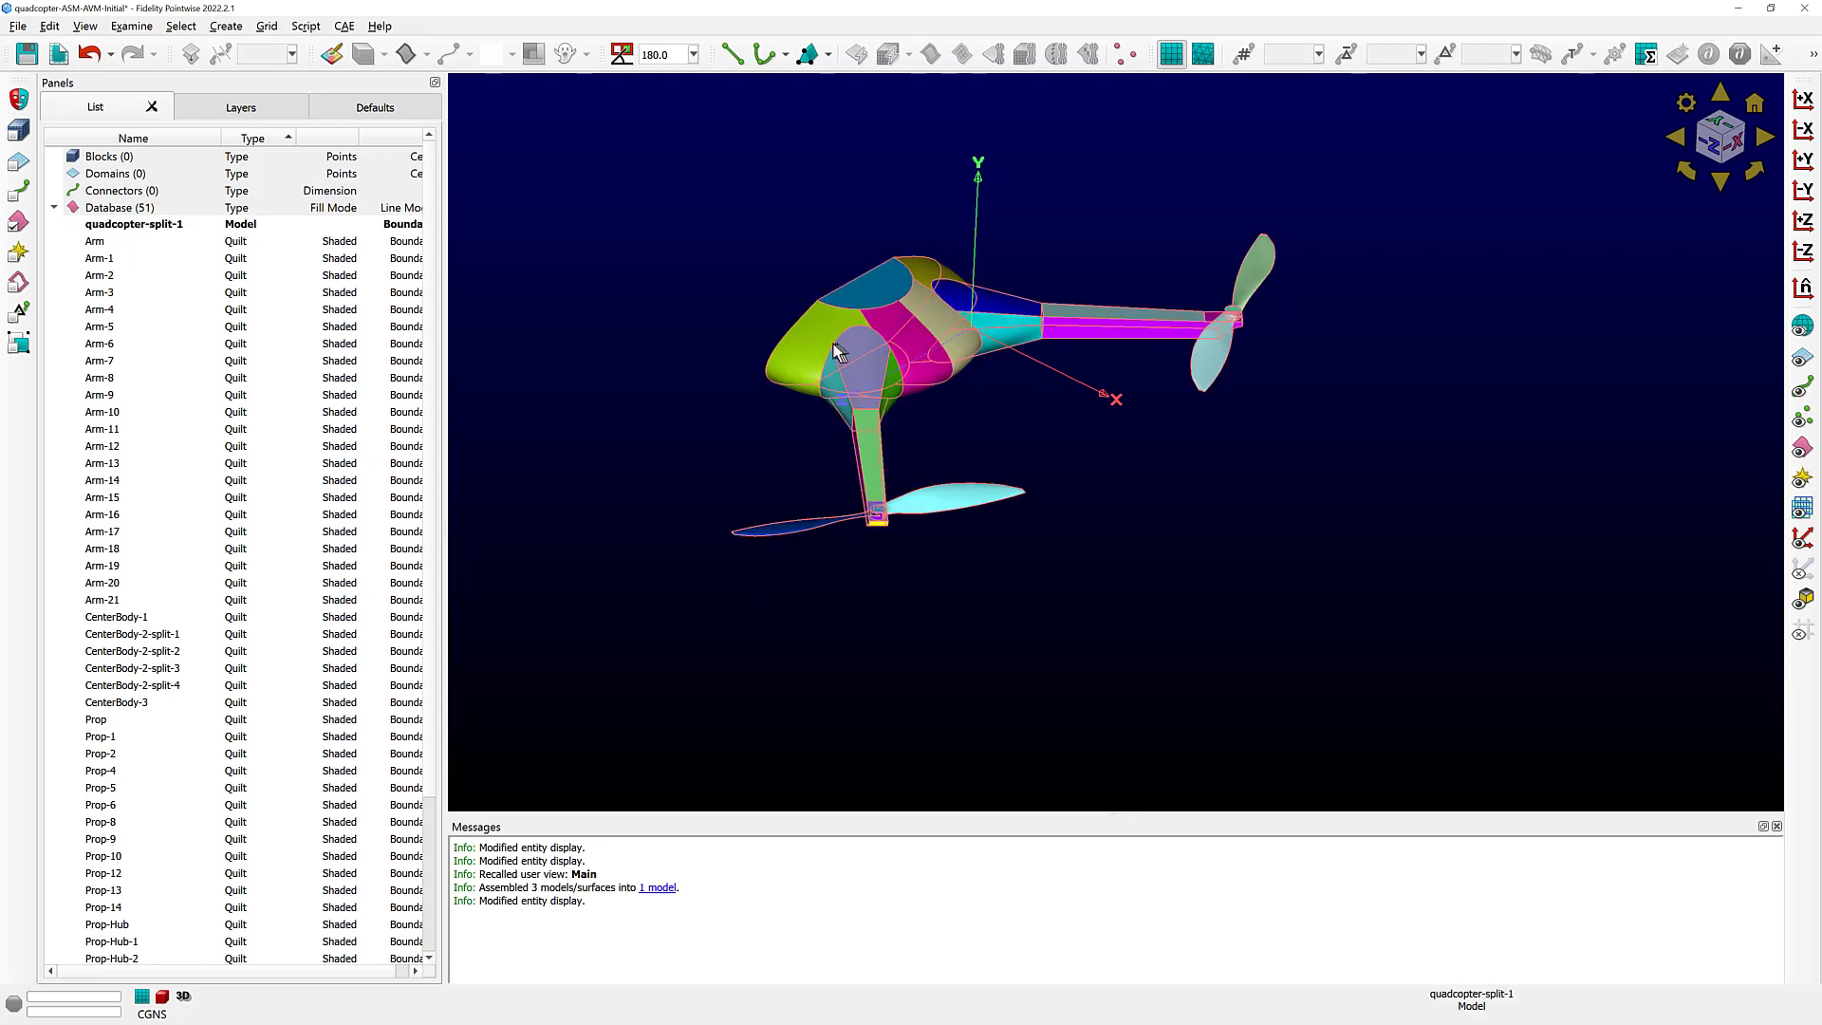
pyautogui.scroll(6, 1220, 353)
pyautogui.keyDown('ctrl'); pyautogui.rightClick(1206, 362); pyautogui.keyUp('ctrl')
pyautogui.keyDown('ctrl'); pyautogui.moveTo(1206, 362); pyautogui.dragTo(1268, 462, button='right'); pyautogui.keyUp('ctrl')
pyautogui.scroll(8, 1272, 469)
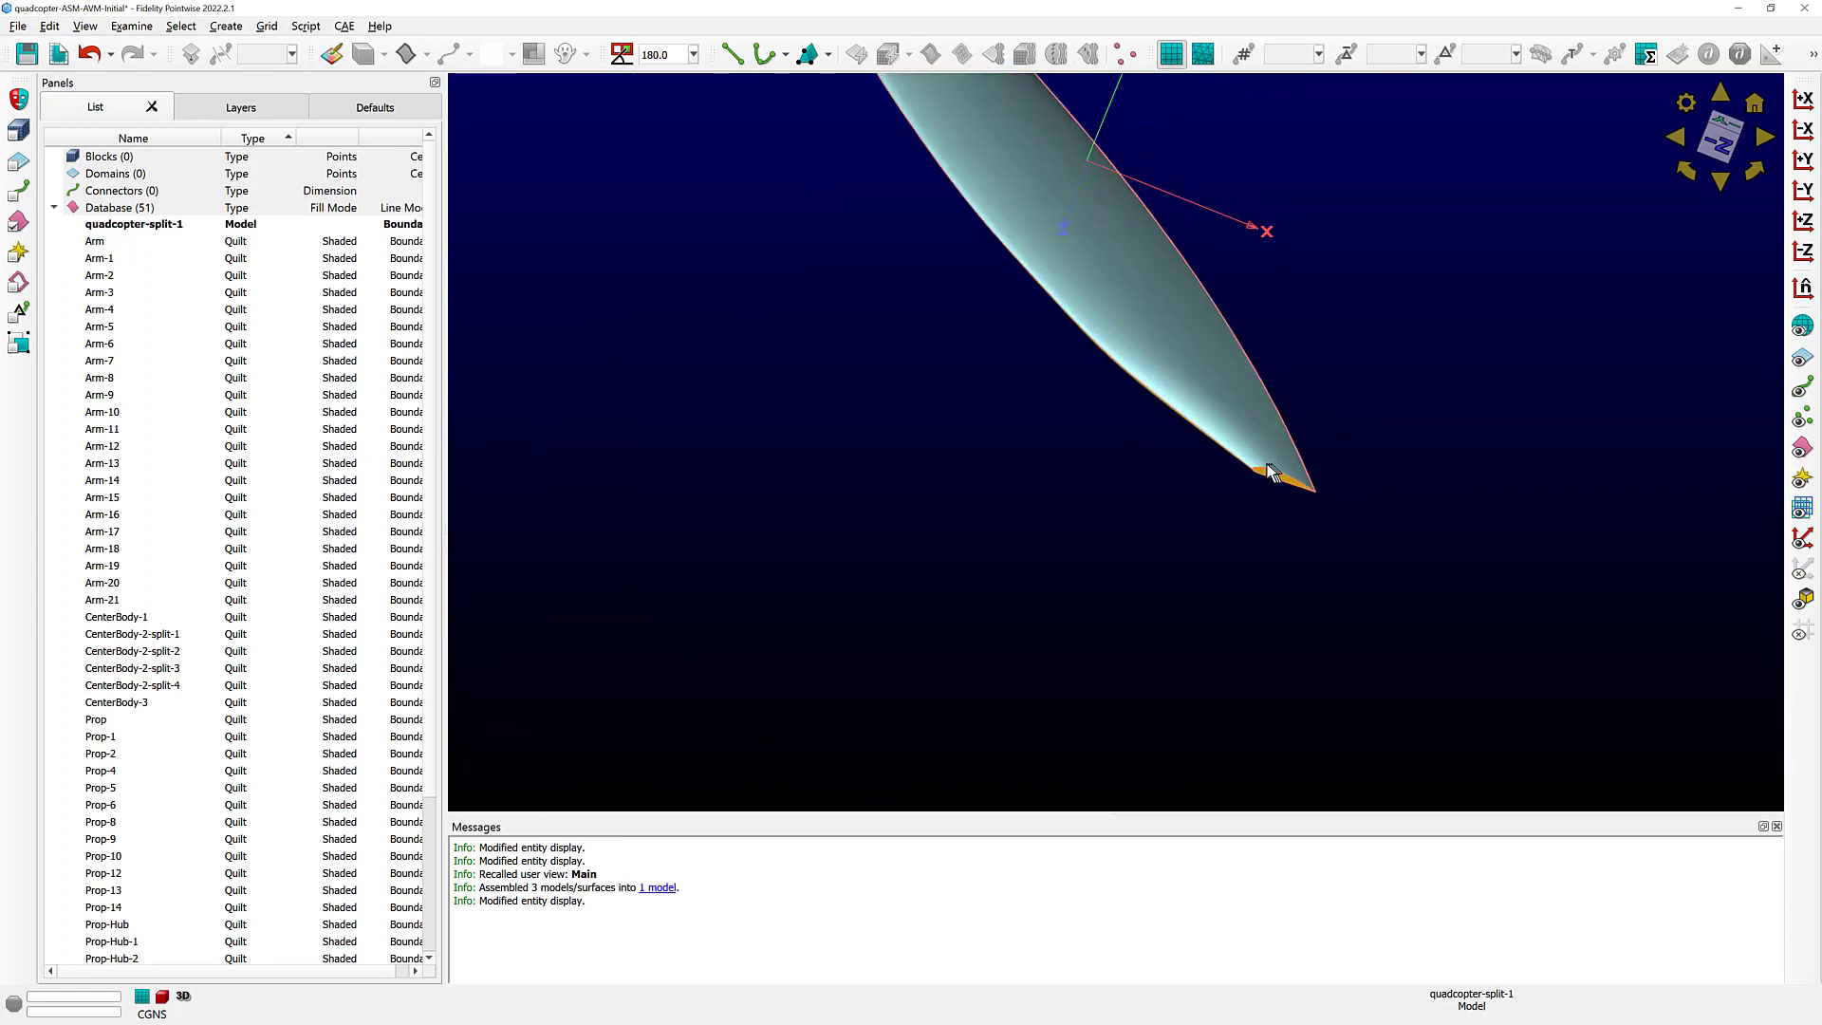
pyautogui.moveTo(1272, 472)
pyautogui.mouseDown(button='right')
pyautogui.moveTo(1296, 429)
pyautogui.moveTo(1245, 418)
pyautogui.moveTo(1253, 400)
pyautogui.moveTo(1252, 475)
pyautogui.moveTo(1269, 475)
pyautogui.moveTo(1249, 462)
pyautogui.mouseUp(button='right')
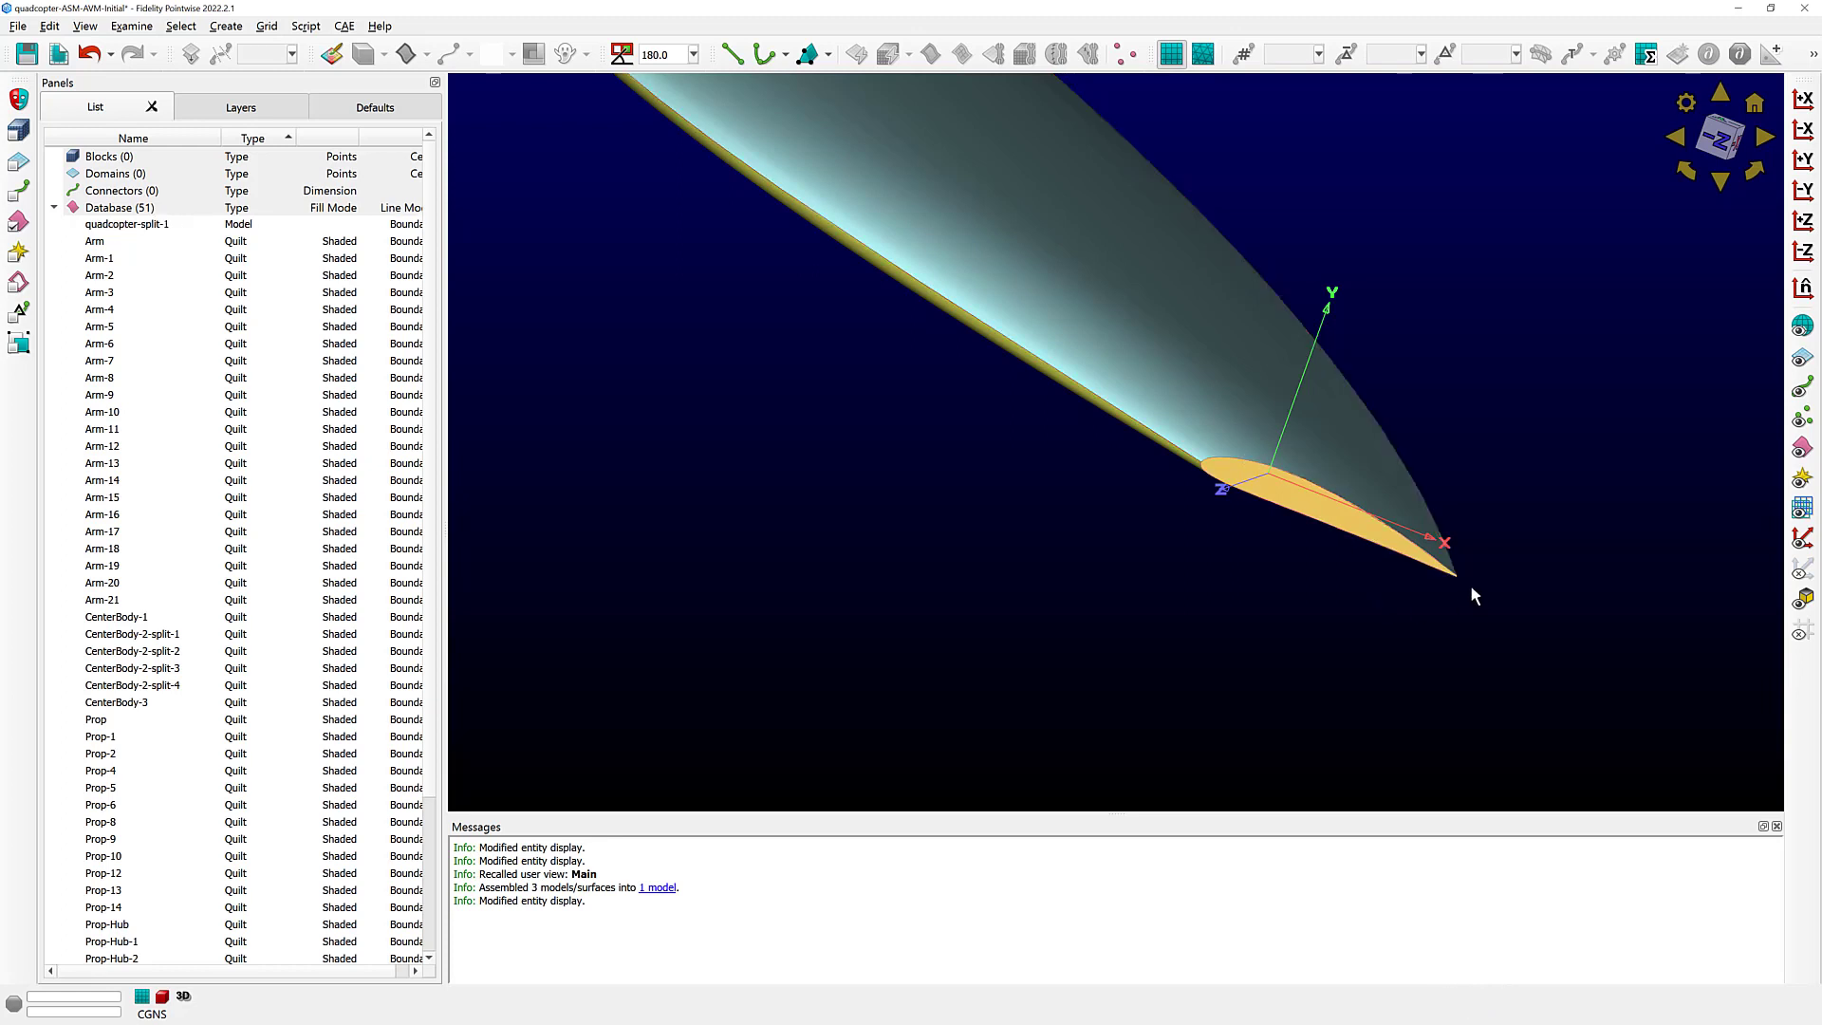
pyautogui.scroll(5, 1432, 562)
pyautogui.keyDown('ctrl'); pyautogui.rightClick(1386, 533); pyautogui.keyUp('ctrl')
pyautogui.keyDown('ctrl'); pyautogui.moveTo(1329, 516); pyautogui.dragTo(1316, 587, button='right'); pyautogui.keyUp('ctrl')
pyautogui.scroll(3, 1313, 539)
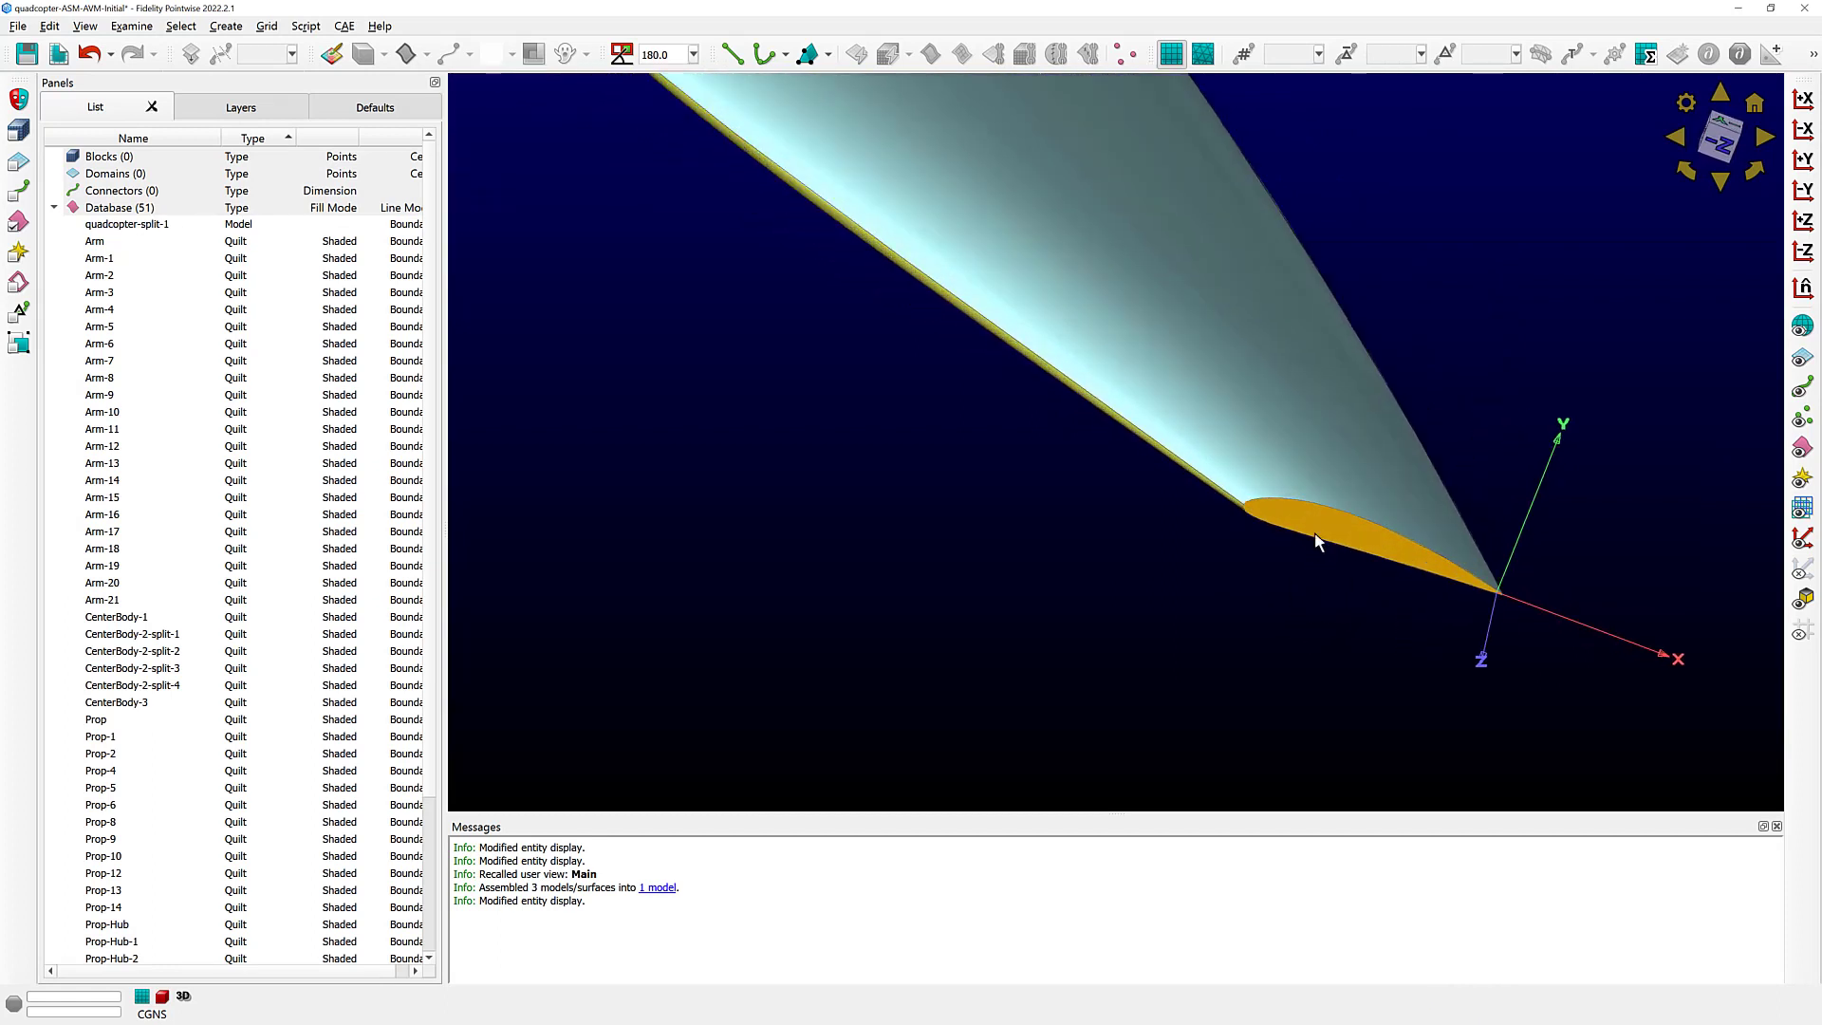
# - Highlight the quadcopter-split-1 model, inspect the boundaries along the propeller tip and trailing edge, and recall the Main view
pyautogui.click(1192, 439)
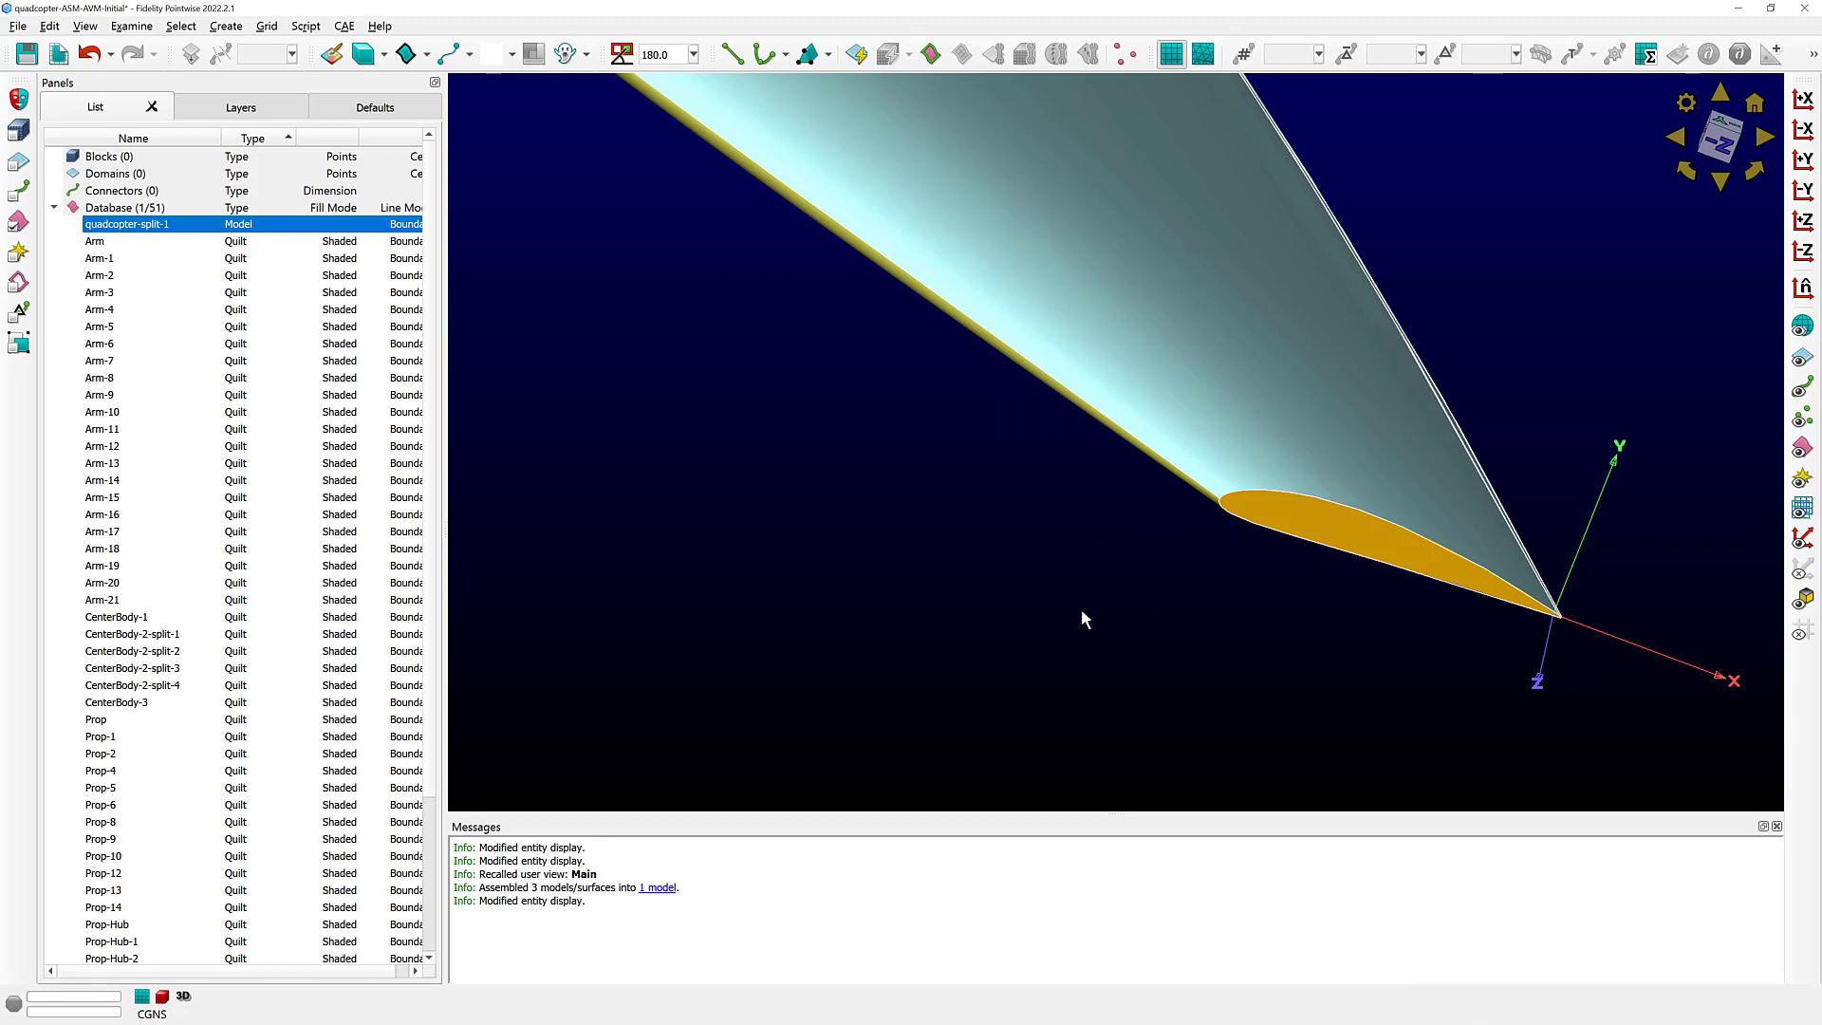
pyautogui.scroll(3, 1216, 529)
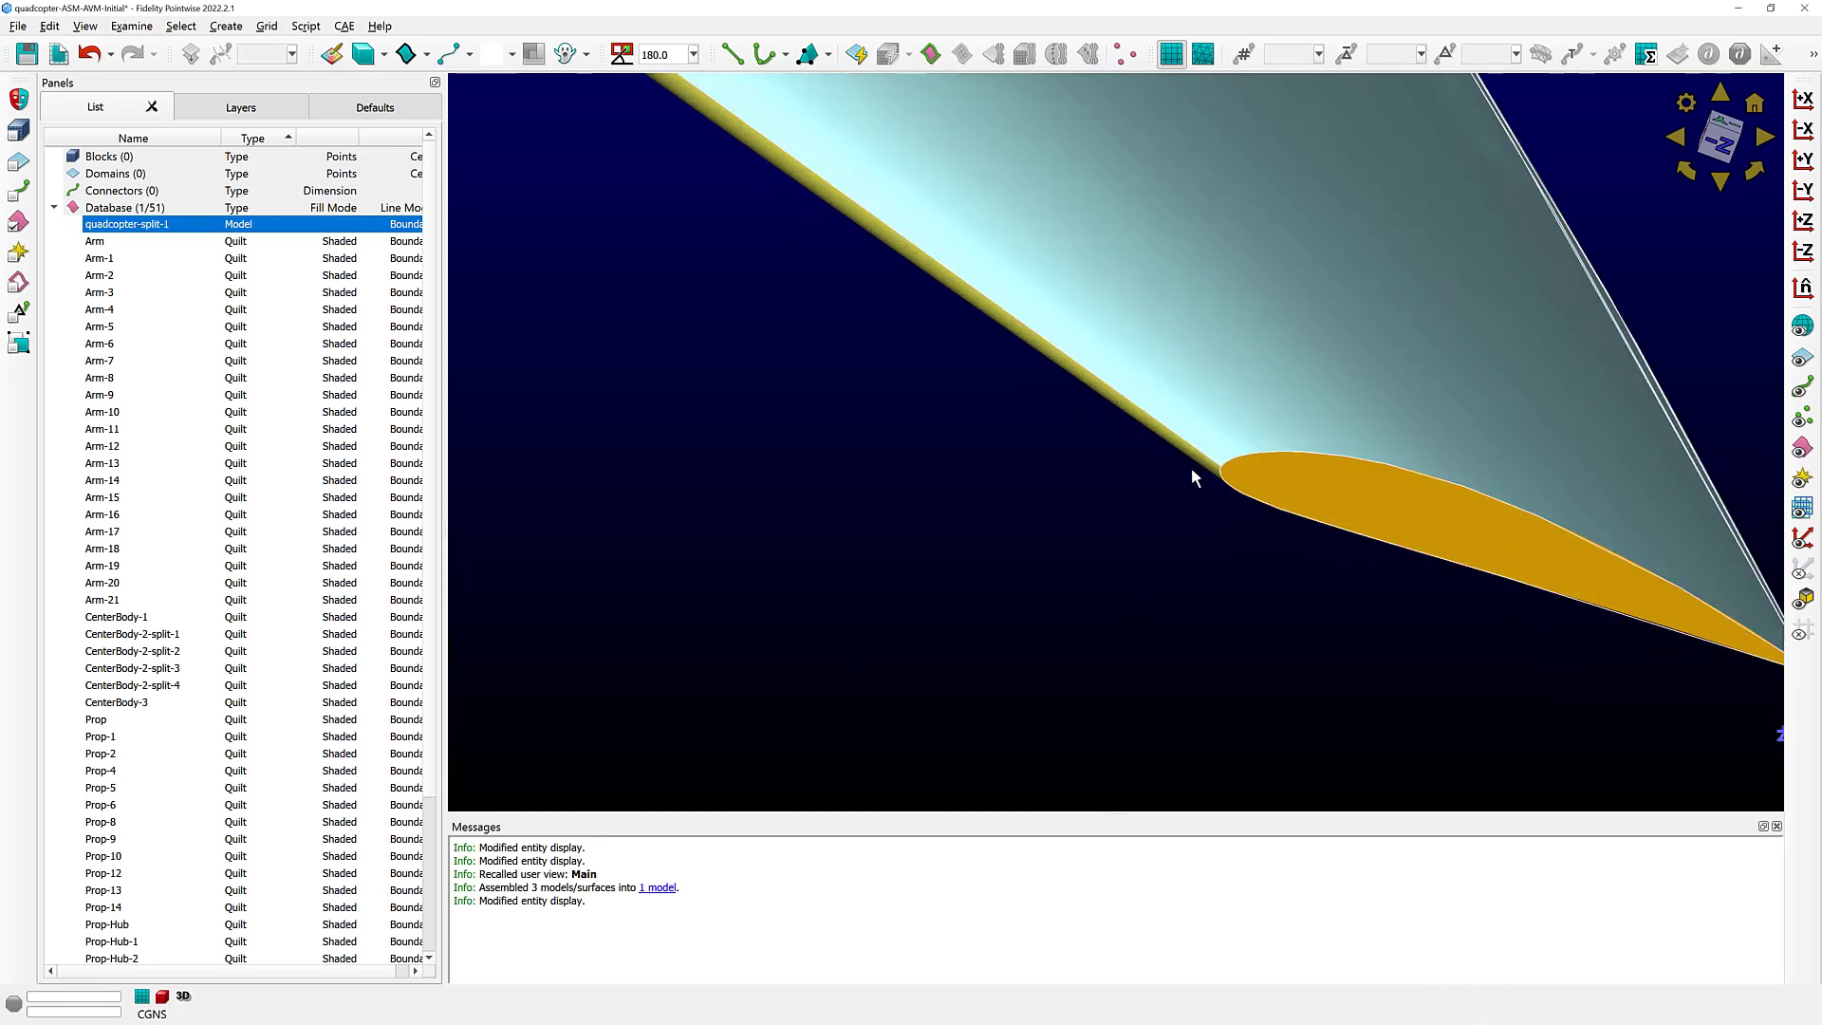
pyautogui.scroll(-3, 1243, 456)
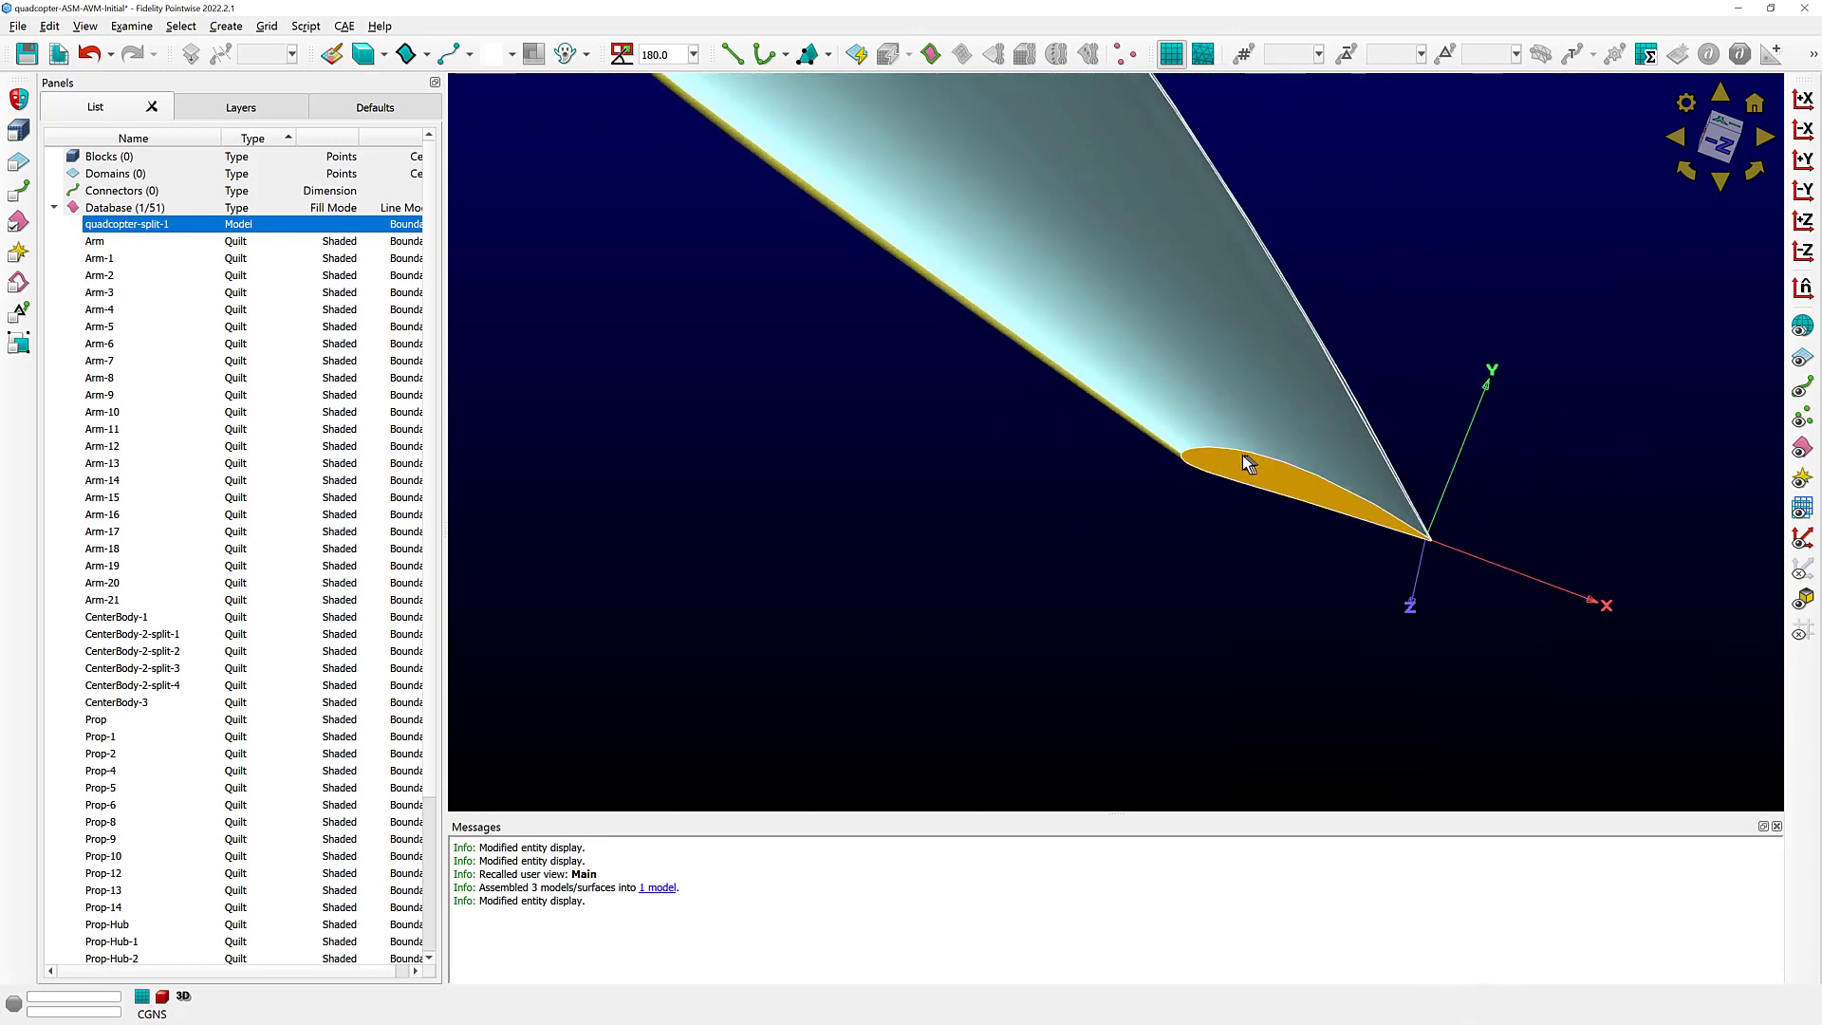
pyautogui.moveTo(1251, 461); pyautogui.dragTo(1448, 537, button='right')
pyautogui.scroll(3, 1403, 541)
pyautogui.scroll(2, 1403, 543)
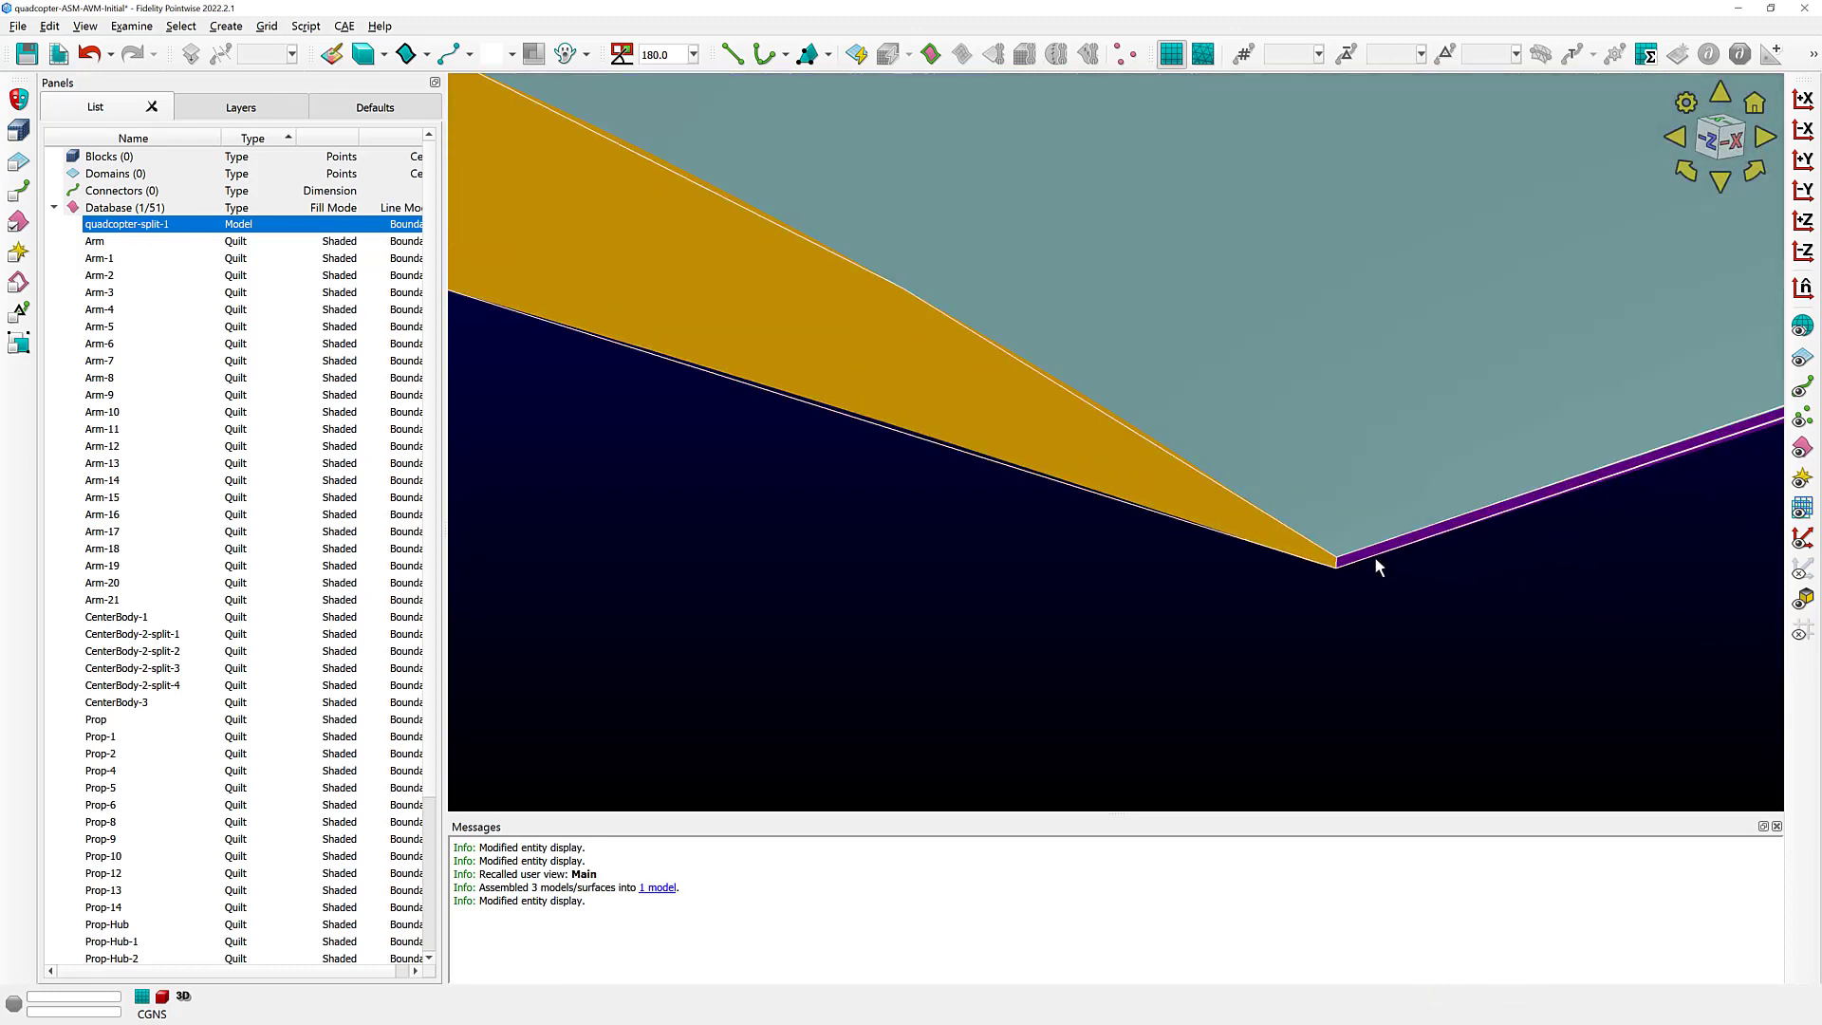
pyautogui.scroll(3, 1386, 560)
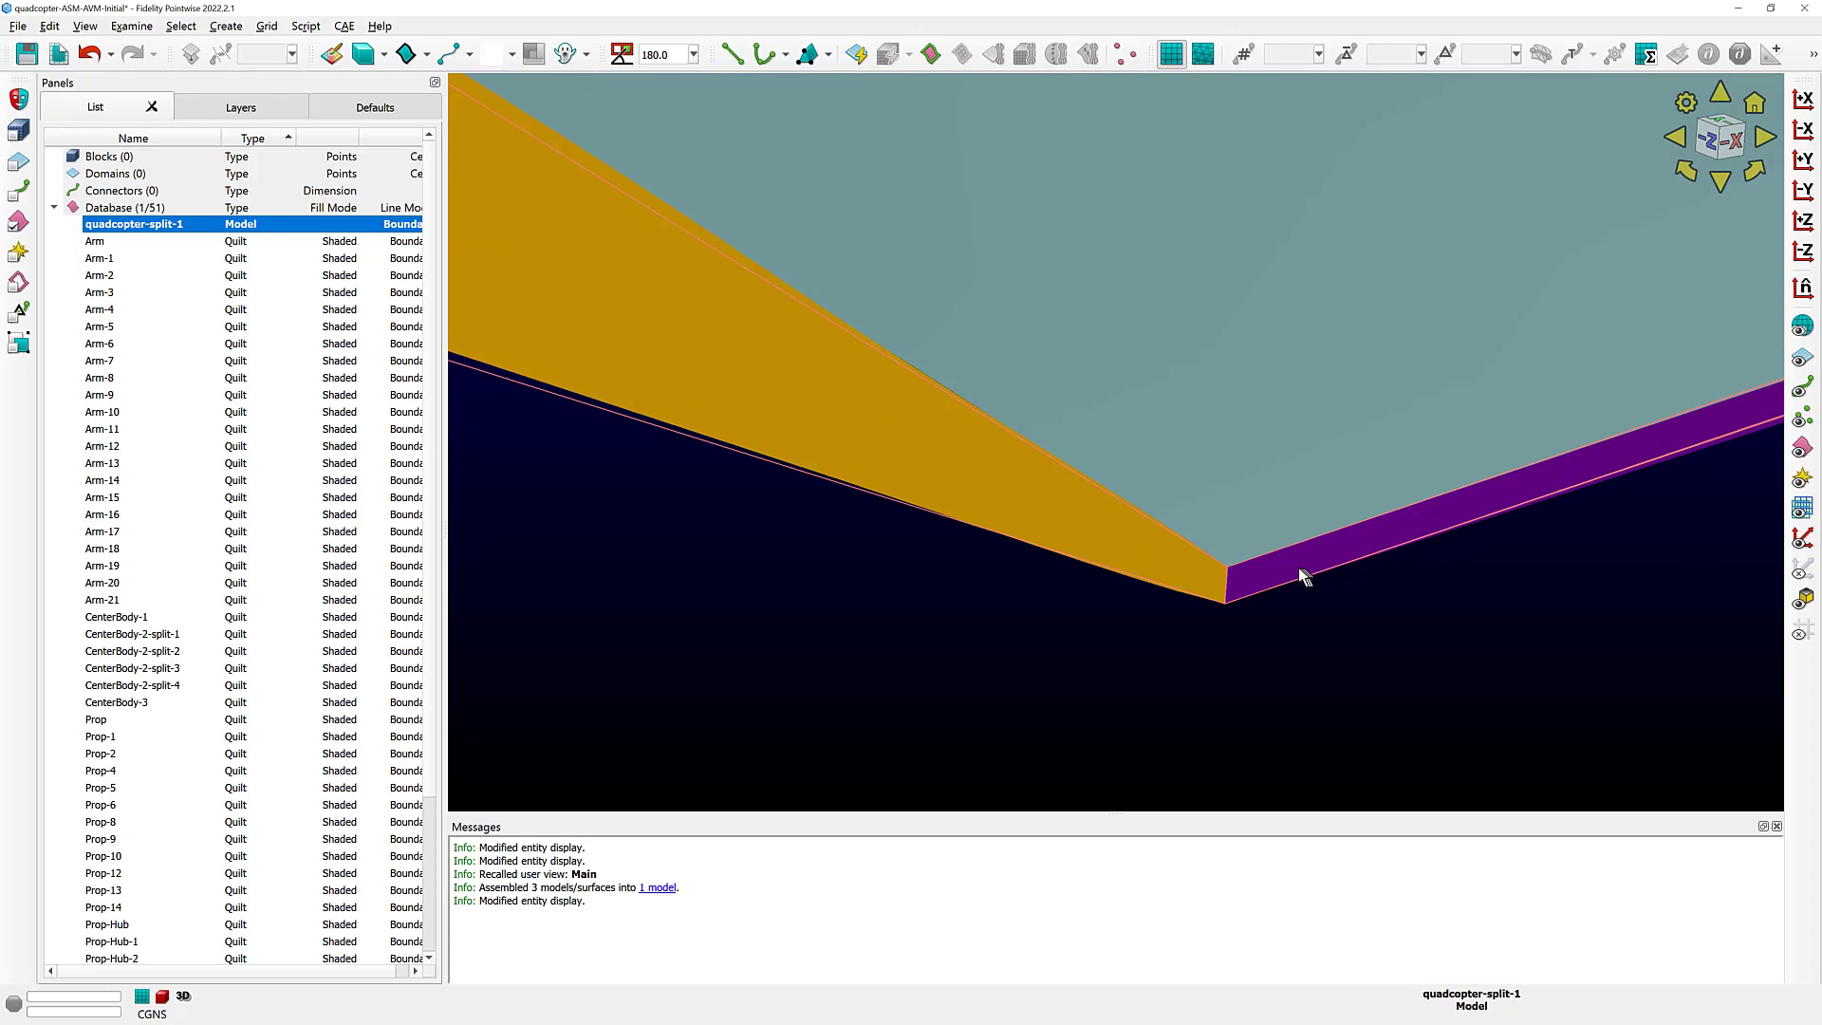
pyautogui.press('F5')
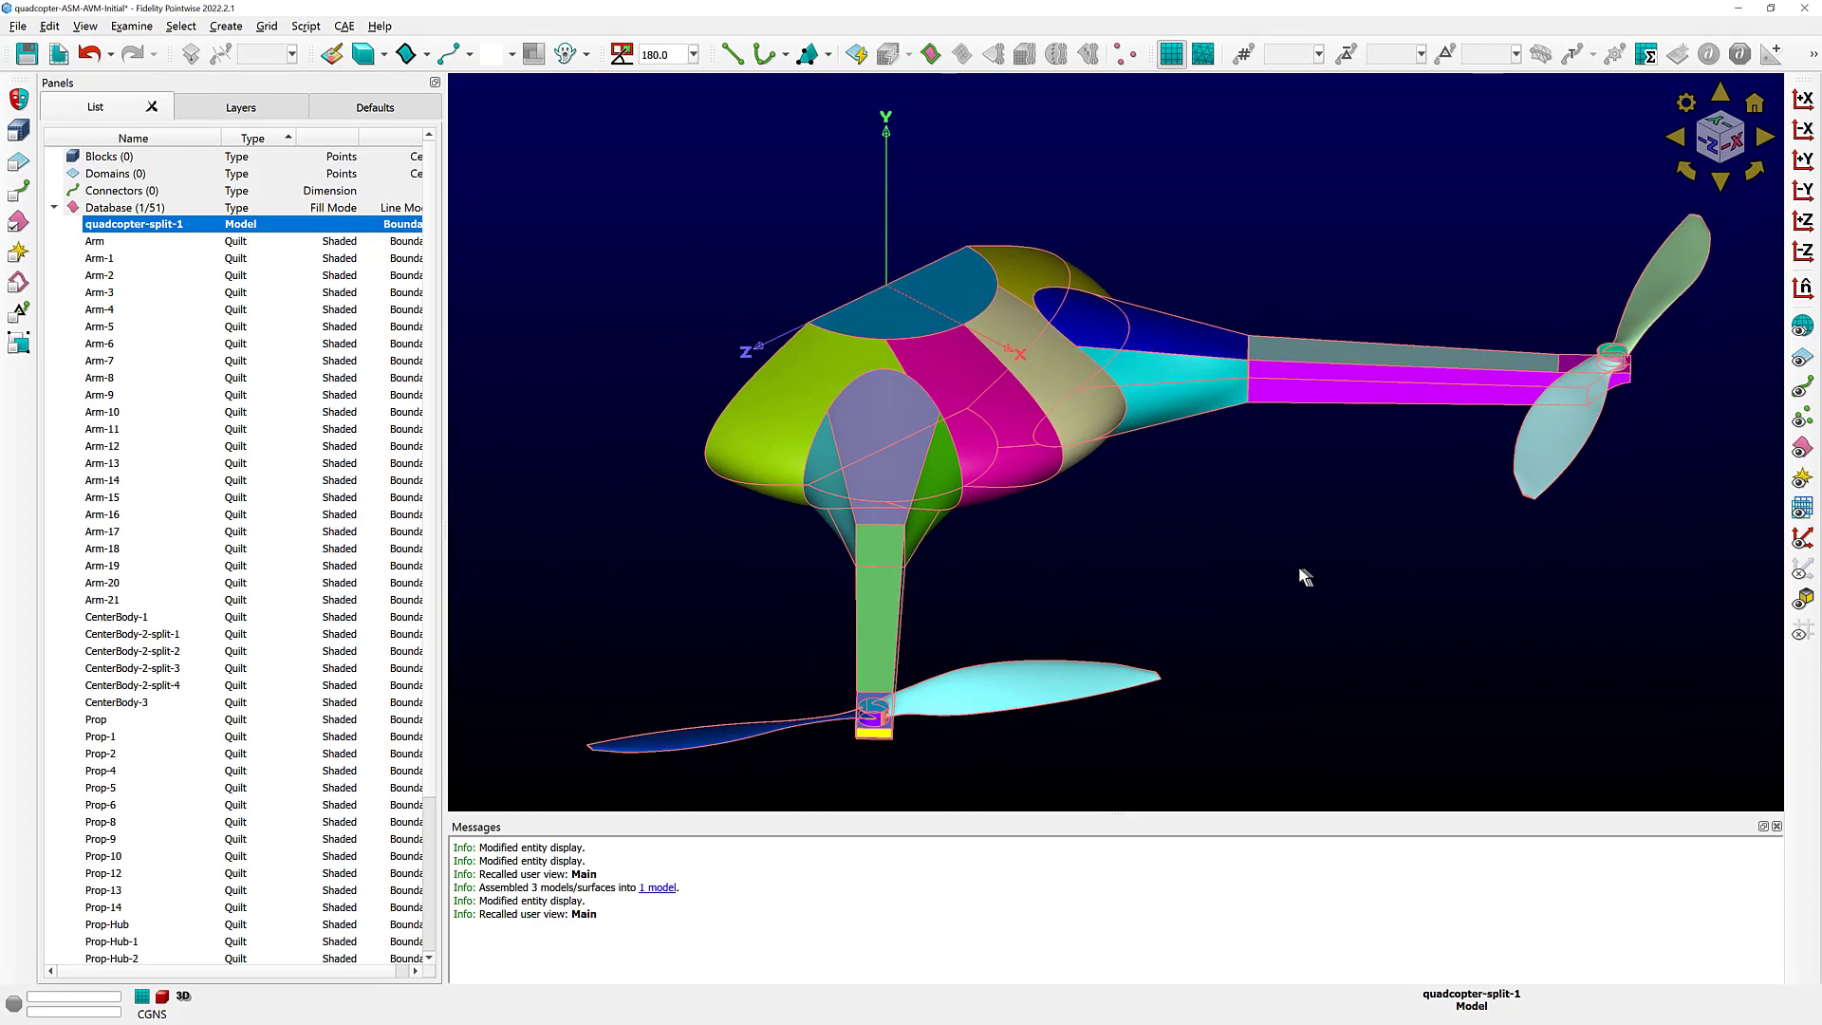
pyautogui.click(1205, 560)
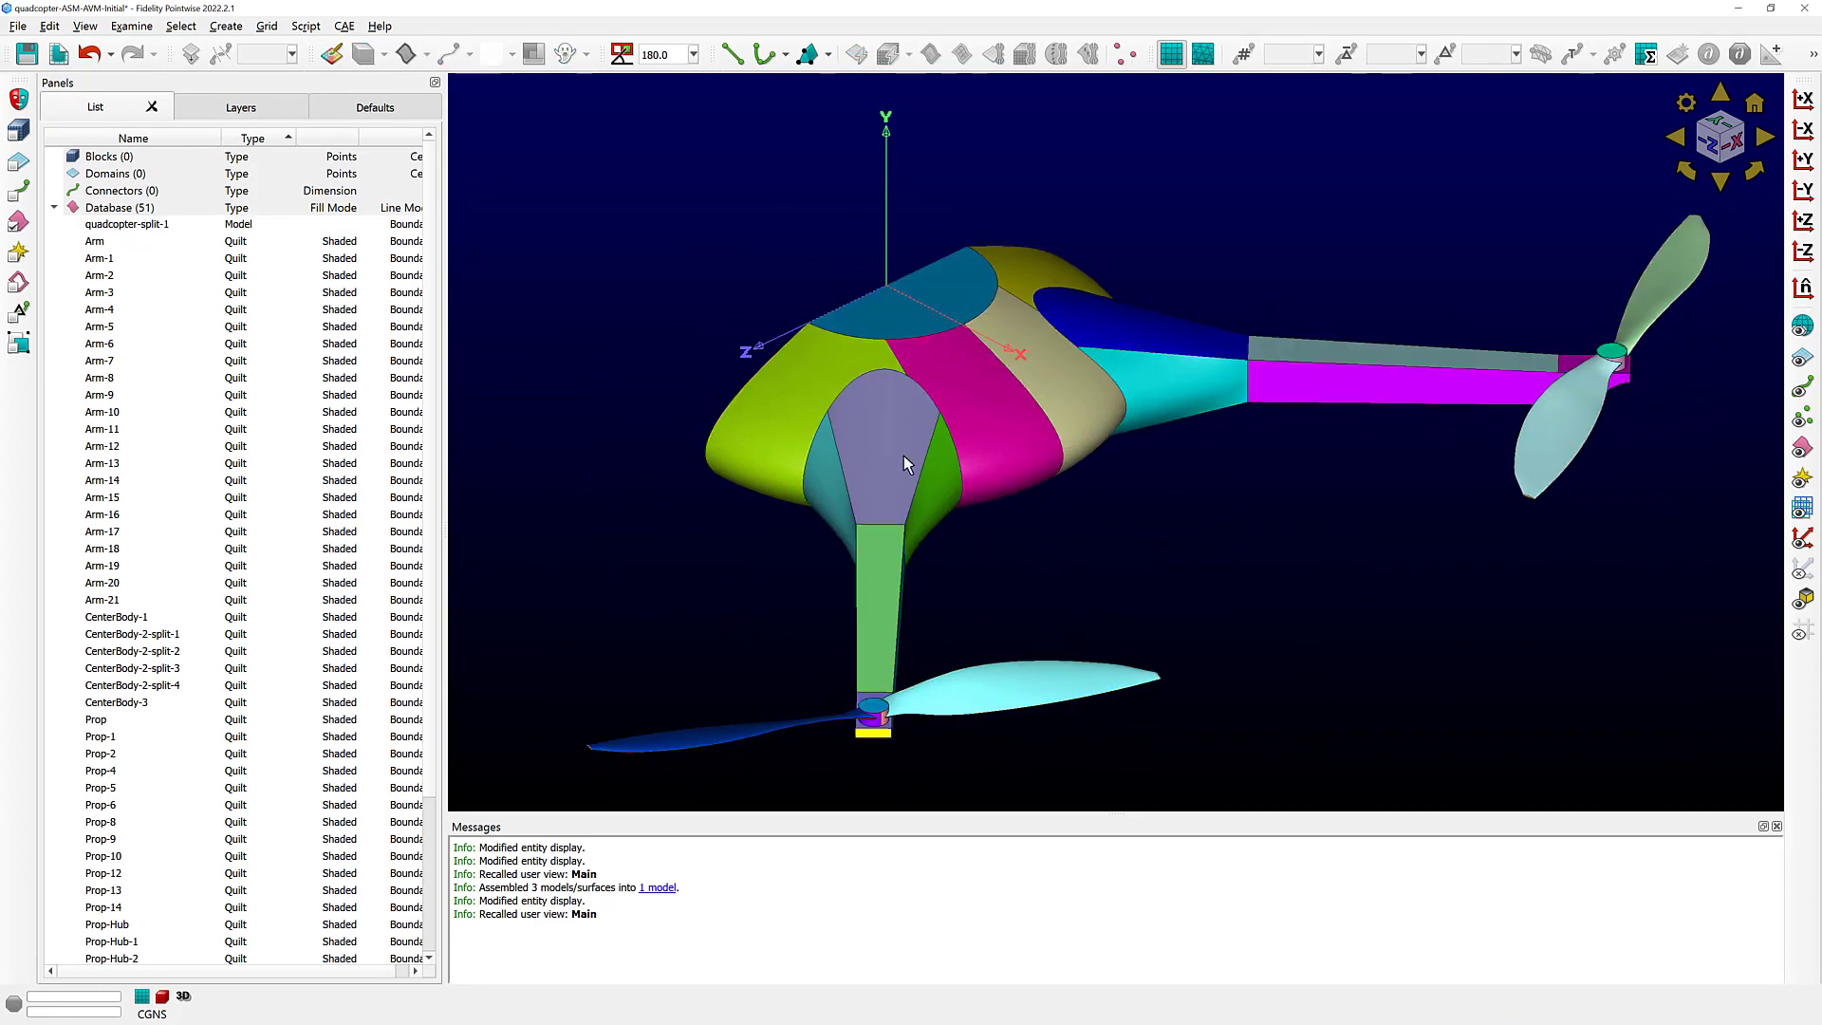
# - Assemble the four CenterBody-2 split quilts of the central body into a single quilt and clear the selection
pyautogui.click(808, 387)
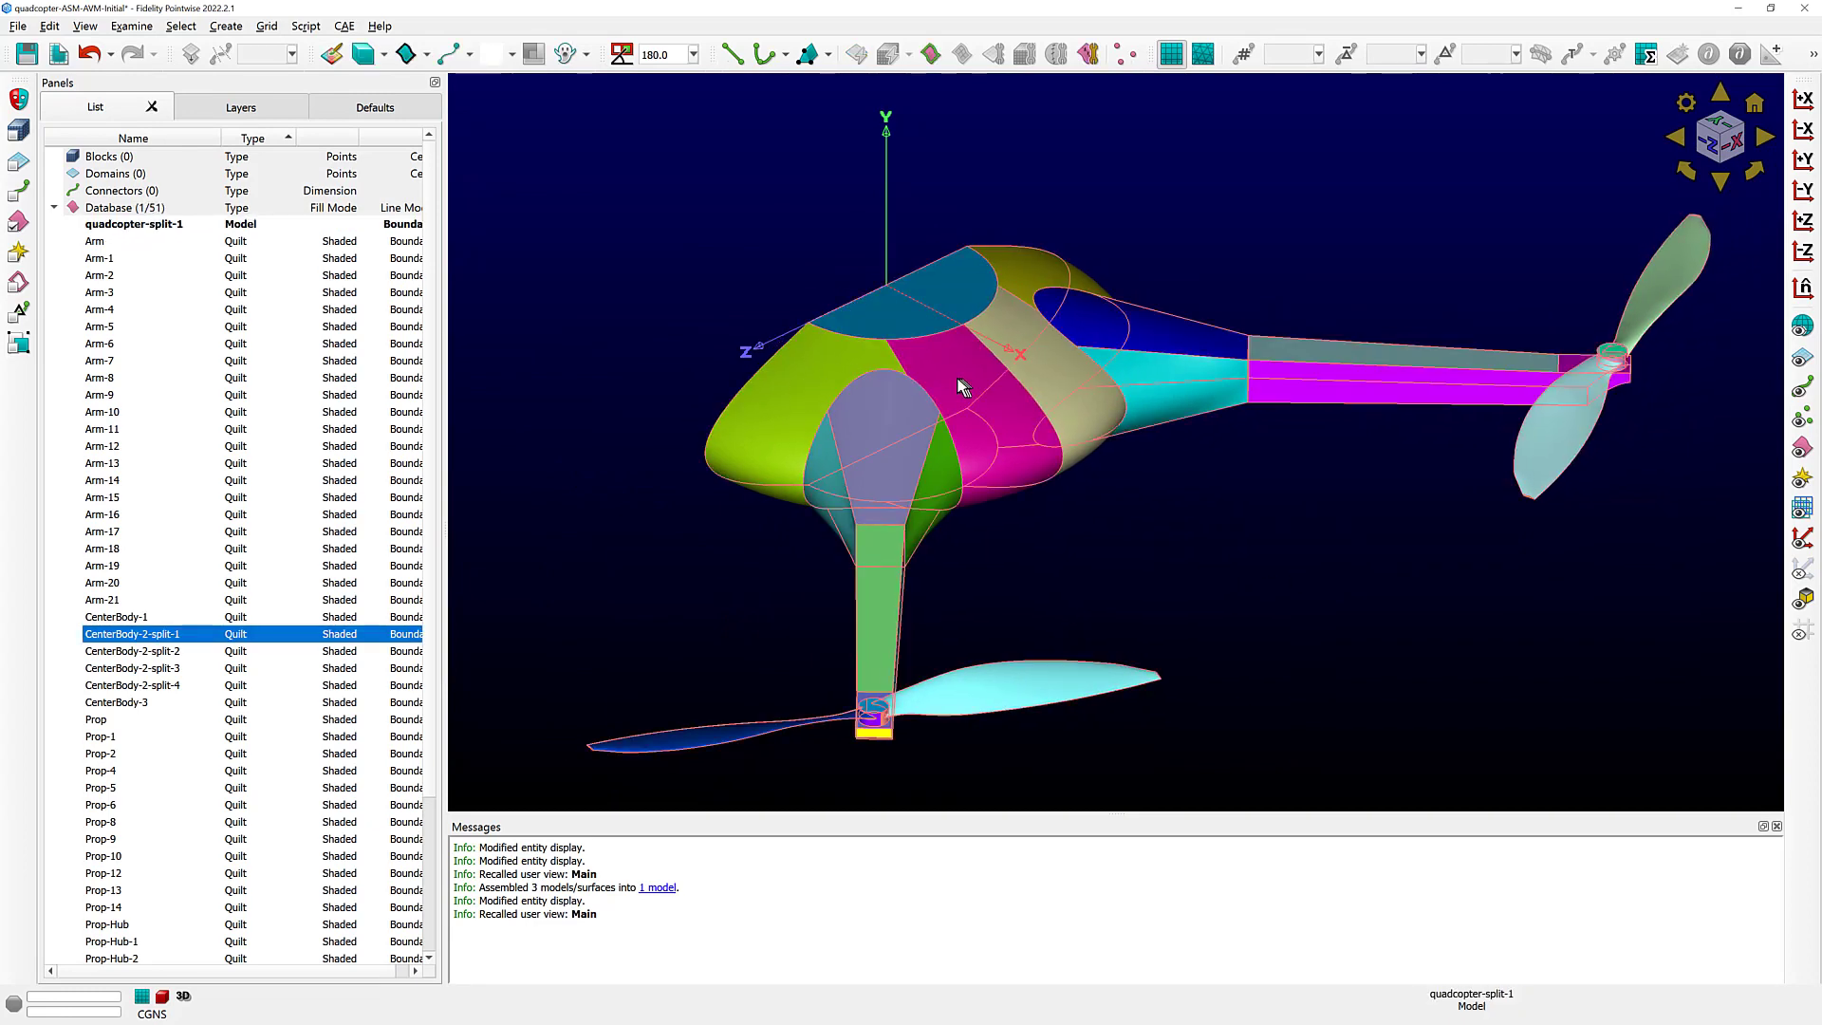
pyautogui.click(1023, 351)
pyautogui.click(1028, 344)
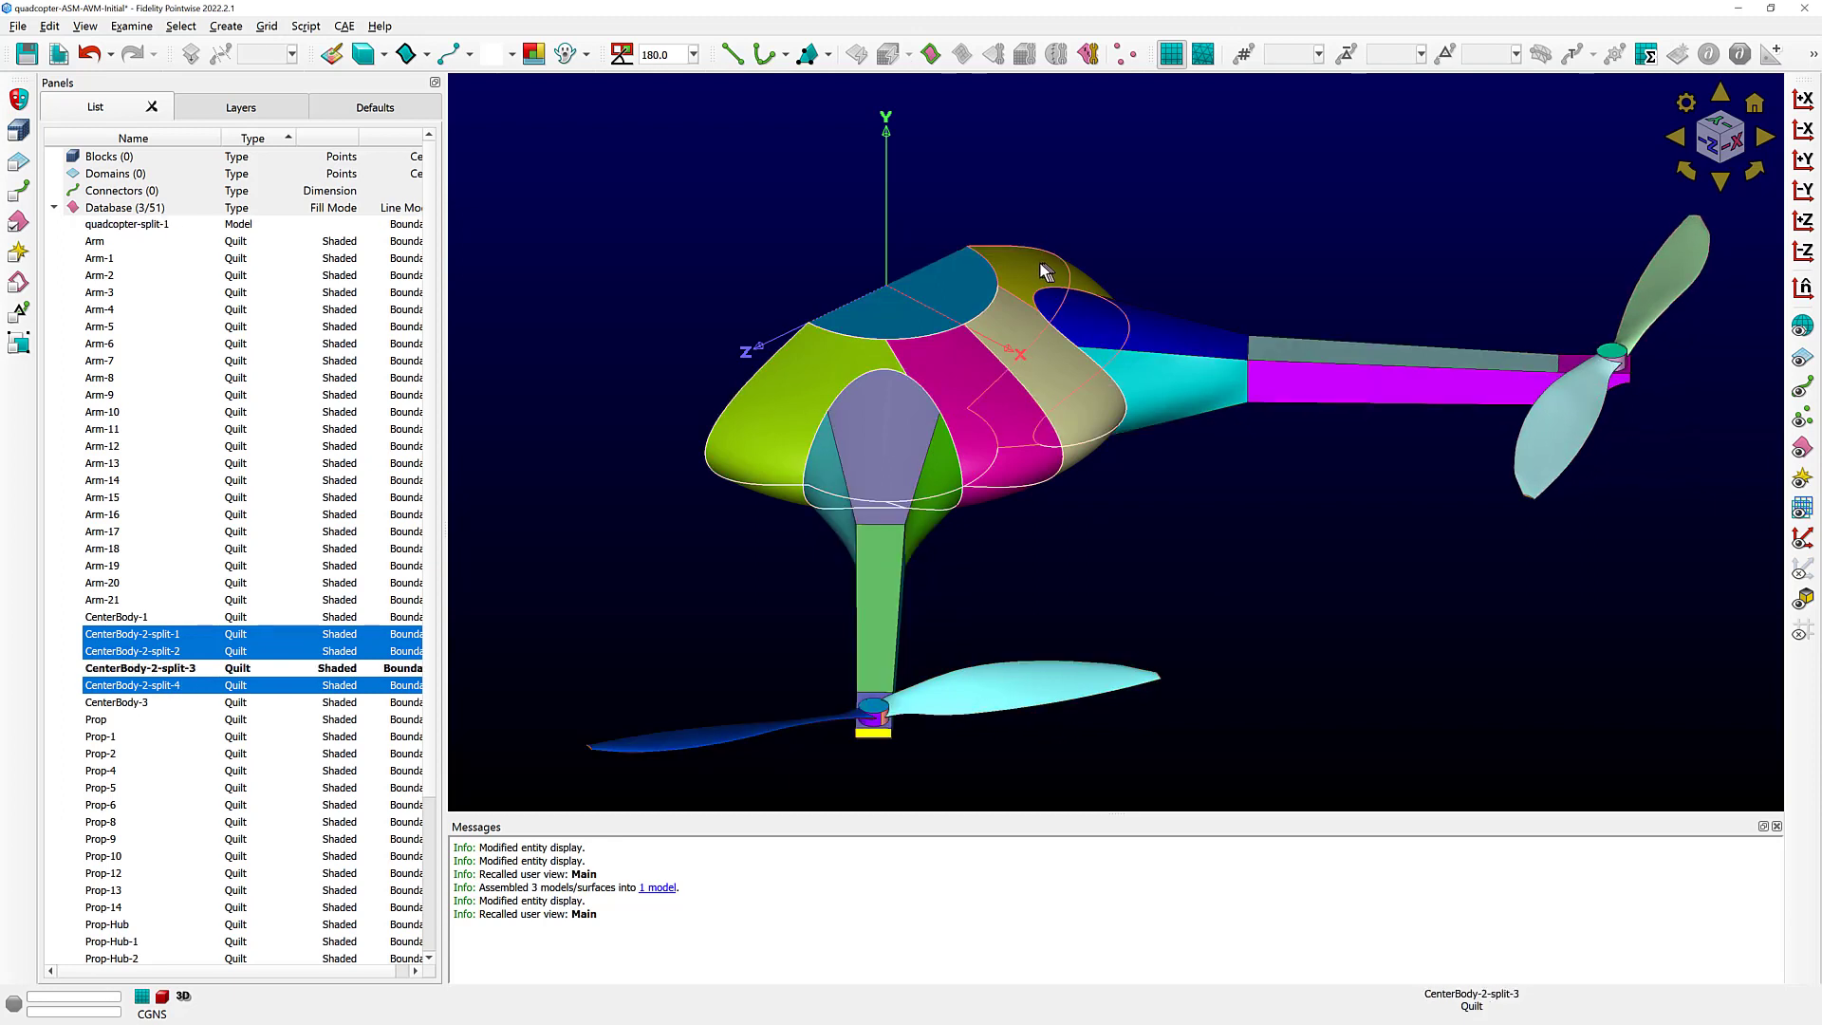
pyautogui.click(1044, 273)
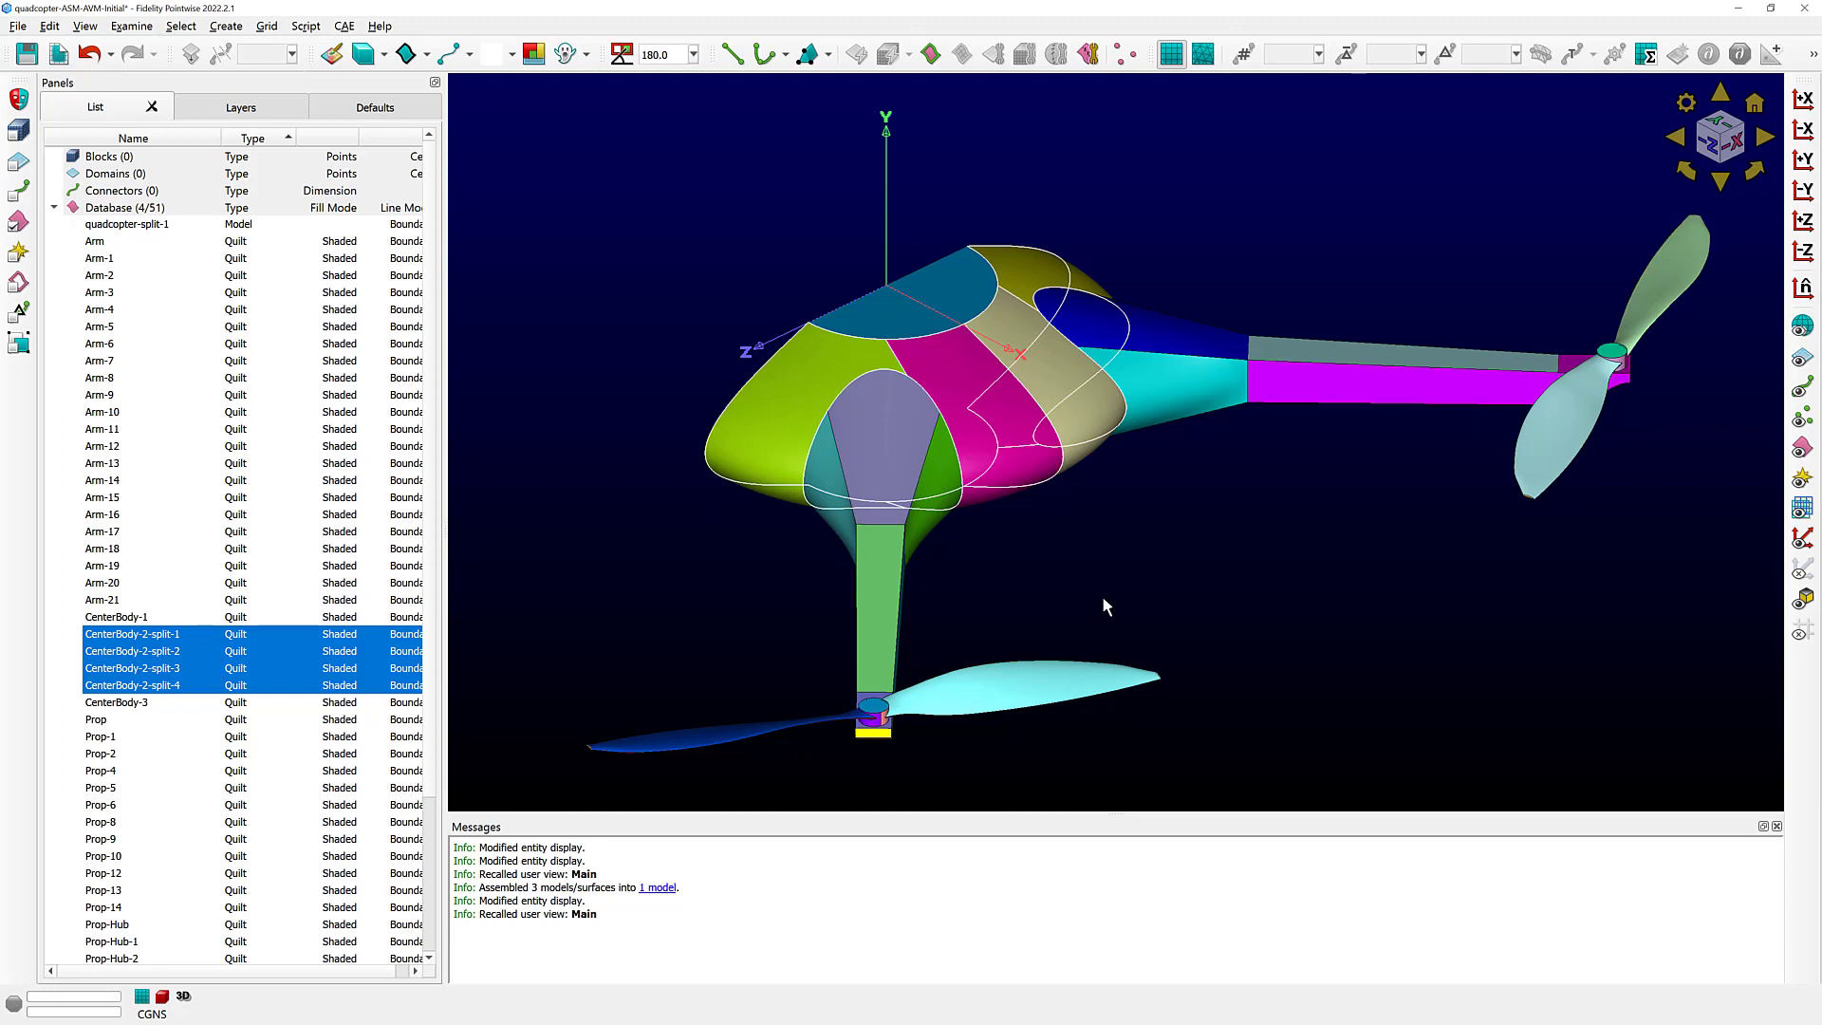
pyautogui.click(1088, 58)
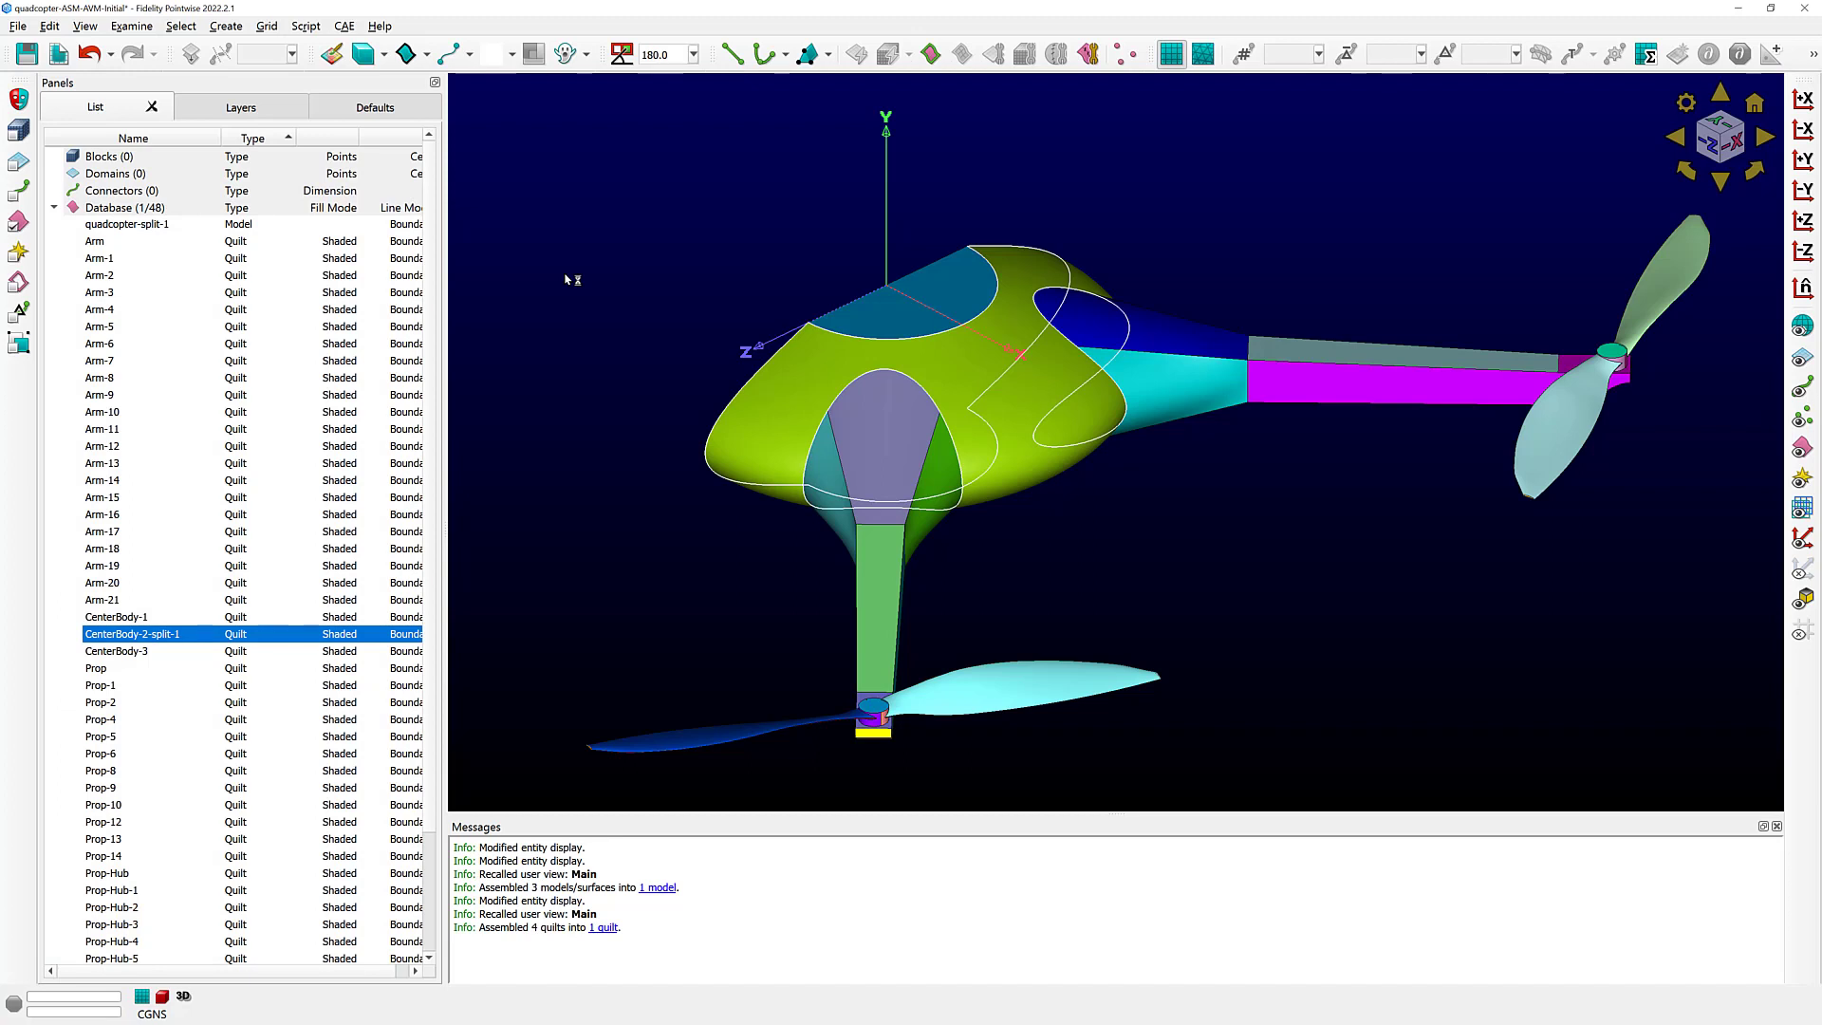
pyautogui.click(562, 270)
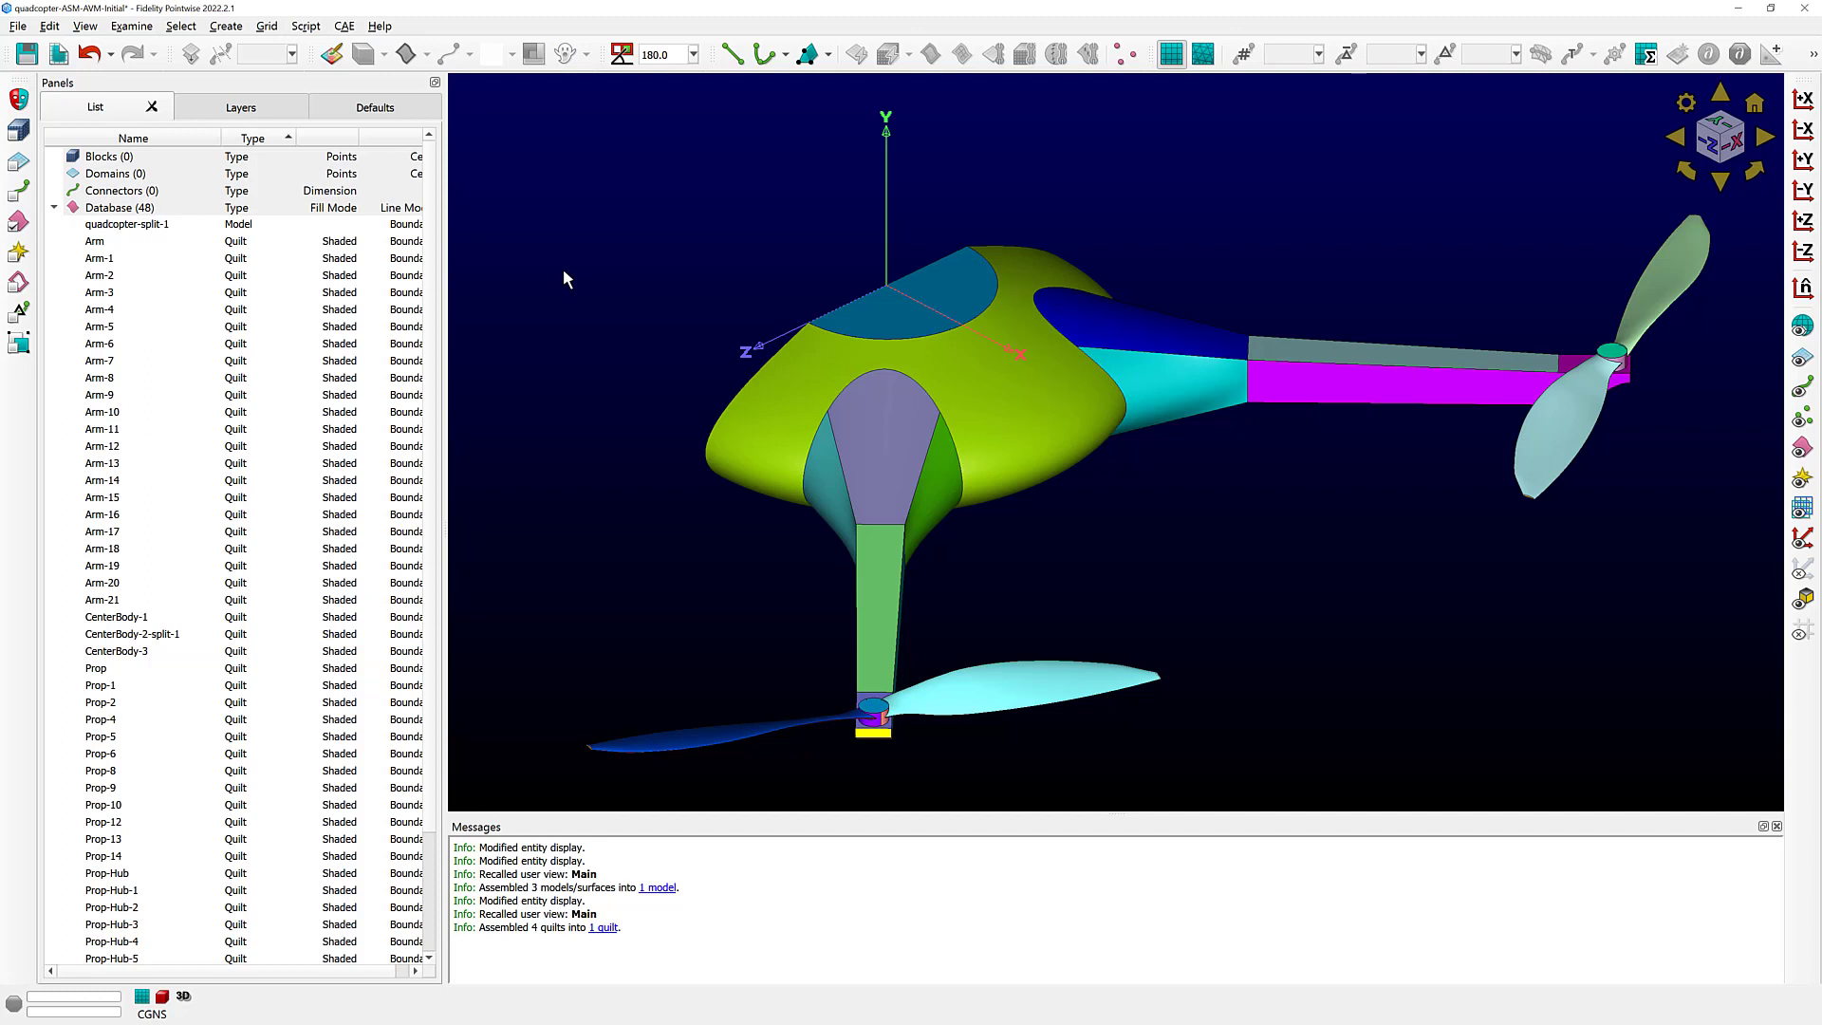
# - Start Automatic Surface Mesh on the quadcopter-split-1 model
pyautogui.click(319, 228)
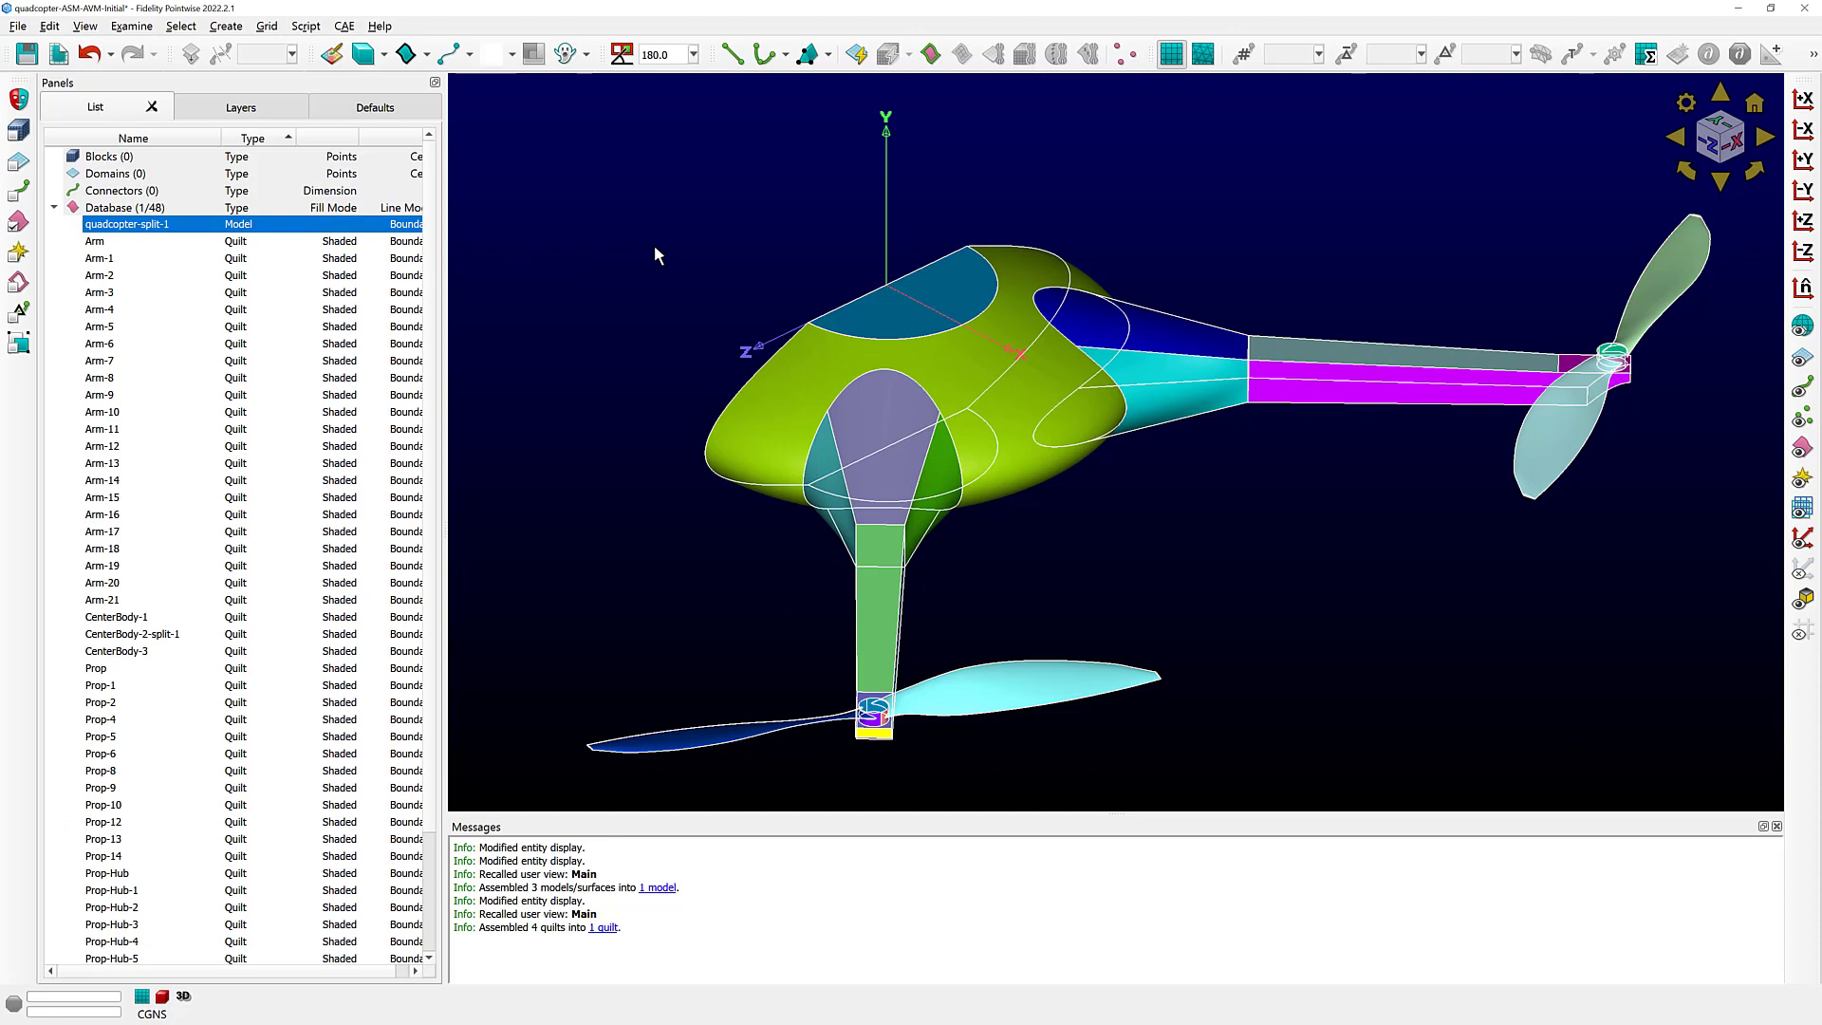
pyautogui.click(229, 29)
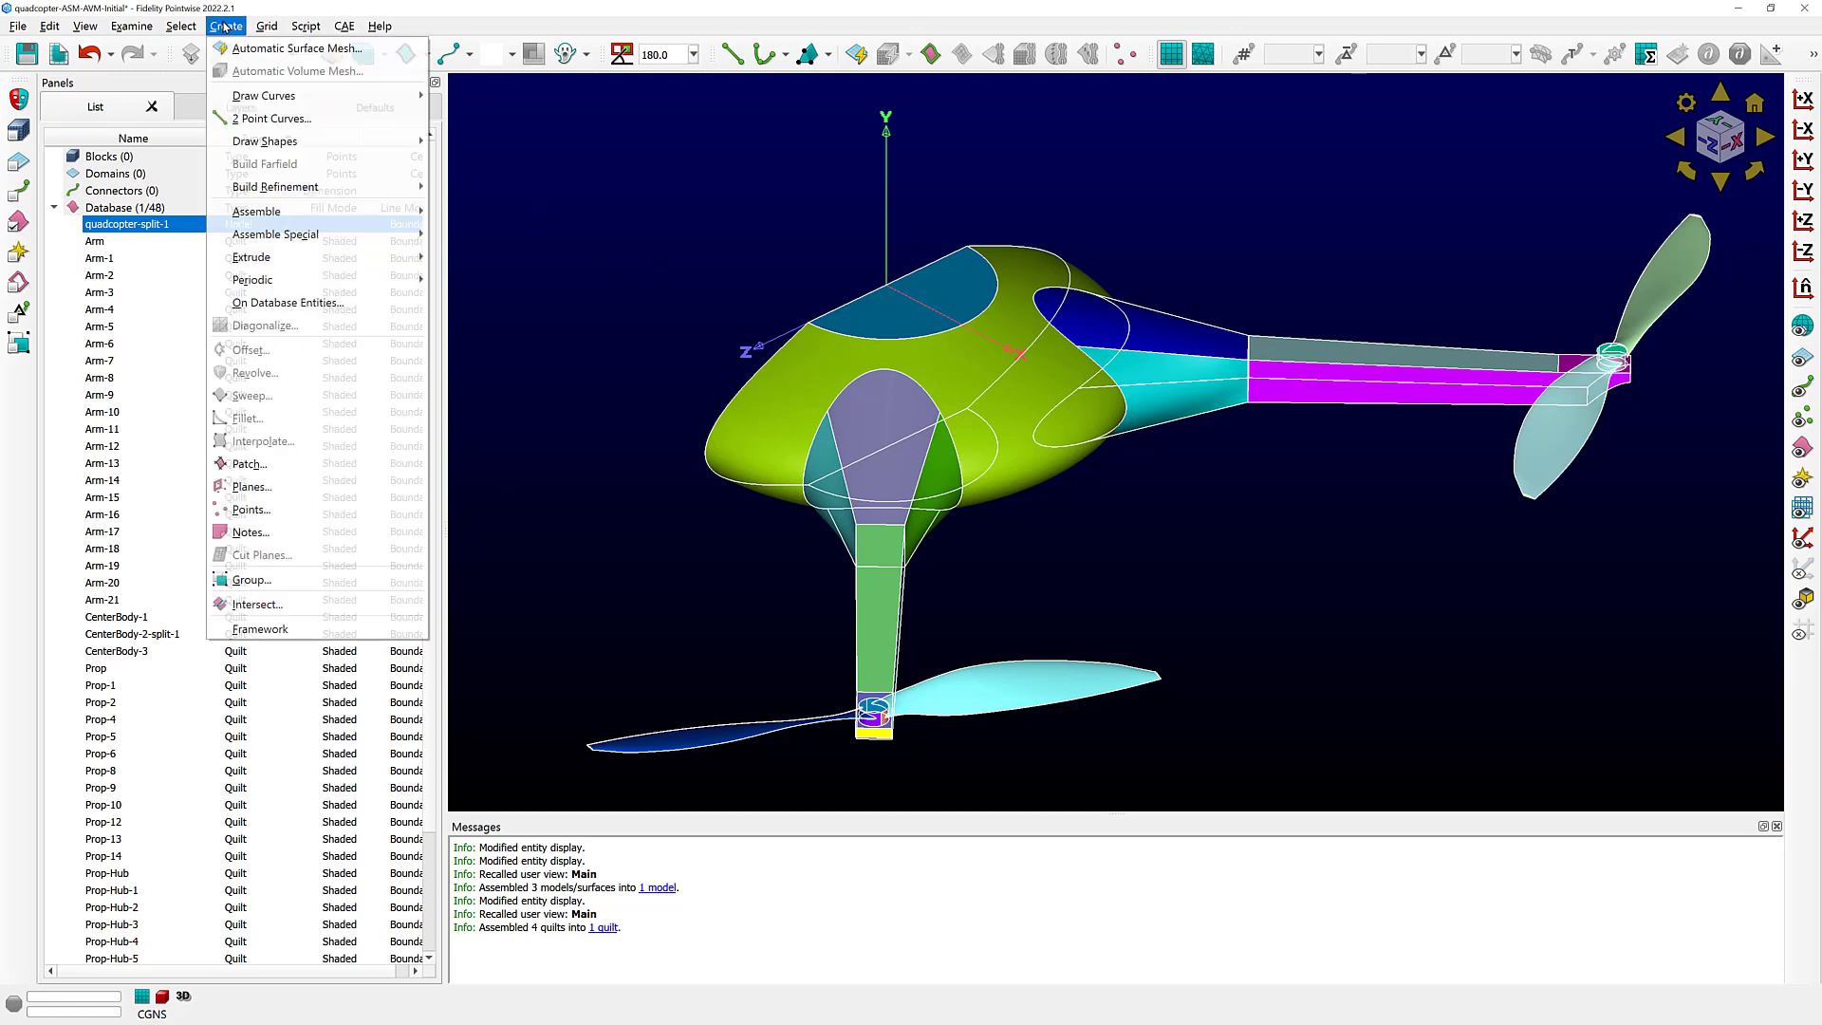
pyautogui.click(373, 49)
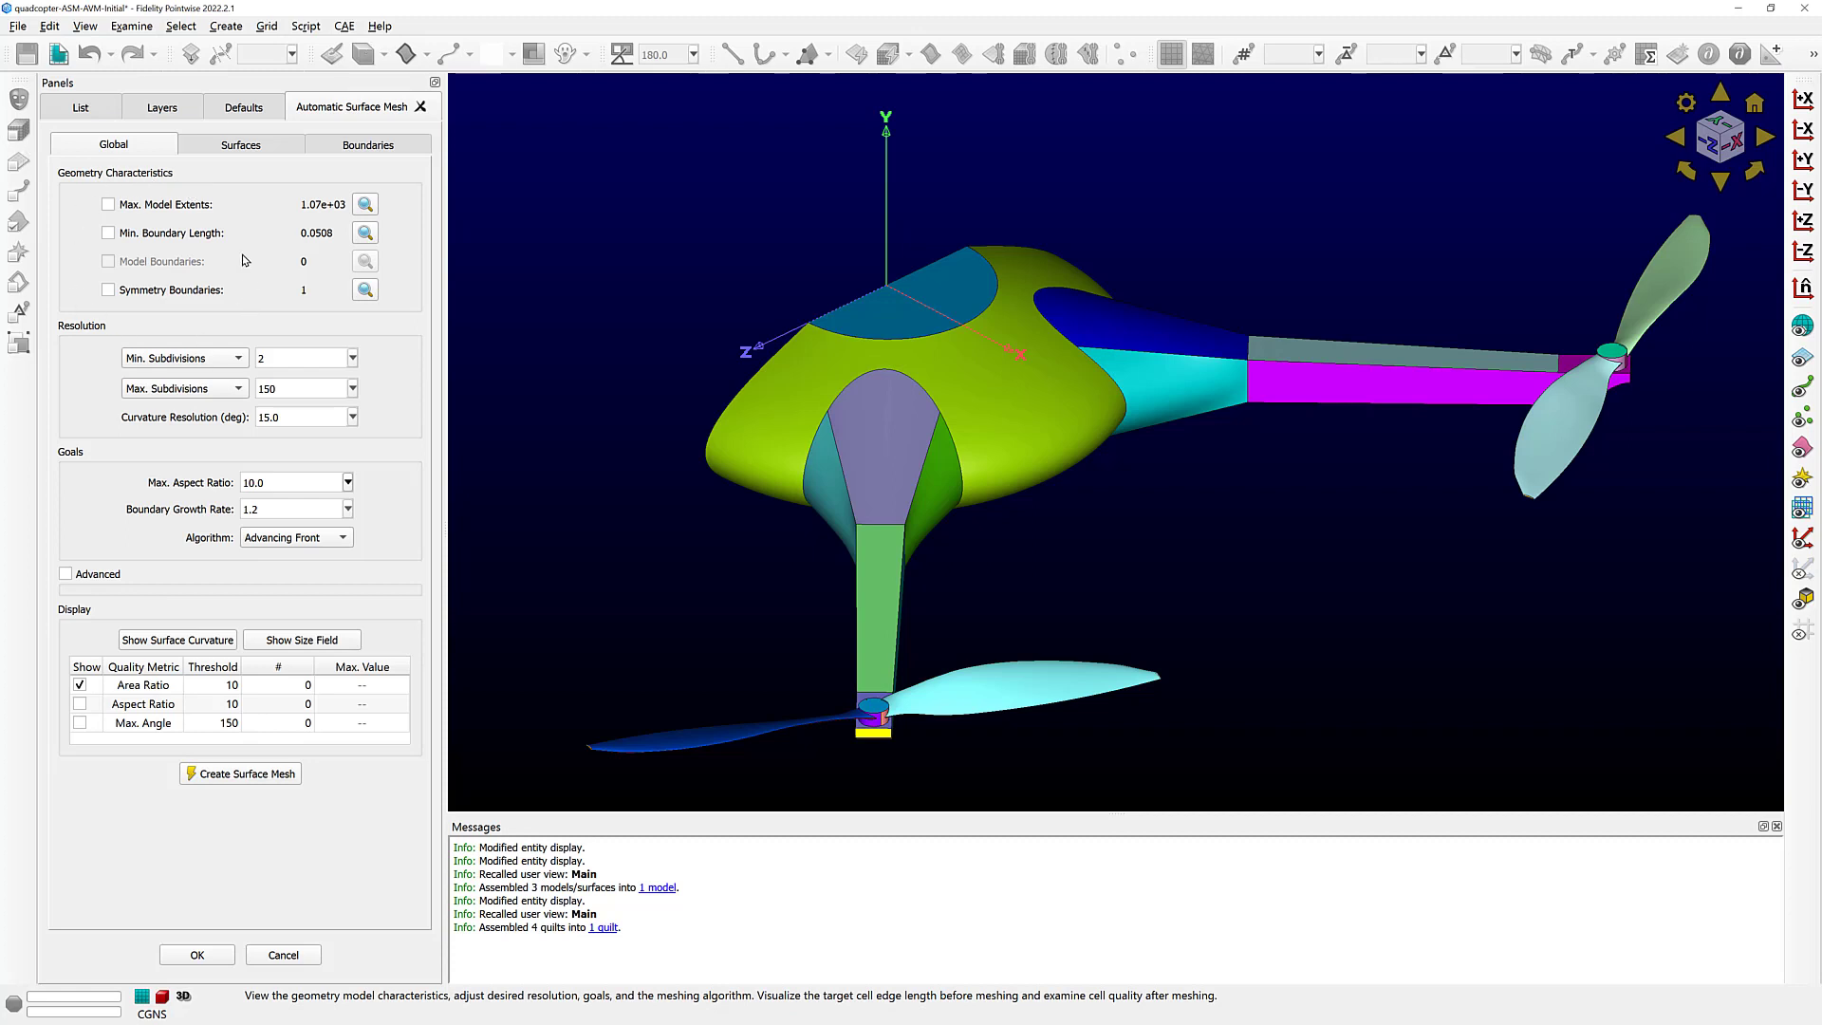
# - Examine the model's maximum extents, minimum boundary length and symmetry boundaries by highlighting each one in turn
pyautogui.click(108, 205)
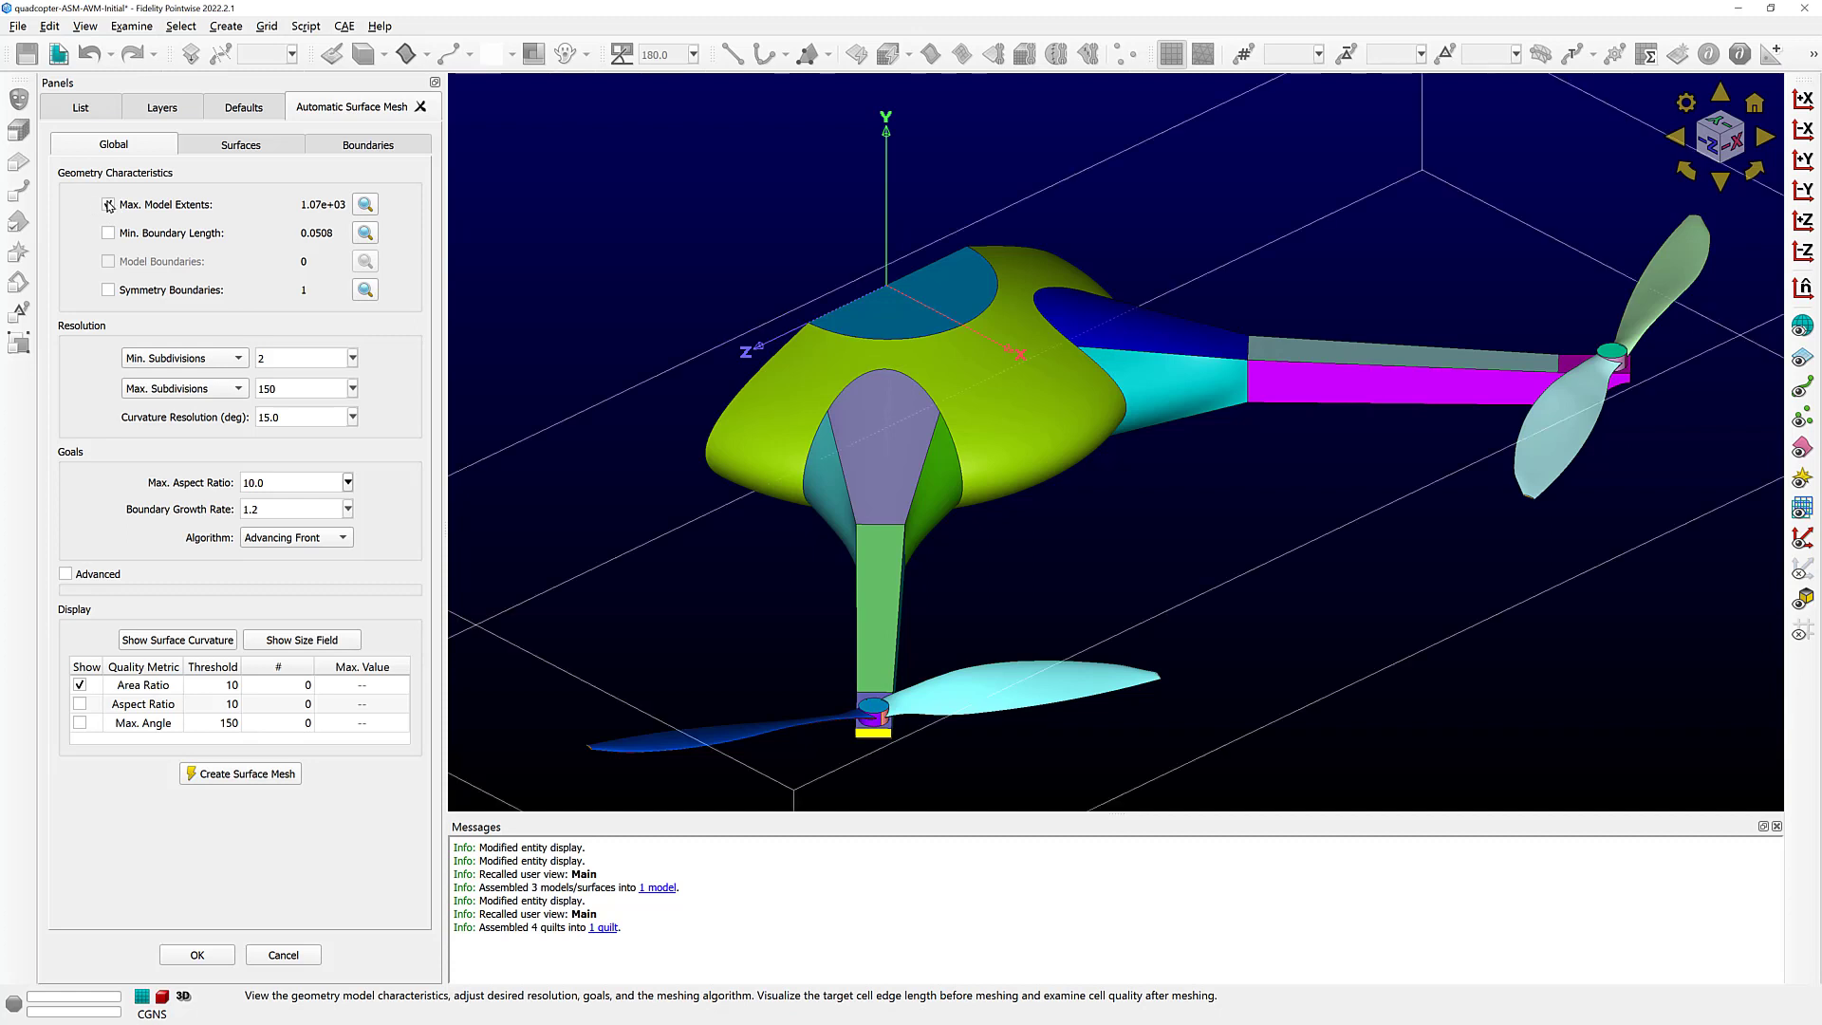
pyautogui.click(109, 205)
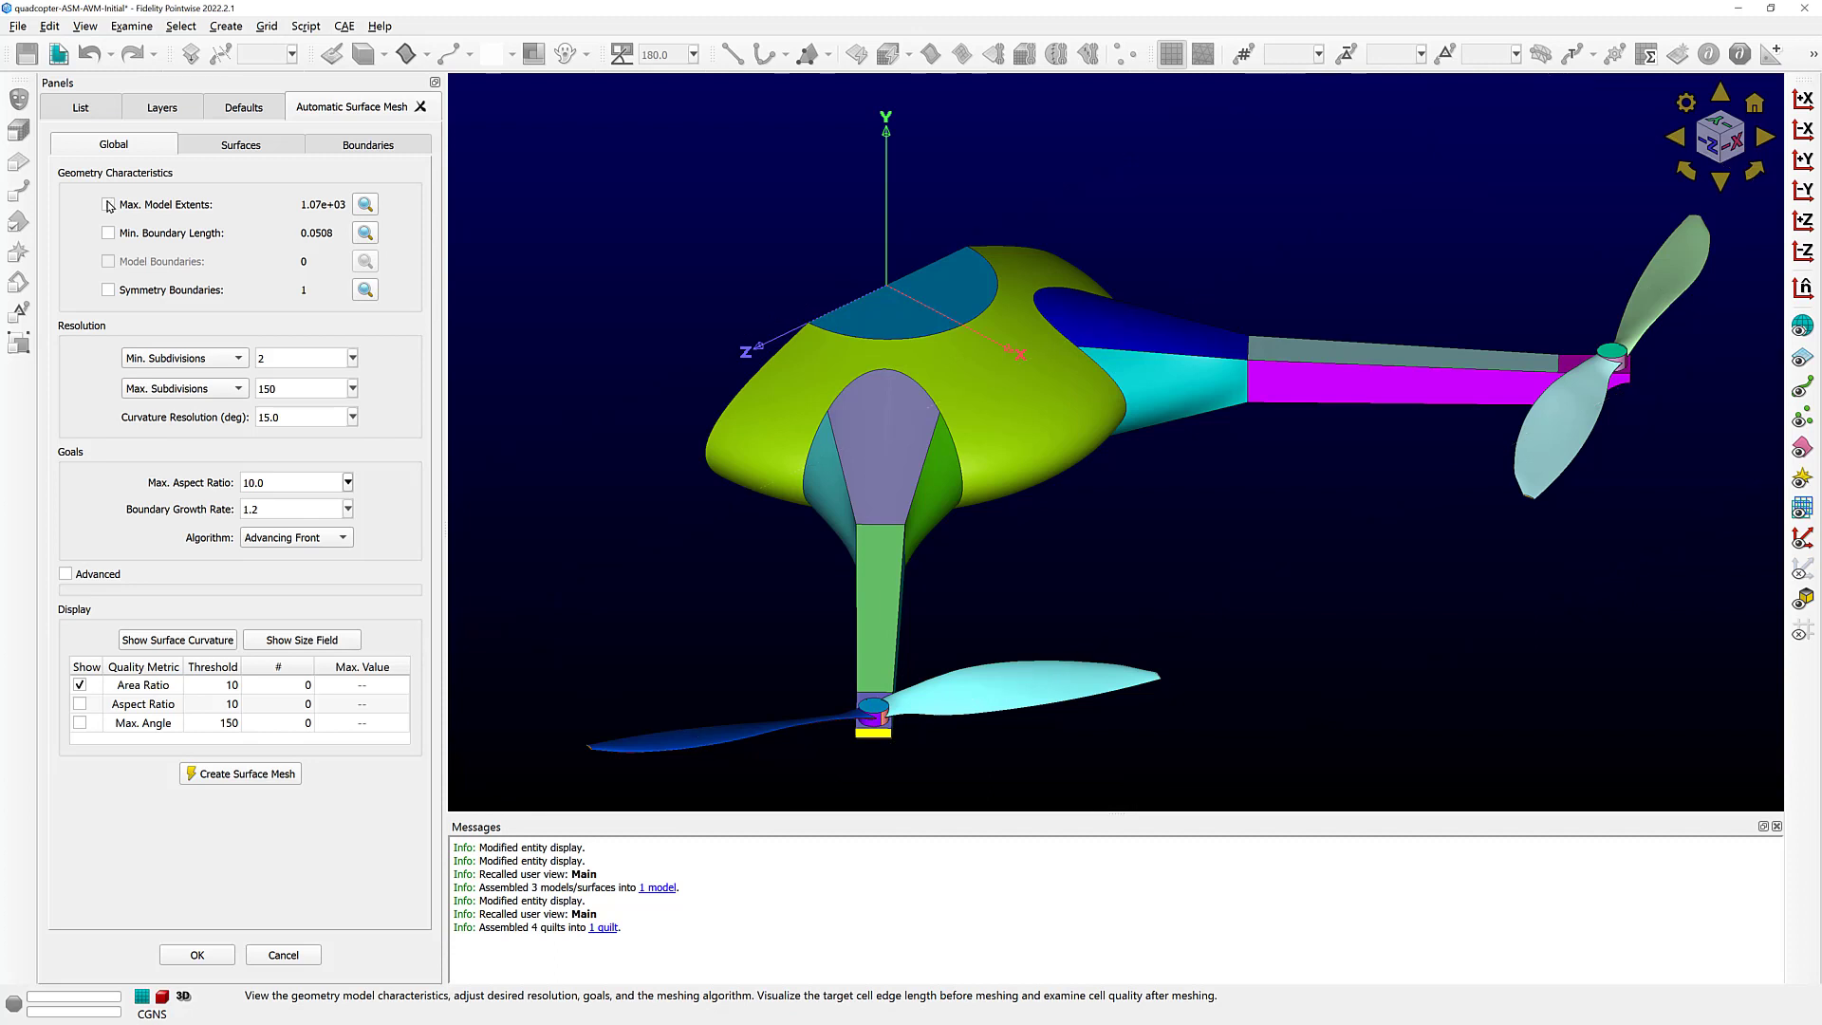
pyautogui.click(108, 233)
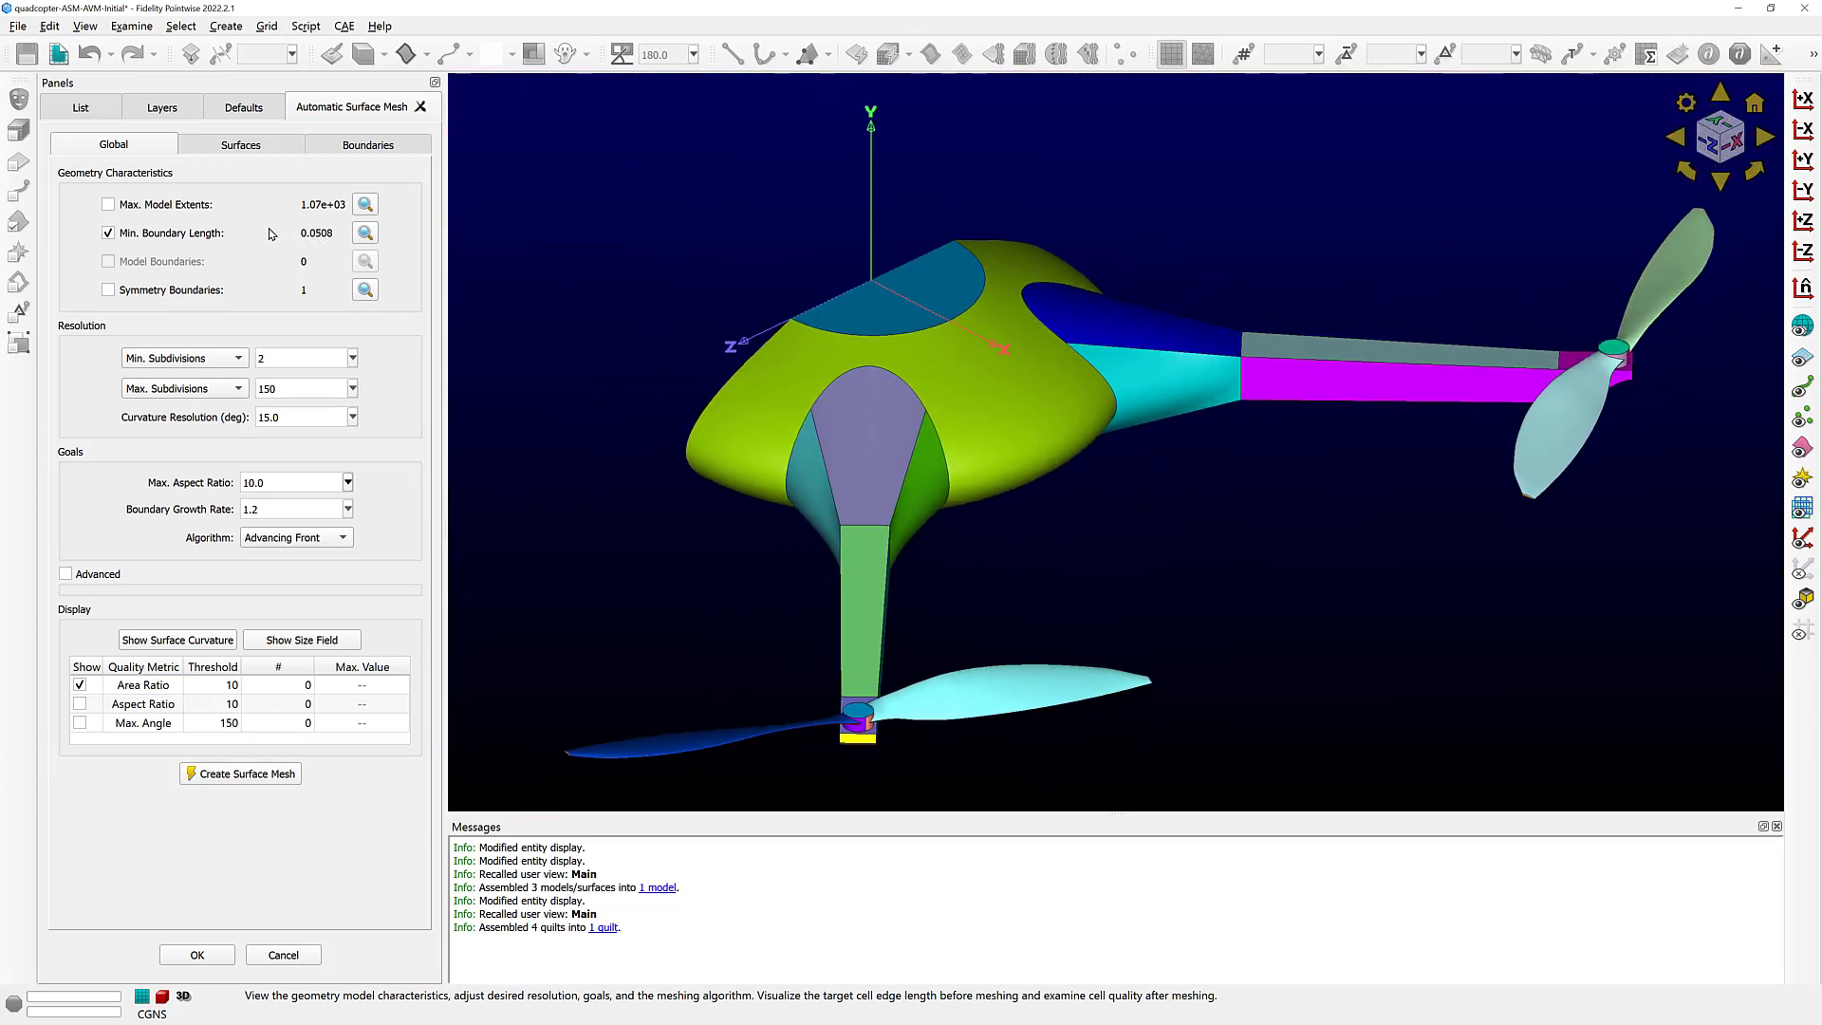
pyautogui.click(108, 232)
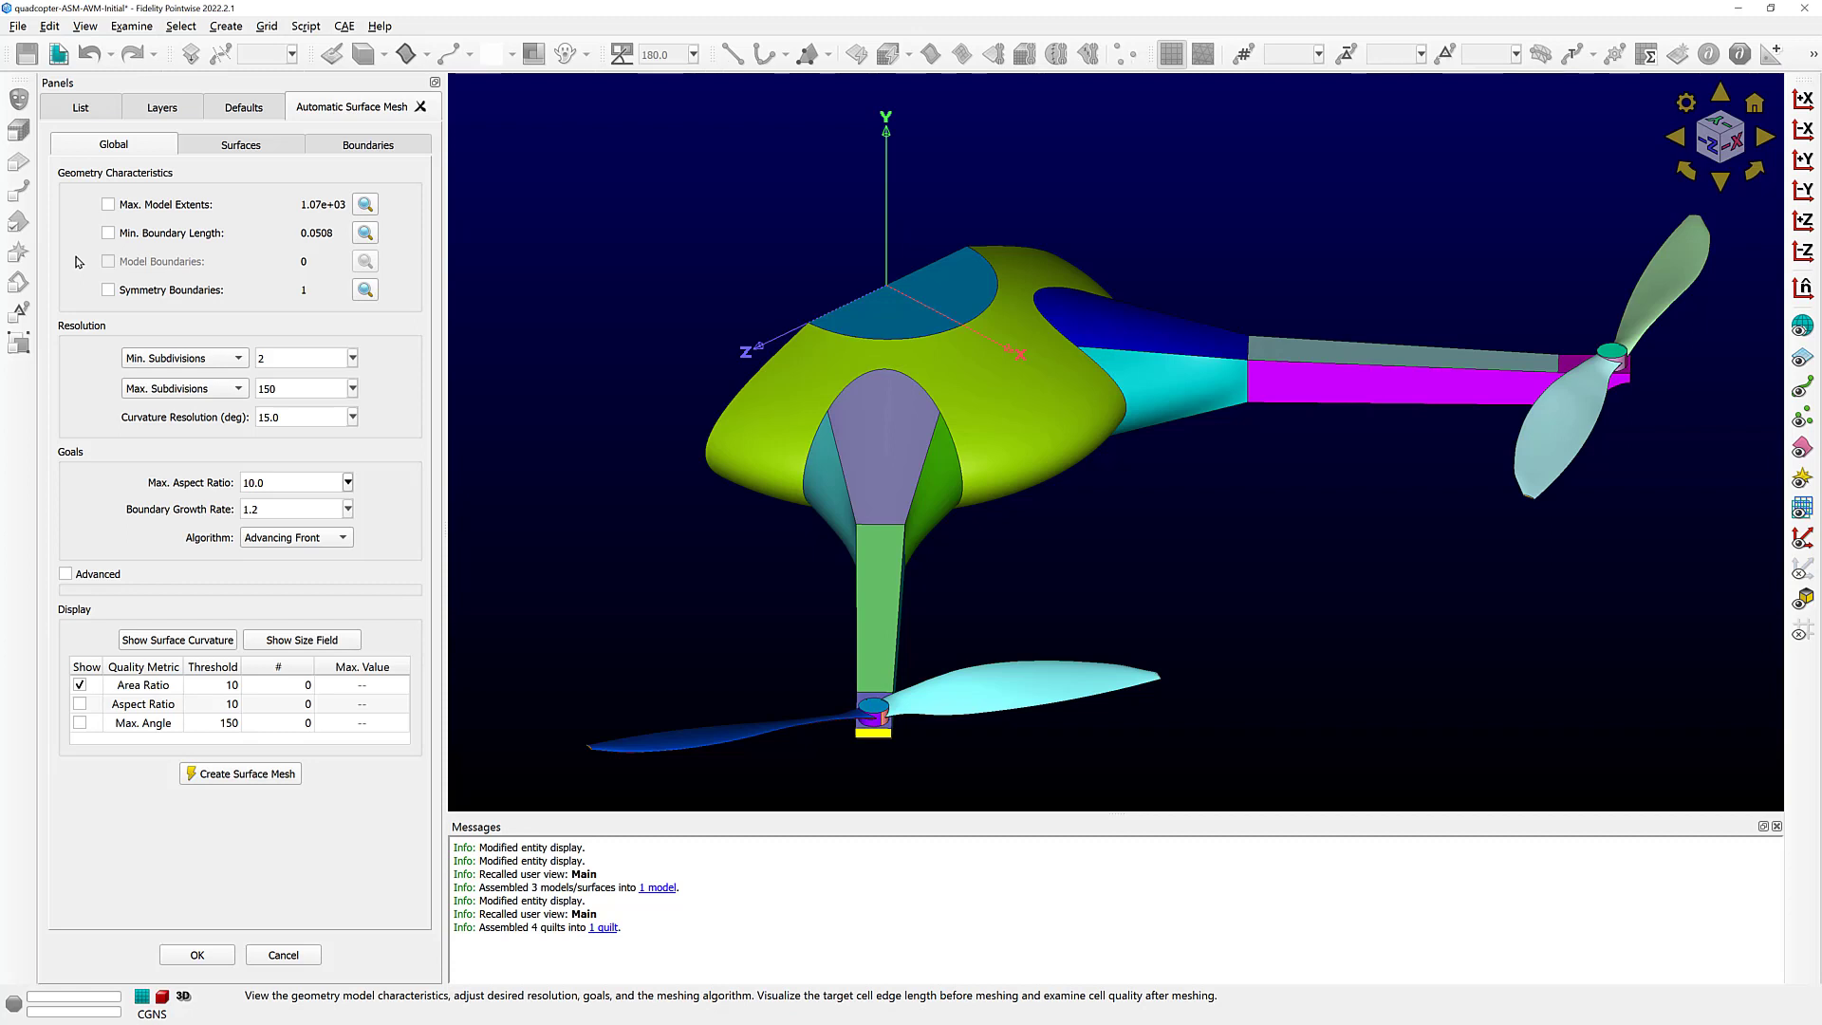
pyautogui.click(107, 290)
pyautogui.moveTo(778, 435); pyautogui.dragTo(824, 436, button='right')
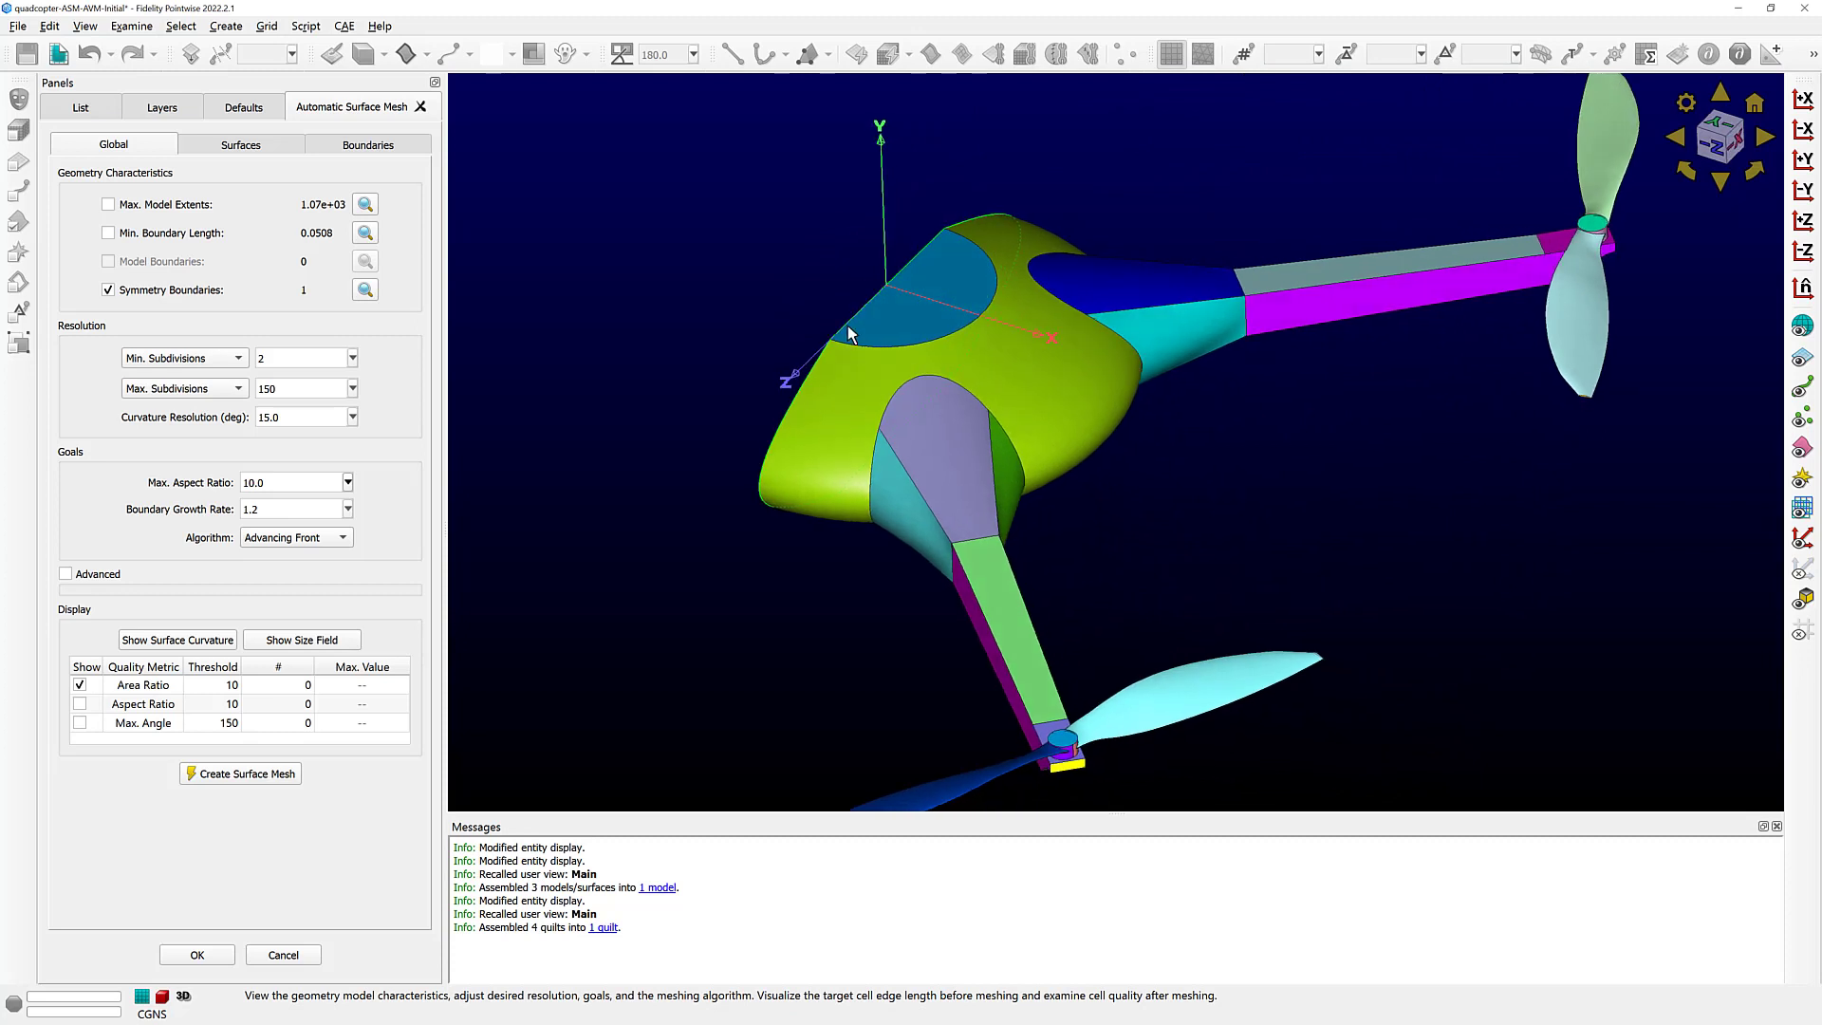
pyautogui.click(109, 289)
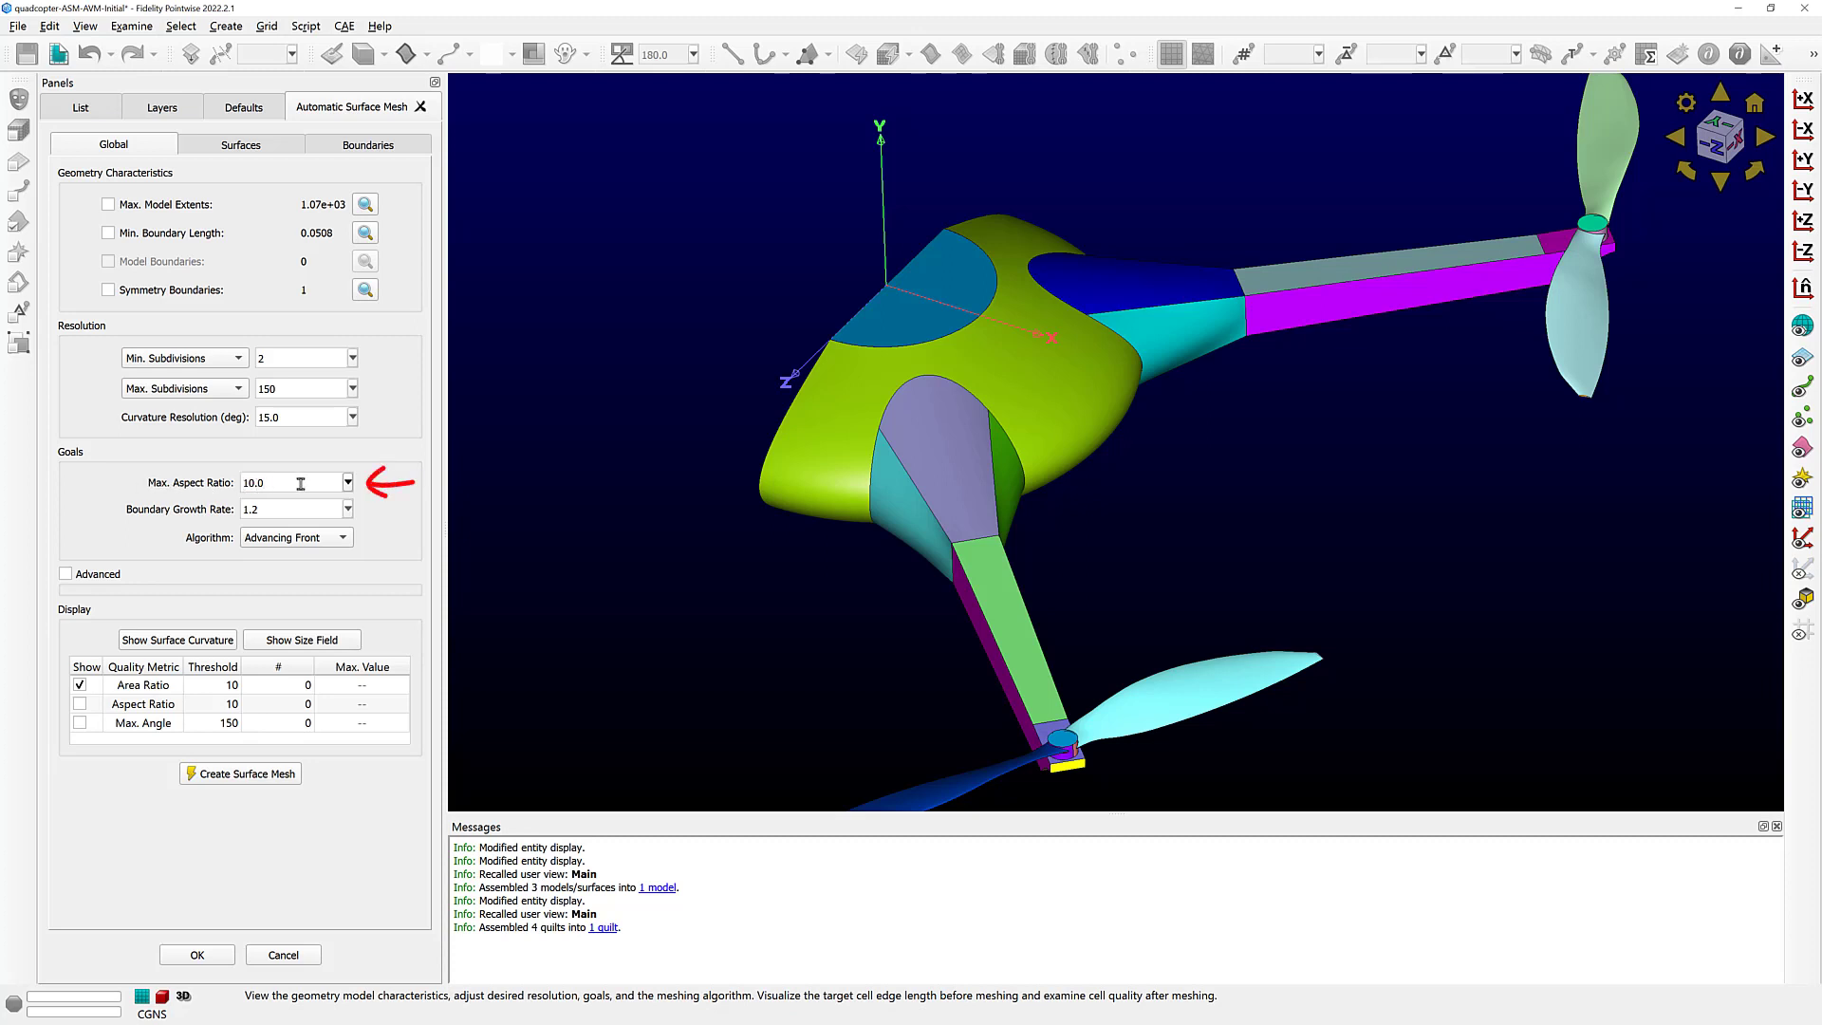
# - Set the surface mesh's maximum aspect ratio to 30 and keep Advancing Front as the algorithm
pyautogui.press('BackSpace')
pyautogui.write('3')
pyautogui.click(342, 540)
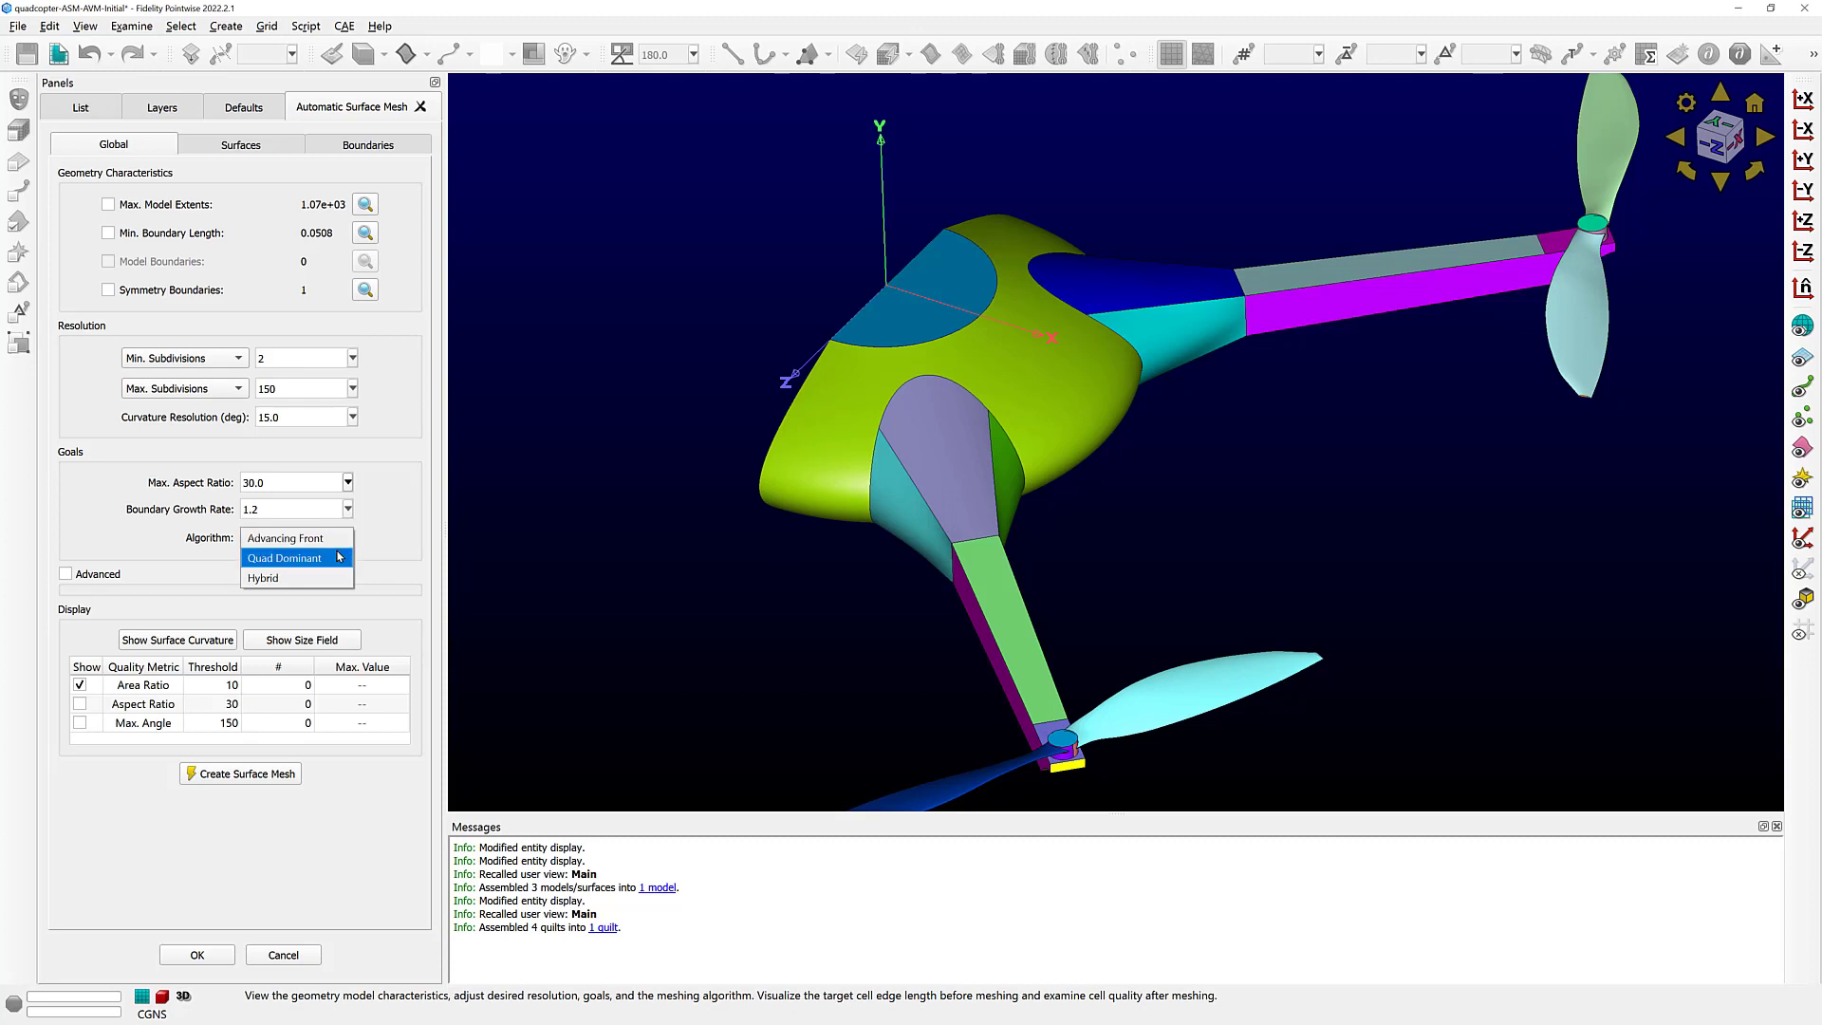
pyautogui.click(265, 546)
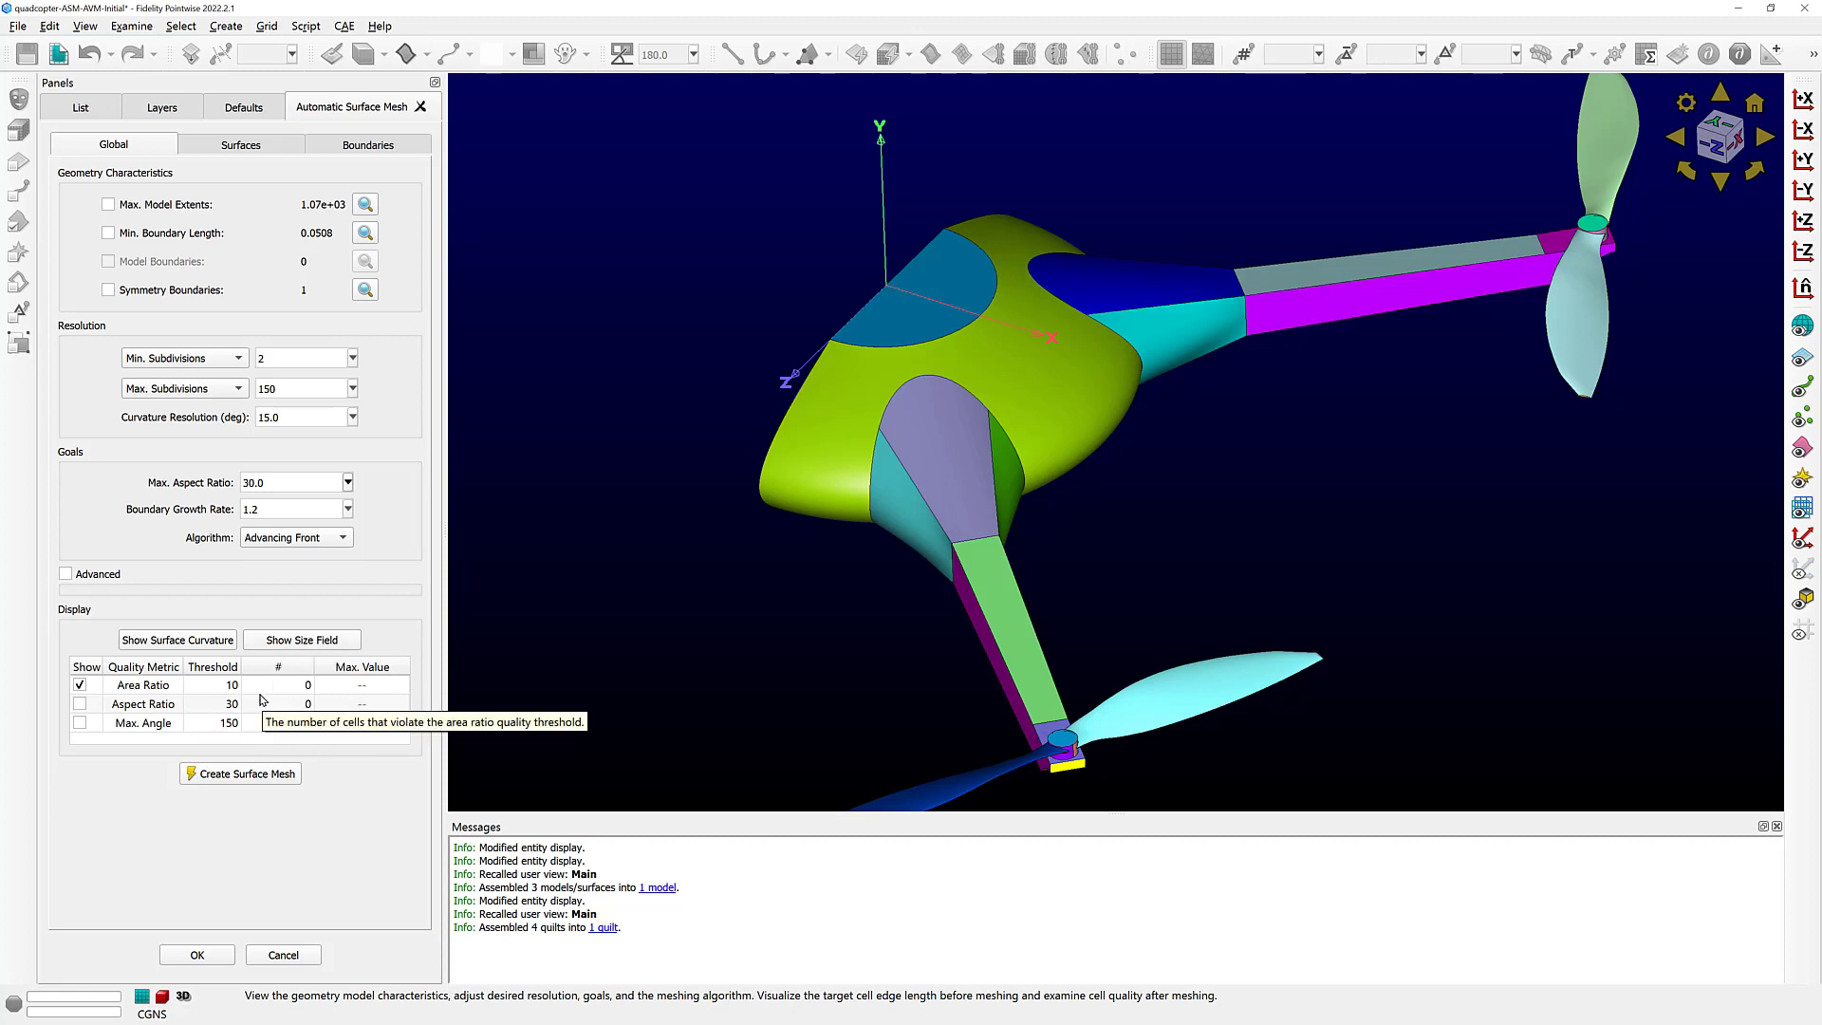
# - Display the surface curvature, examine the radius of curvature where the propeller blade meets its hub, and hide it again
pyautogui.click(152, 644)
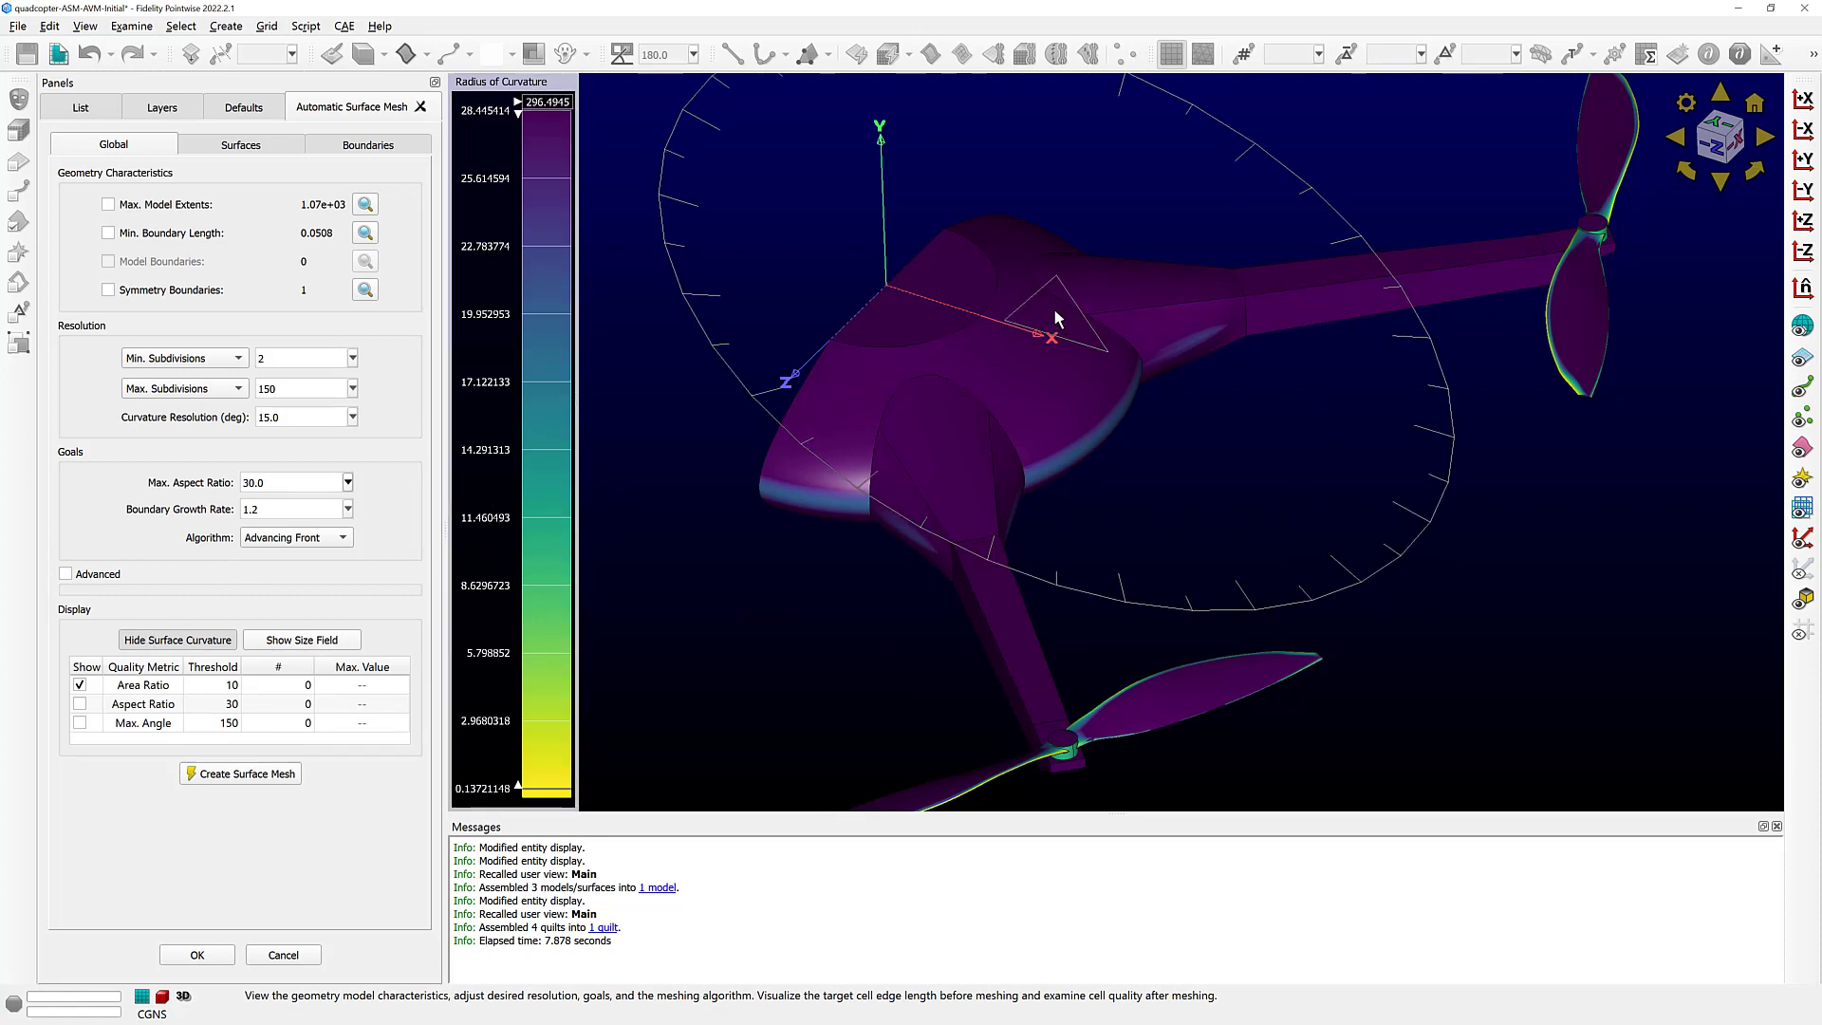
pyautogui.scroll(-4, 1053, 313)
pyautogui.scroll(5, 1045, 554)
pyautogui.scroll(8, 1048, 538)
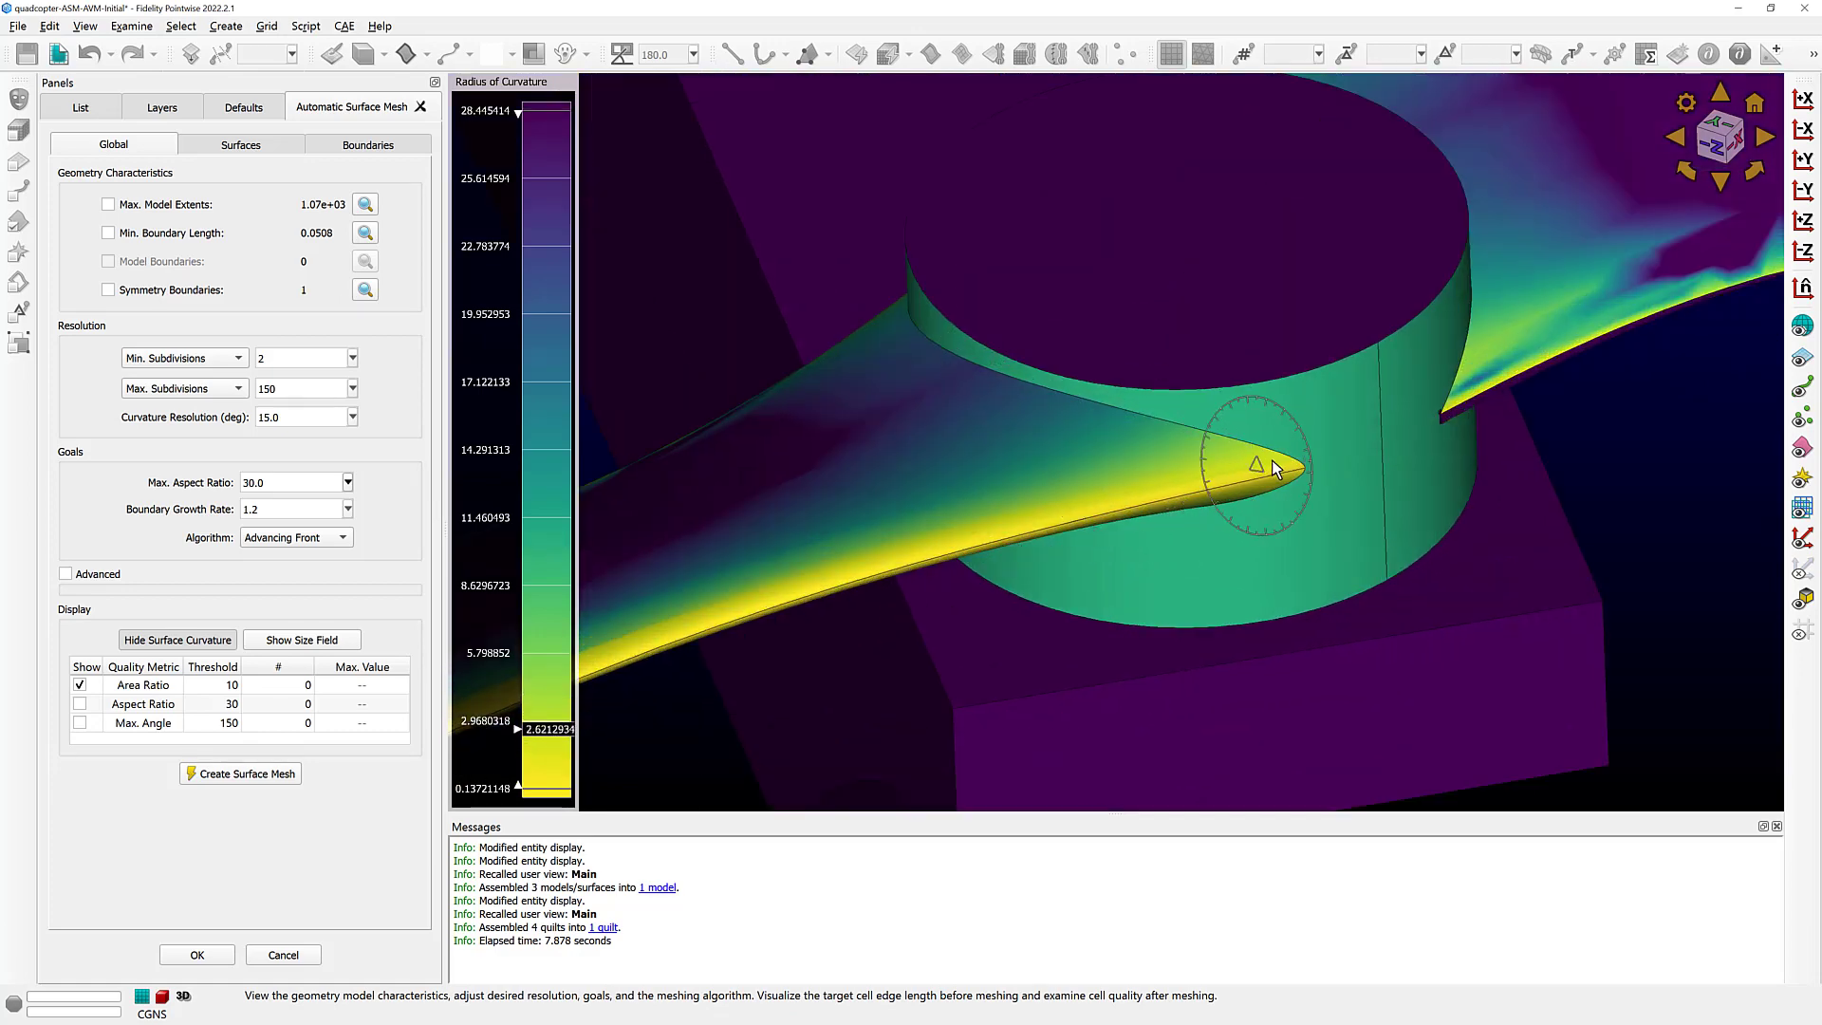
pyautogui.scroll(2, 1280, 465)
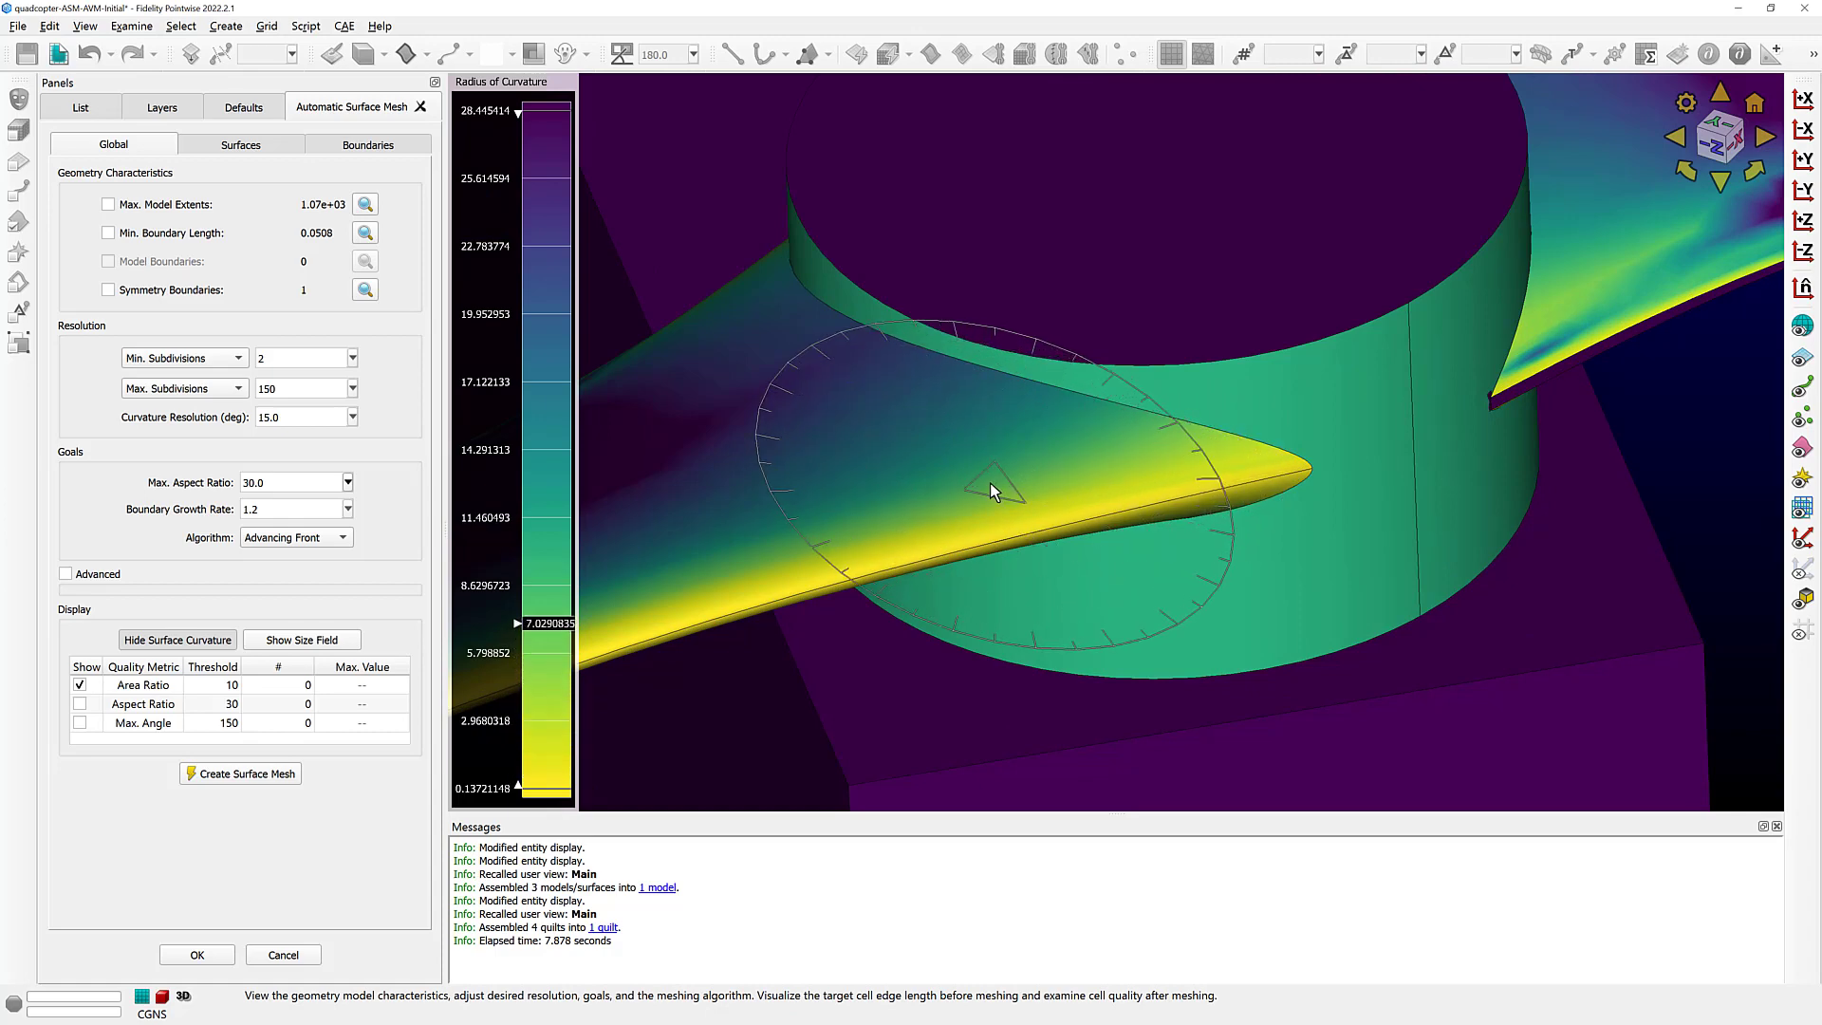
pyautogui.click(140, 635)
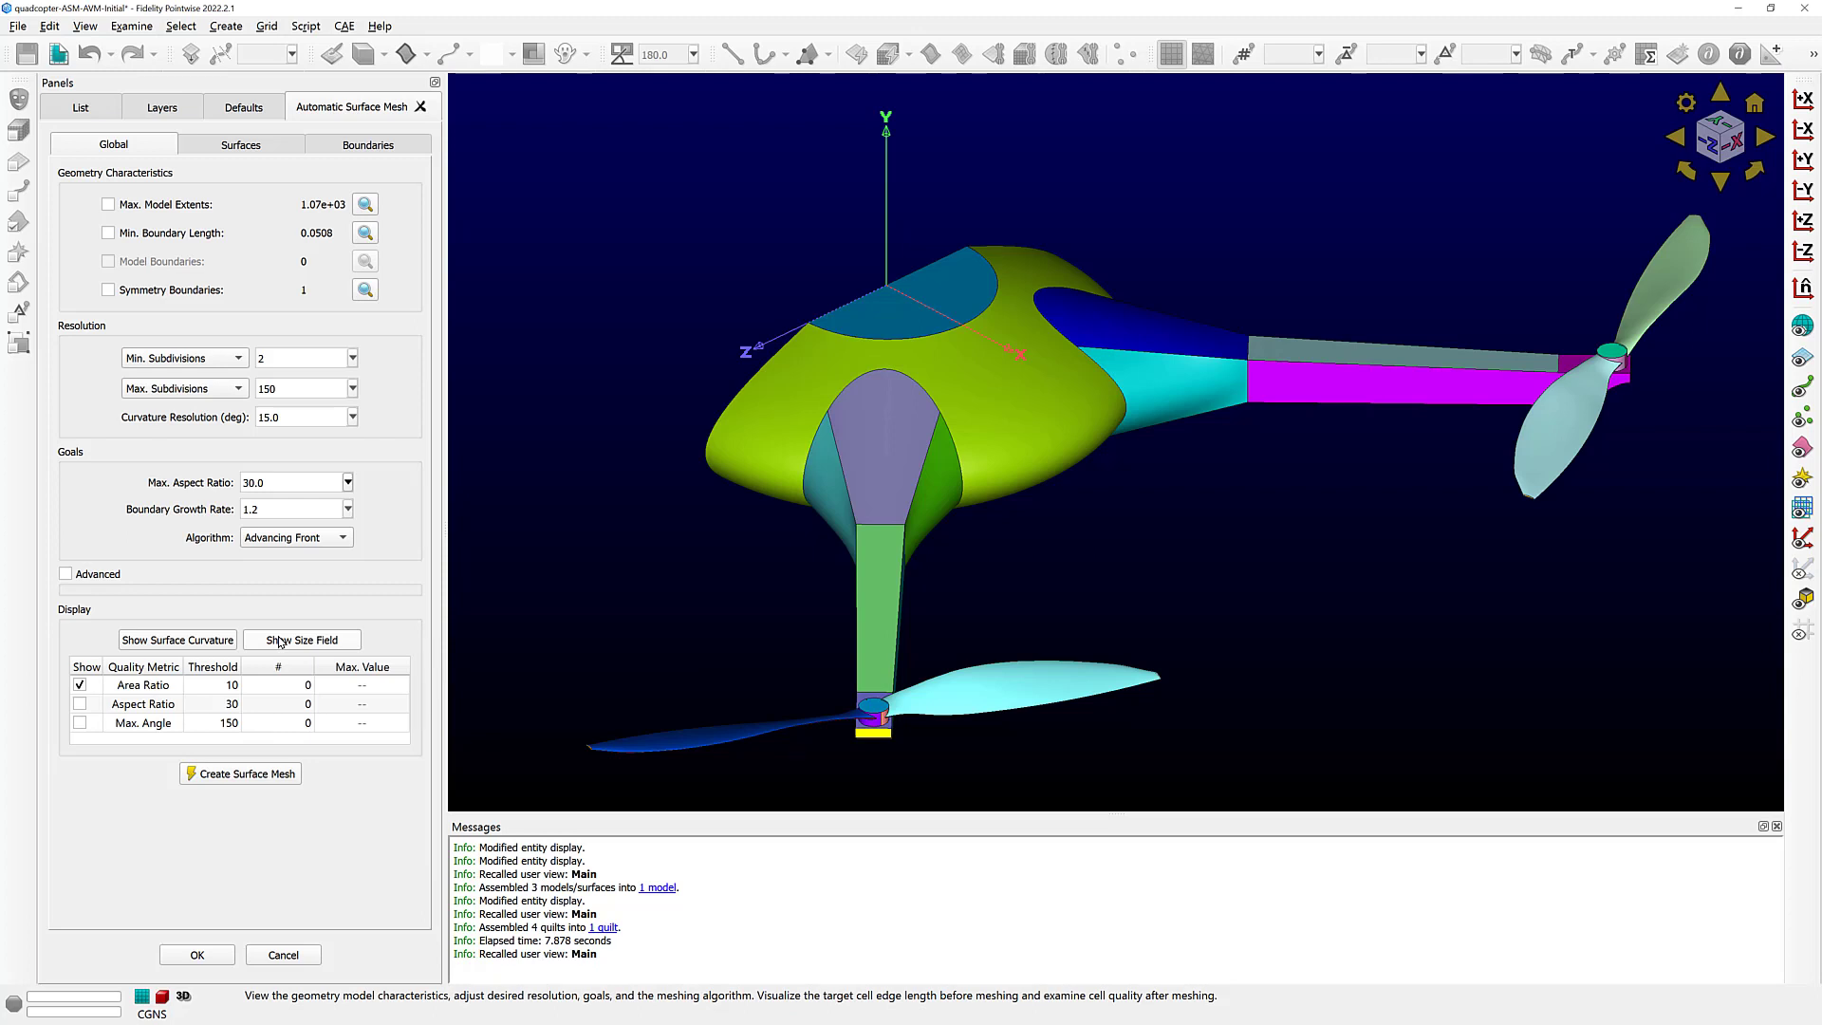
# - Display the size field, examine the target edge length on the centre body and propeller hub, recall the Main view and hide the field
pyautogui.click(280, 640)
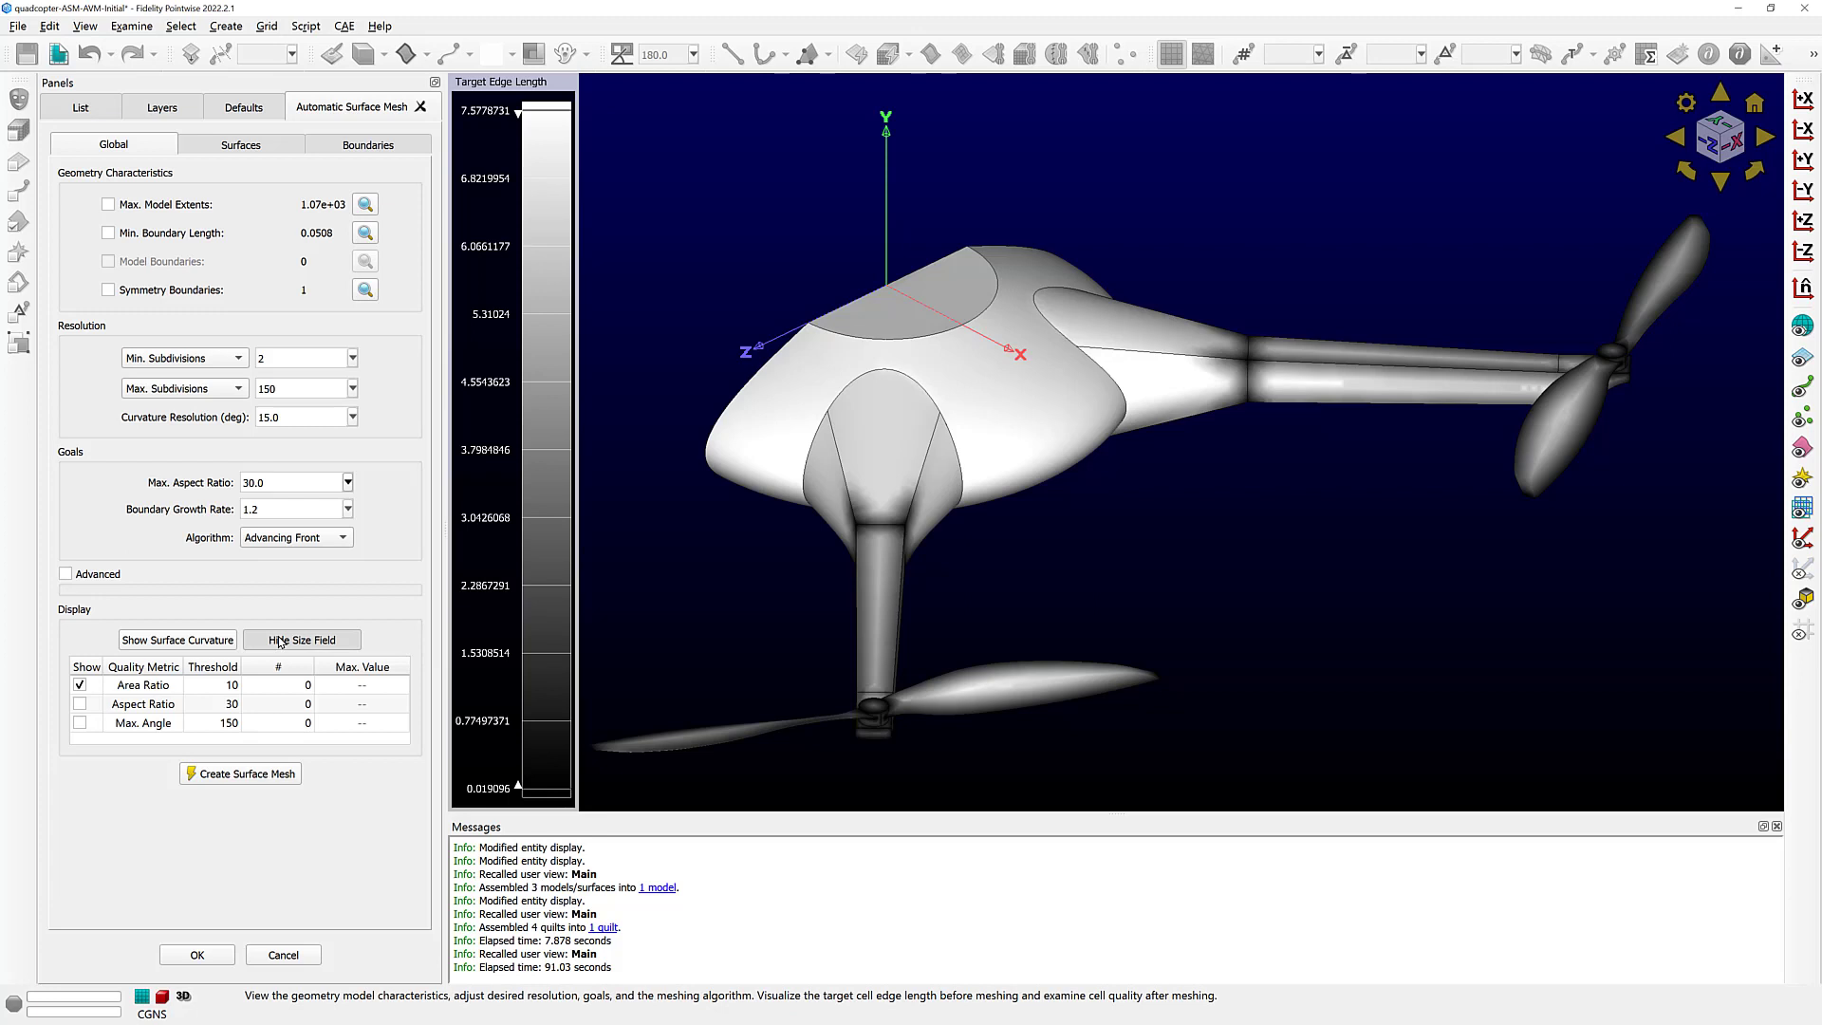
pyautogui.scroll(2, 880, 696)
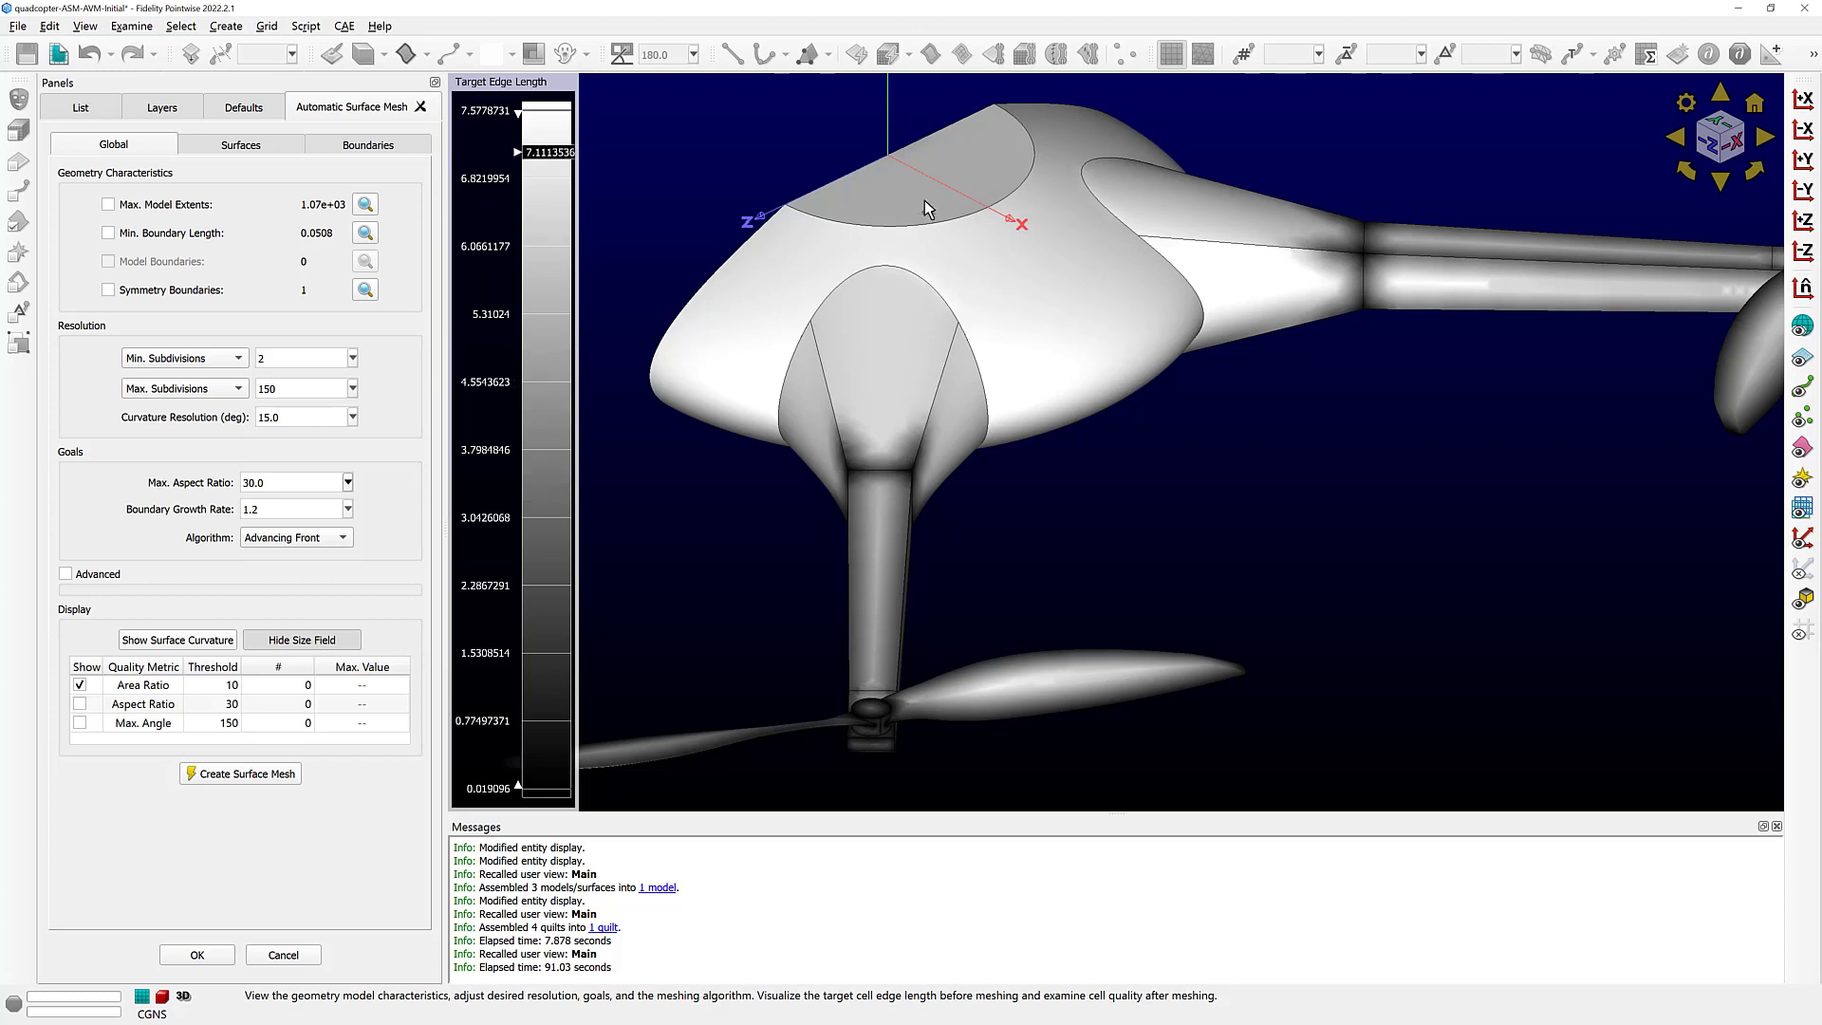
pyautogui.scroll(6, 921, 194)
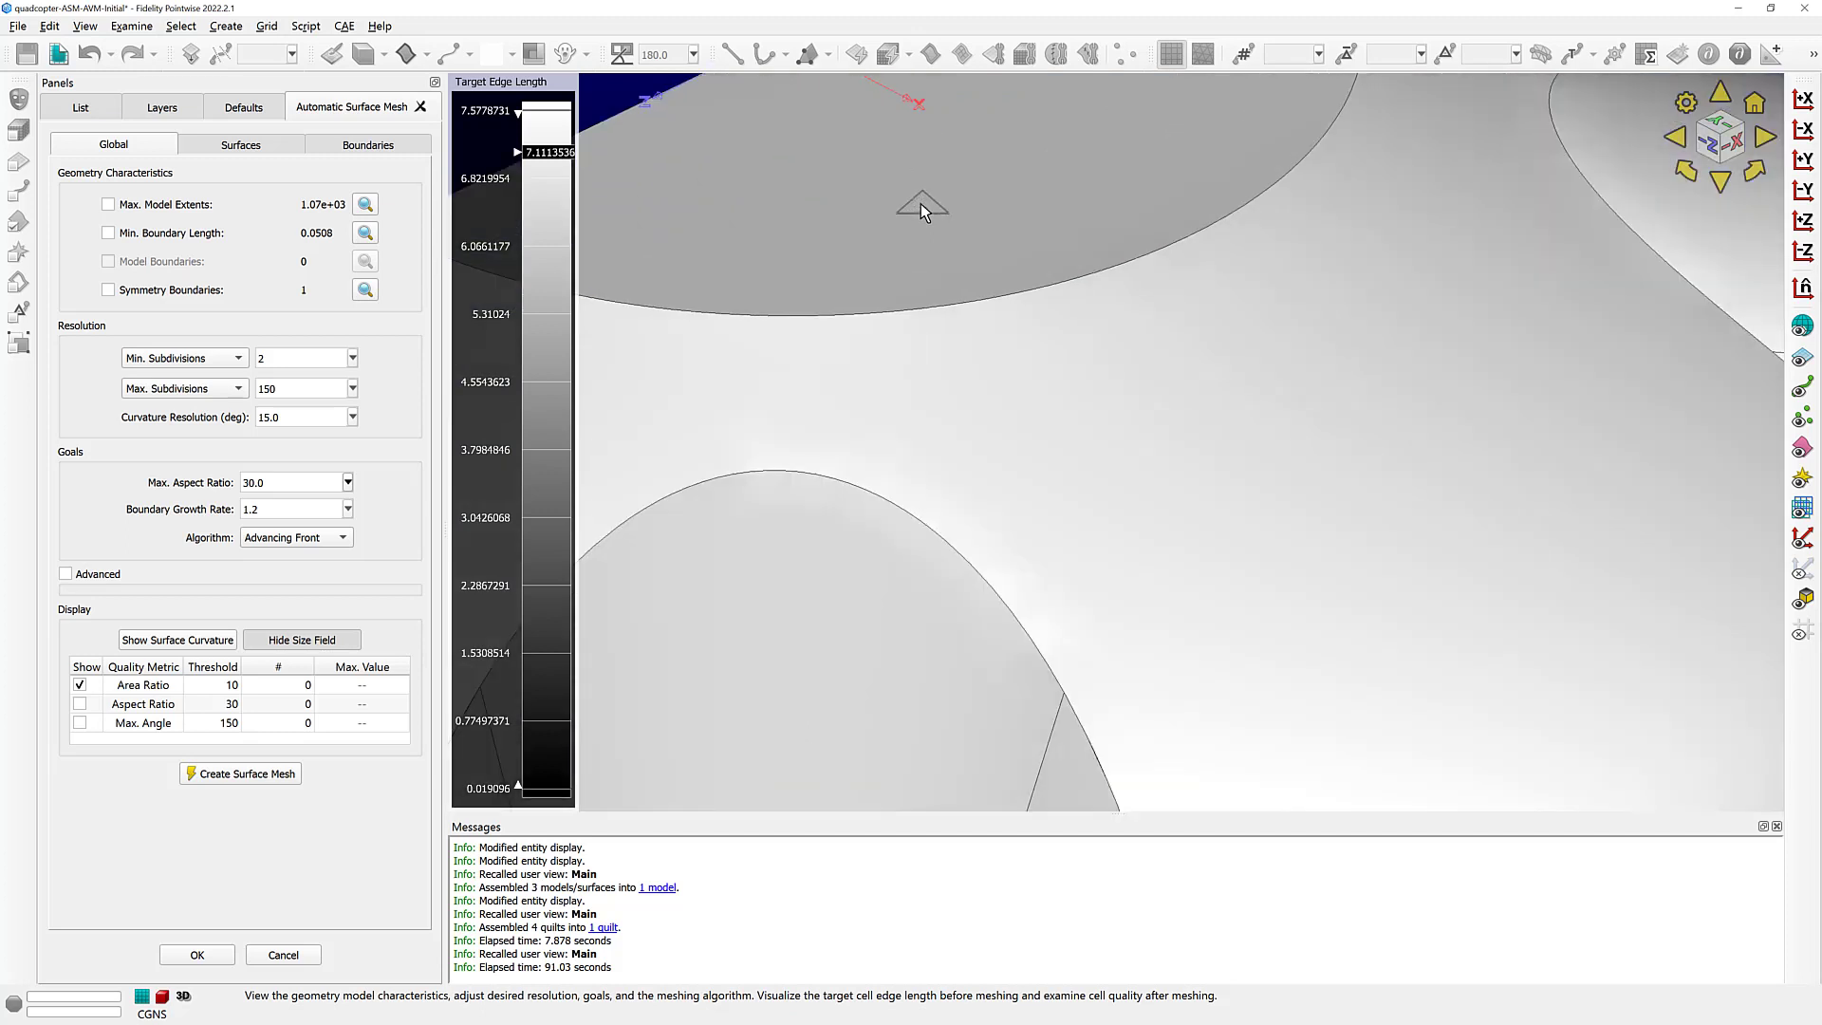
pyautogui.scroll(2, 920, 203)
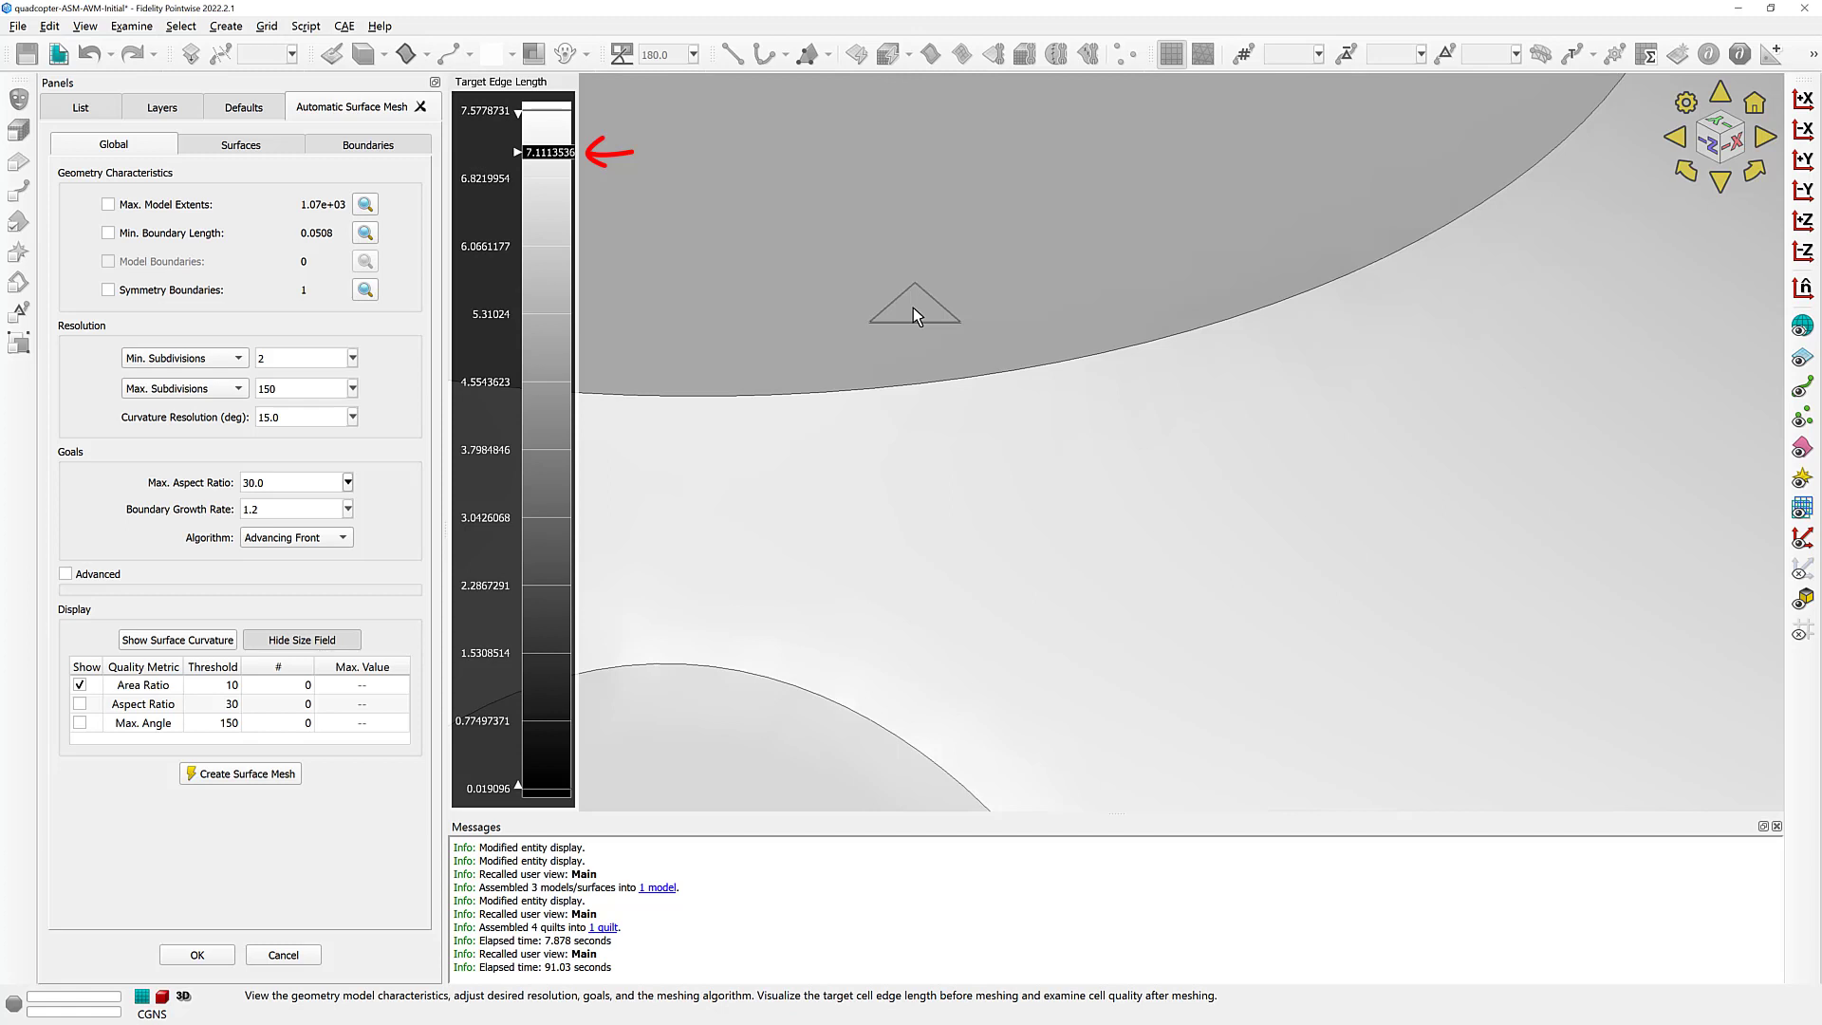
pyautogui.scroll(-10, 913, 307)
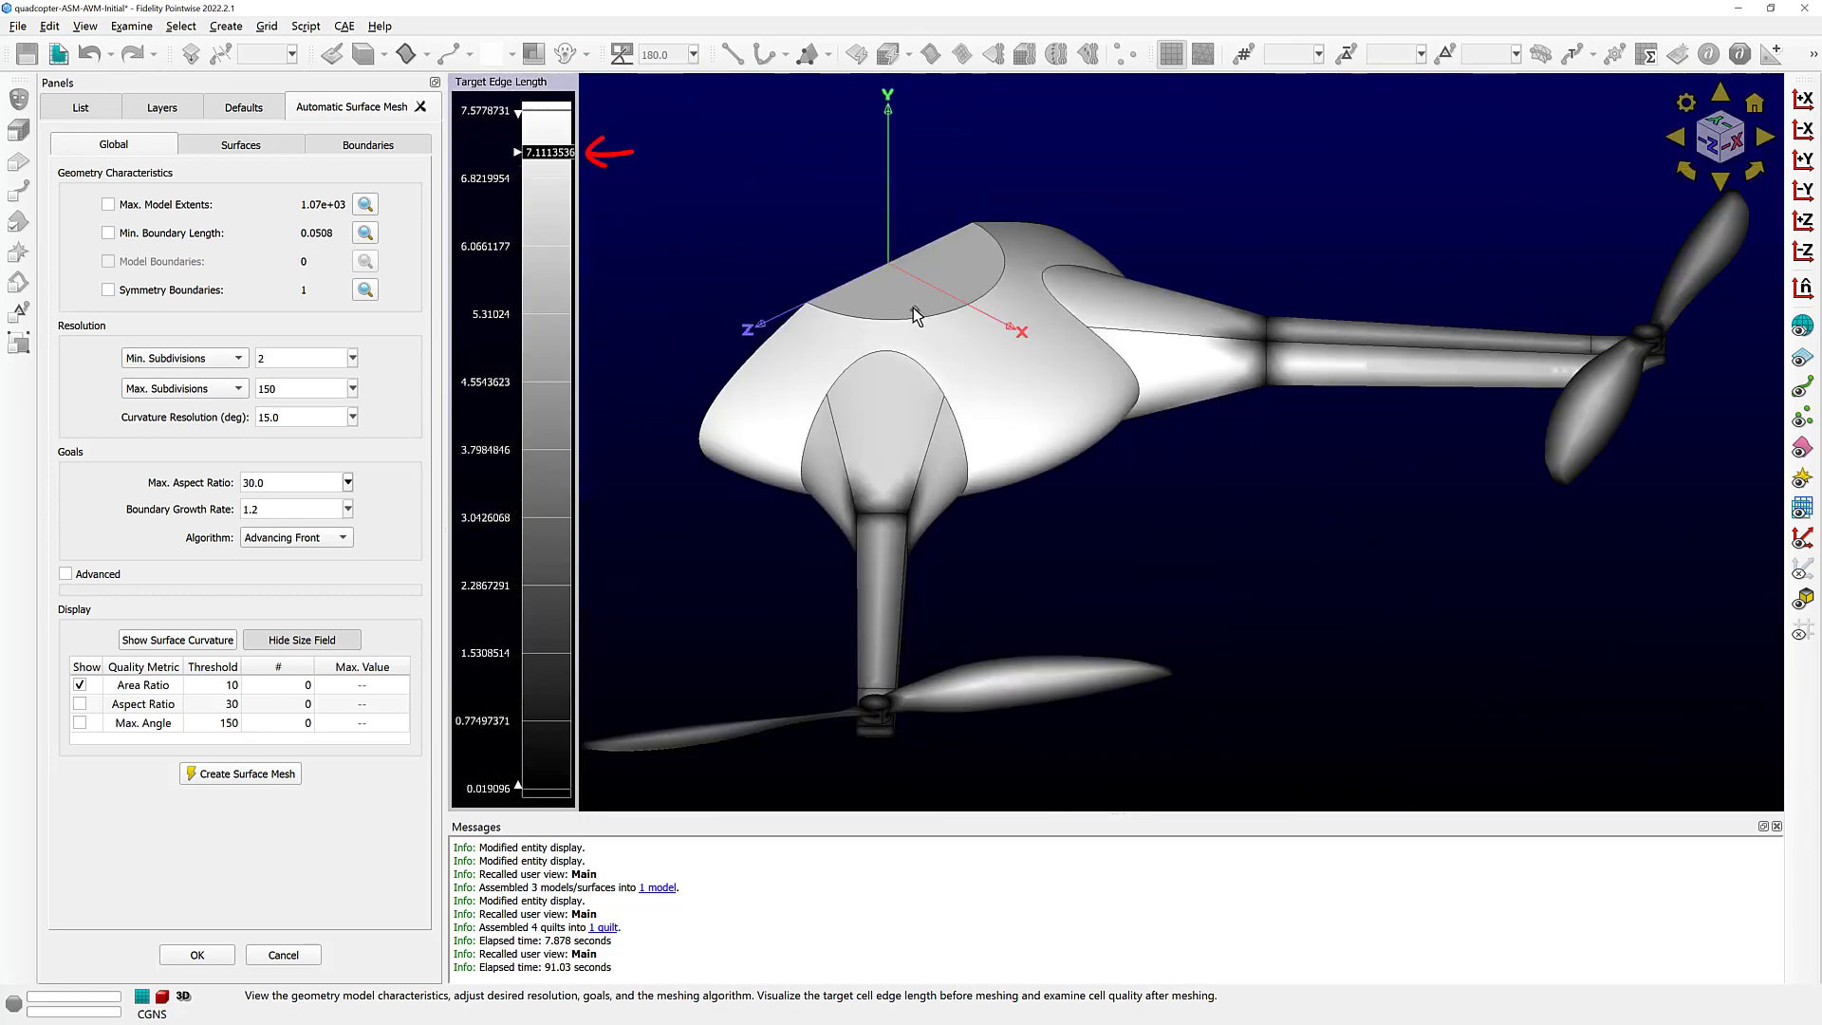
pyautogui.scroll(10, 888, 563)
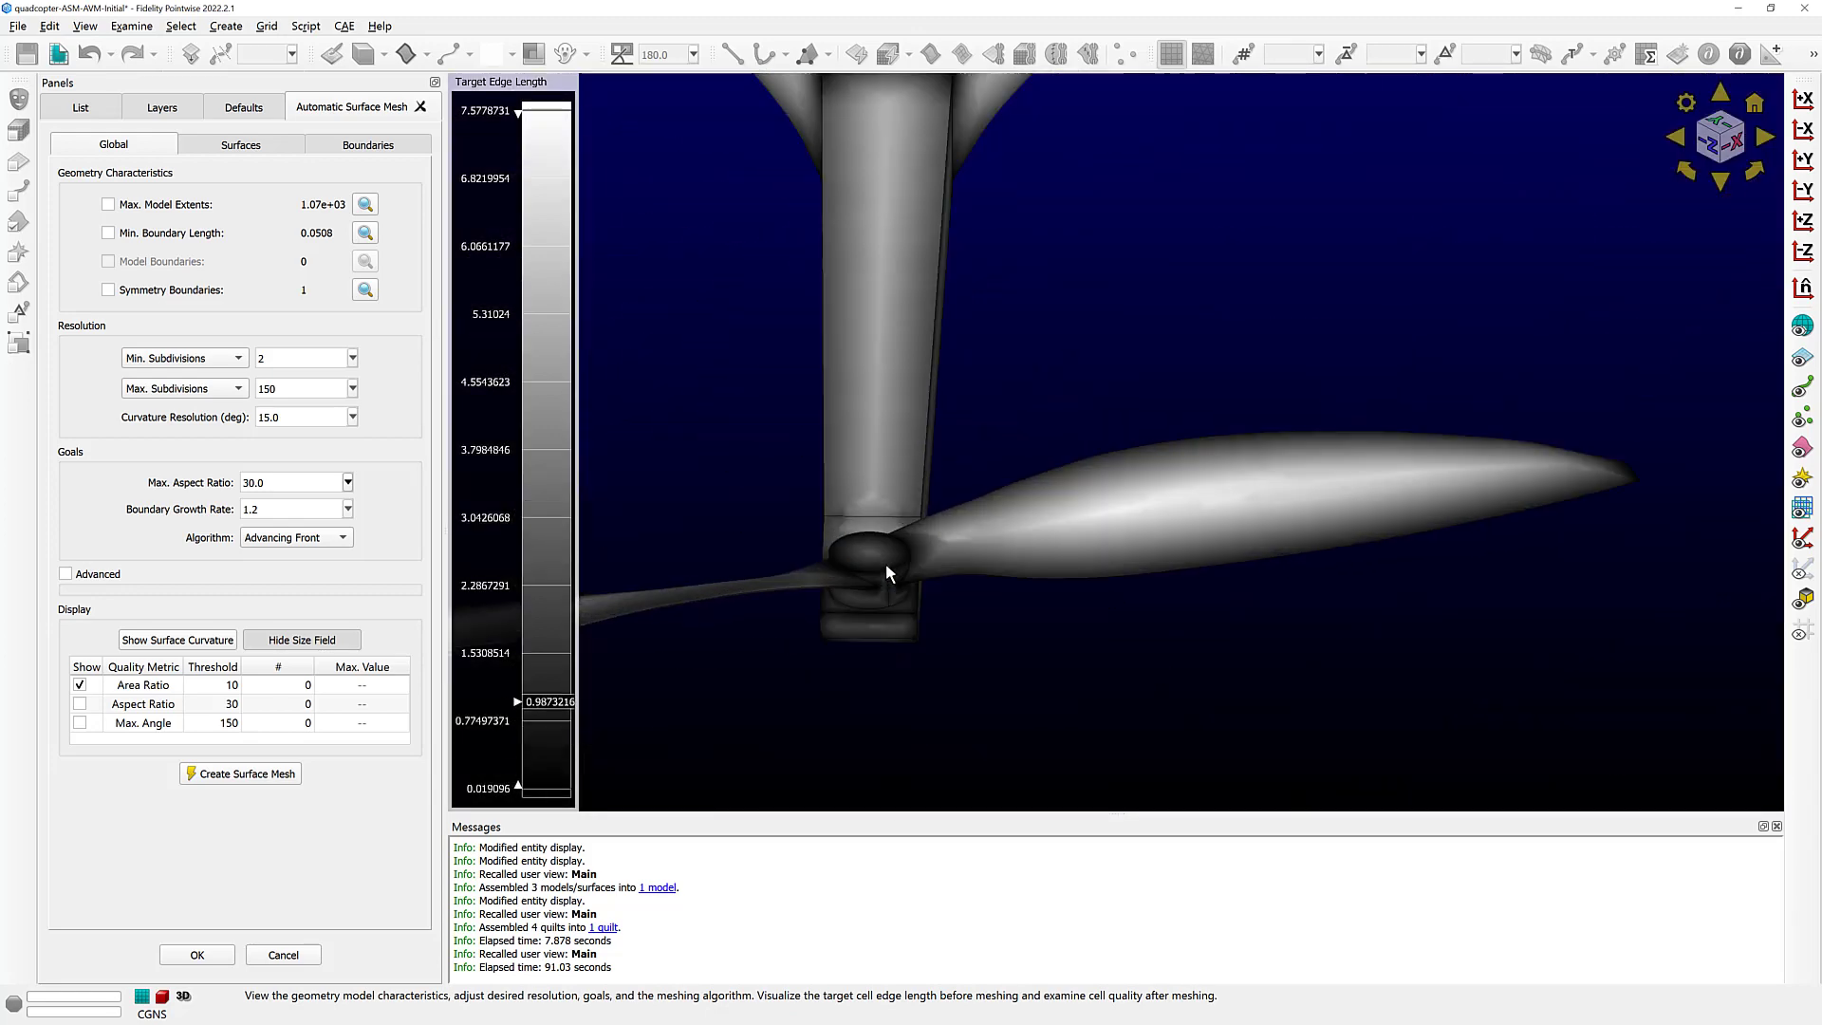
pyautogui.moveTo(884, 558)
pyautogui.mouseDown(button='right')
pyautogui.moveTo(908, 586)
pyautogui.moveTo(883, 594)
pyautogui.mouseUp(button='right')
pyautogui.scroll(5, 883, 594)
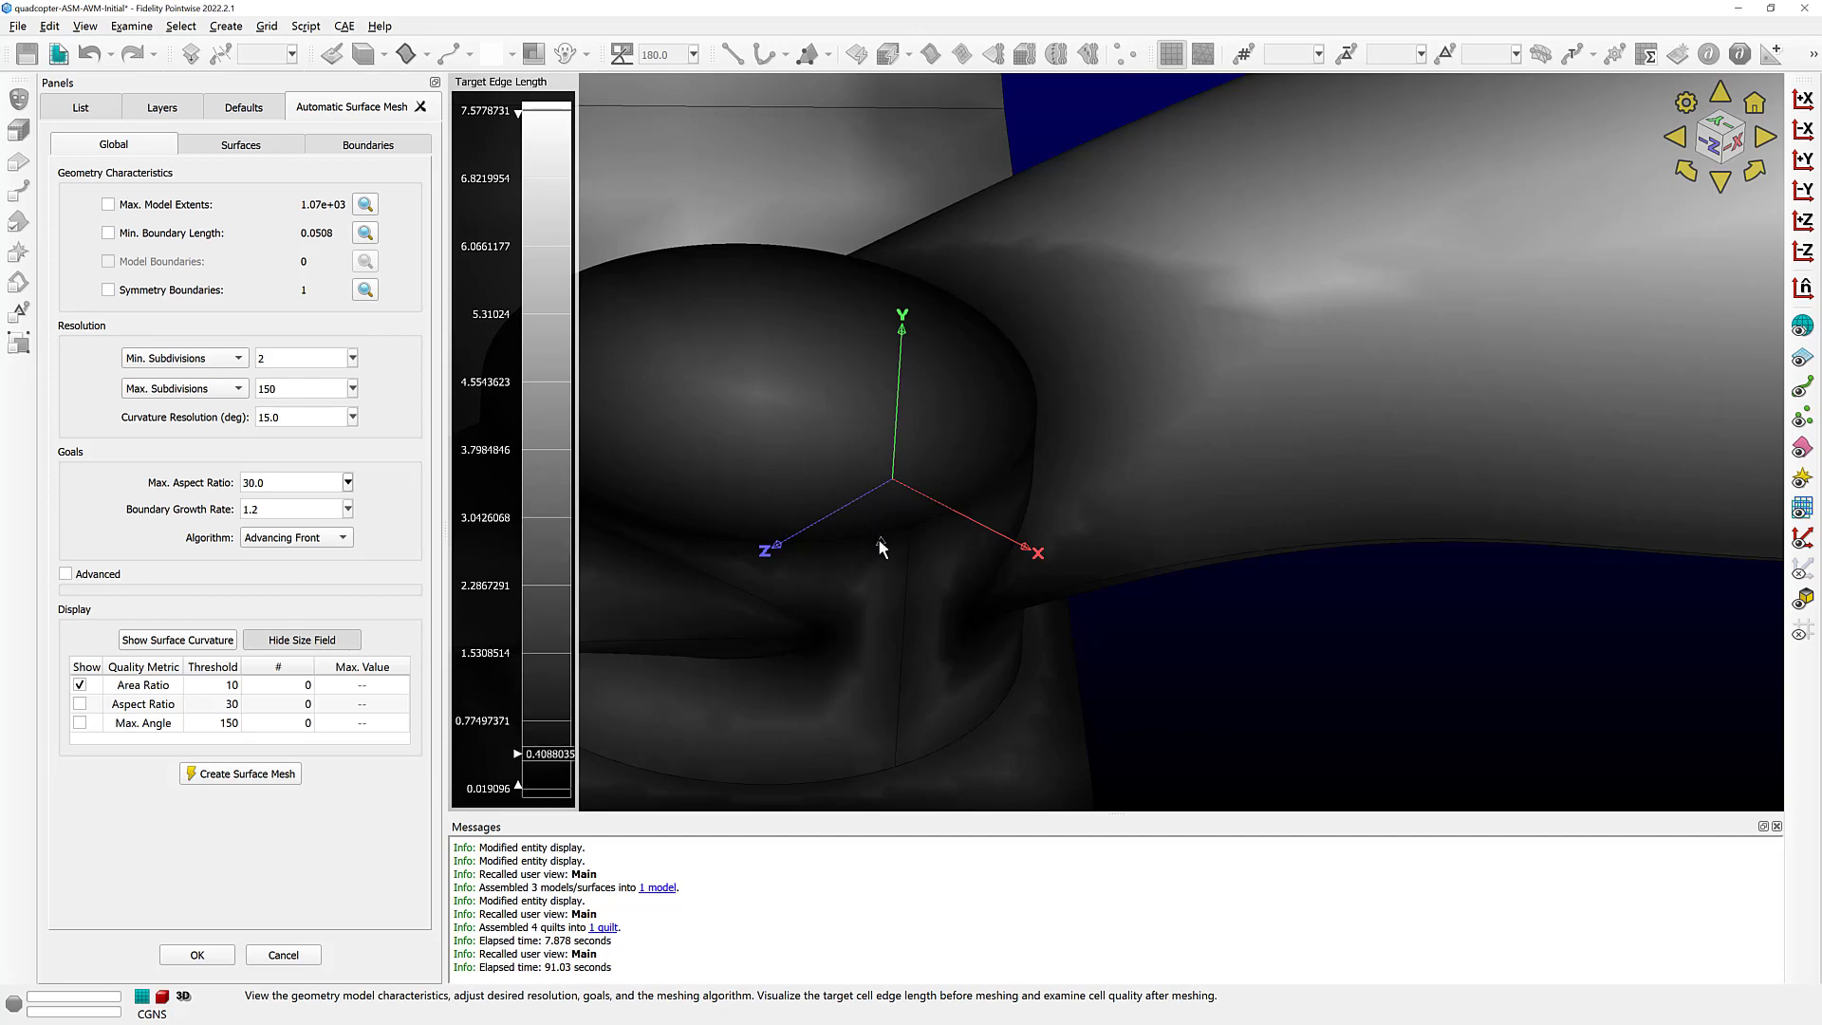
pyautogui.press('F5')
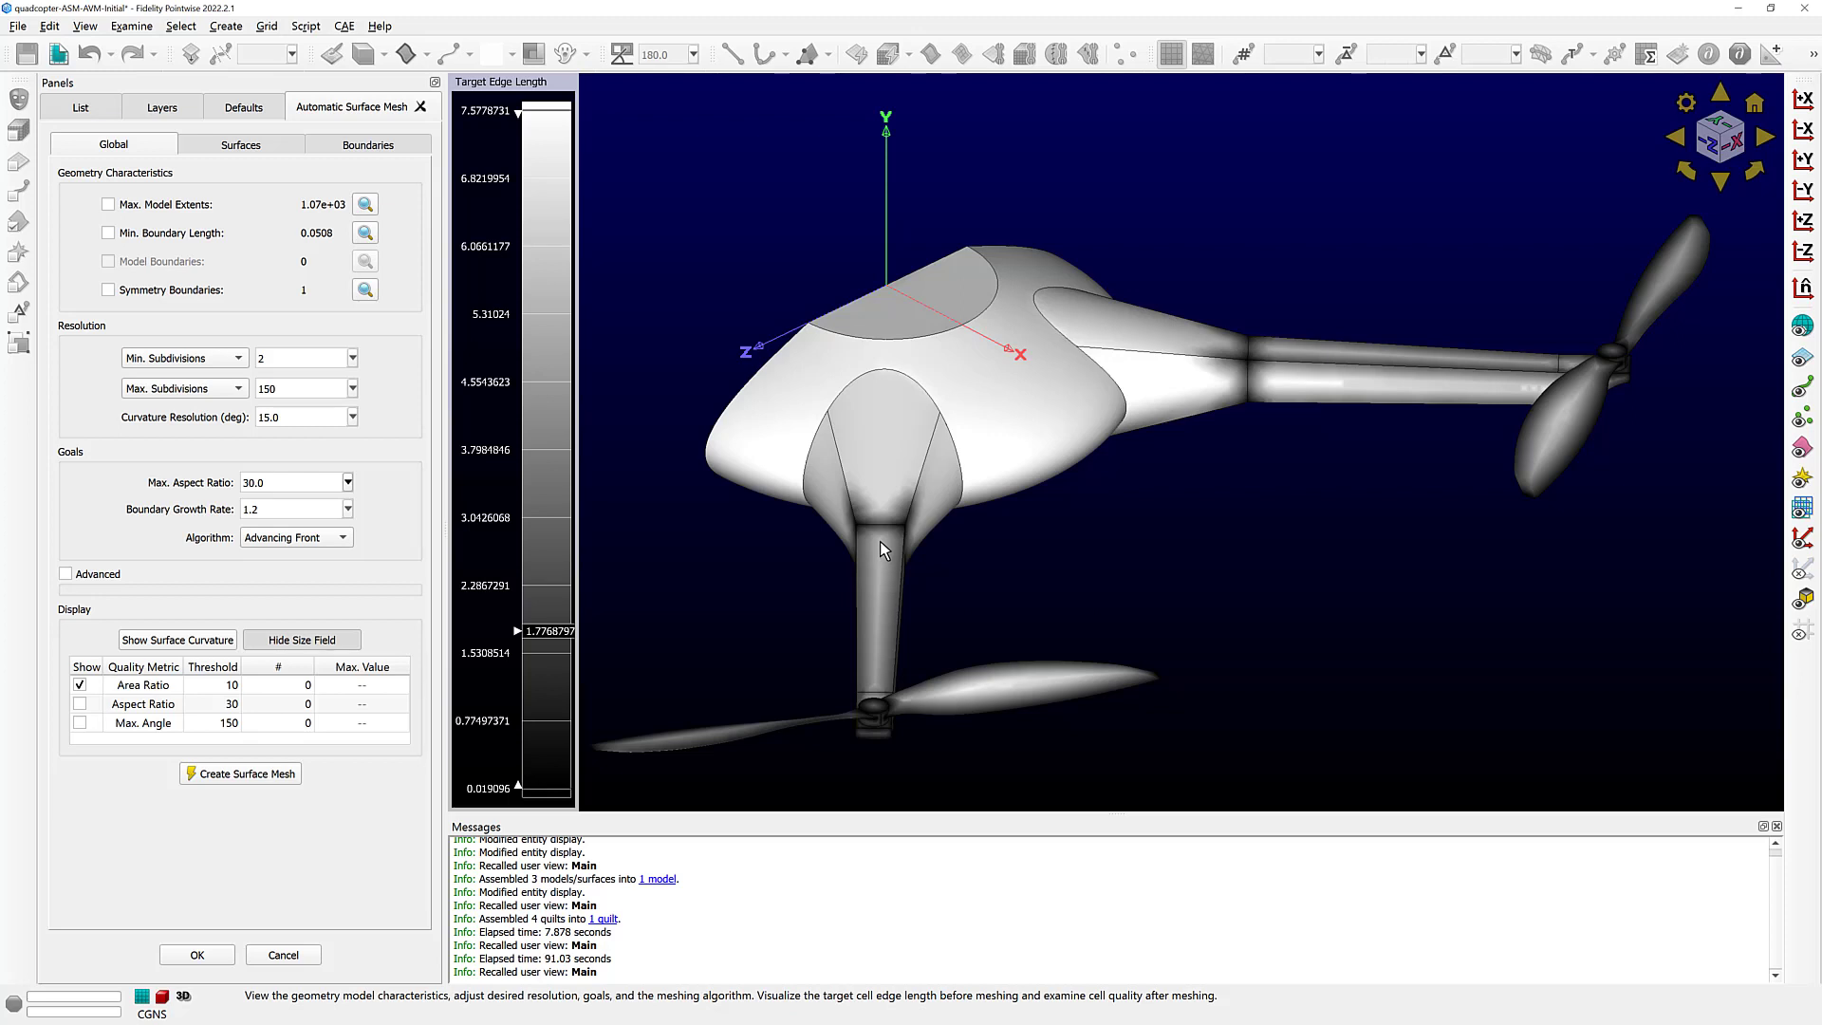
pyautogui.click(328, 640)
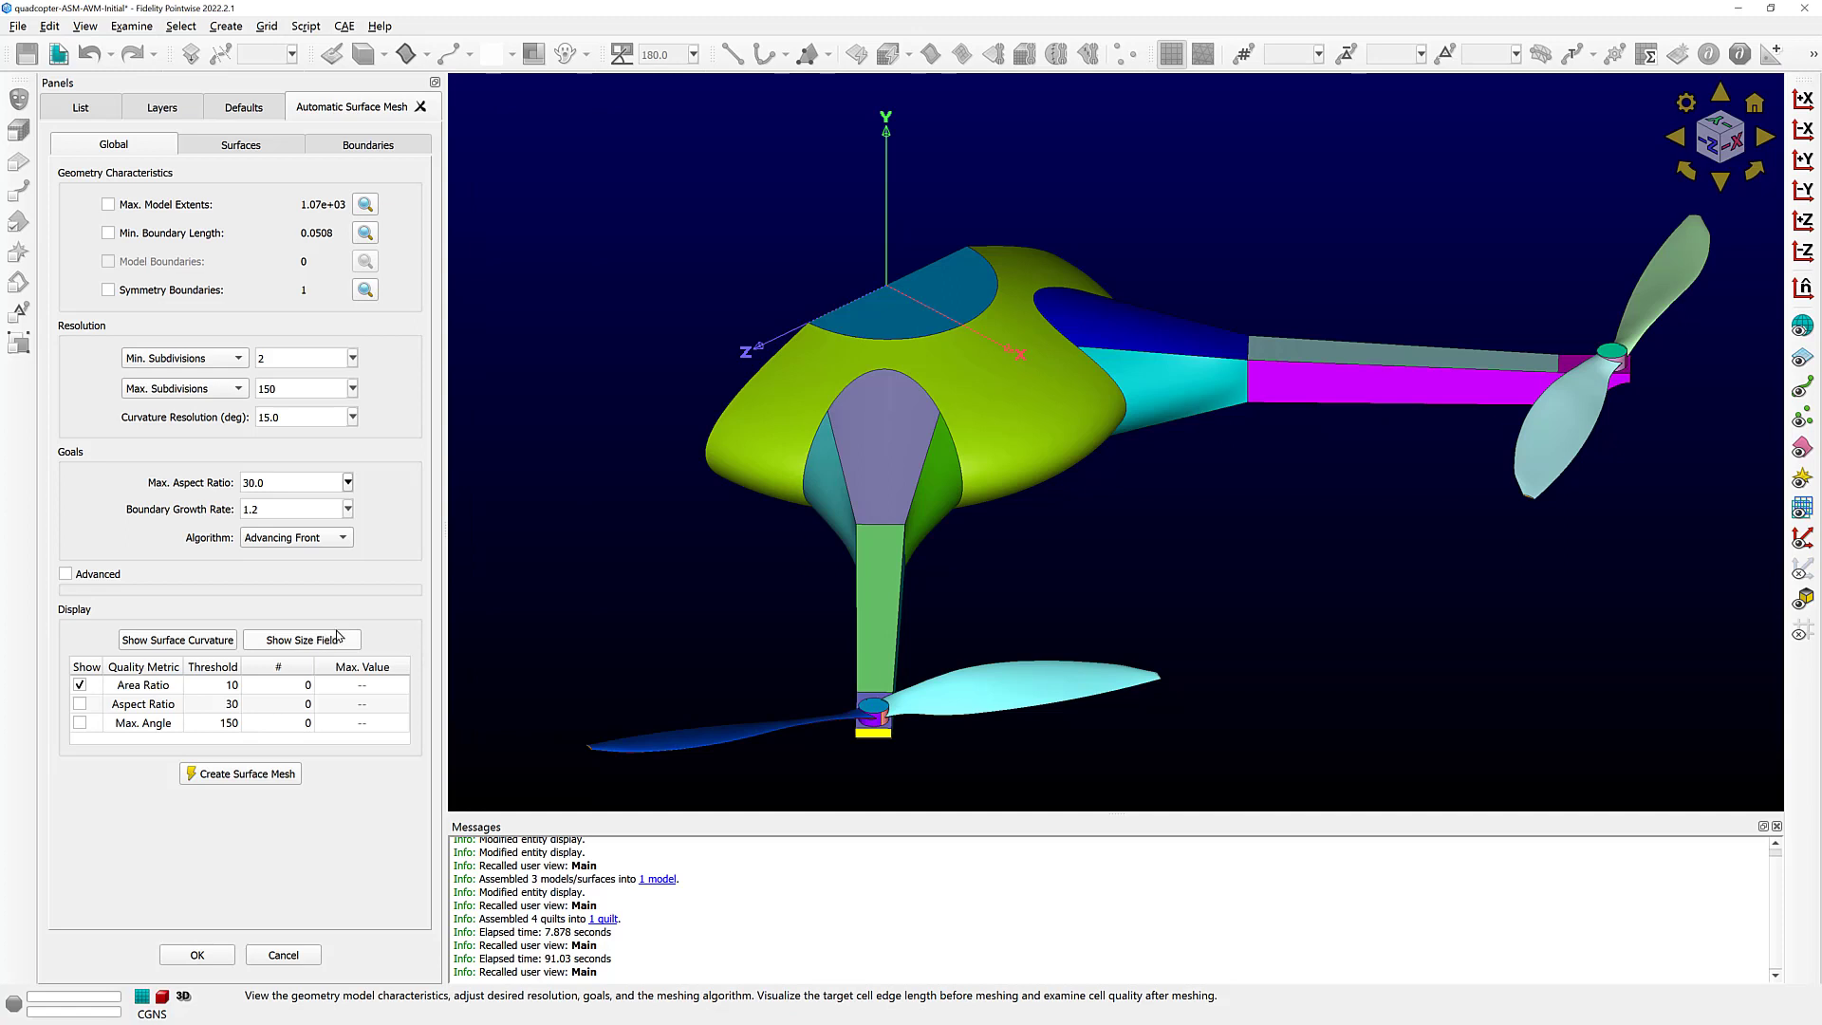
# - Enable resolution filters for the model's surfaces and create a new filter
pyautogui.click(272, 147)
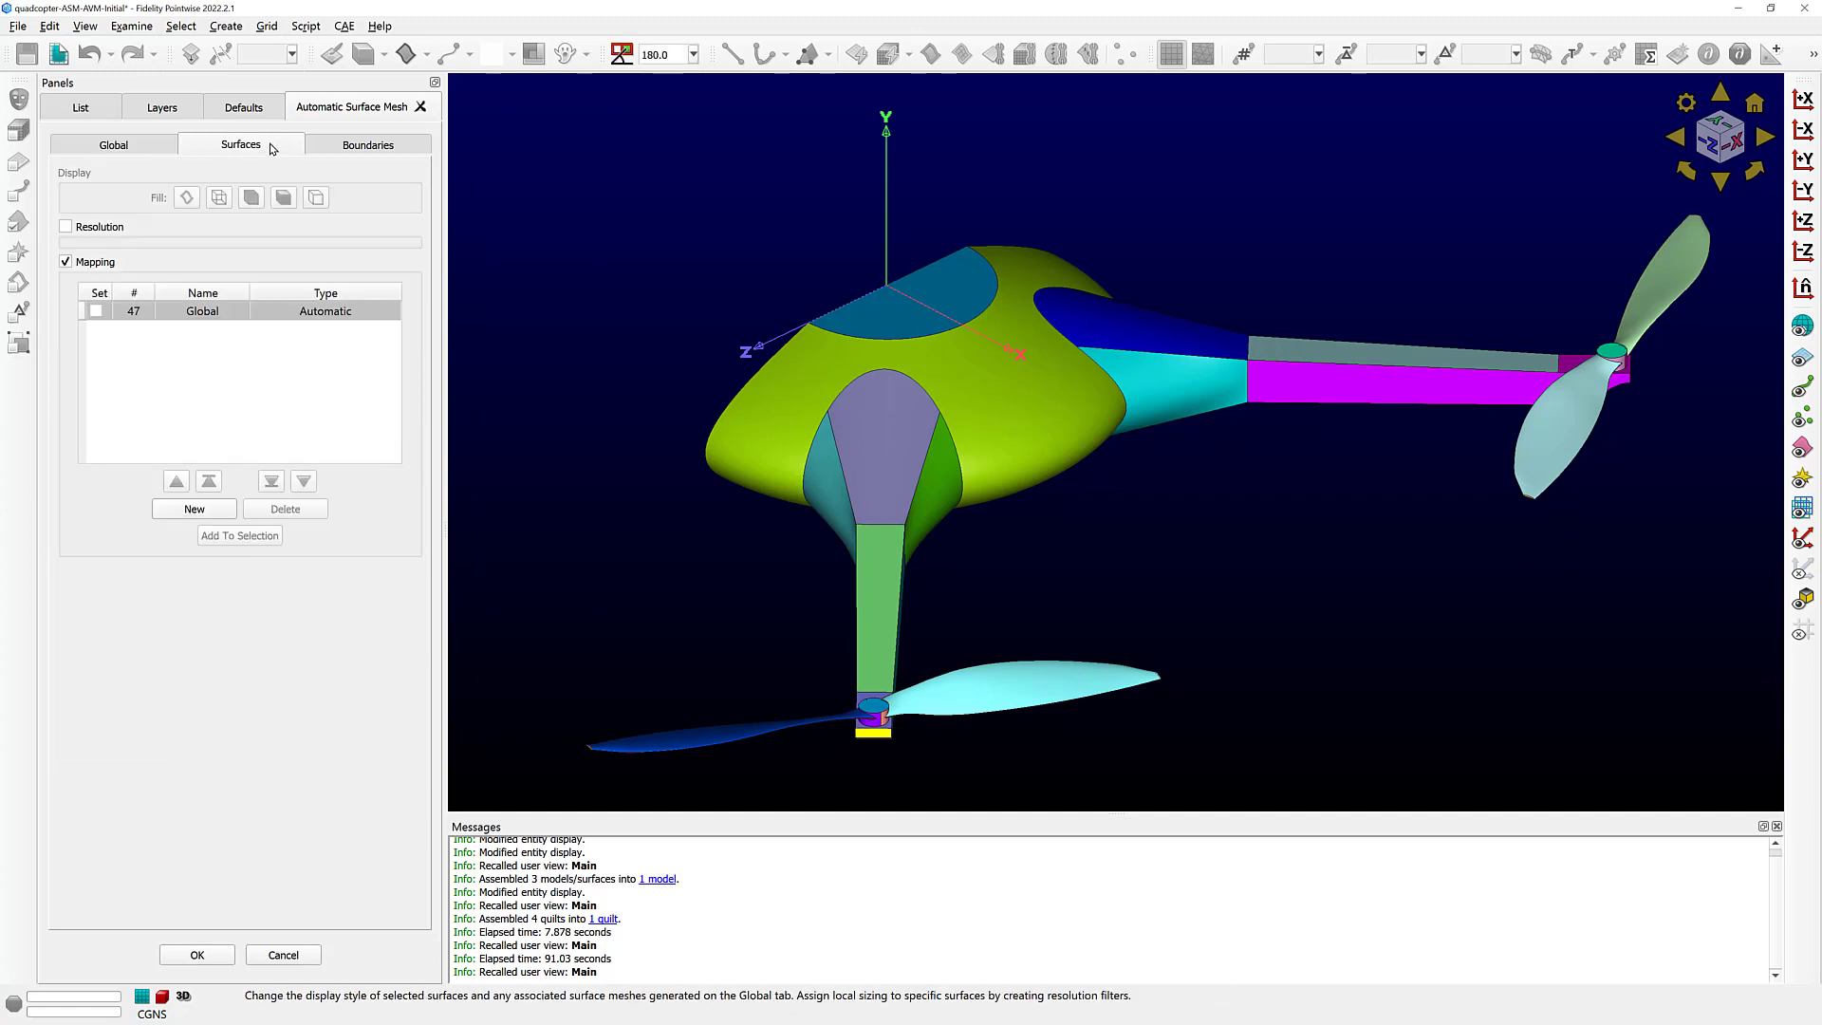
pyautogui.click(65, 227)
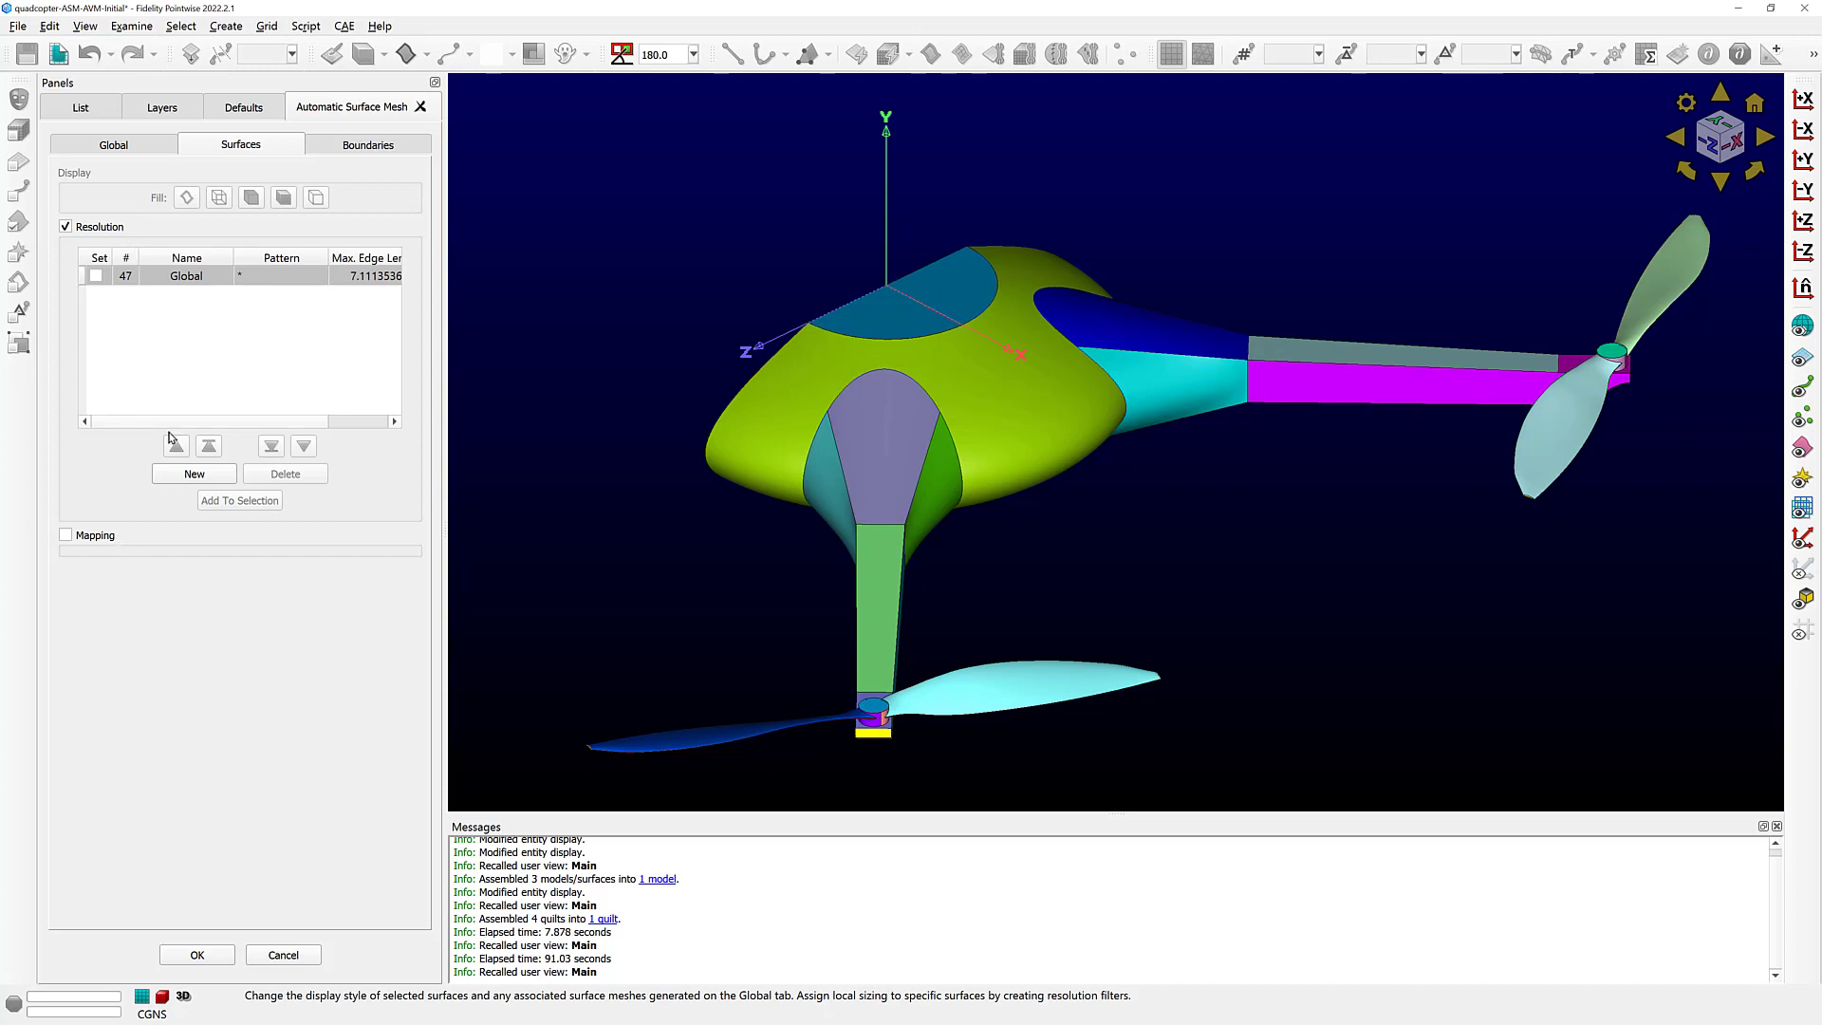
pyautogui.click(194, 474)
pyautogui.click(199, 295)
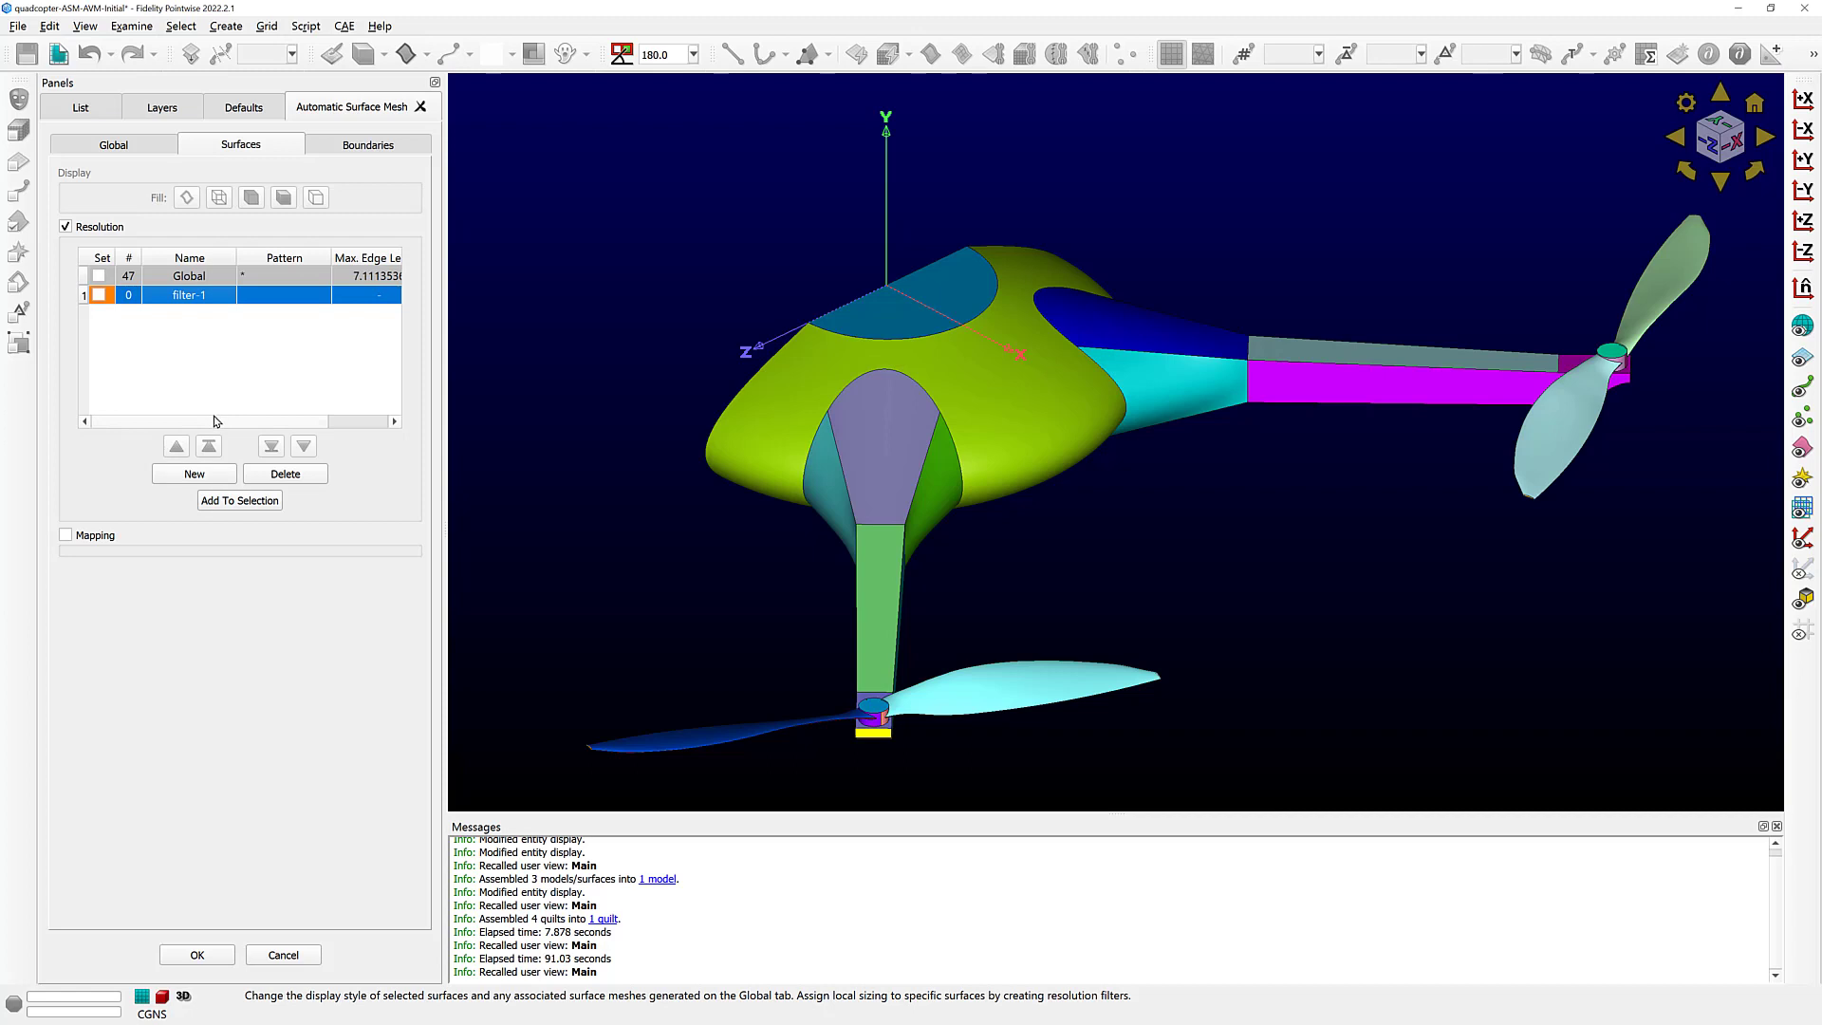
# - Apply the new resolution filter to the centre body's top surface, open its maximum edge length for editing, and delete the filter
pyautogui.click(885, 303)
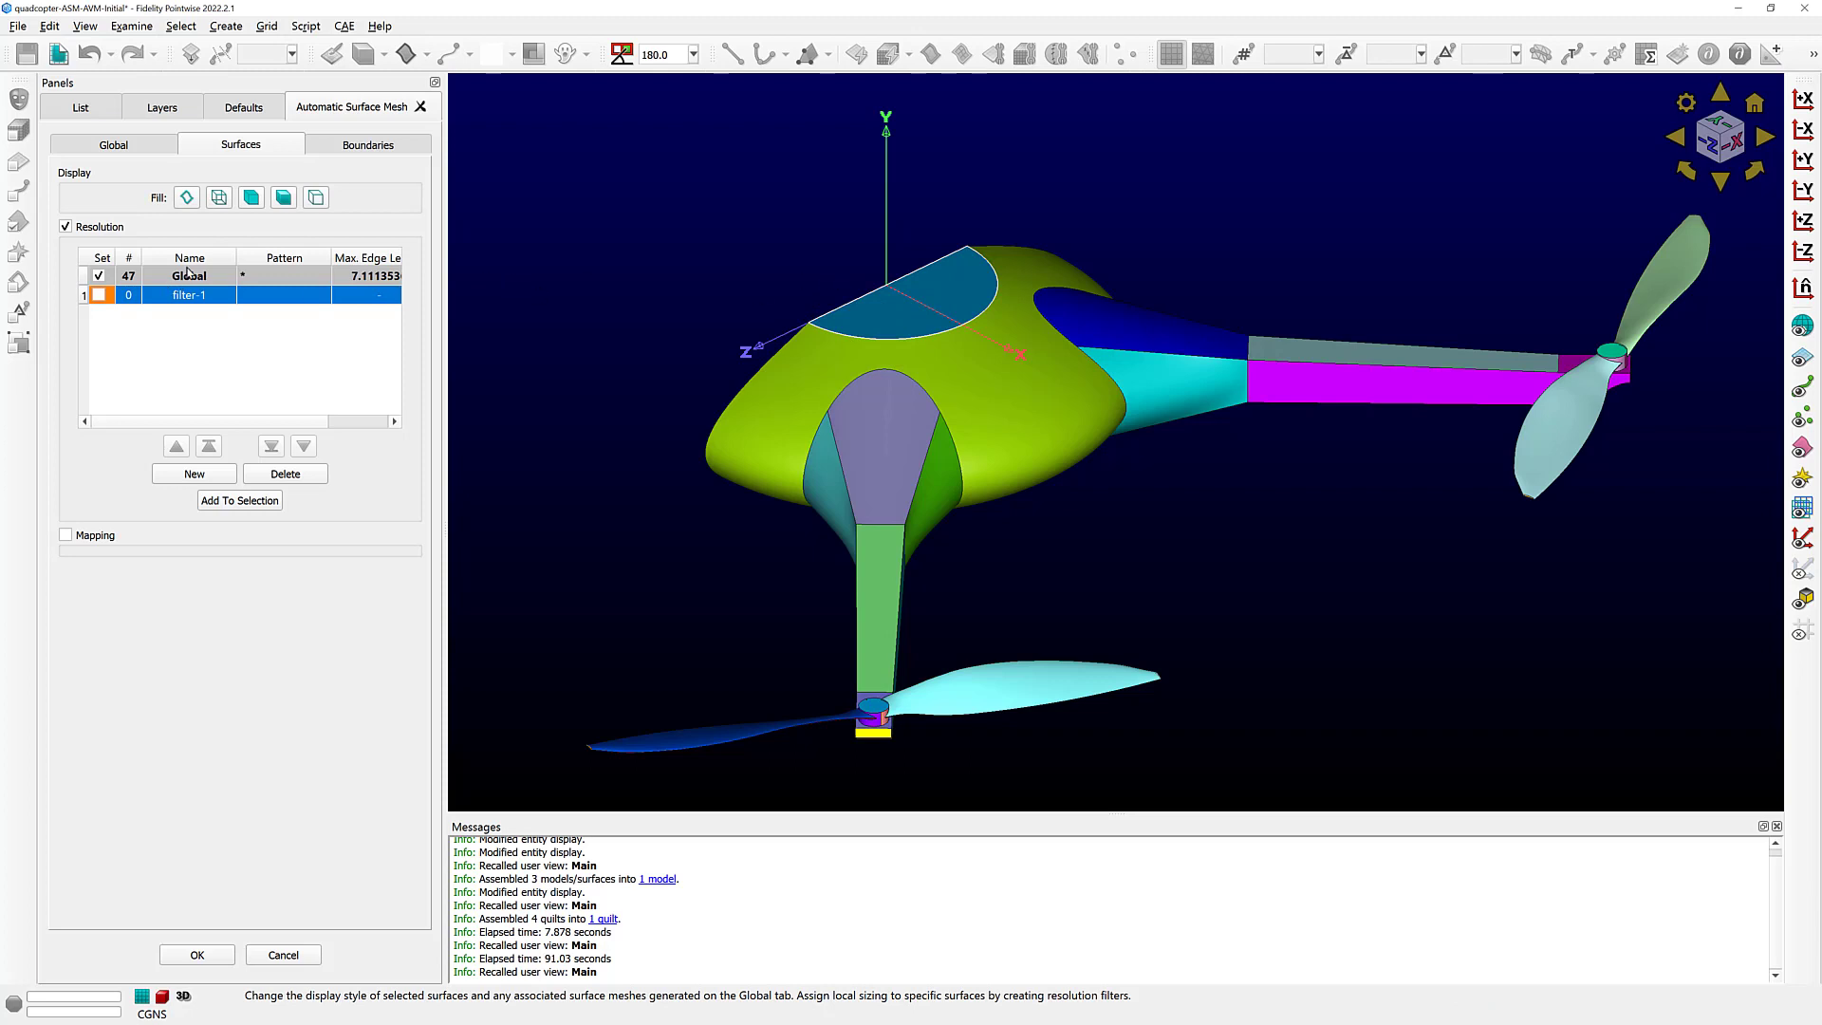
pyautogui.click(99, 295)
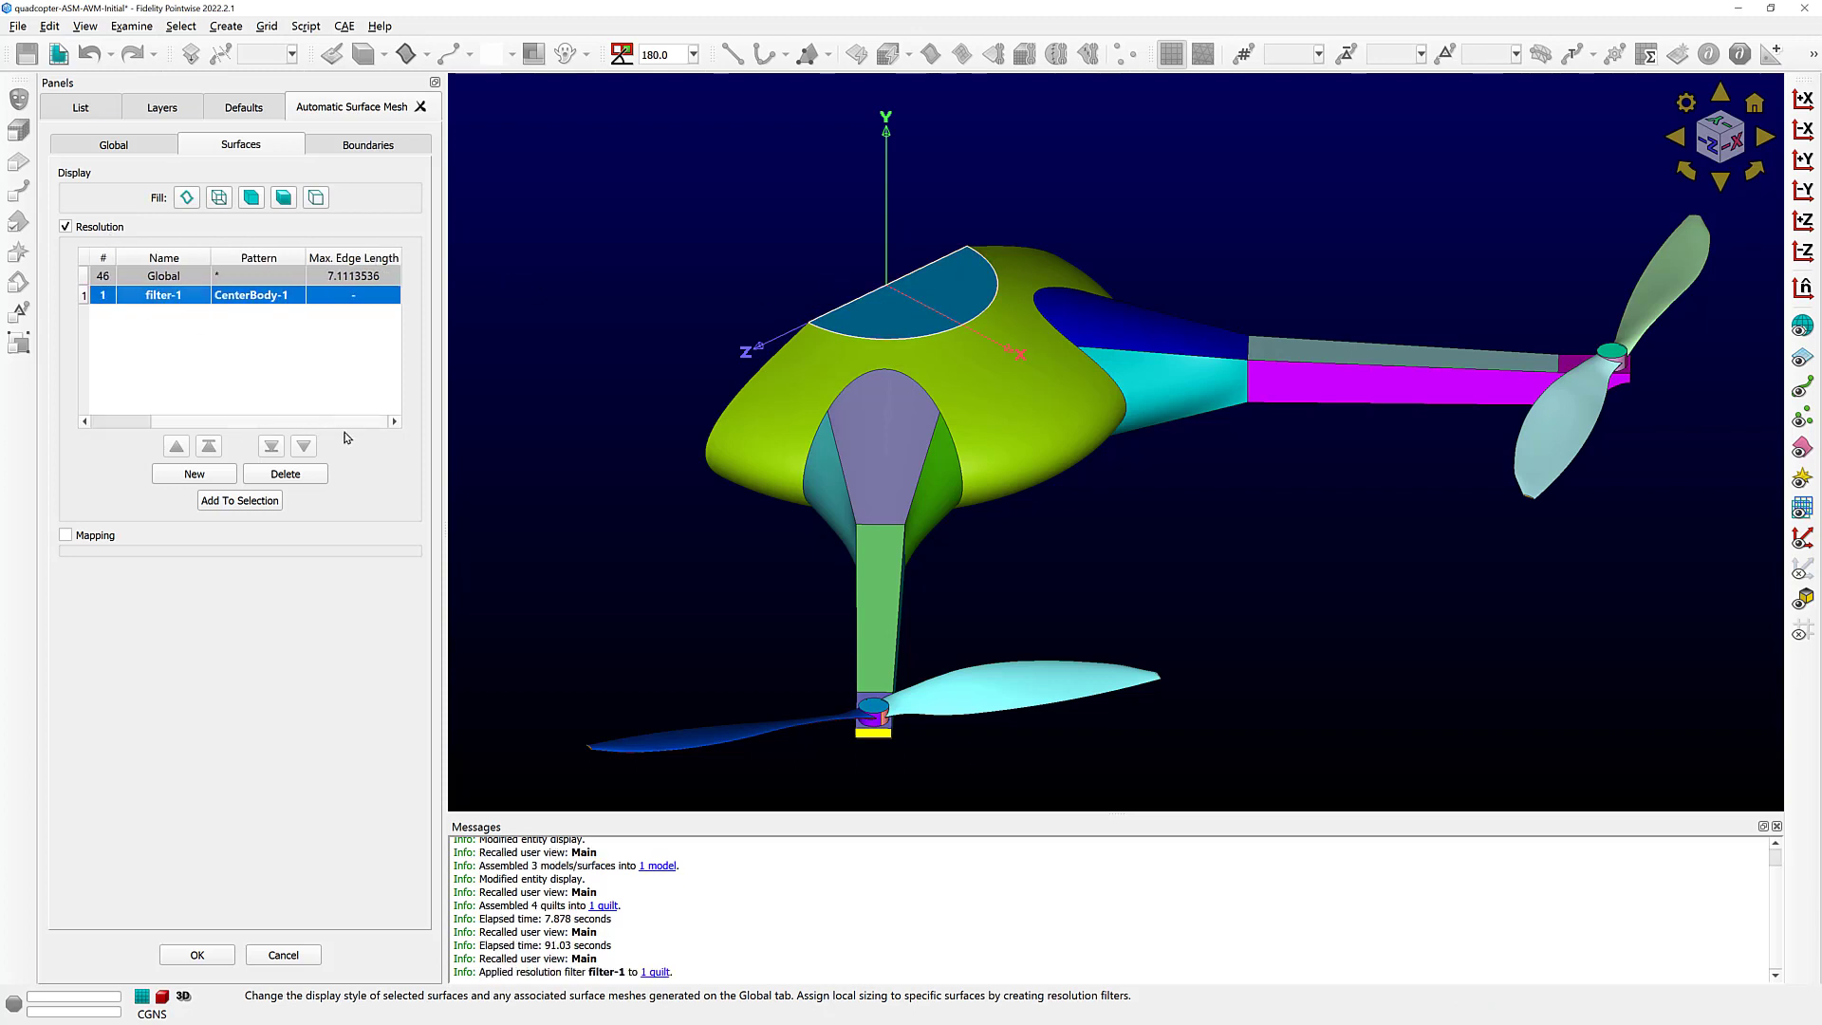
pyautogui.doubleClick(348, 296)
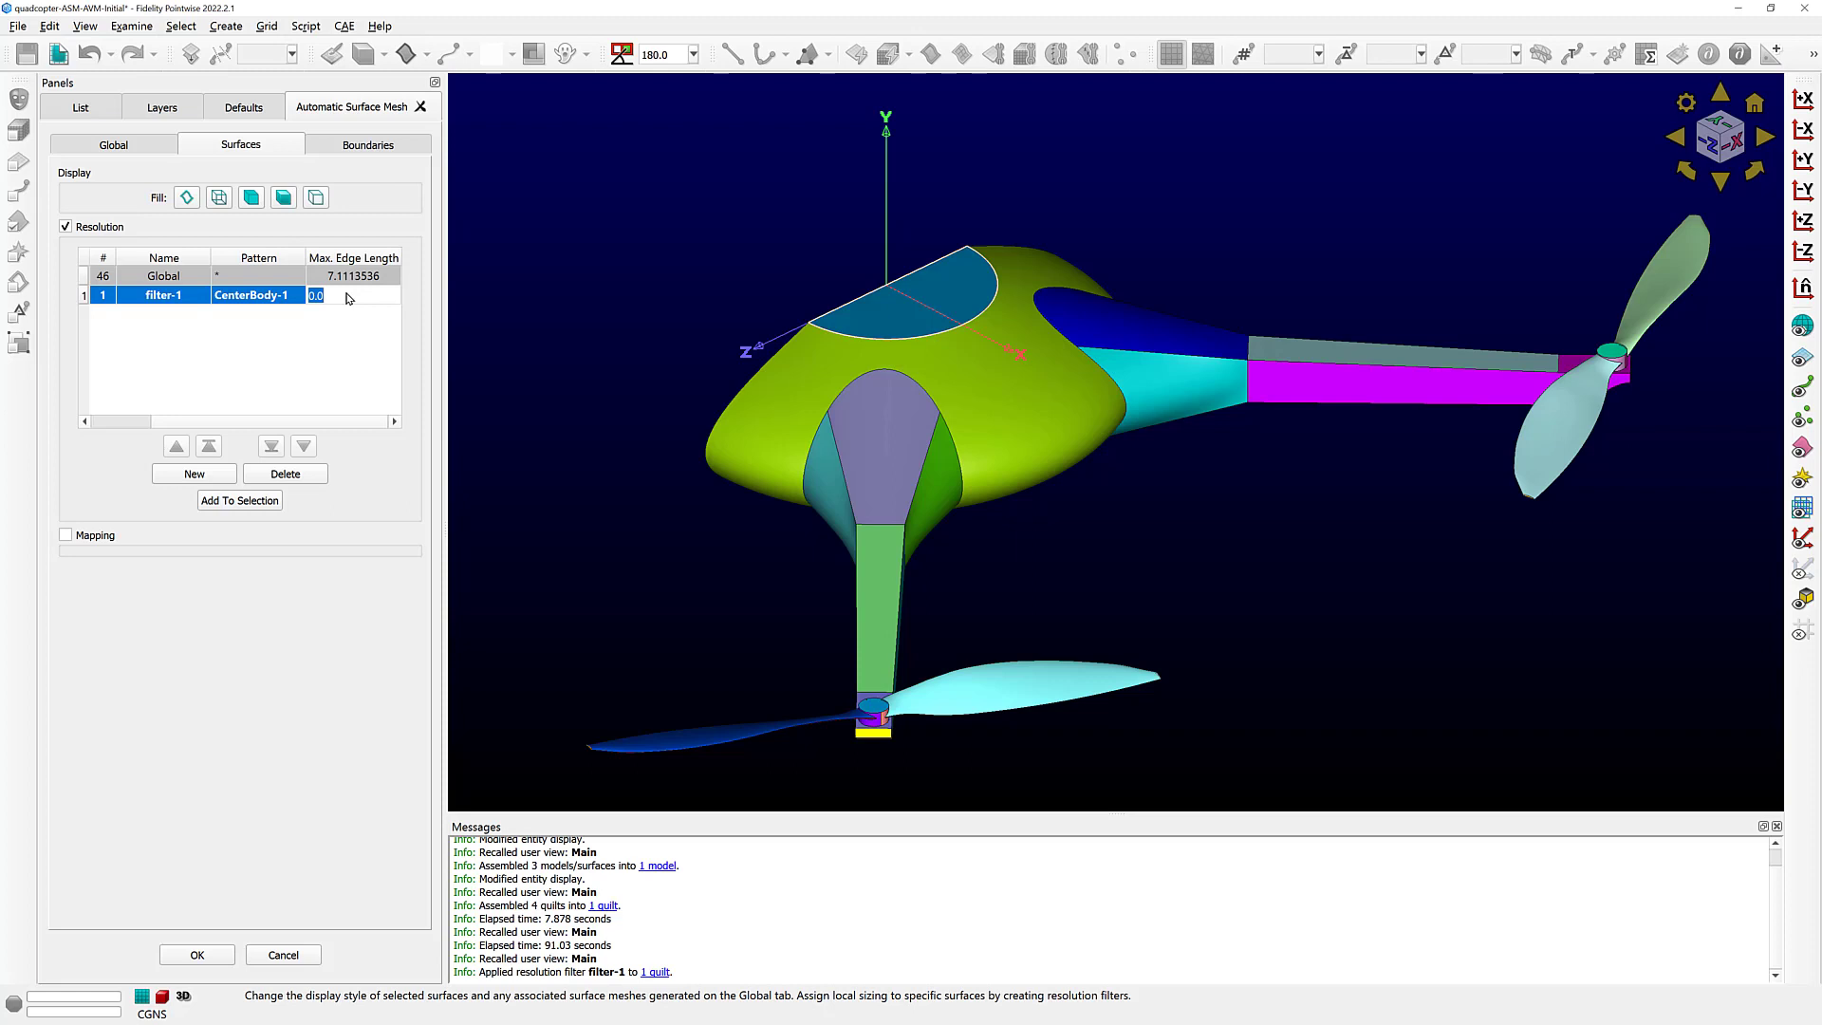
pyautogui.click(332, 330)
pyautogui.click(274, 293)
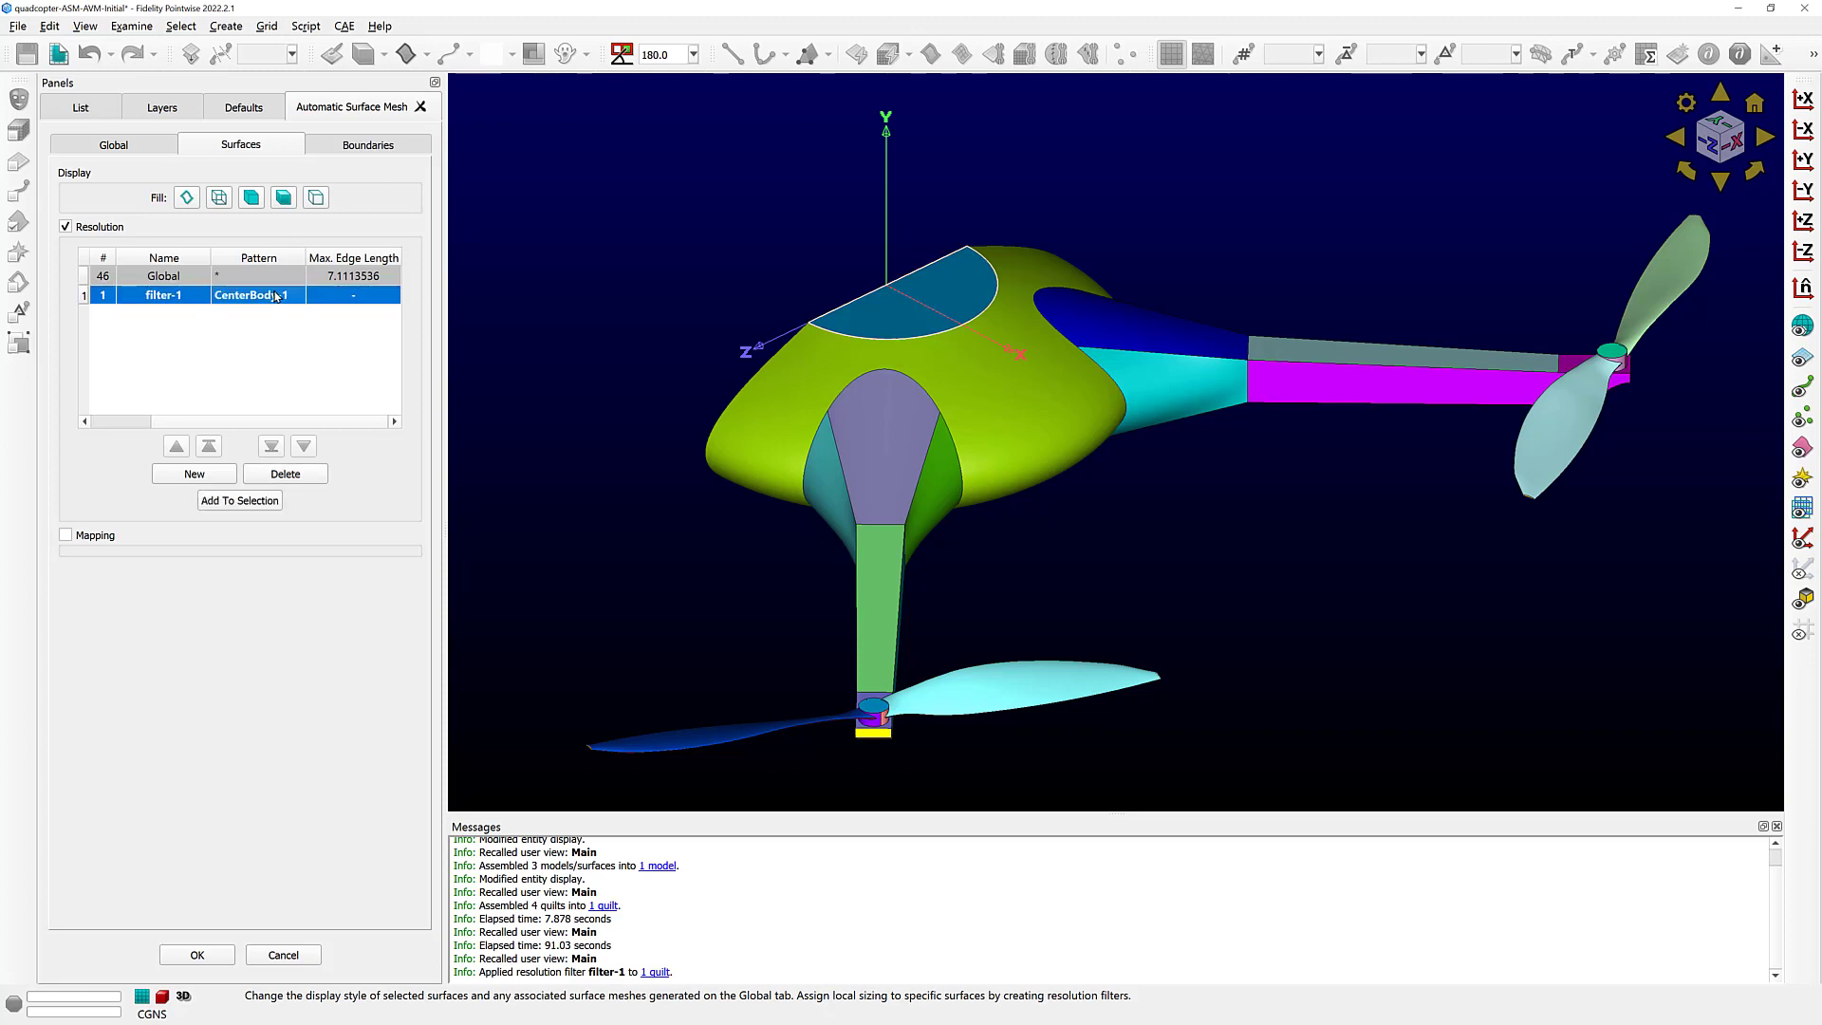
pyautogui.click(285, 474)
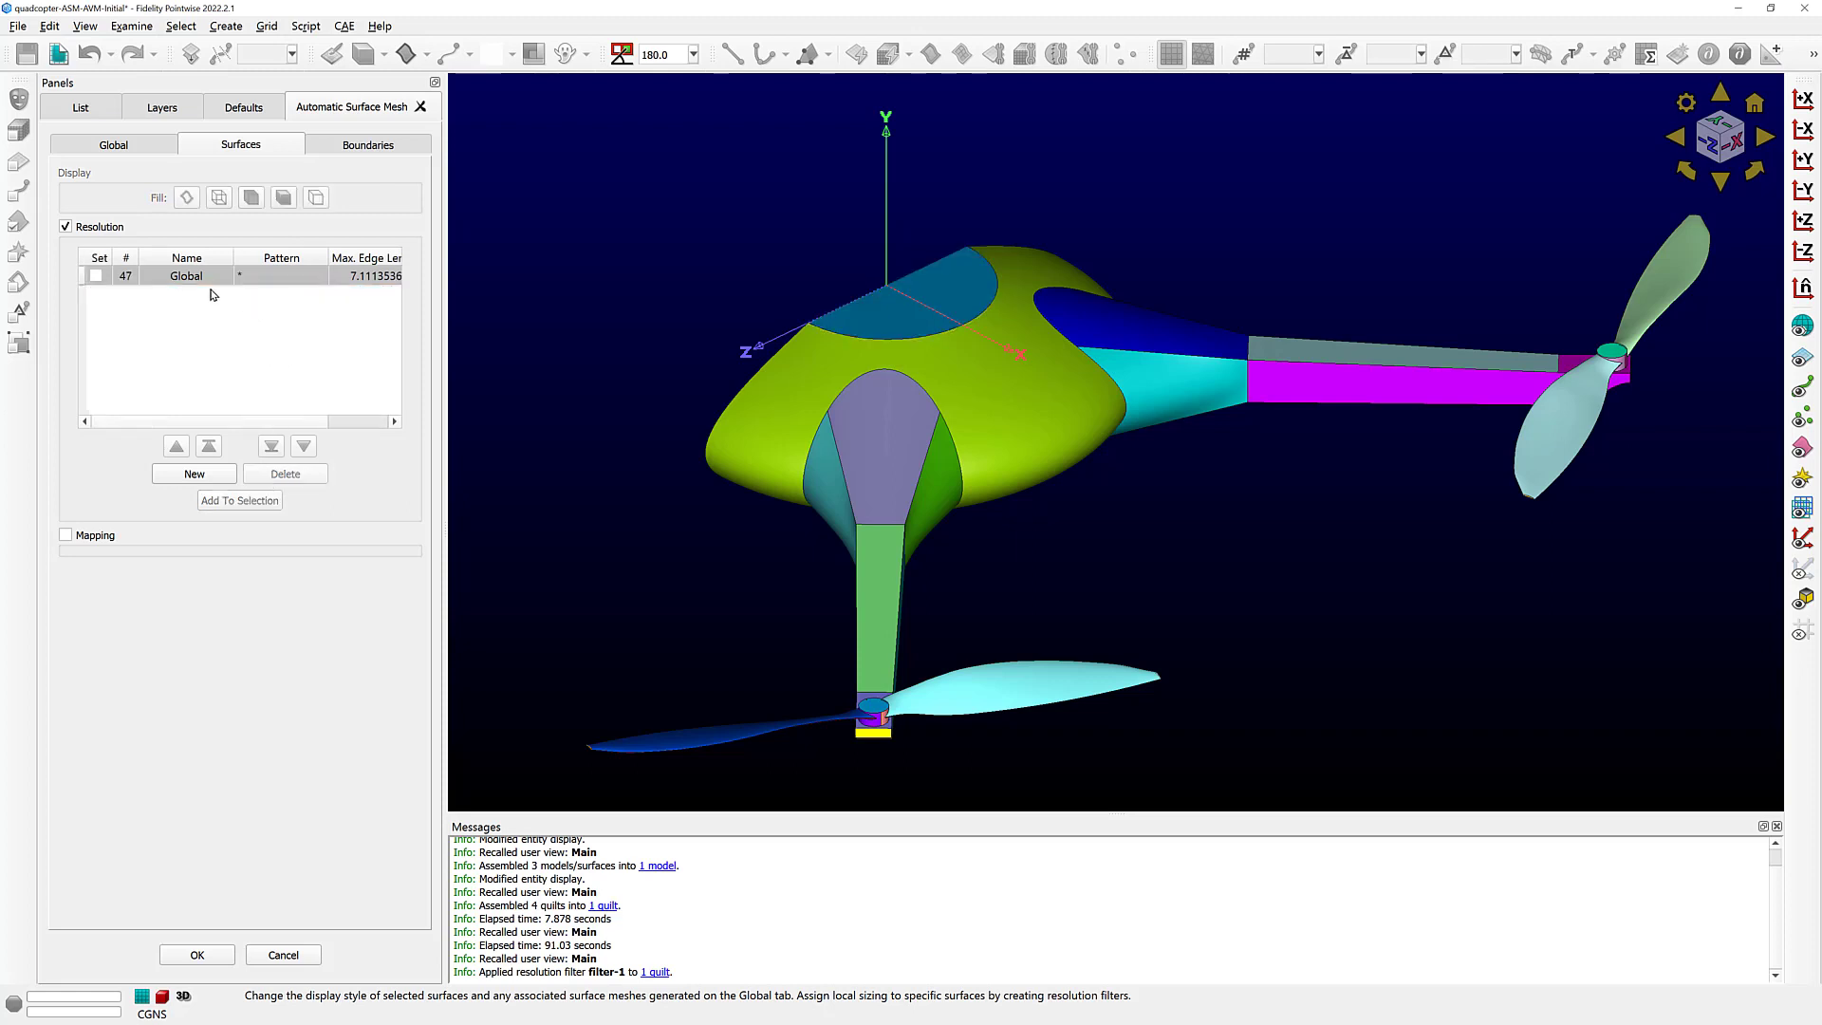
# - Enable mapping filters for the surfaces and select the thin trailing-edge surface of the front propeller blade beside its hub
pyautogui.click(66, 537)
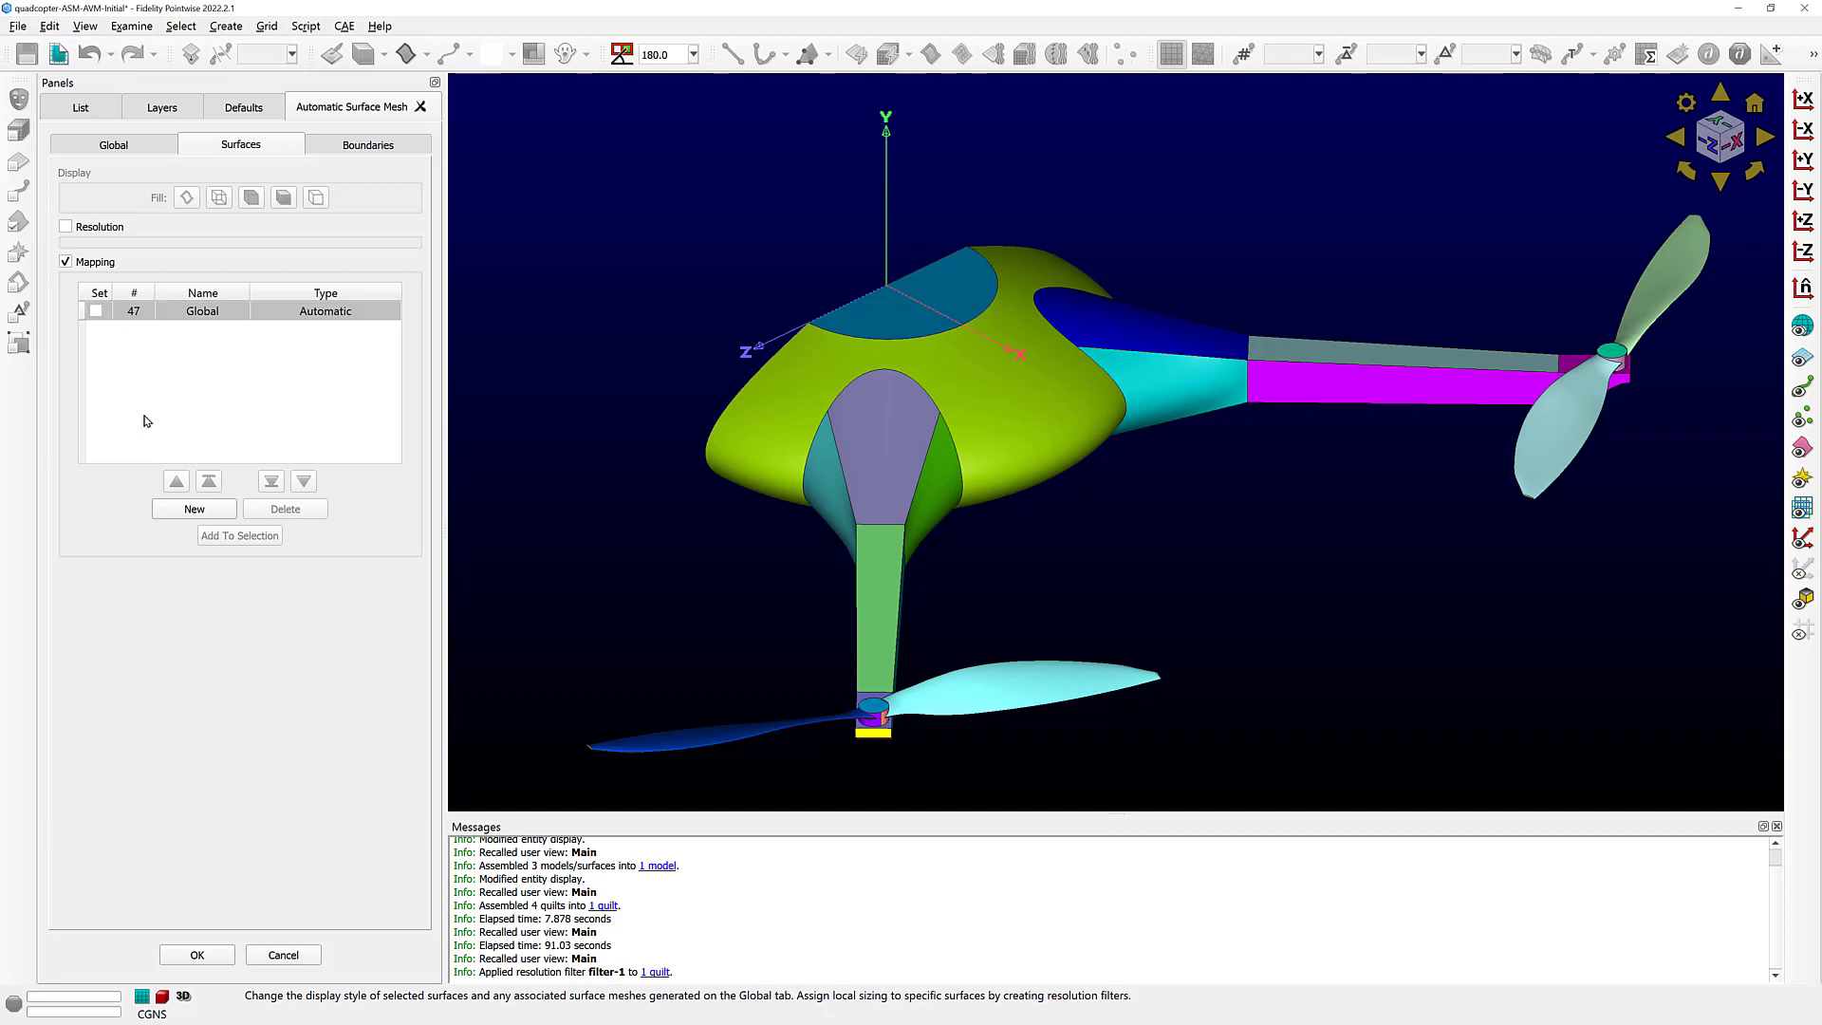
pyautogui.scroll(4, 948, 744)
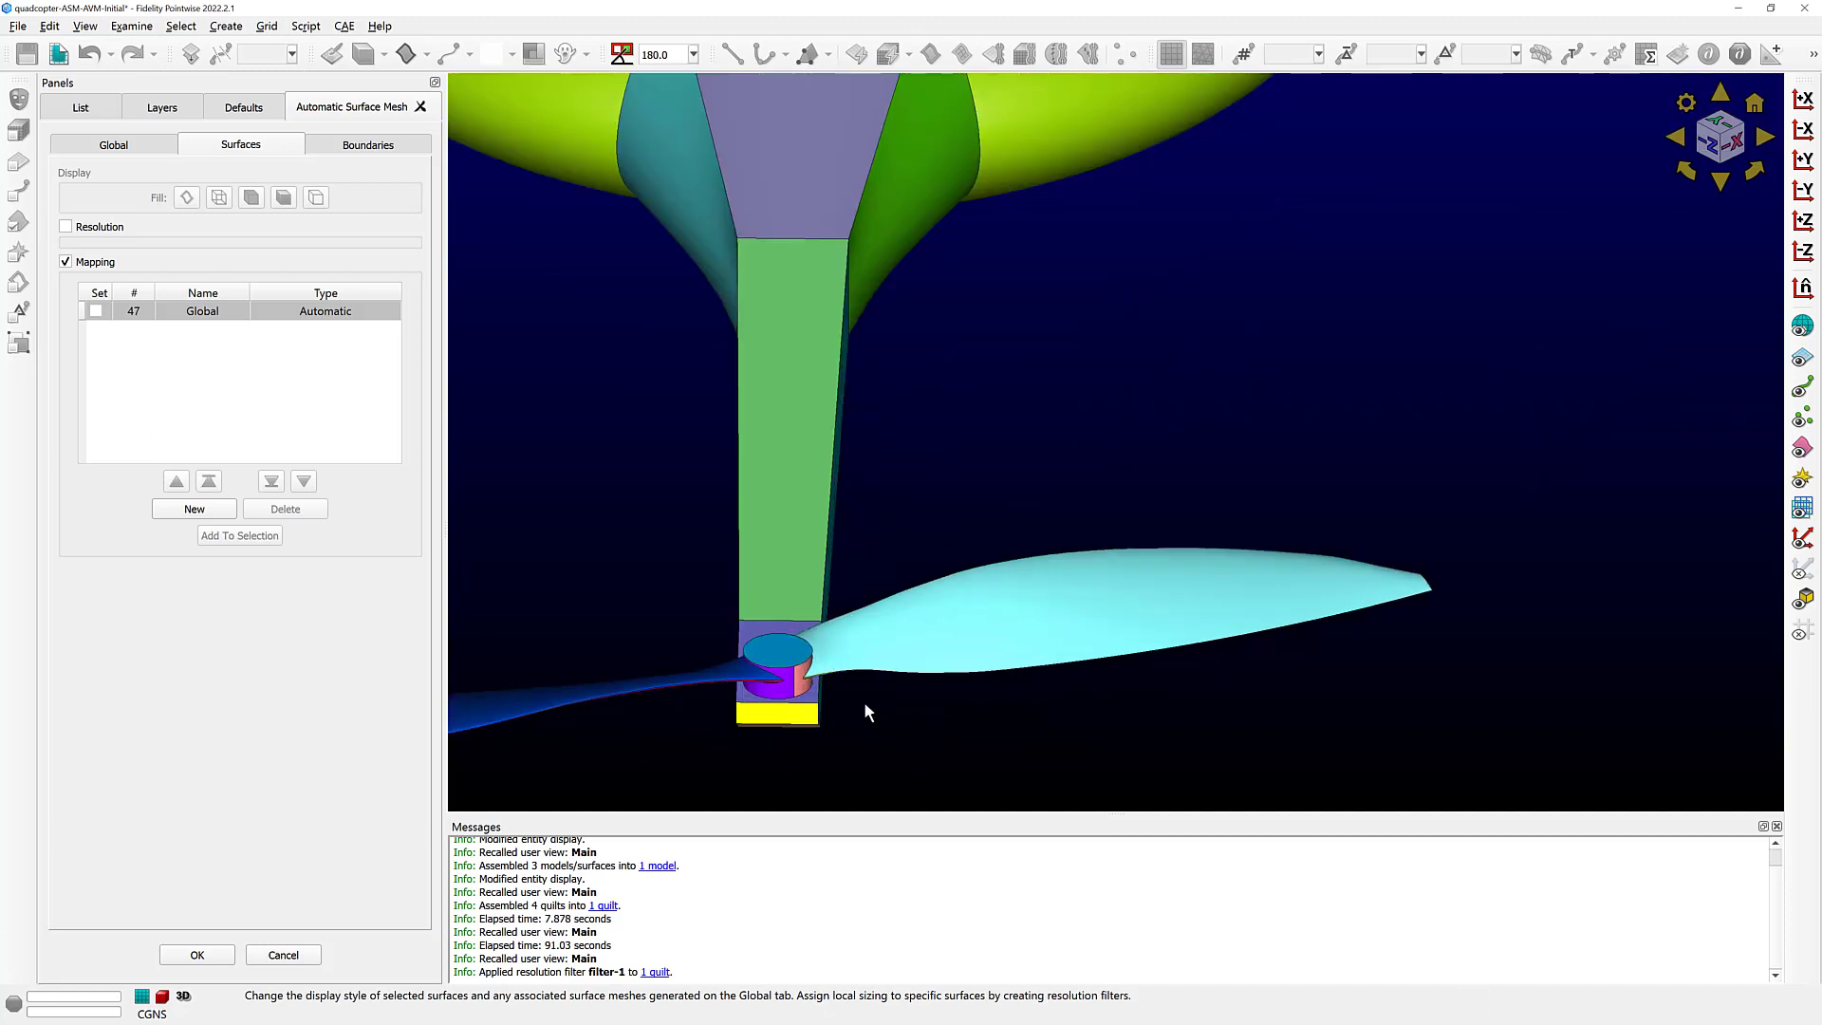
pyautogui.scroll(10, 828, 677)
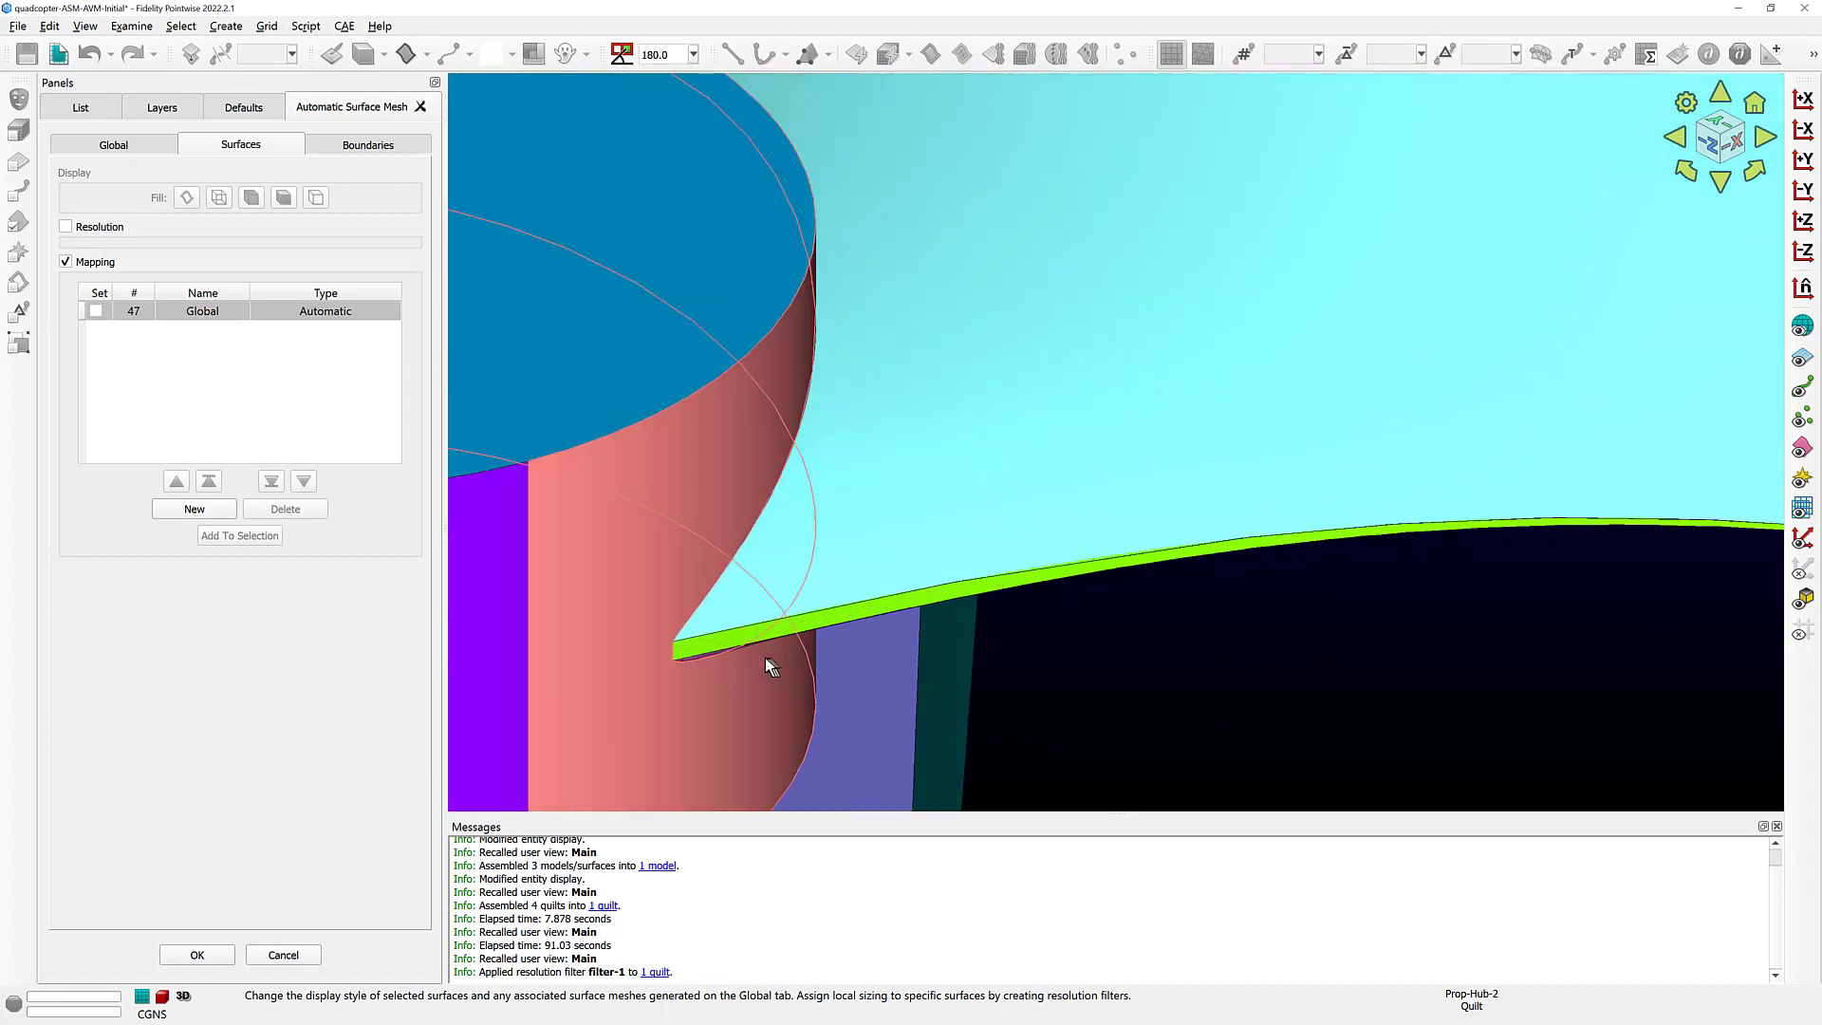
pyautogui.scroll(3, 768, 626)
pyautogui.keyDown('ctrl'); pyautogui.moveTo(769, 625); pyautogui.dragTo(820, 444, button='right'); pyautogui.keyUp('ctrl')
pyautogui.click(820, 445)
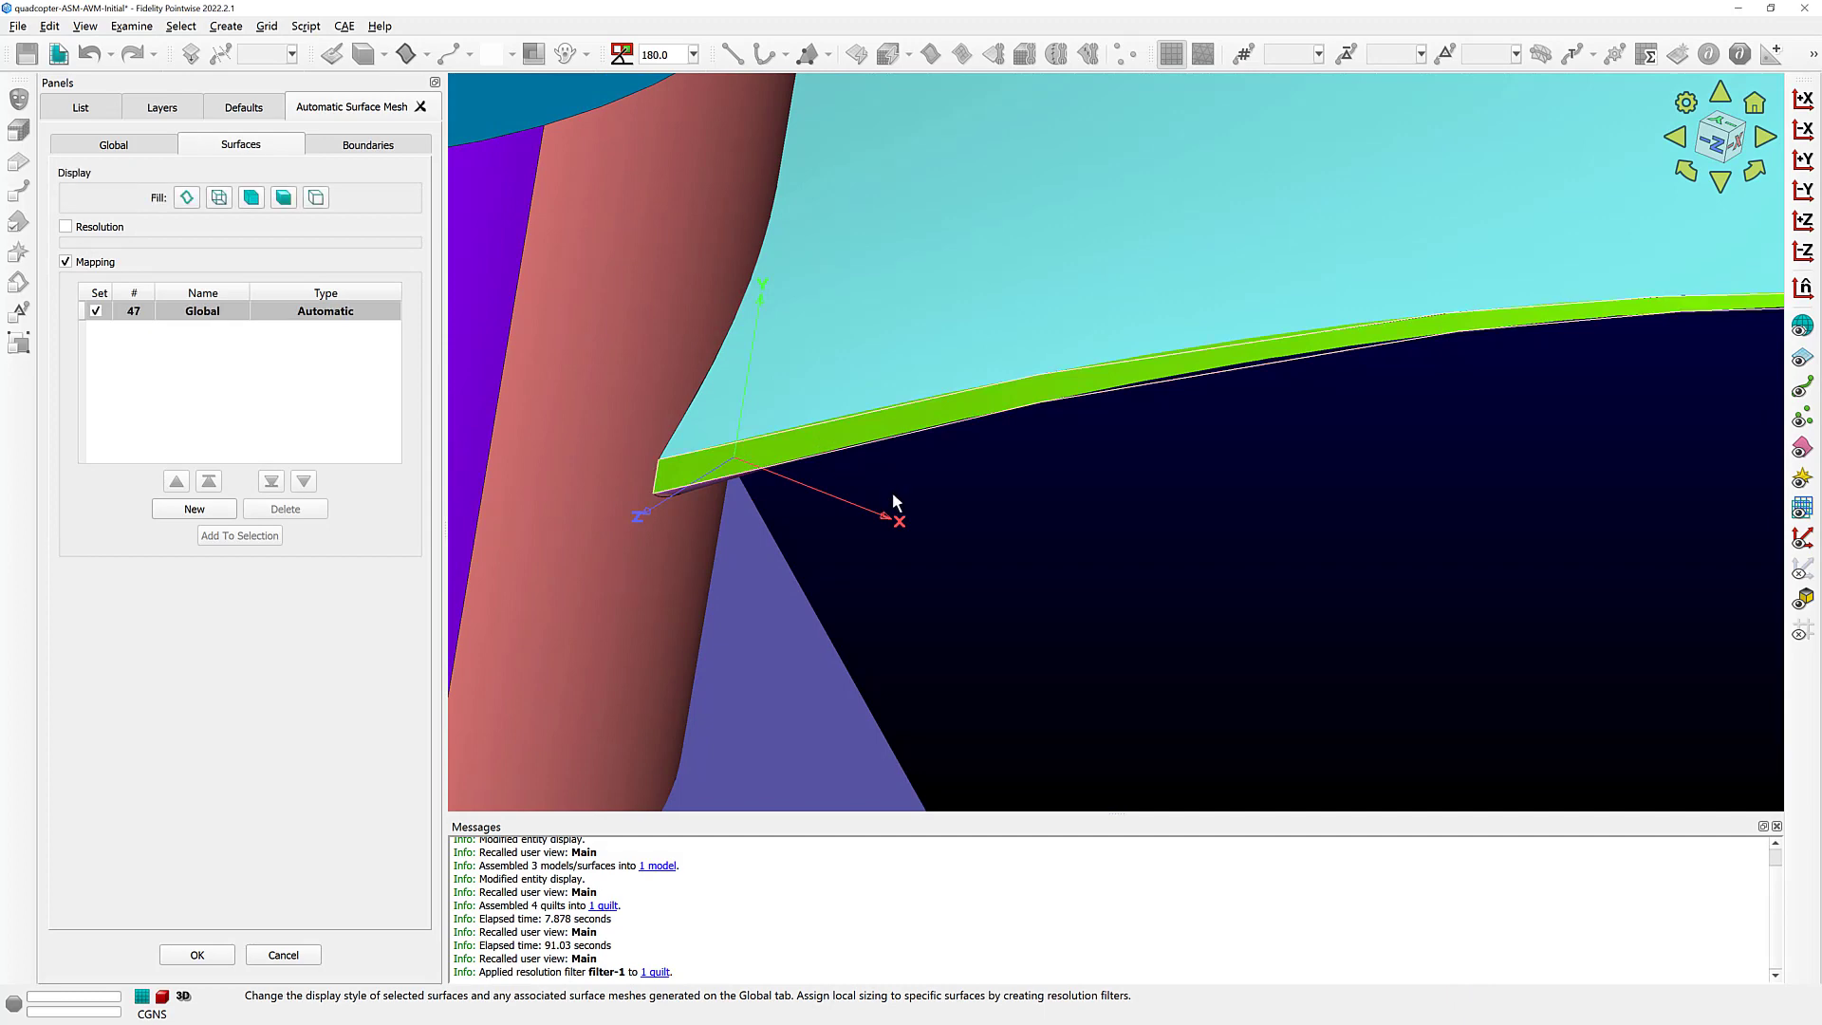
pyautogui.scroll(-9, 870, 518)
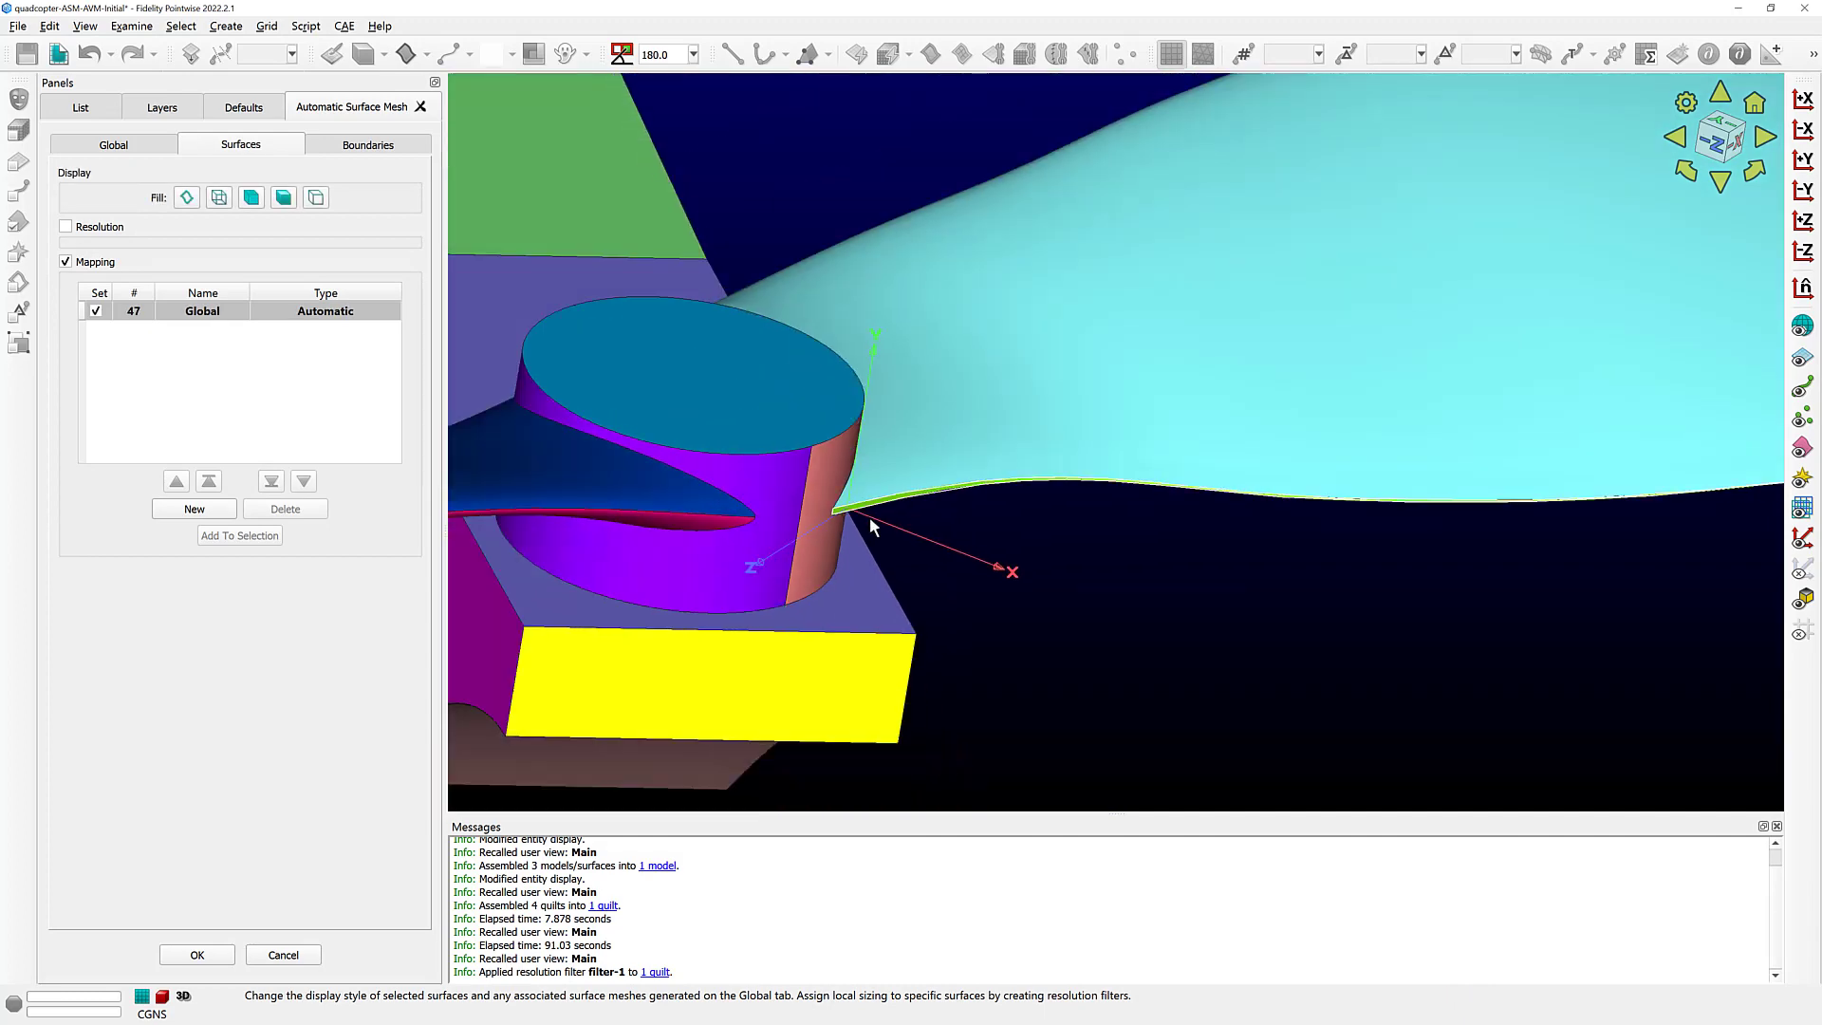
pyautogui.scroll(8, 869, 517)
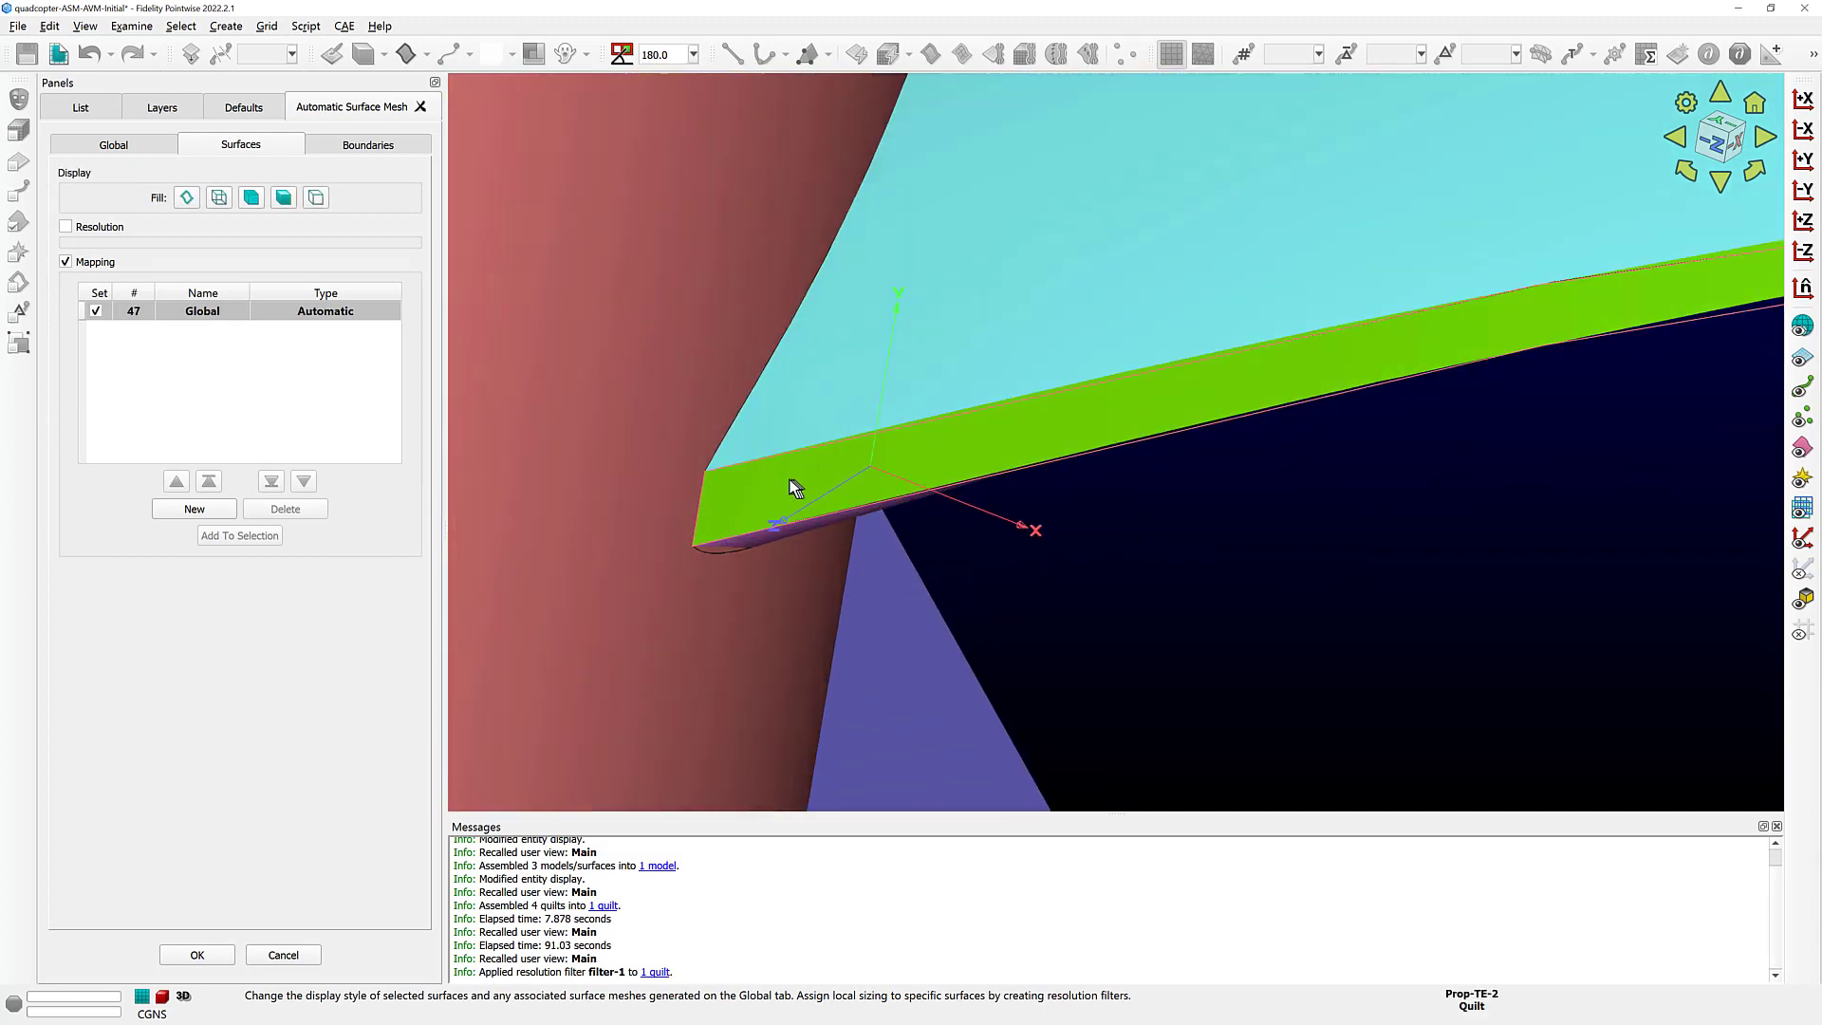
pyautogui.keyDown('shift'); pyautogui.moveTo(790, 481); pyautogui.dragTo(813, 328, button='right'); pyautogui.keyUp('shift')
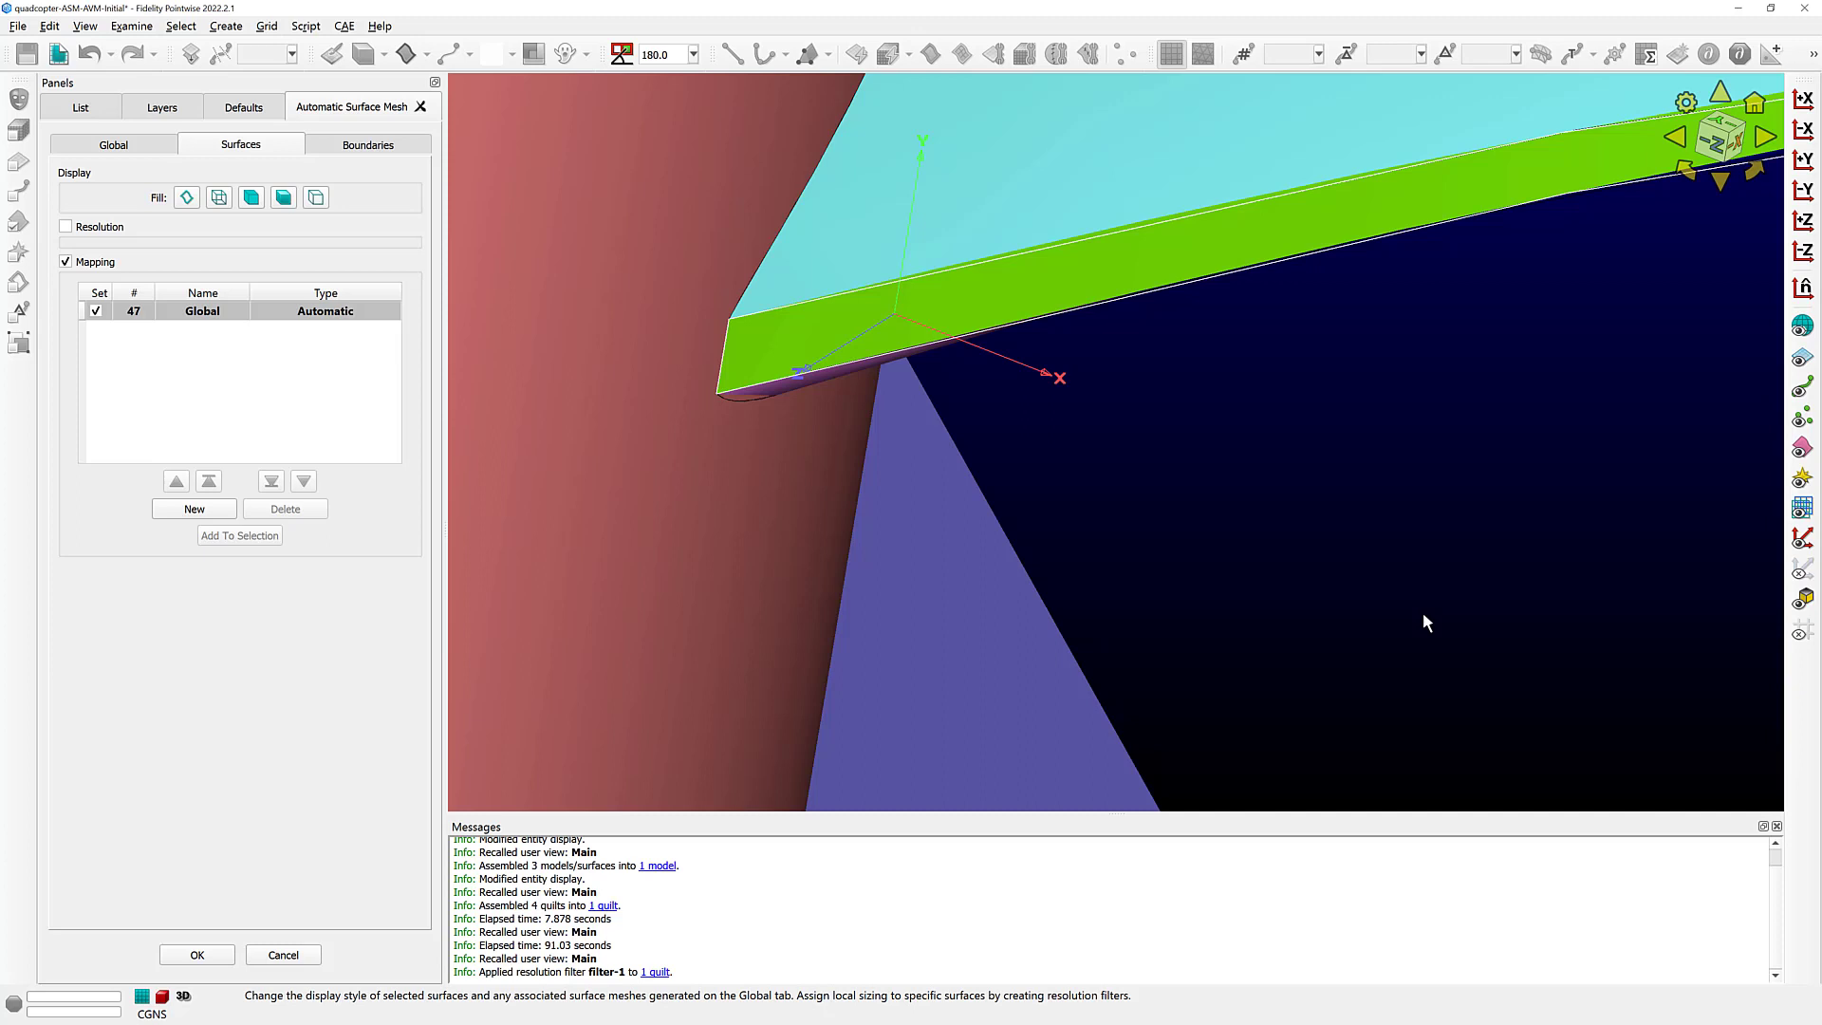
# - Create a new mapping filter and name it TEs
pyautogui.click(216, 509)
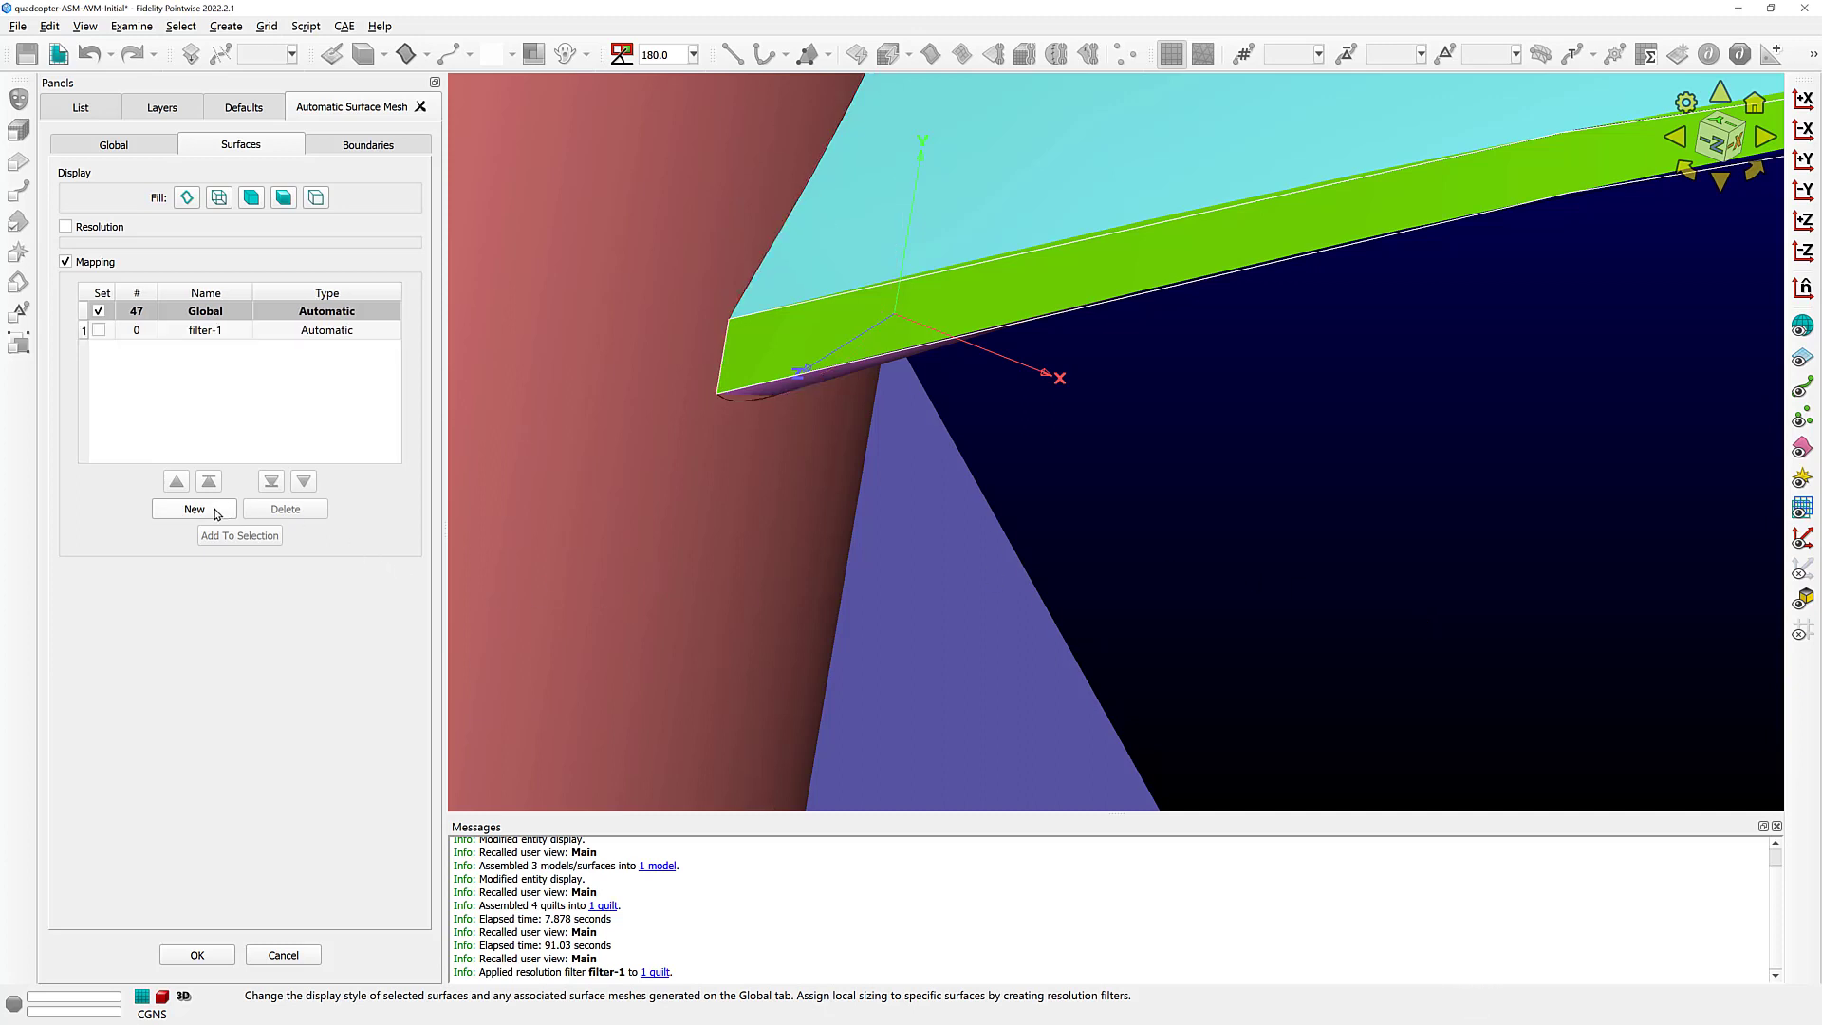
pyautogui.doubleClick(201, 331)
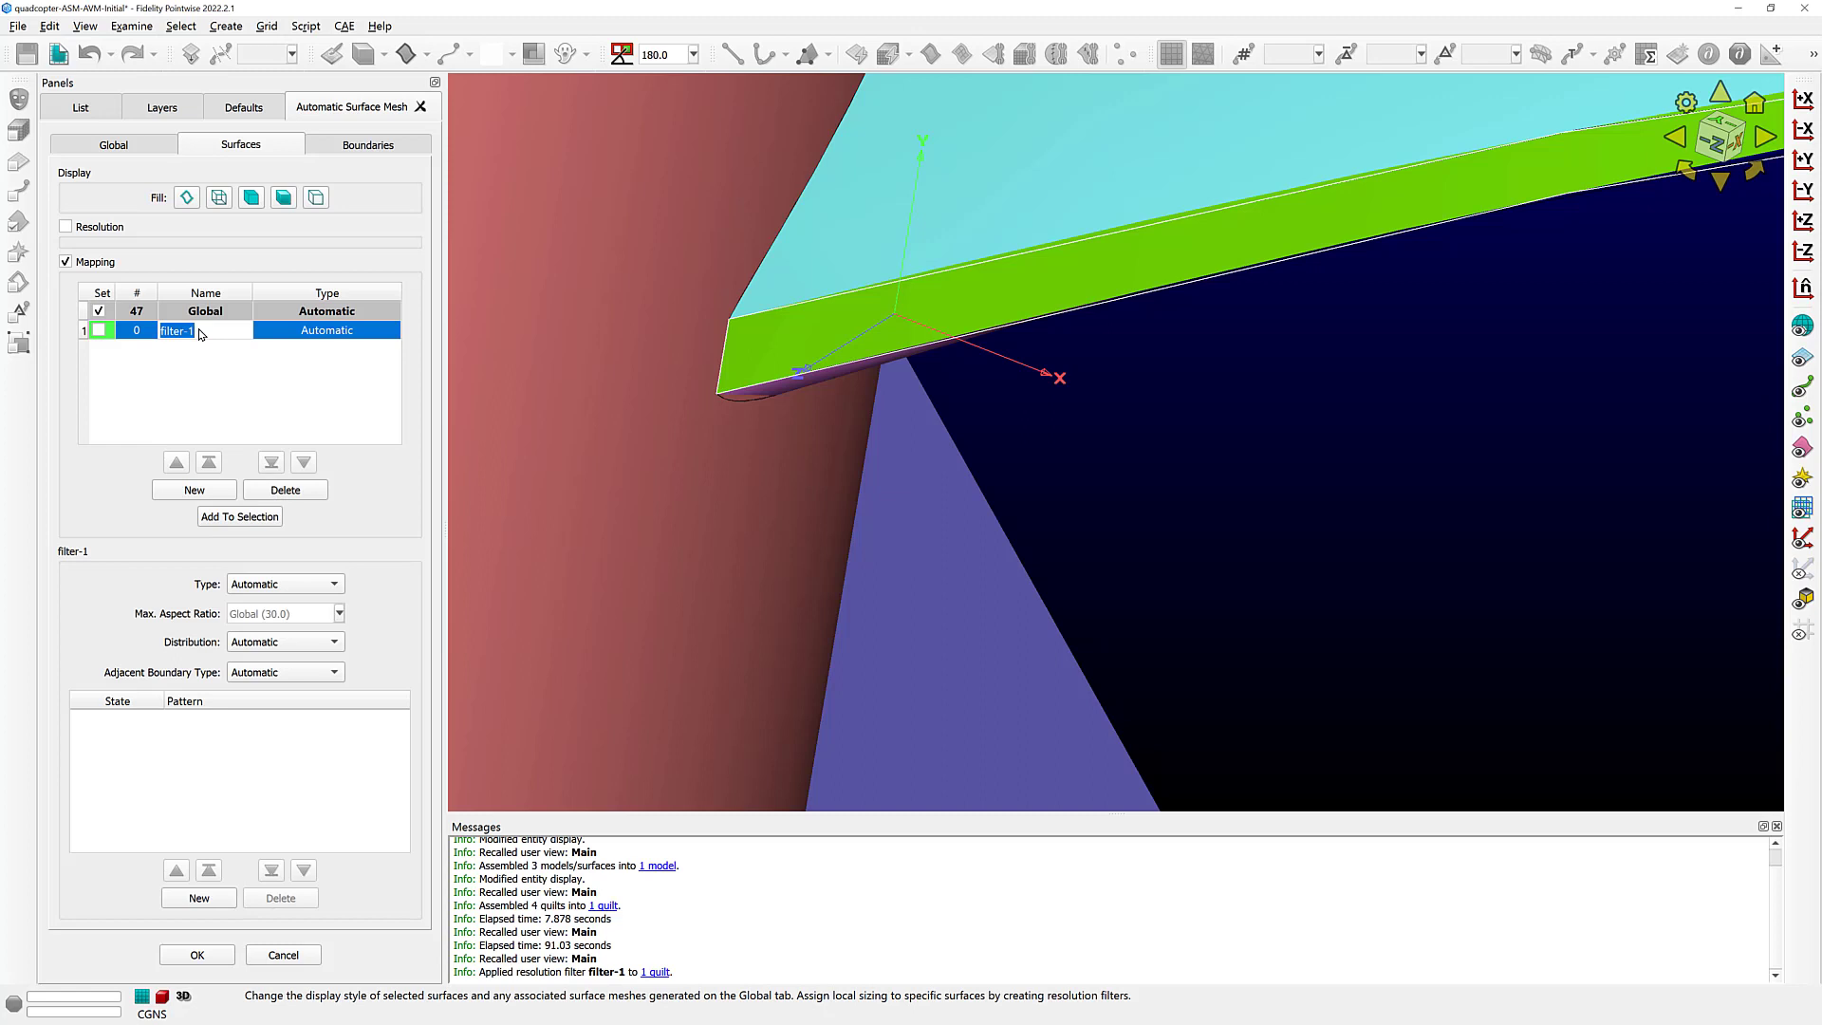
pyautogui.write('TEs')
pyautogui.press('Return')
# - Set the TEs filter's mapping type to Force with 5 subdivisions
pyautogui.click(337, 584)
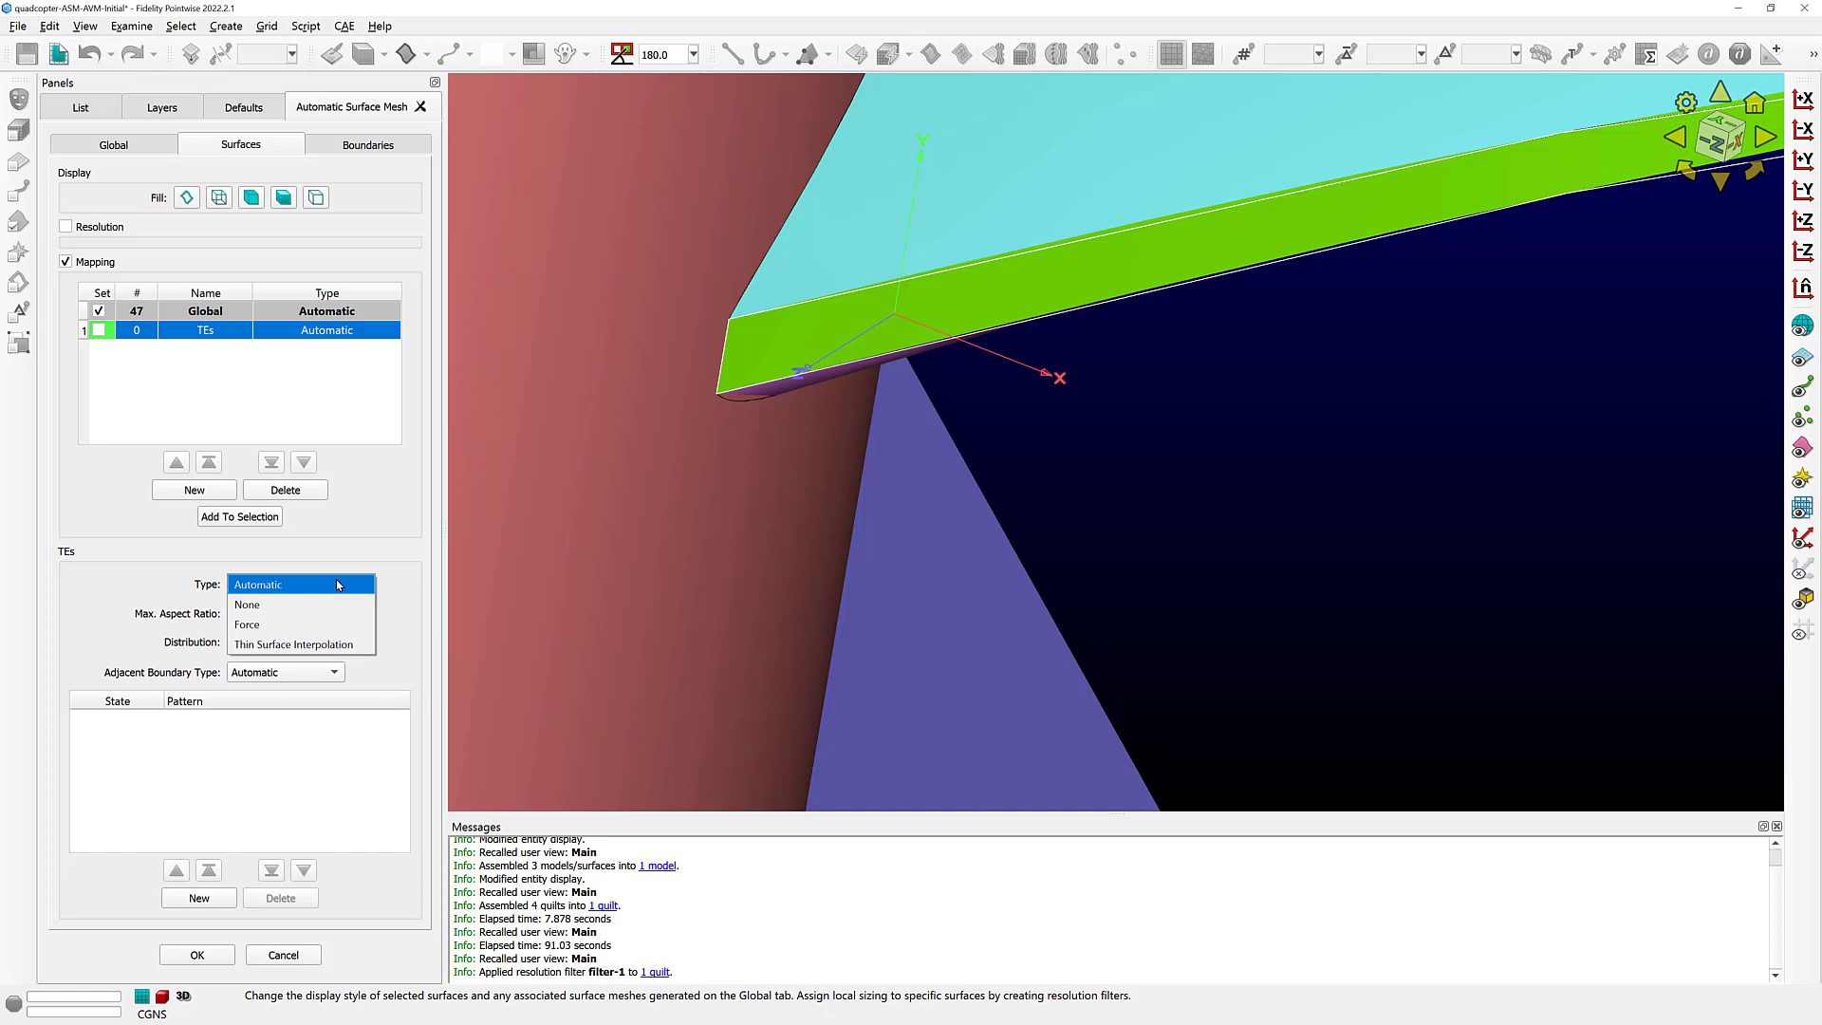
pyautogui.click(303, 626)
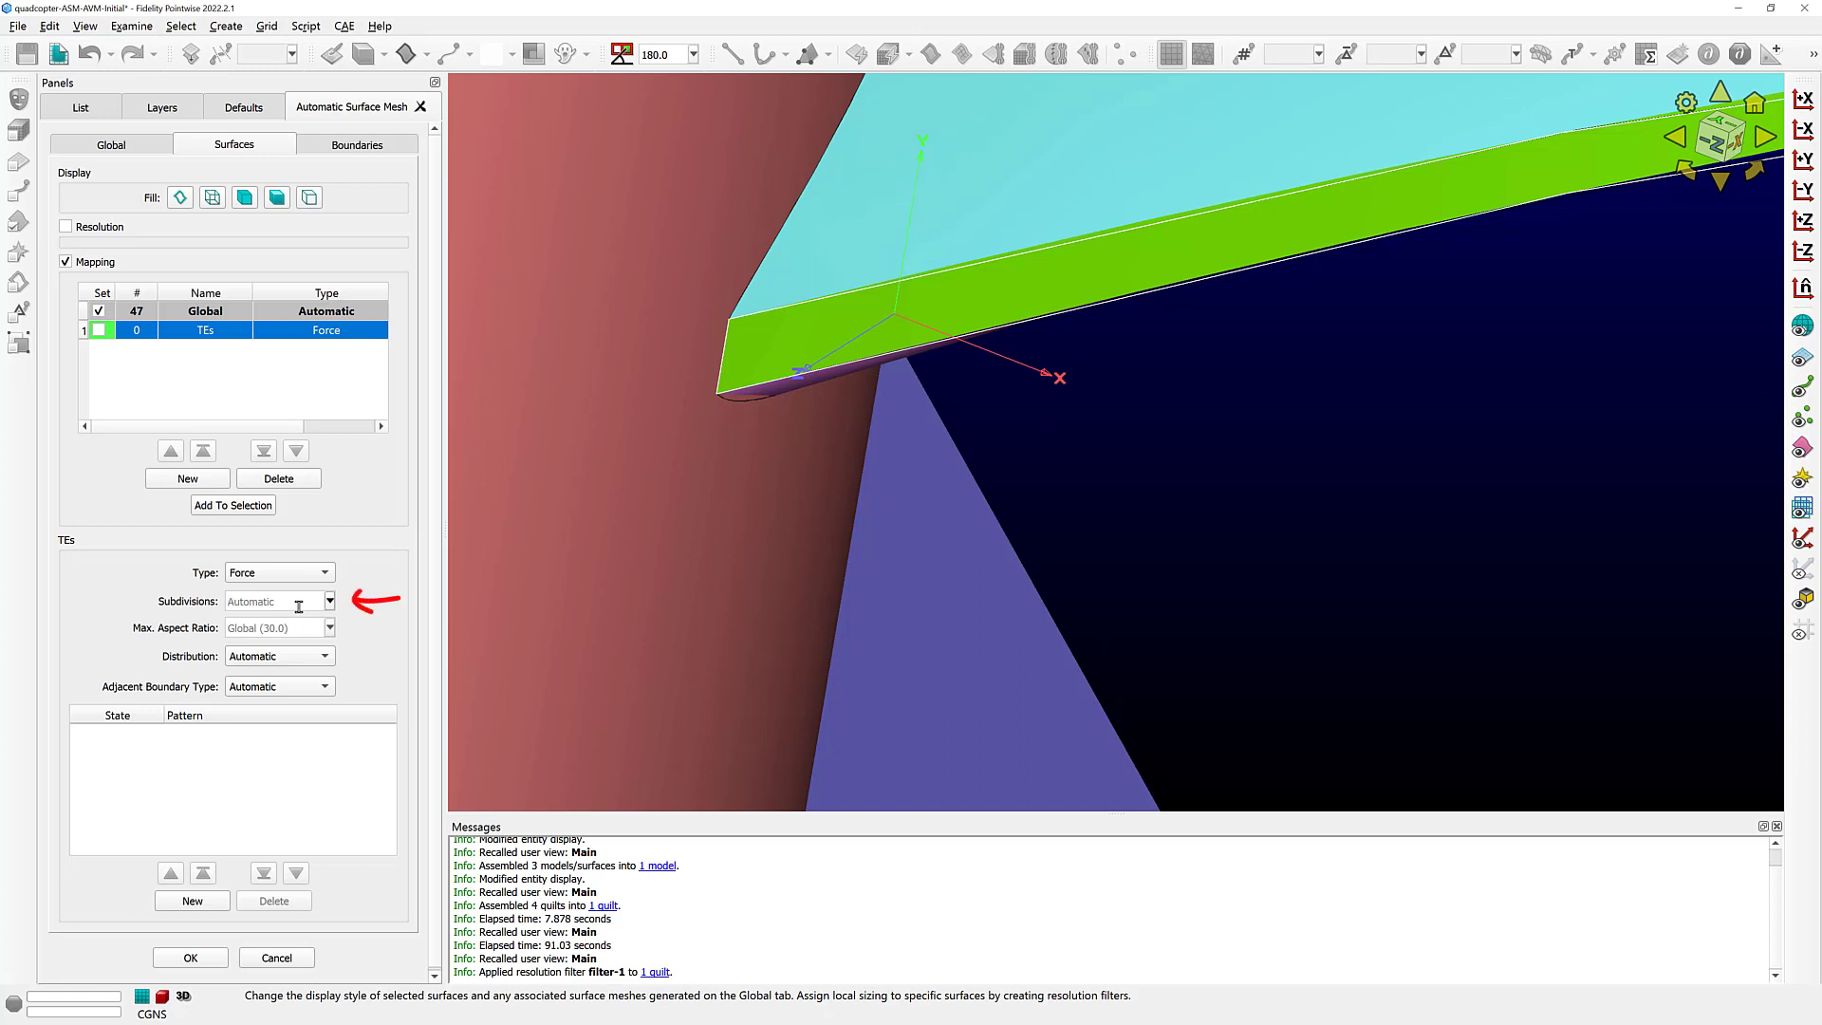
pyautogui.click(299, 606)
pyautogui.write('5')
pyautogui.click(1101, 260)
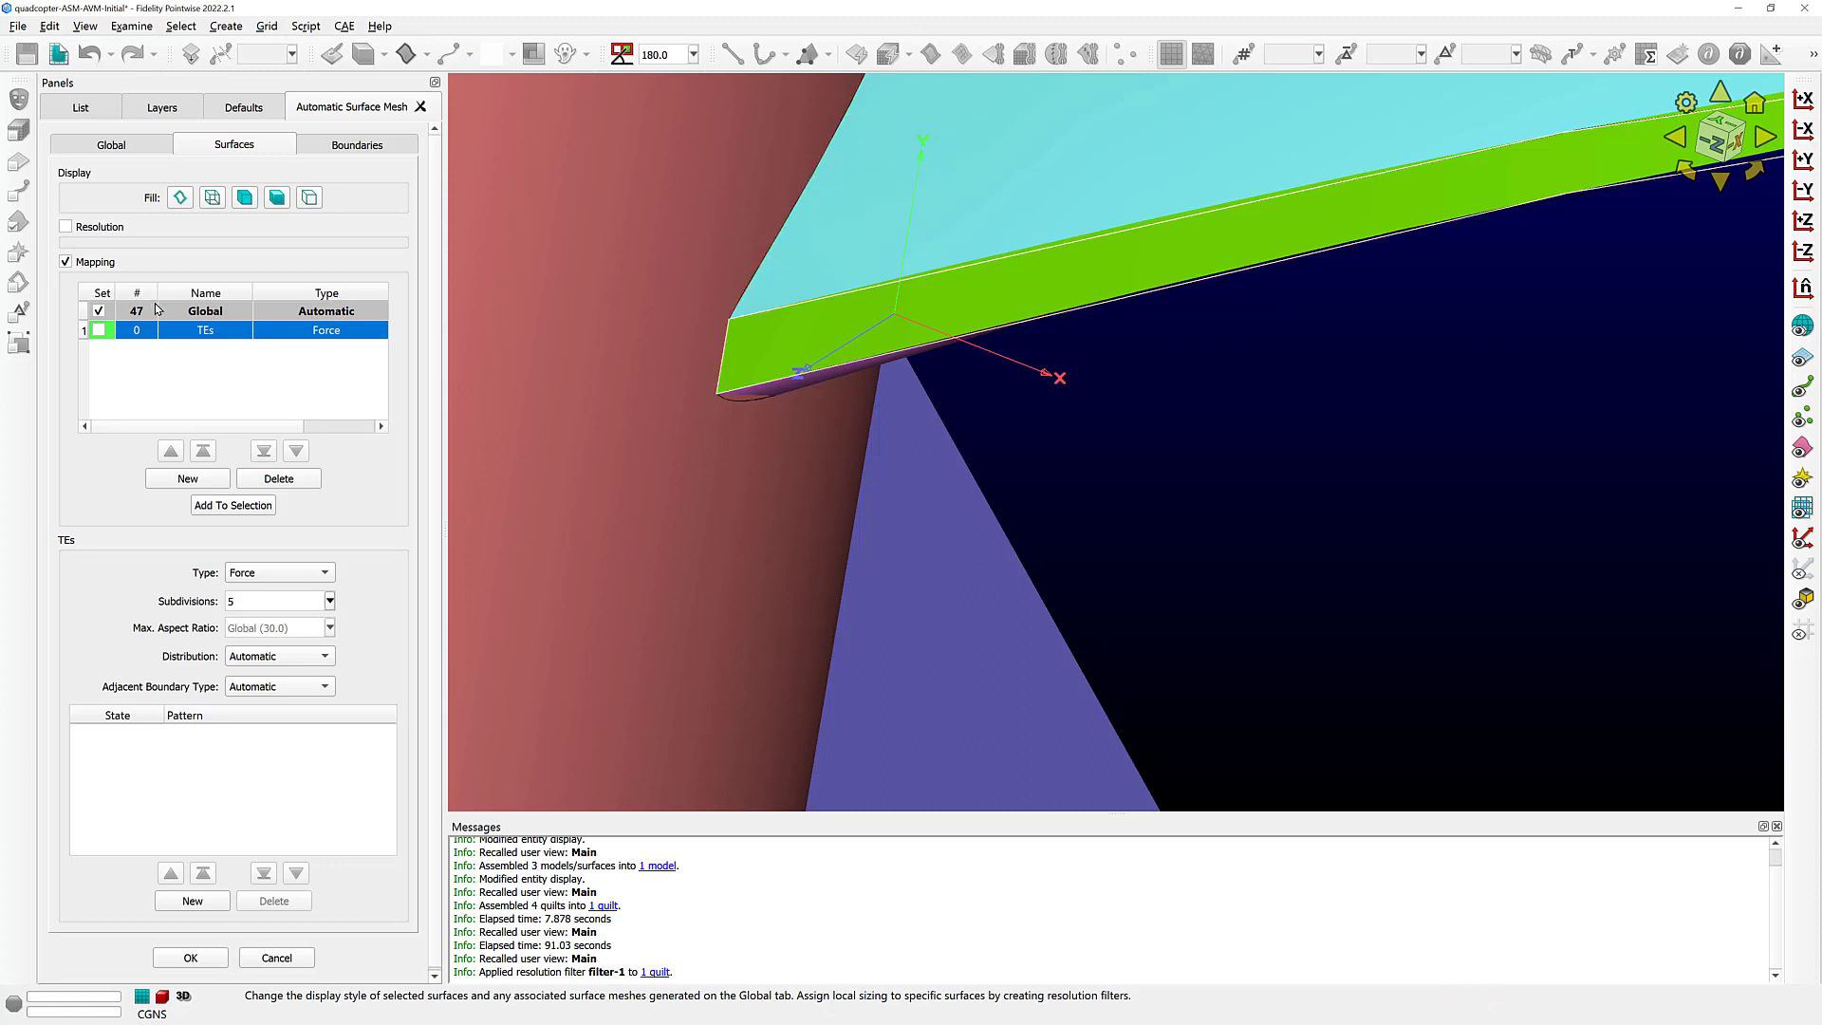
# - Apply the TEs filter to the selected trailing-edge surface and clear the selection
pyautogui.click(99, 332)
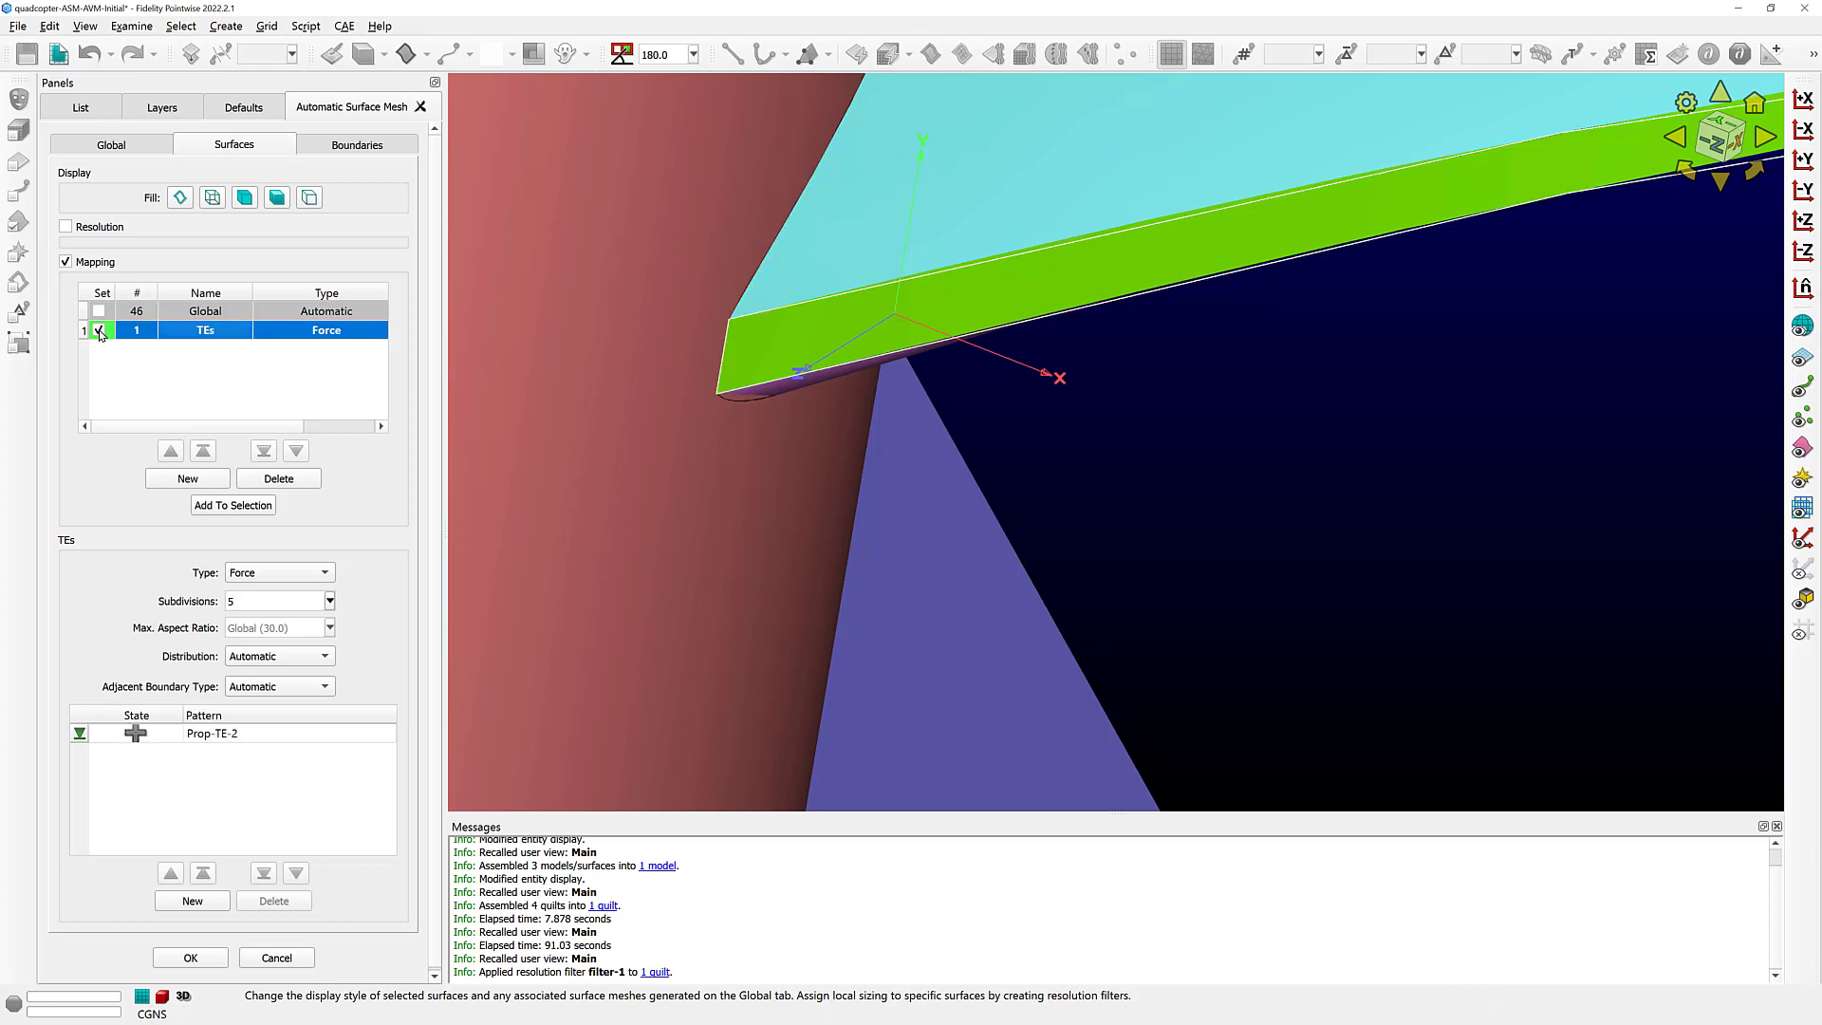
pyautogui.click(130, 370)
pyautogui.click(1289, 527)
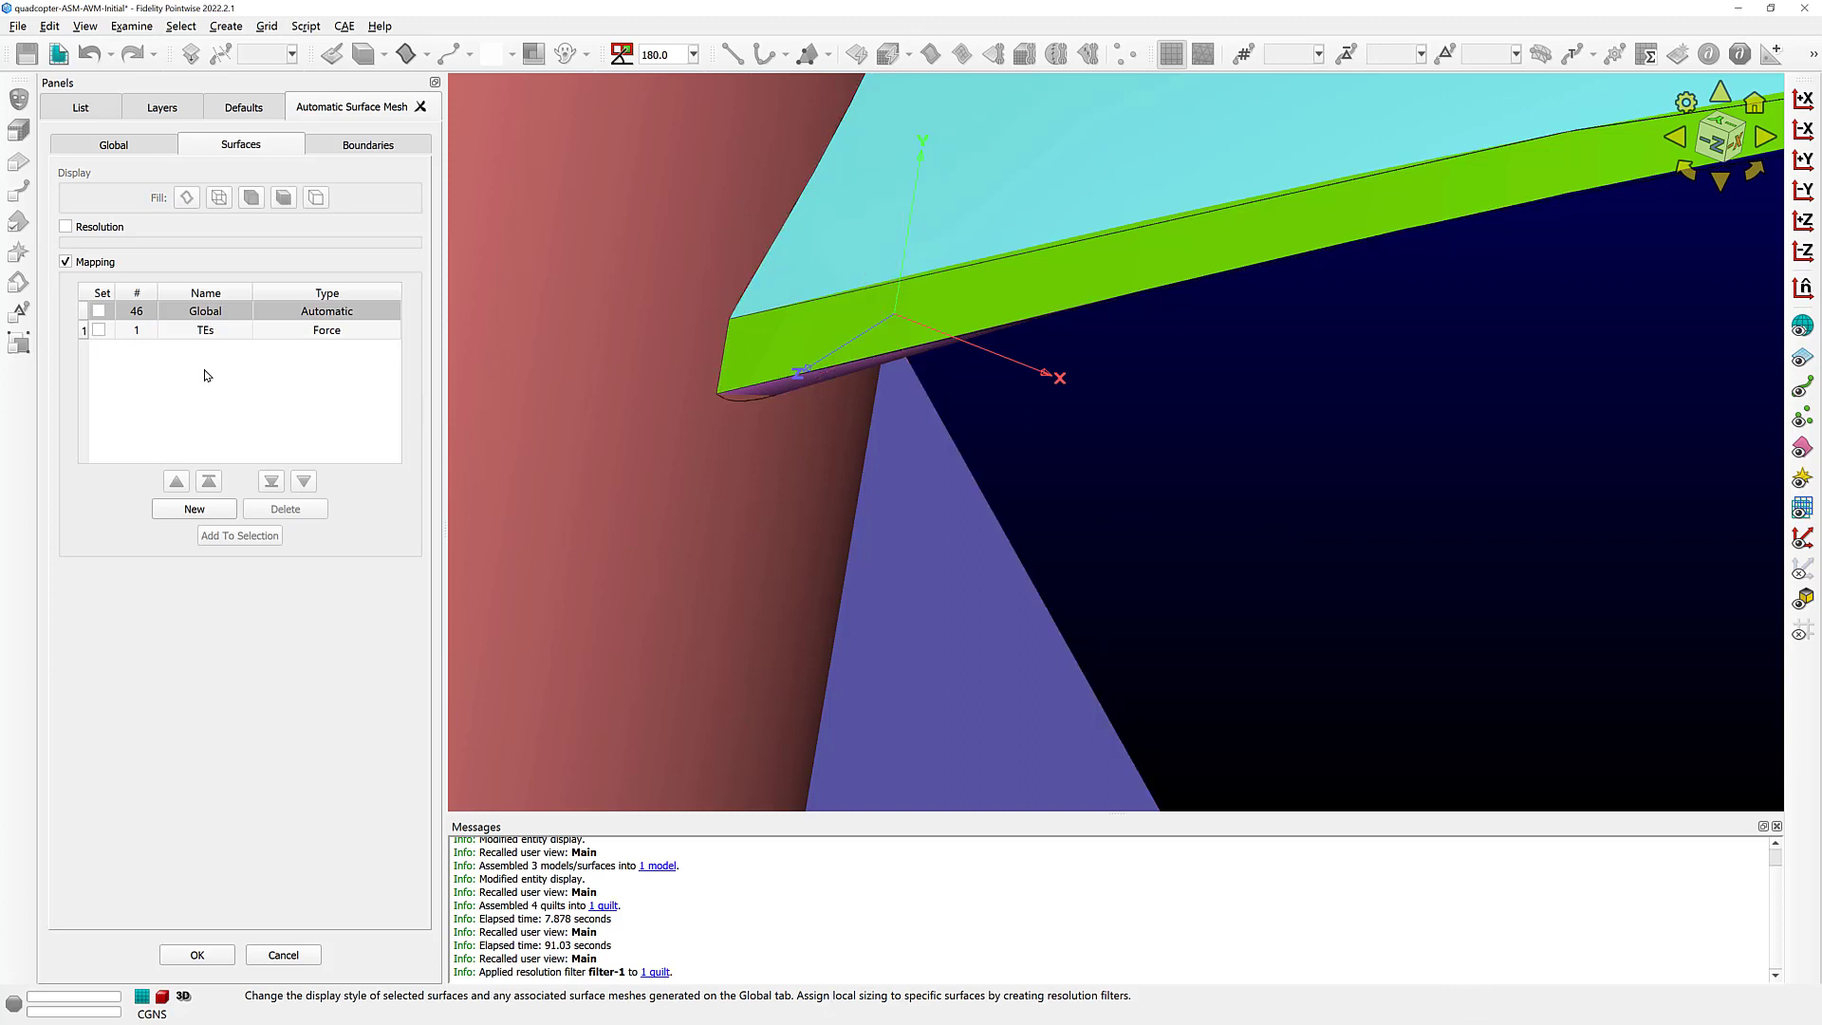
# - Change the TEs filter's pattern to *TE* so it covers the trailing edges of all propeller blades
pyautogui.click(184, 330)
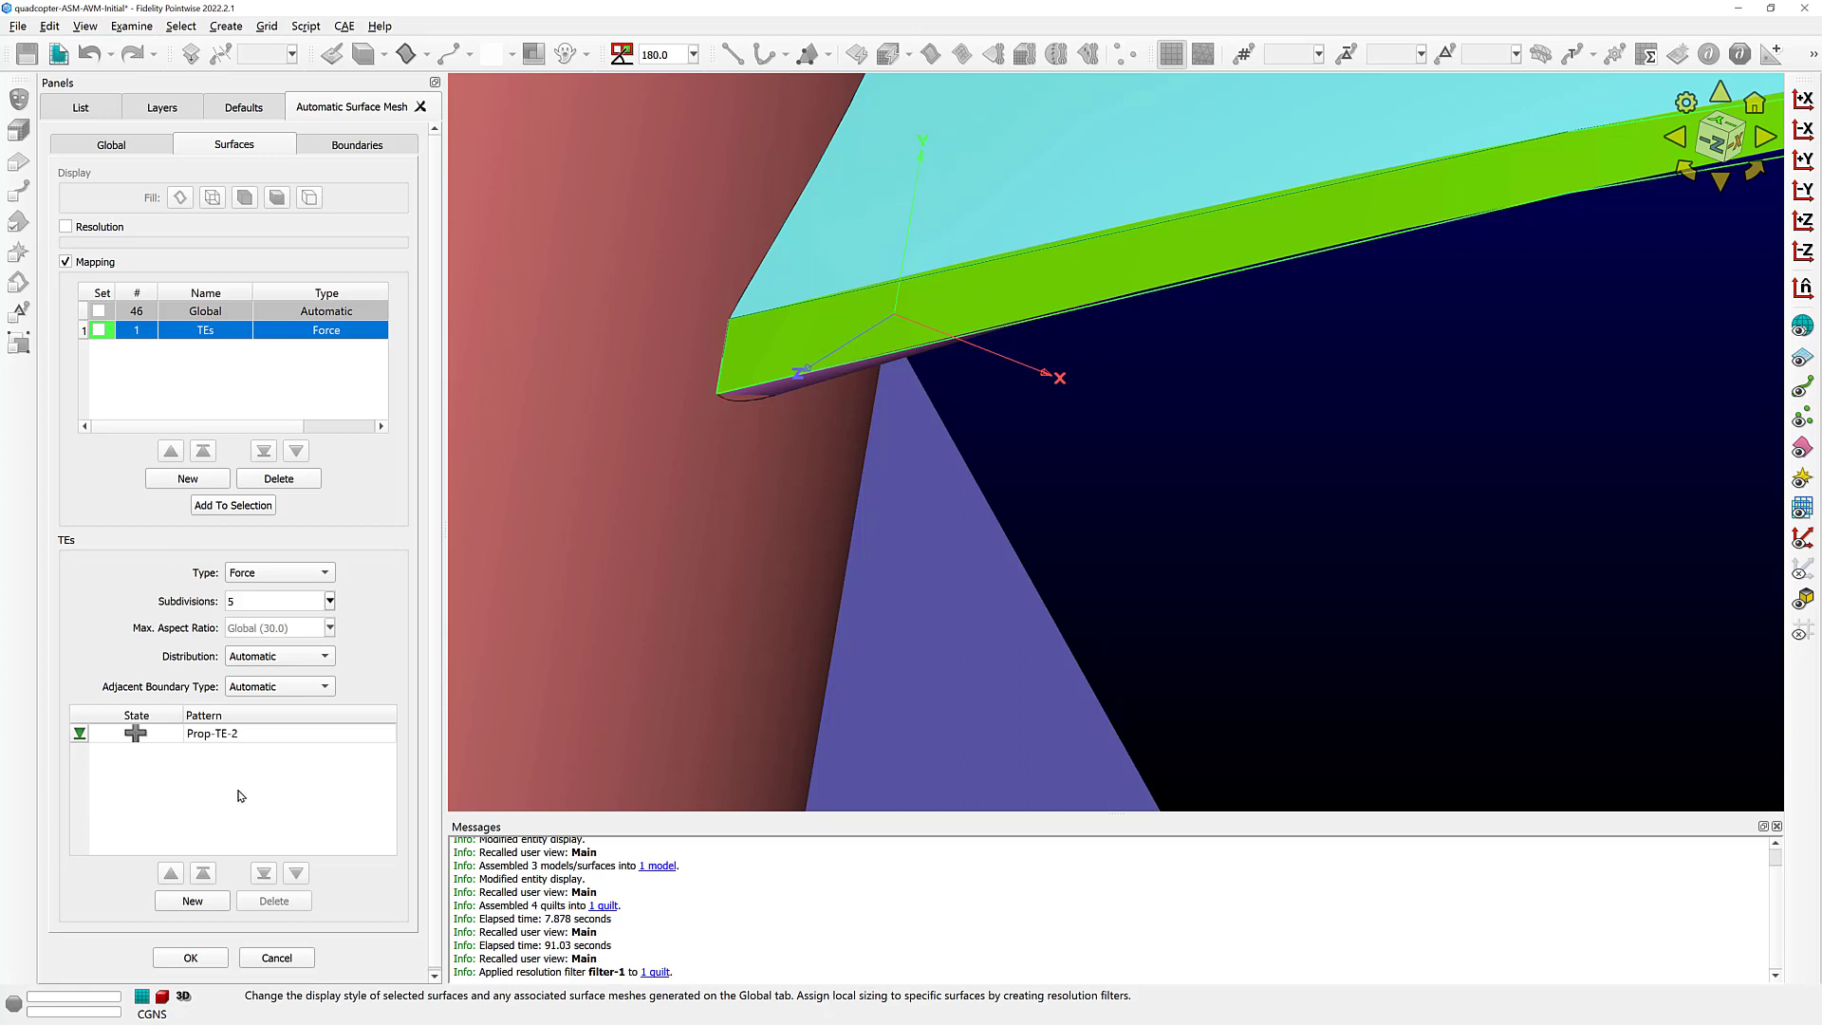
pyautogui.doubleClick(261, 737)
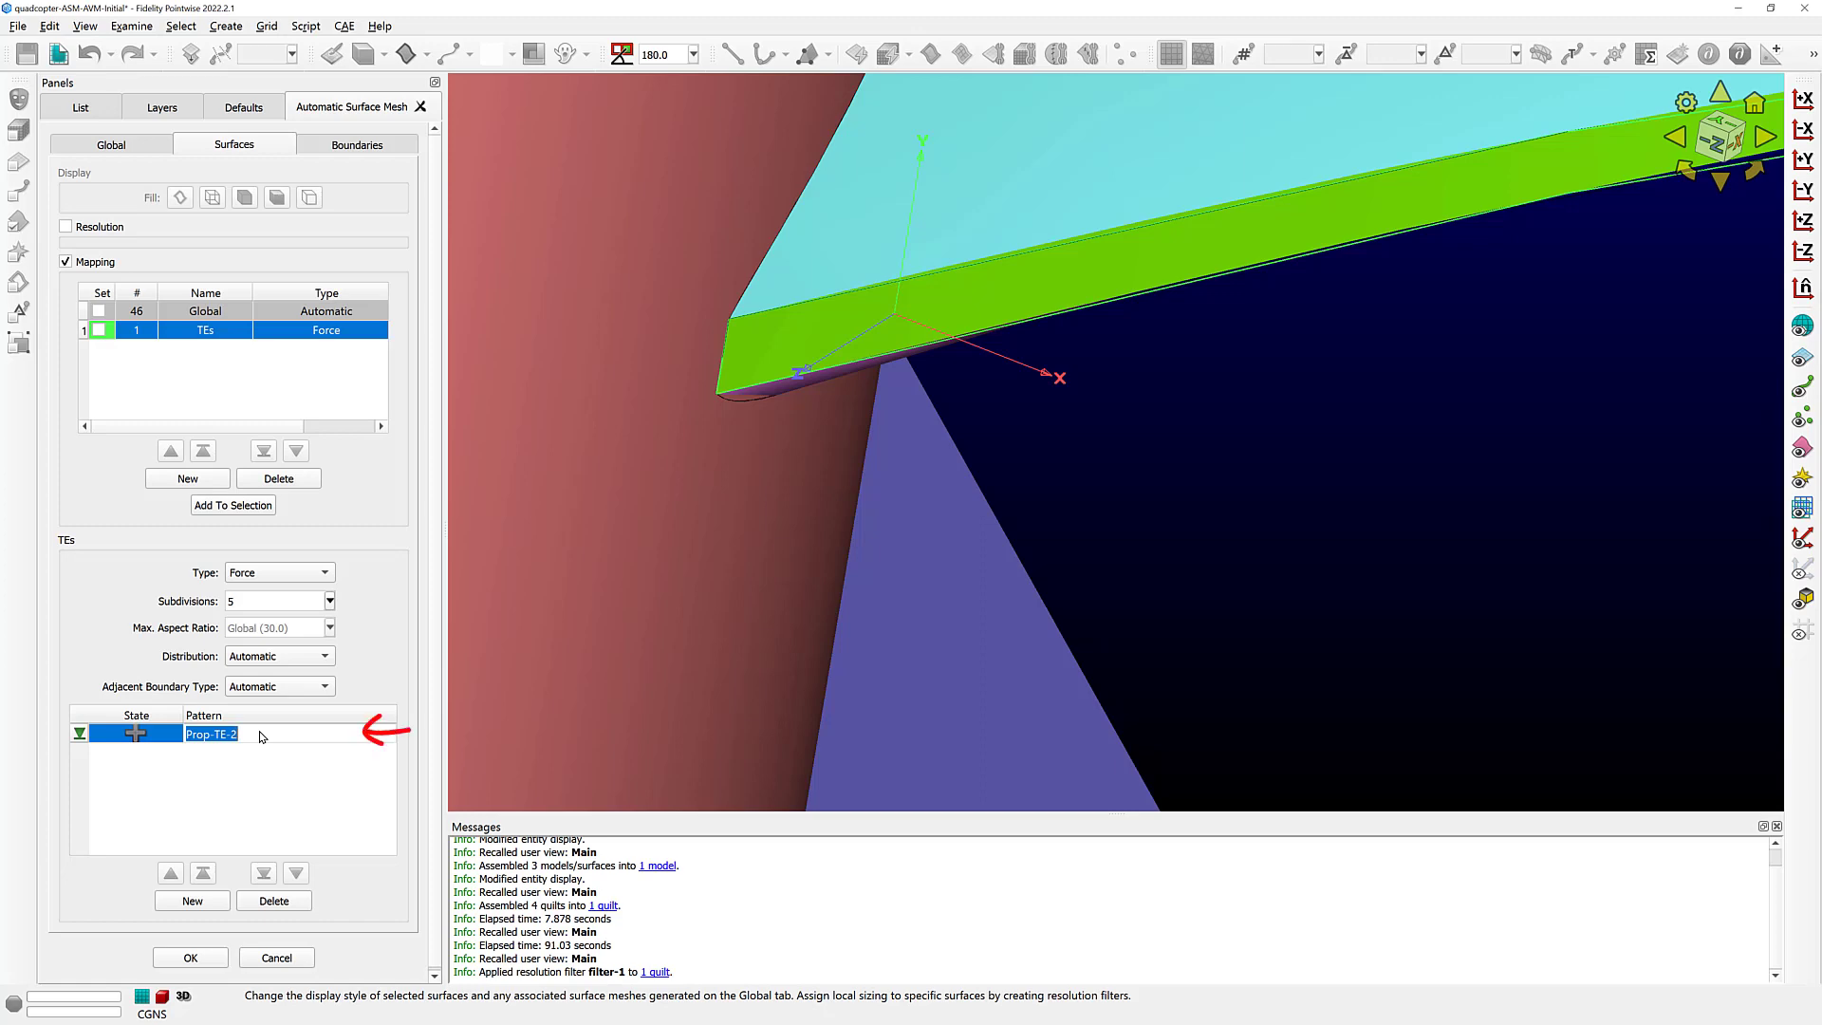
pyautogui.press('Return')
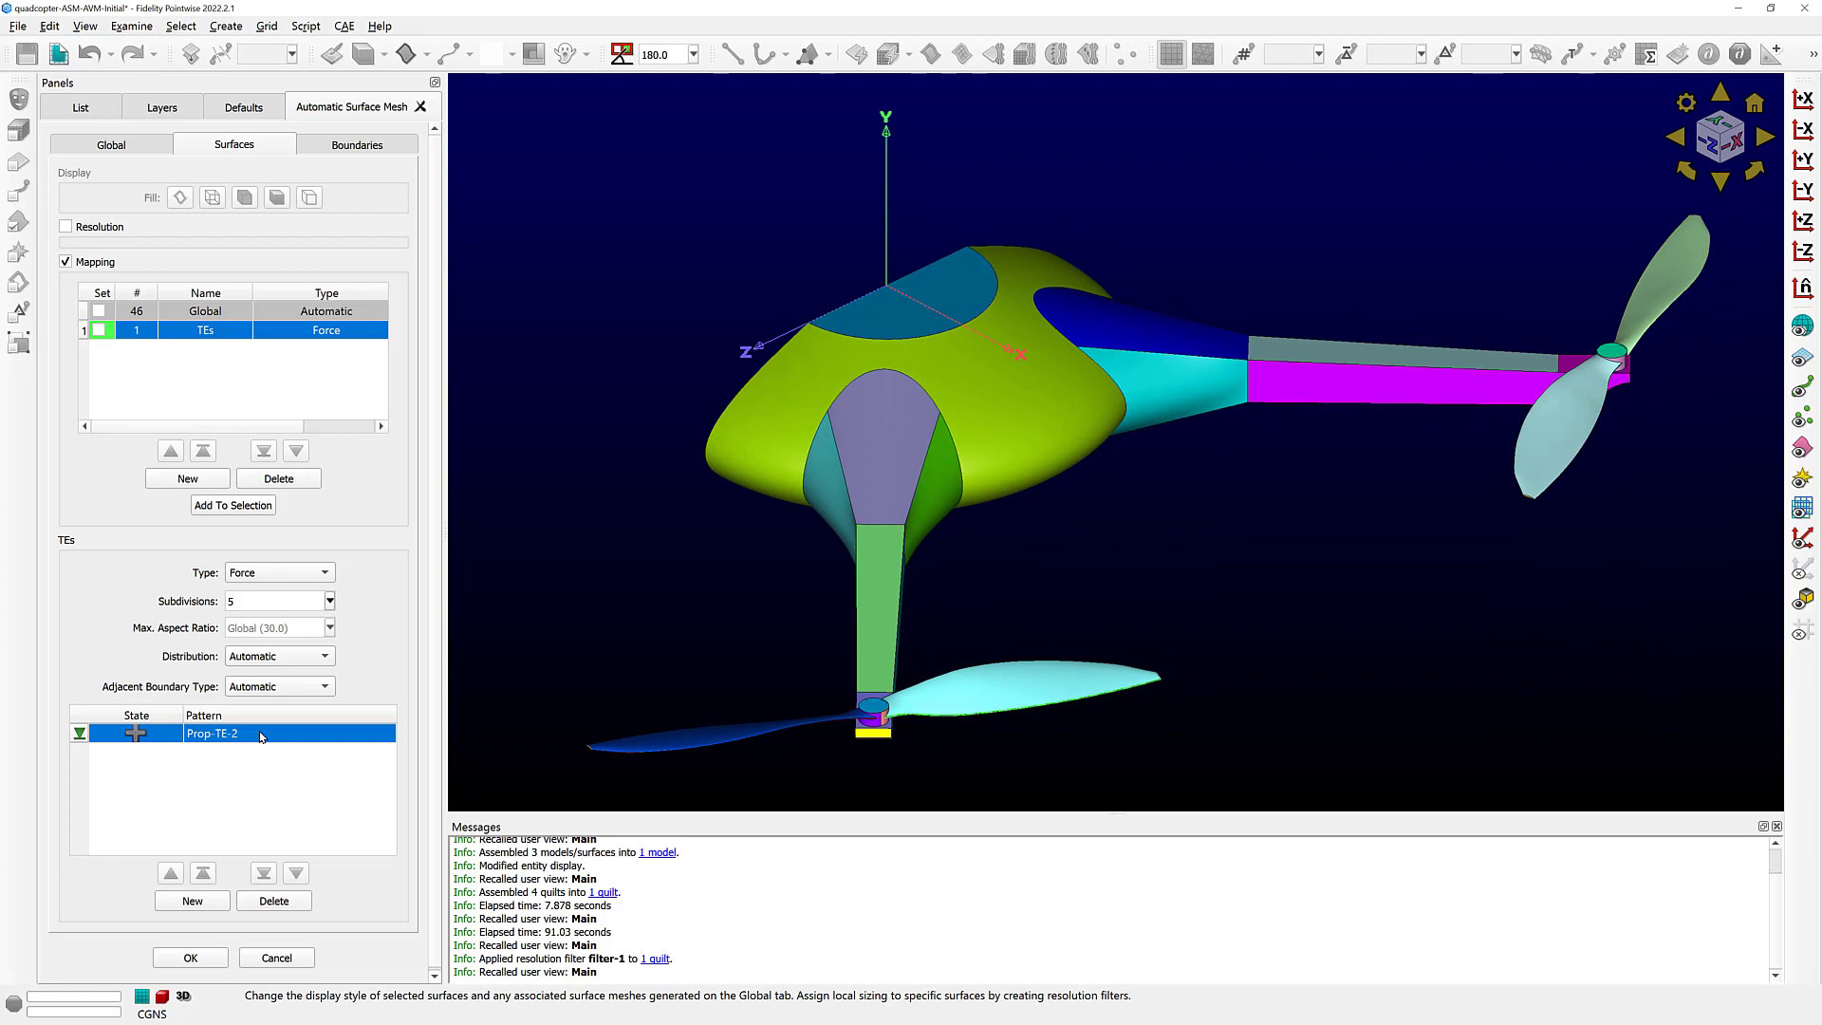
pyautogui.click(261, 737)
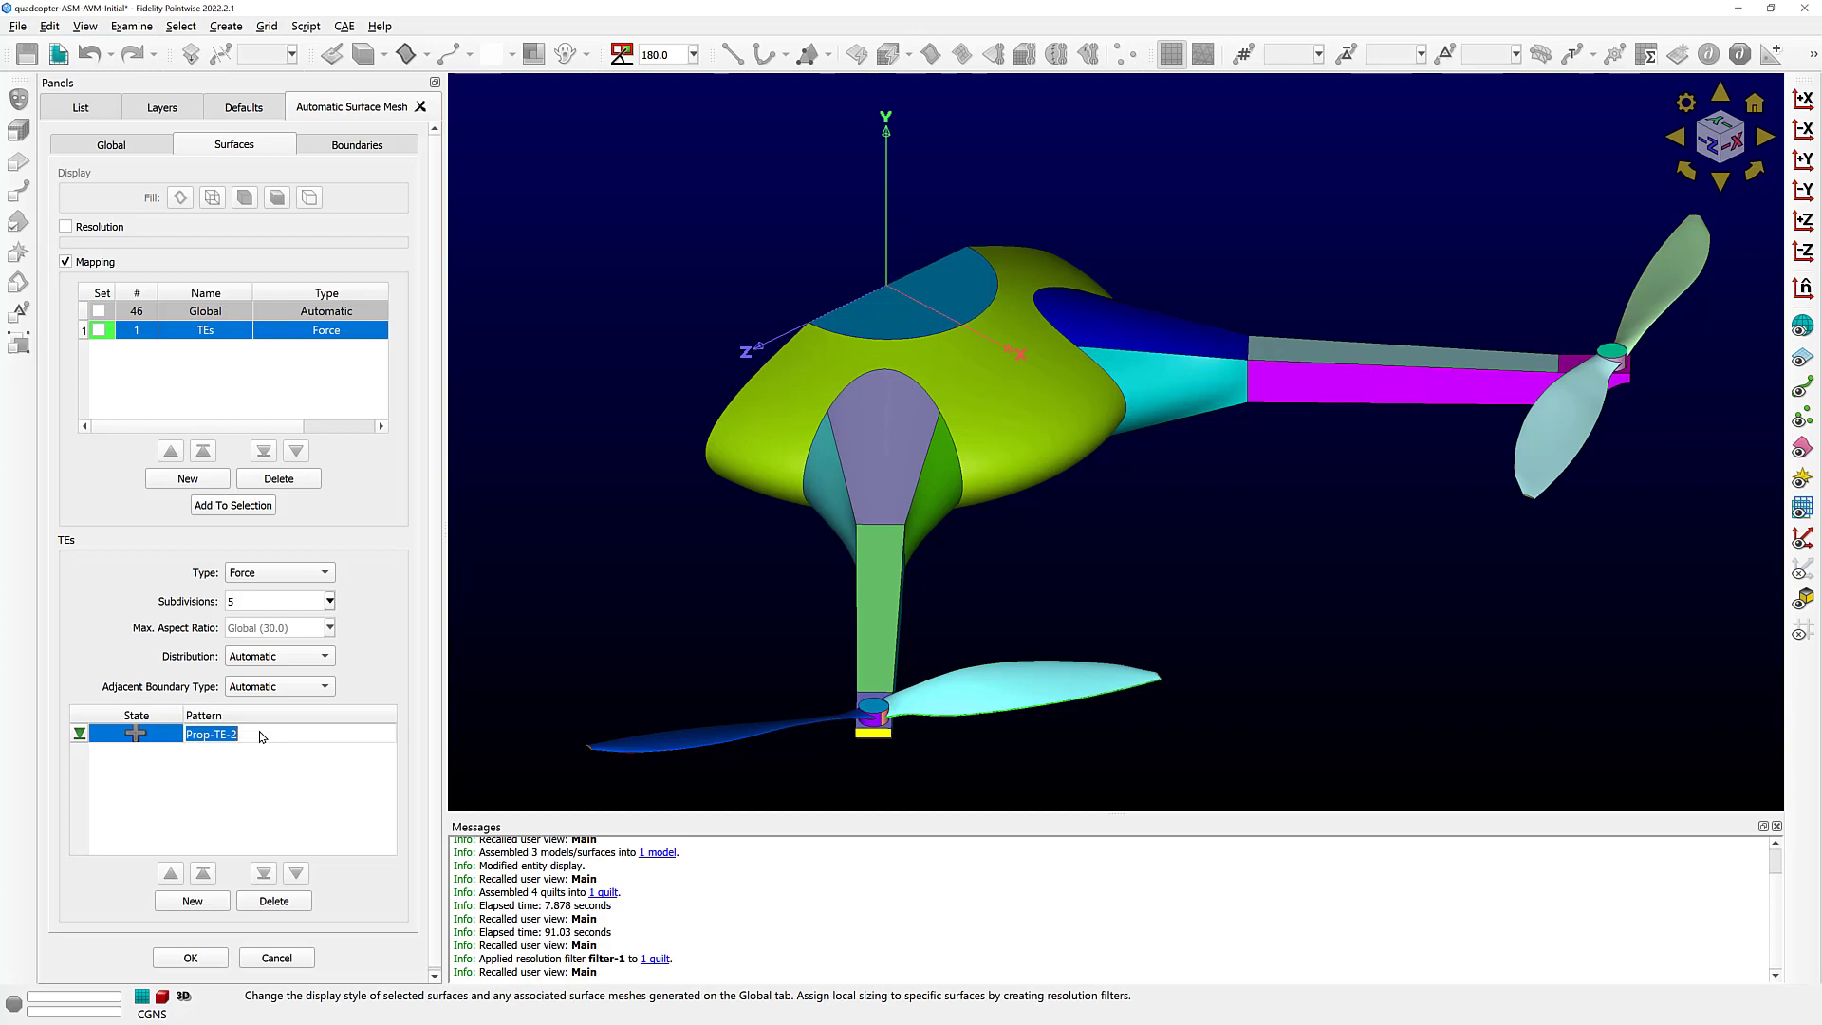
pyautogui.write('*TE*')
pyautogui.press('Return')
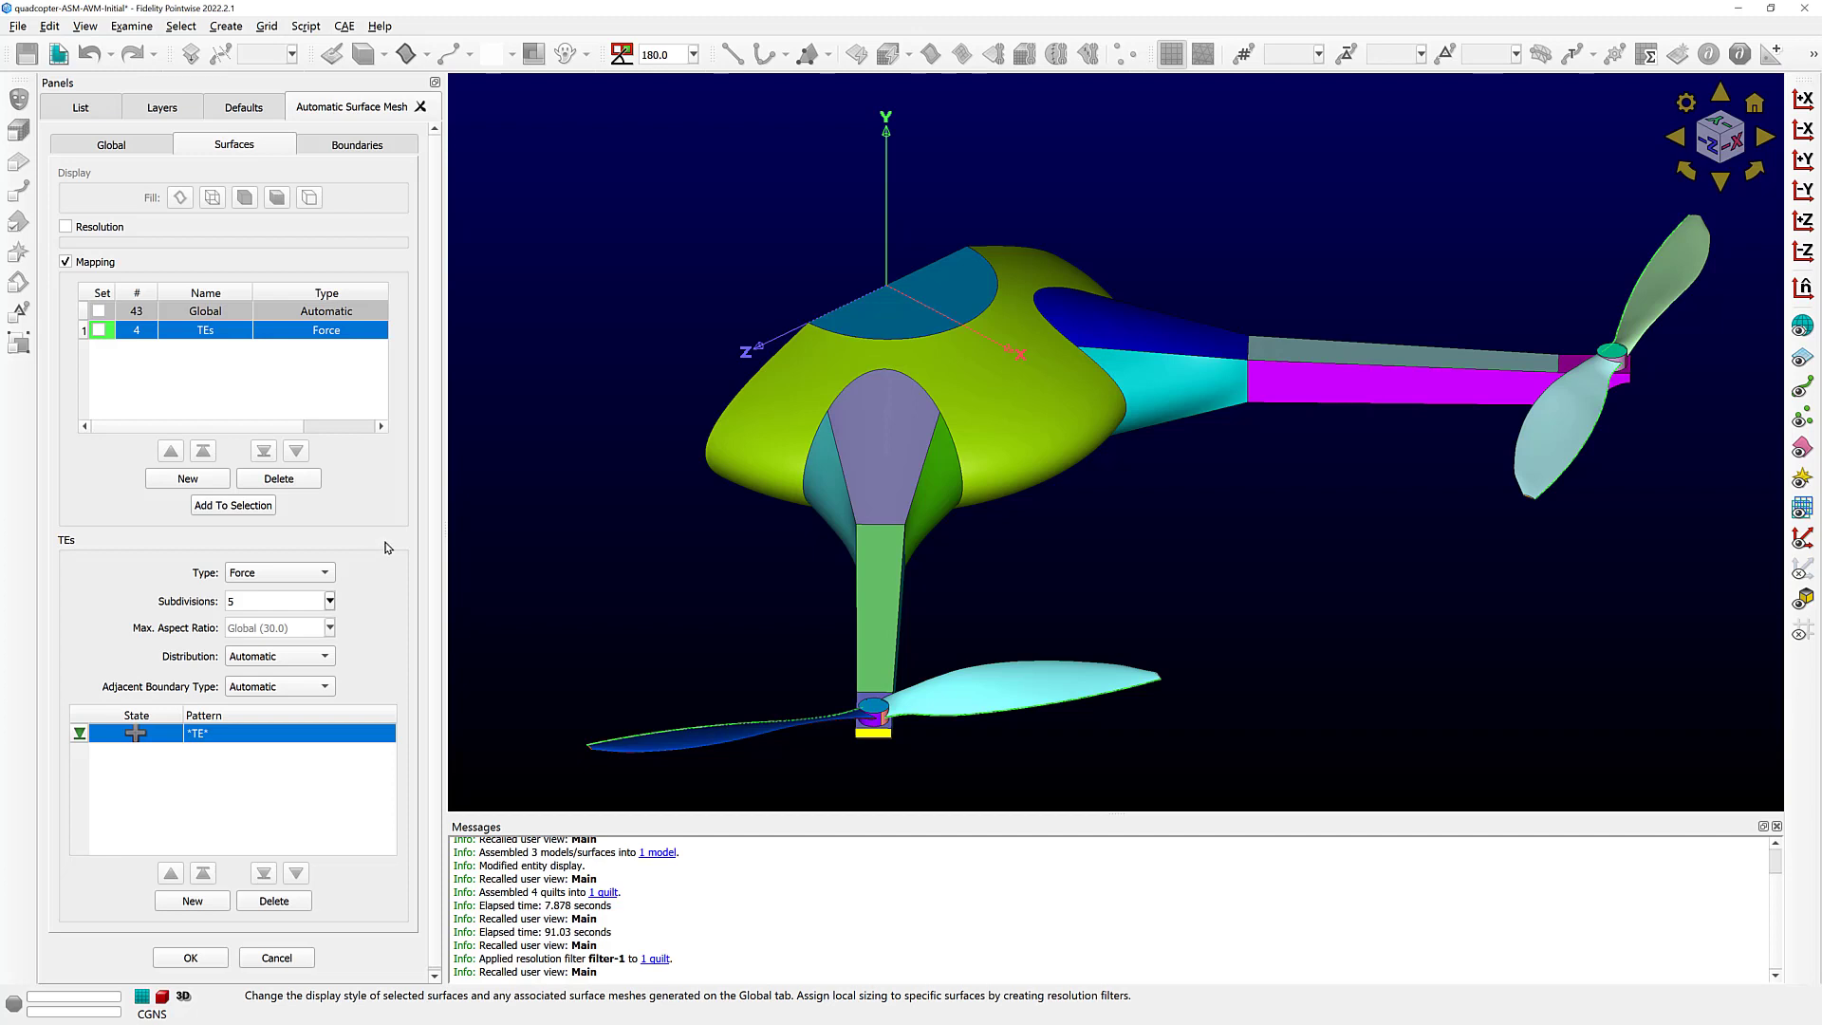
# - Examine which boundaries belong to the Unspecified, Curvature, Convex and Concave stretching filters and how each filter is set
pyautogui.click(366, 147)
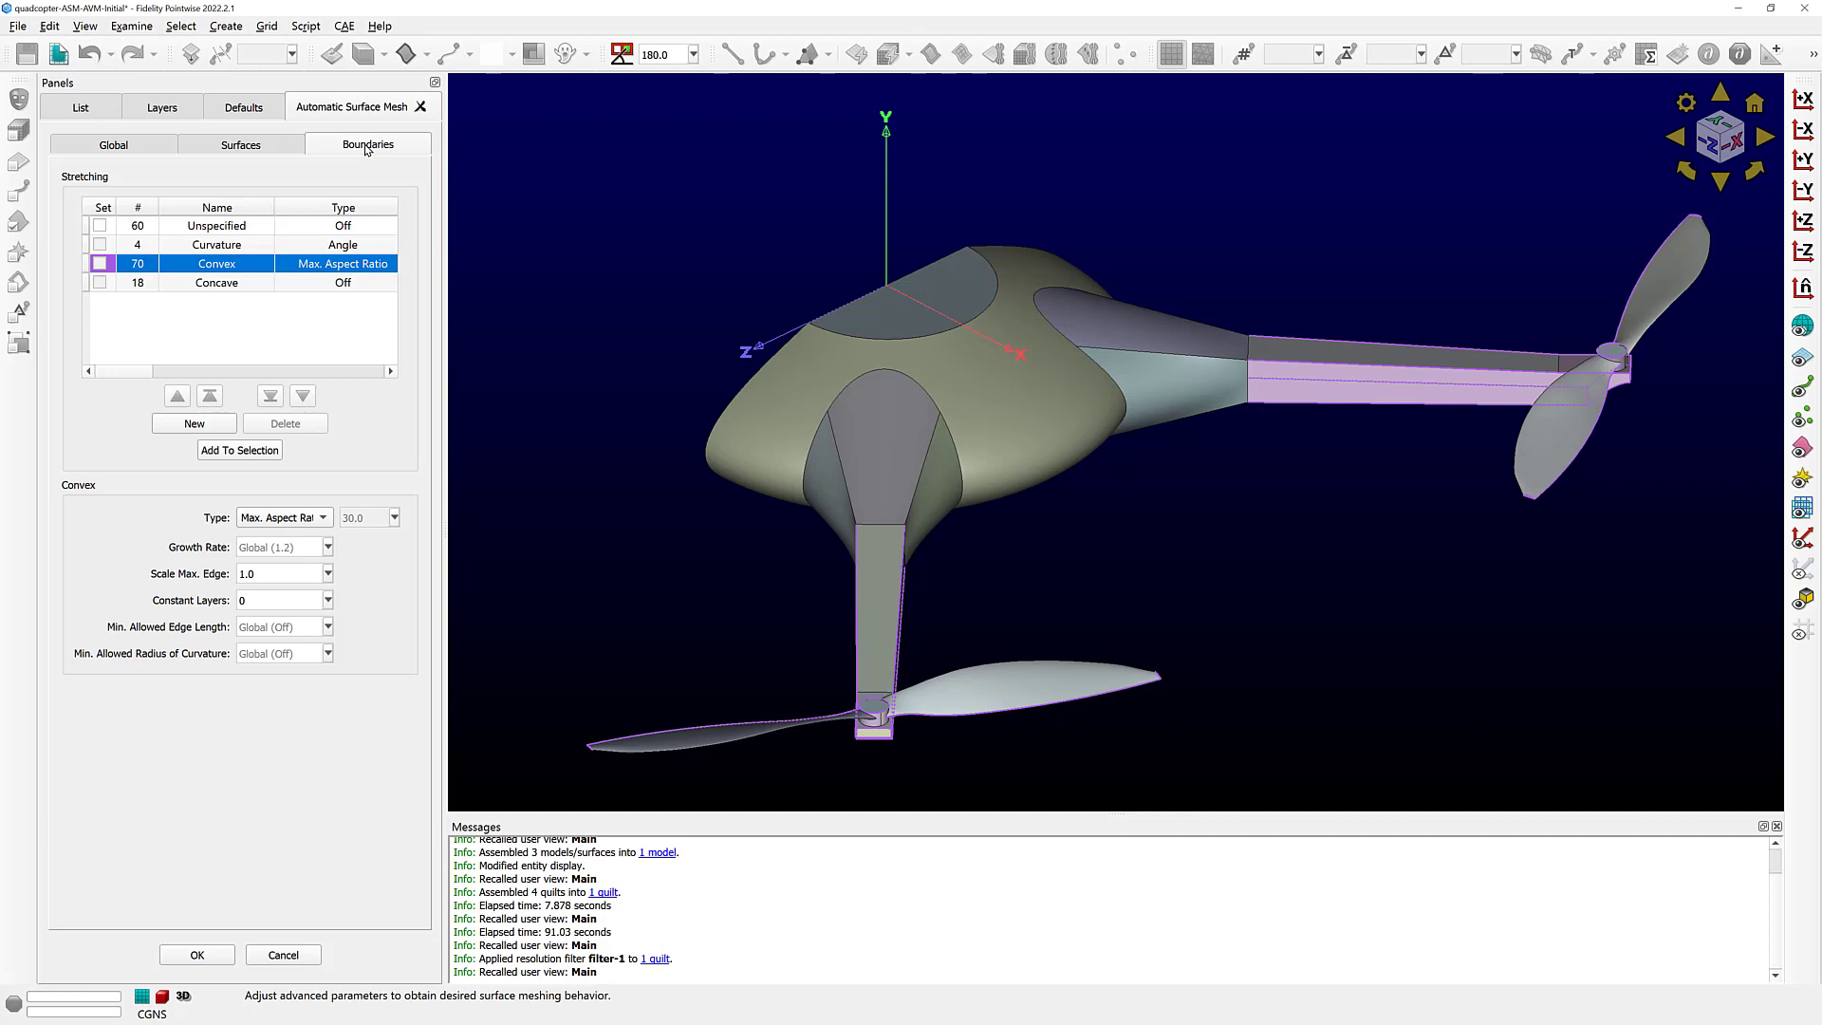
pyautogui.click(209, 224)
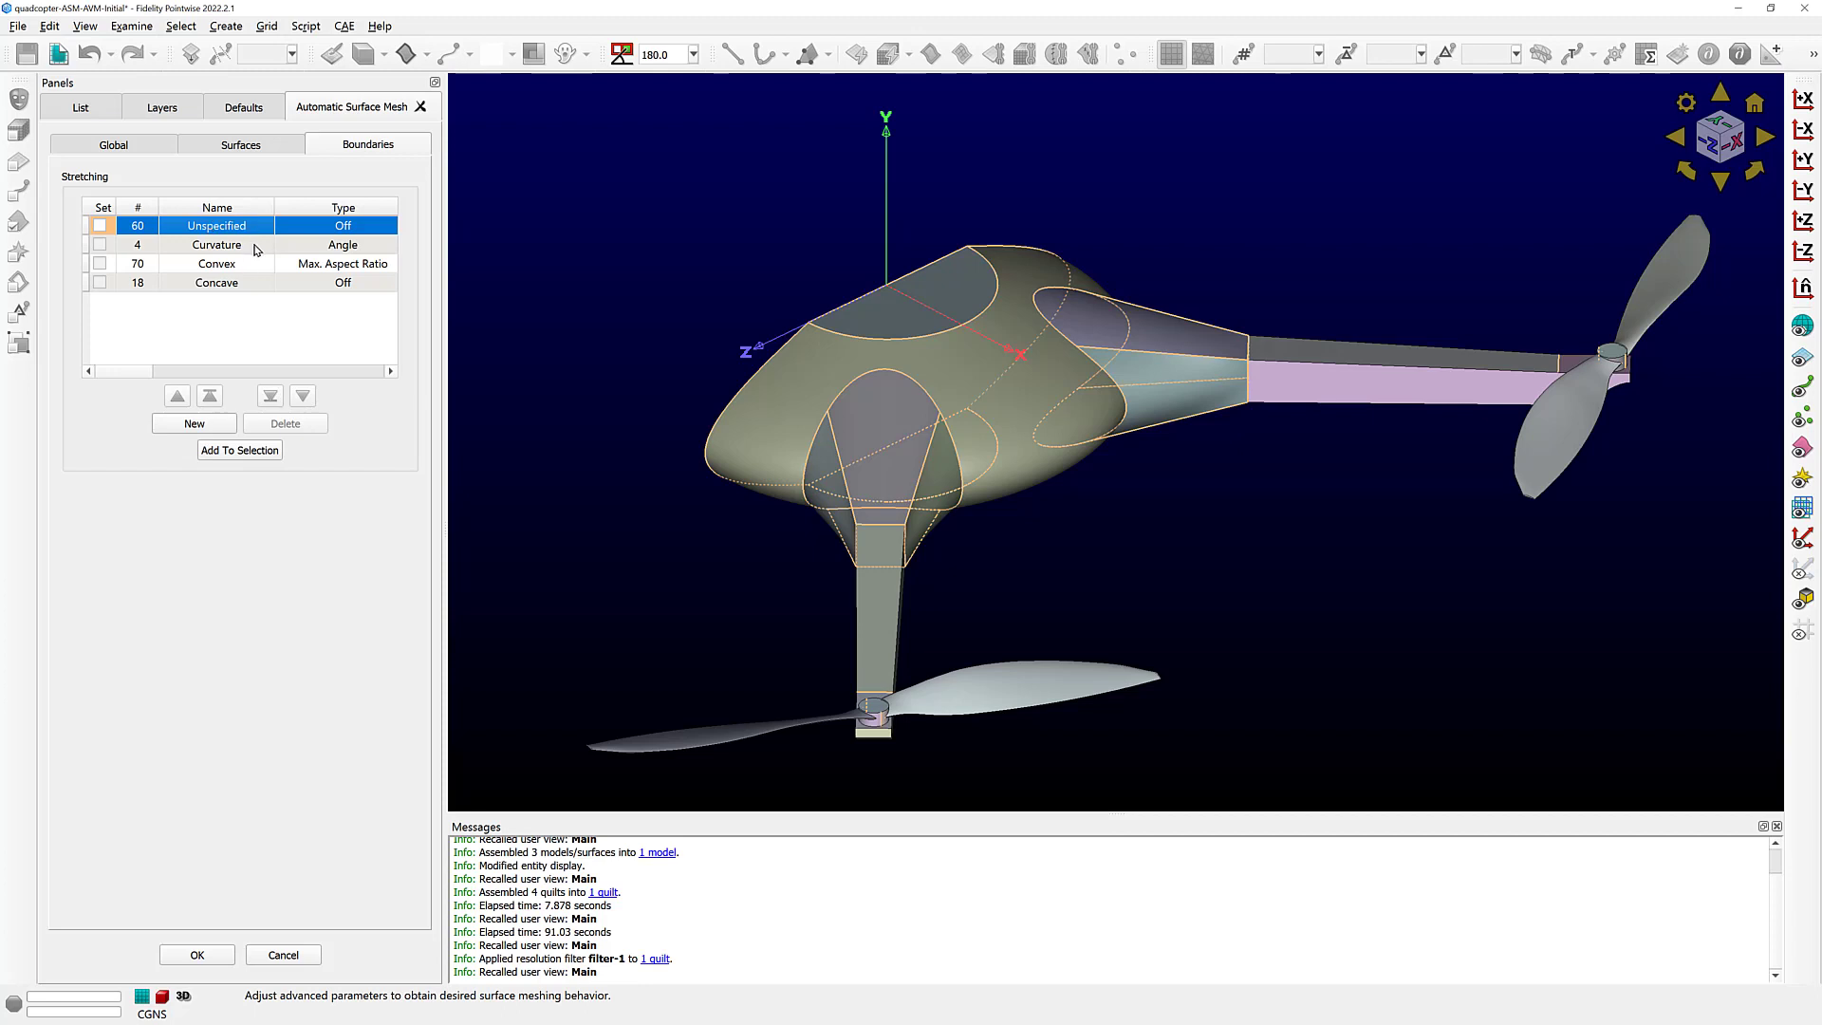
pyautogui.moveTo(242, 288)
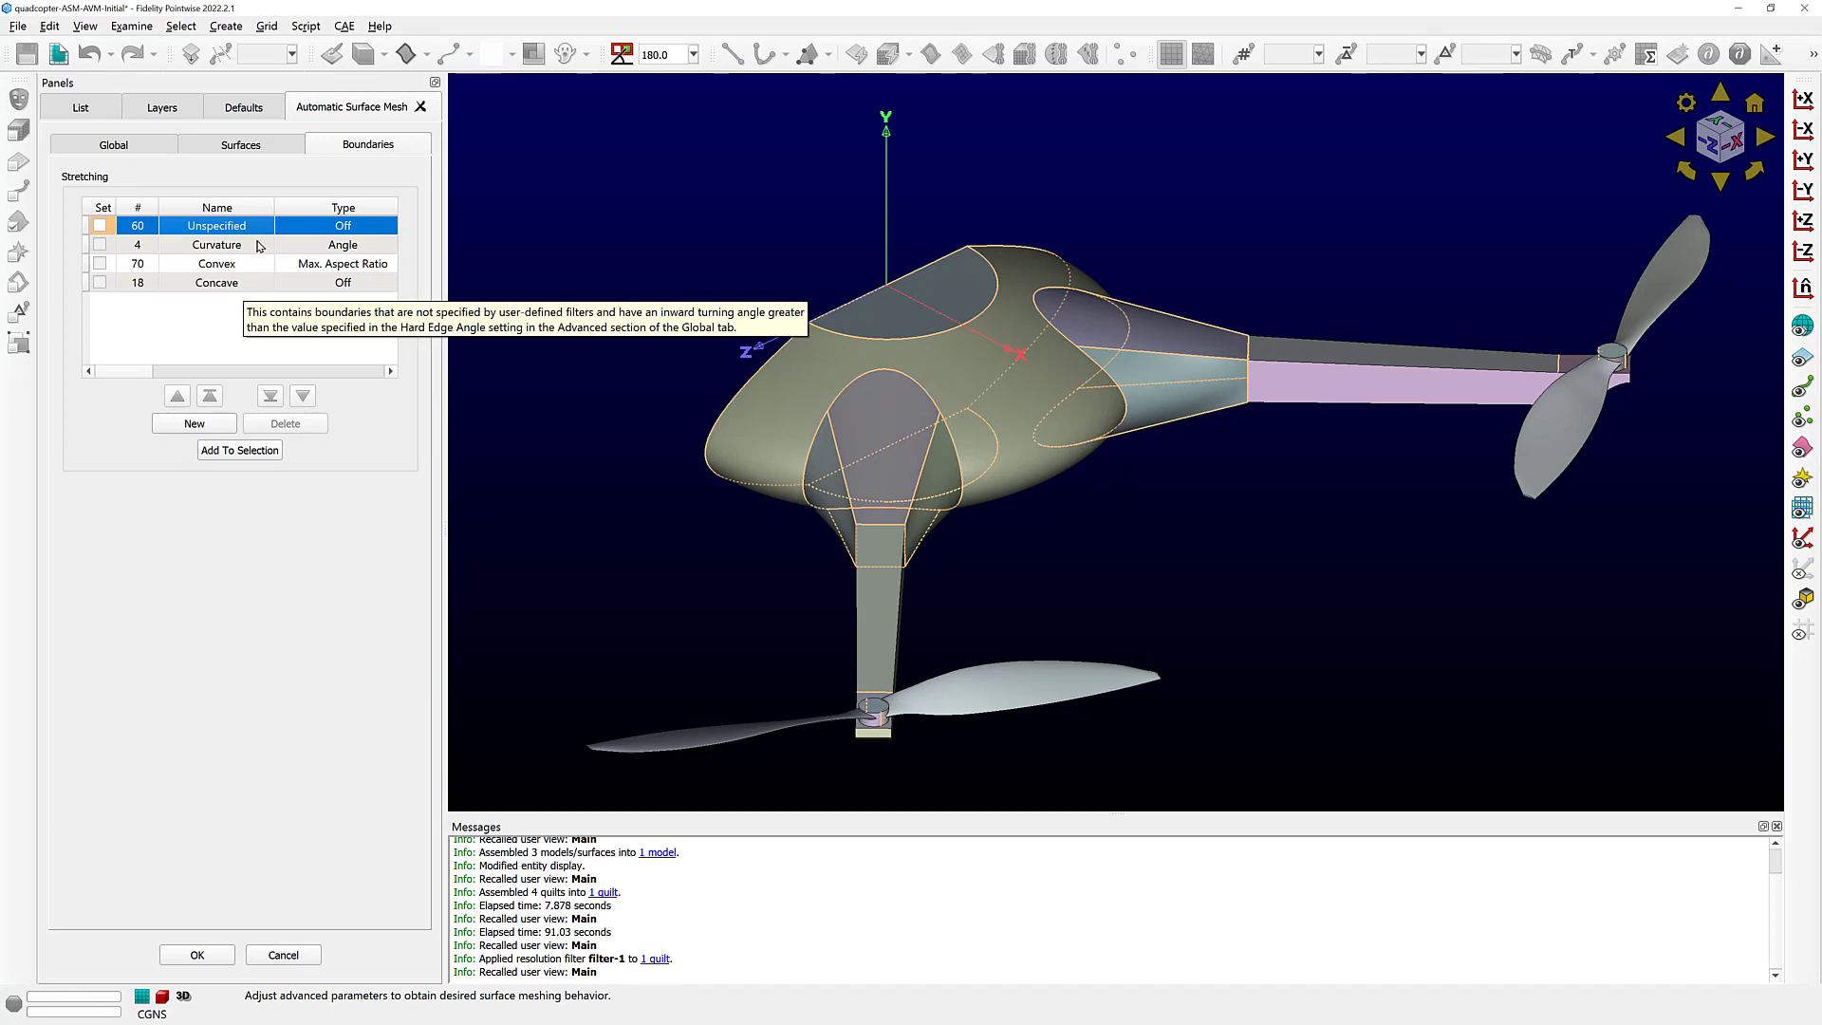
pyautogui.click(258, 246)
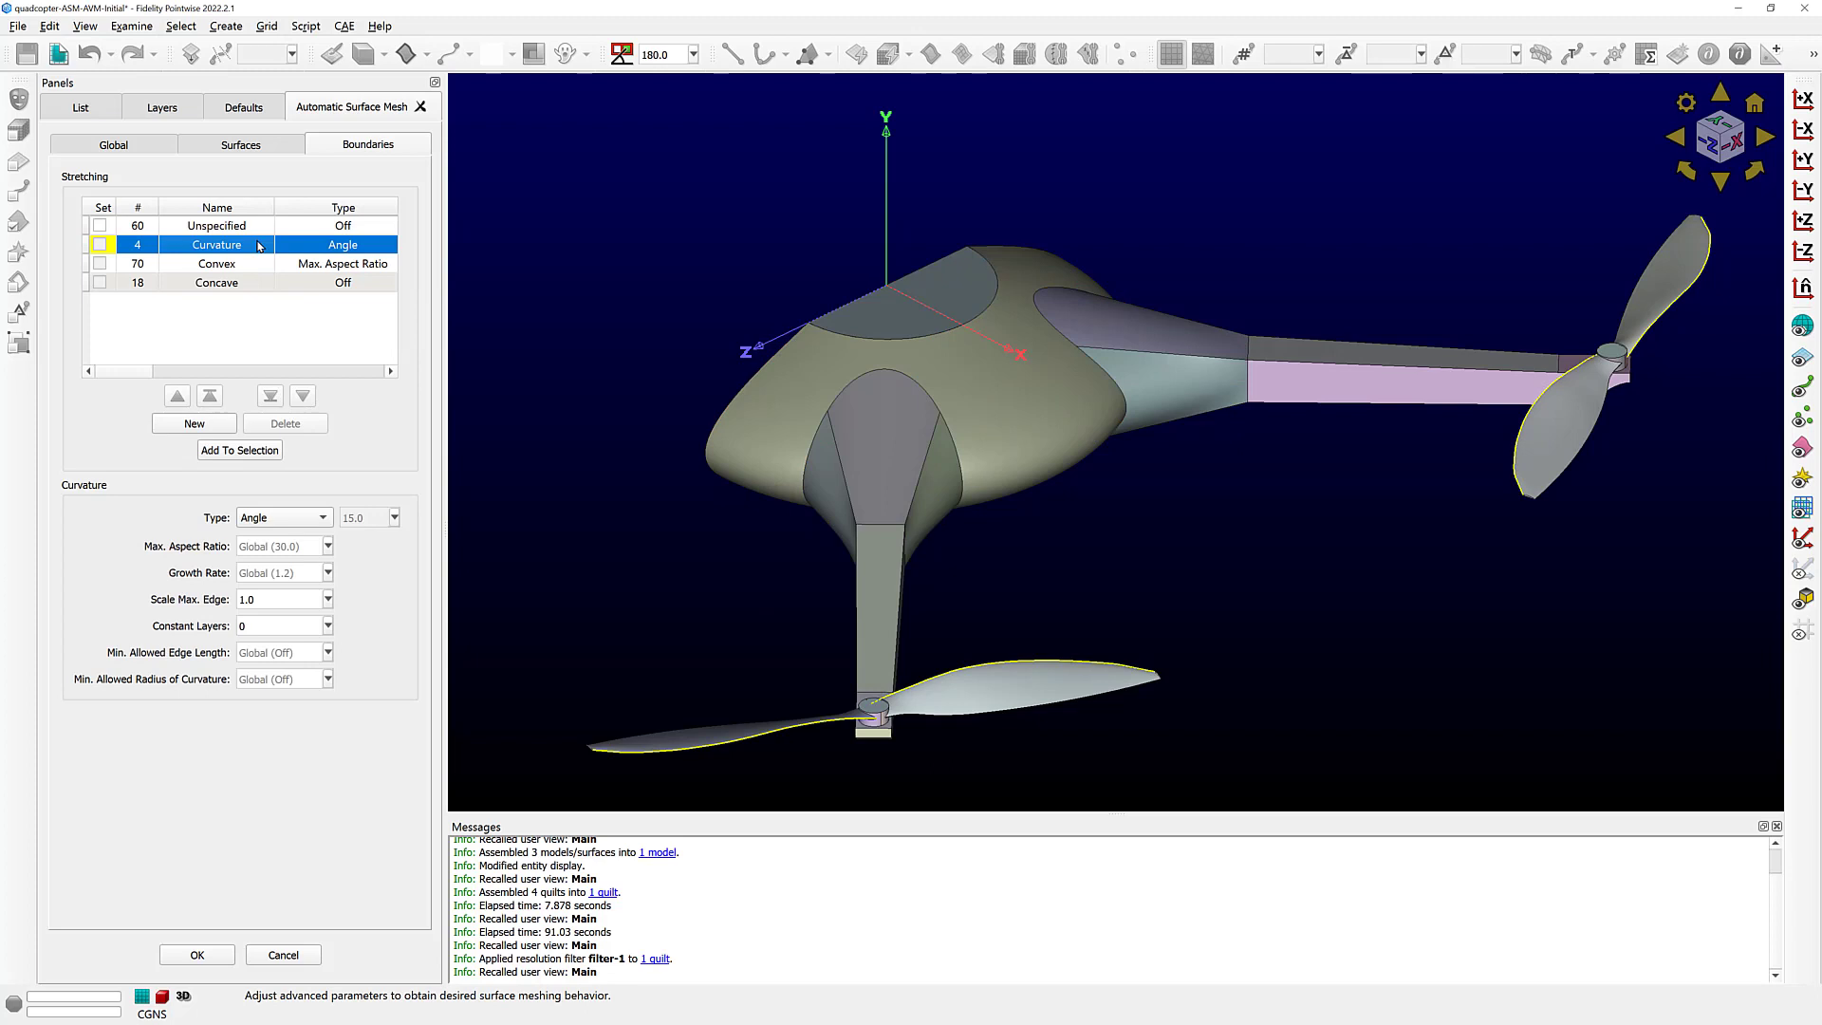
pyautogui.click(239, 265)
pyautogui.click(240, 284)
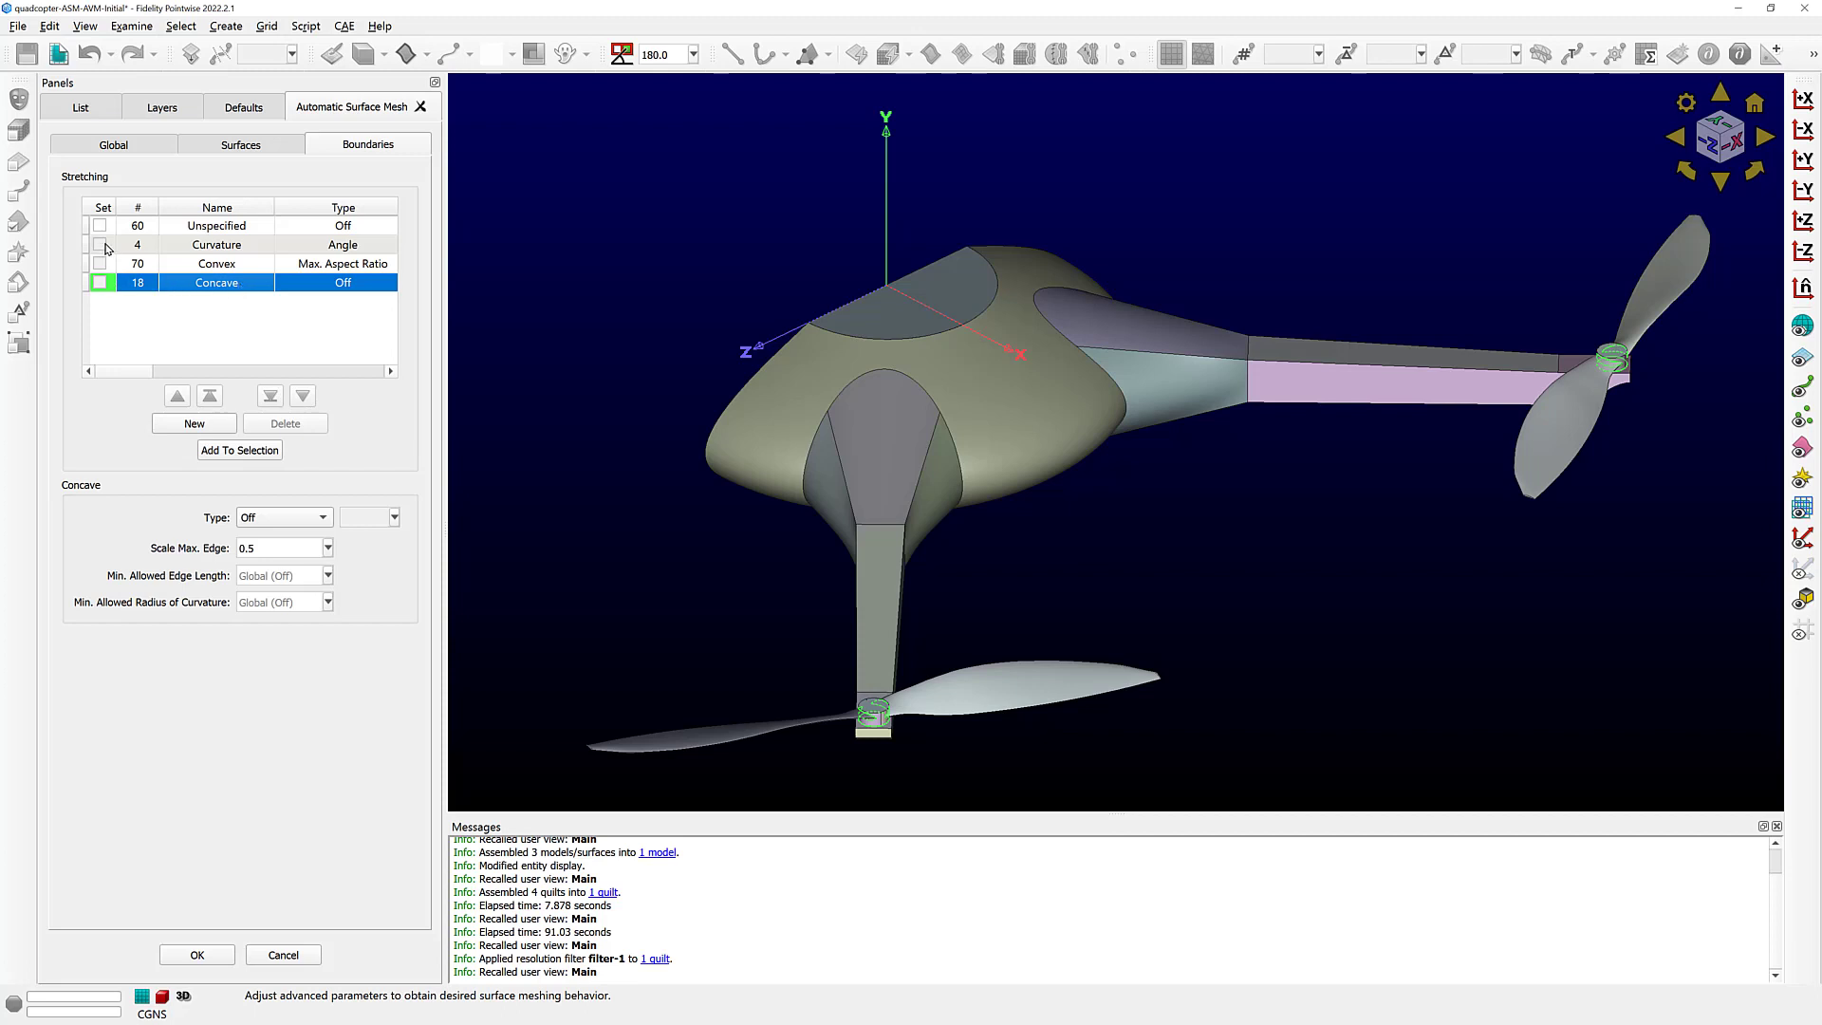
pyautogui.click(197, 246)
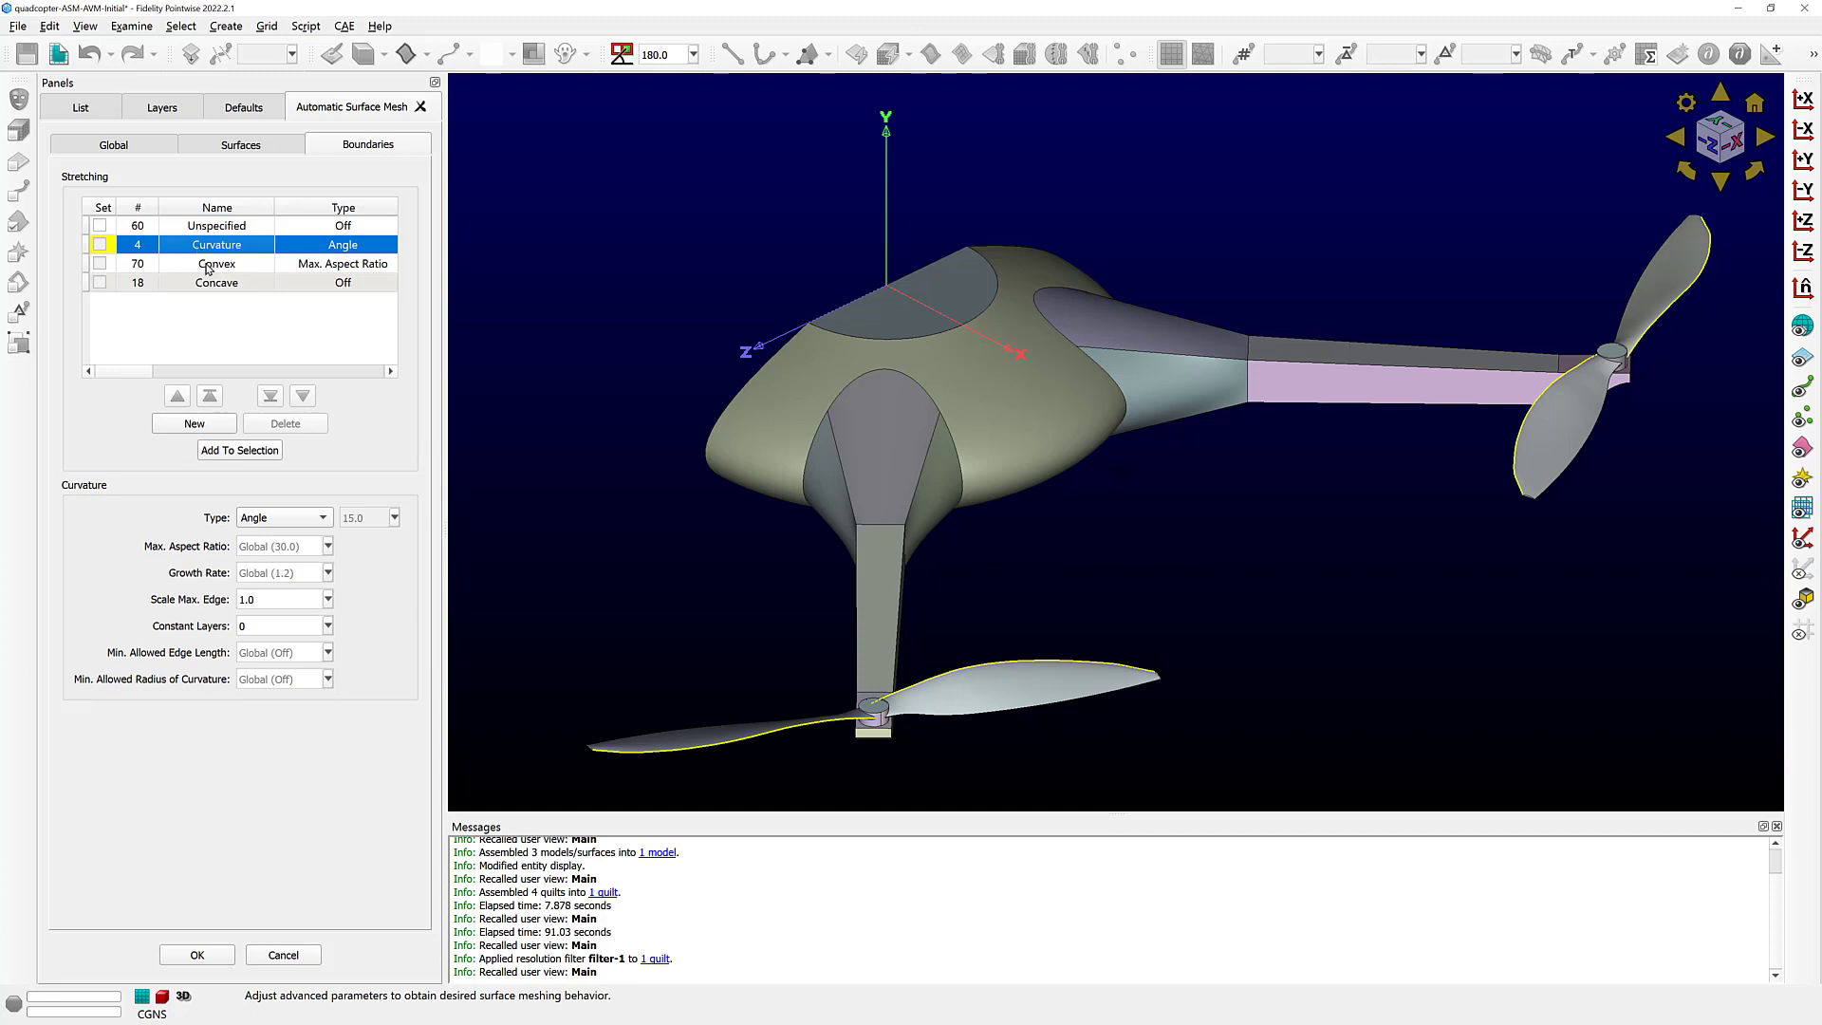
pyautogui.click(212, 266)
pyautogui.click(215, 285)
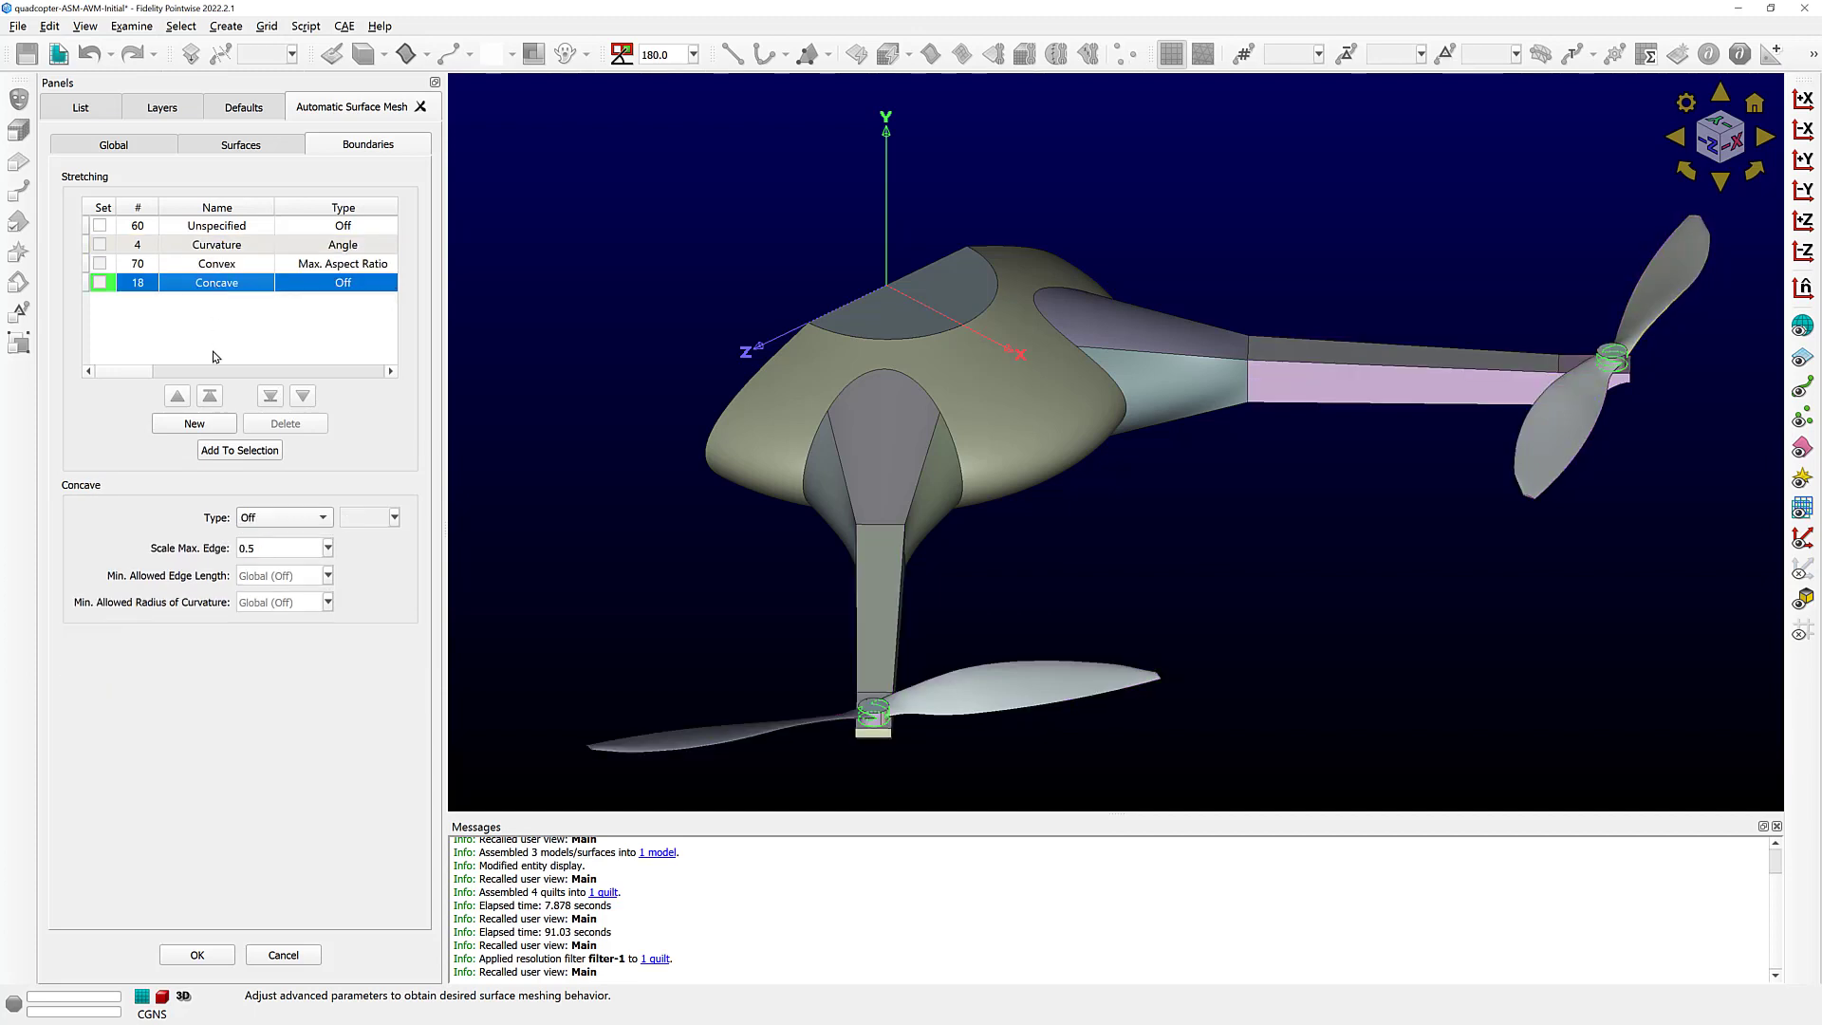
# - Create a new boundary filter and apply it to the edge between Arm-6 and Arm-10 on the front arm
pyautogui.click(203, 426)
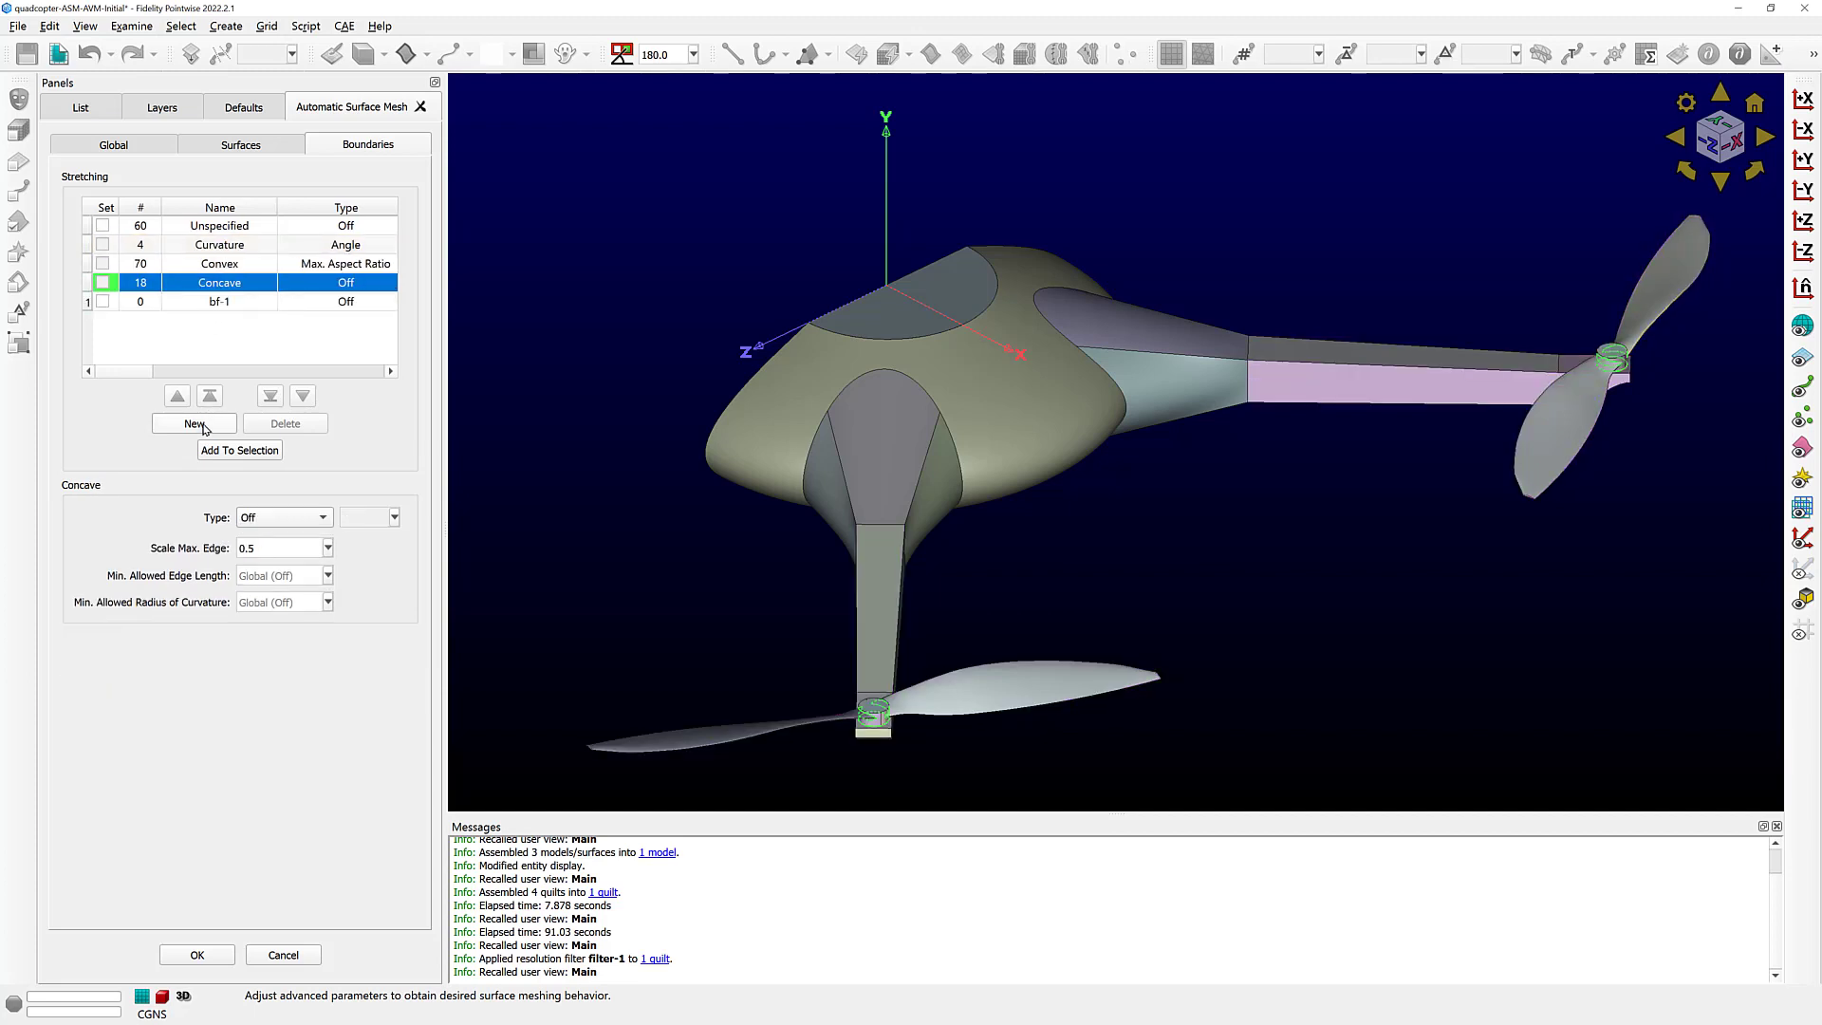
pyautogui.click(225, 302)
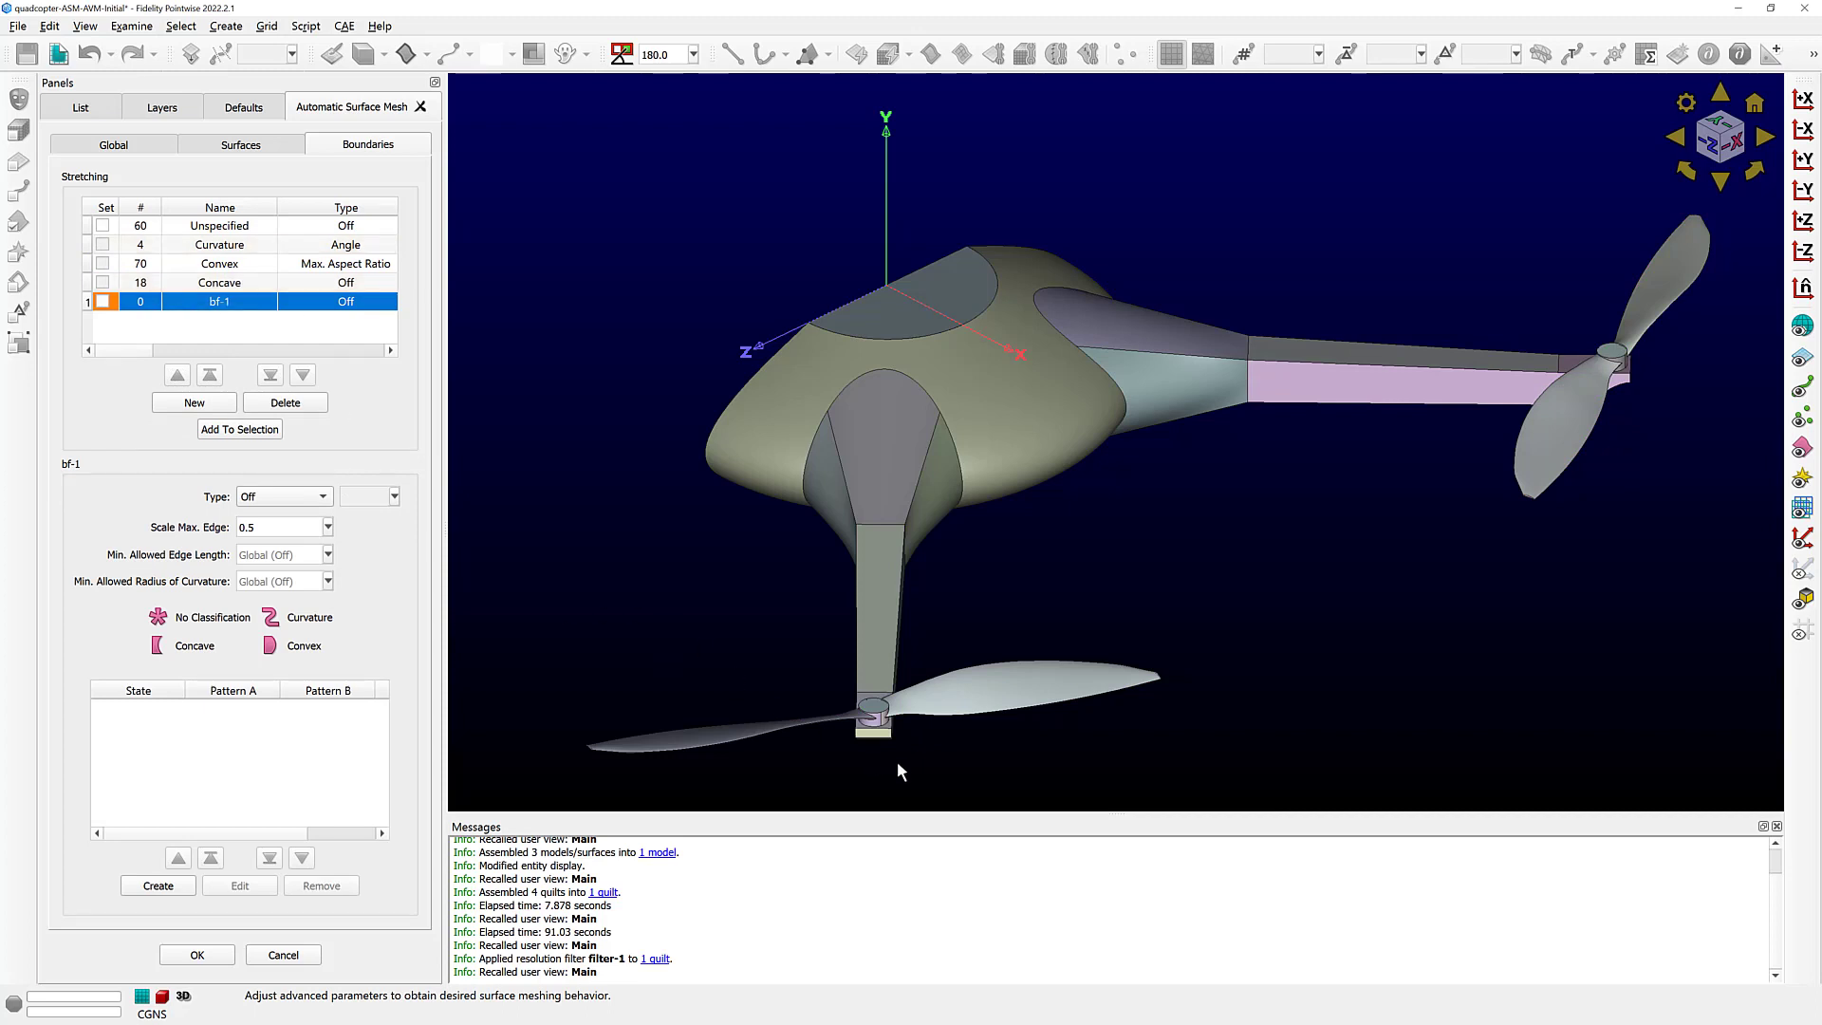
pyautogui.scroll(4, 907, 669)
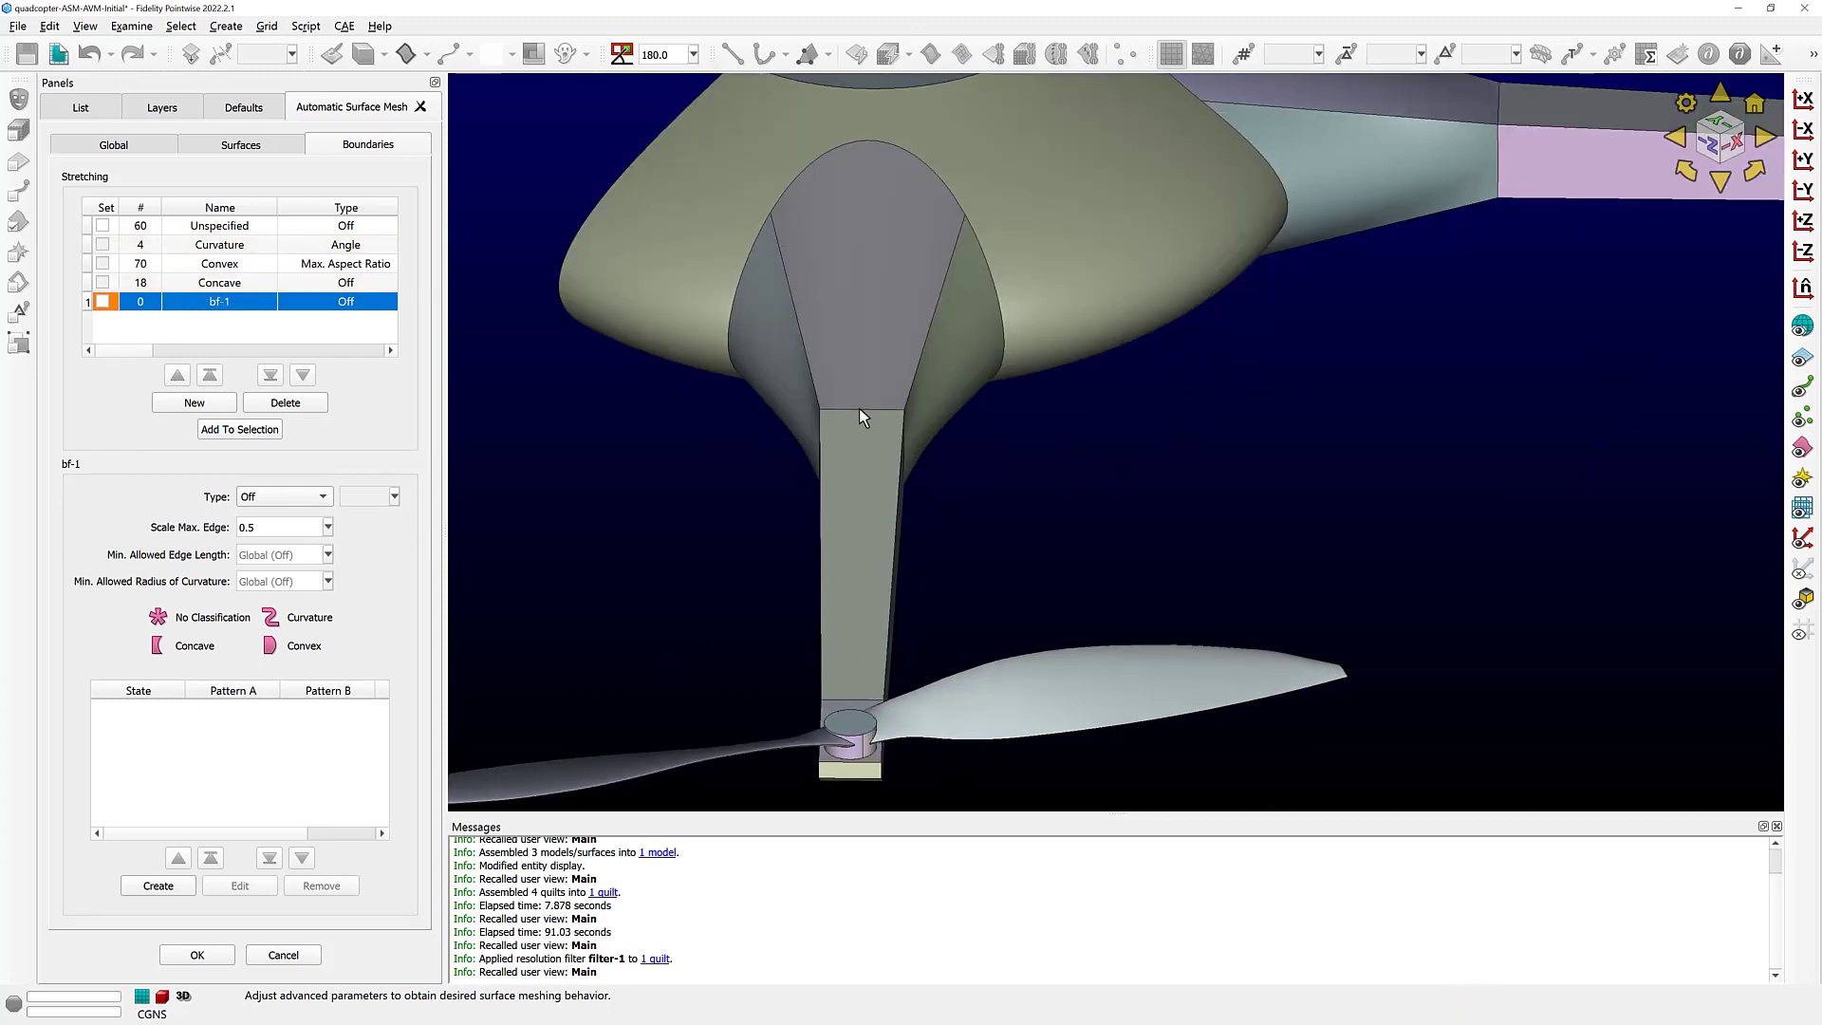
pyautogui.click(860, 410)
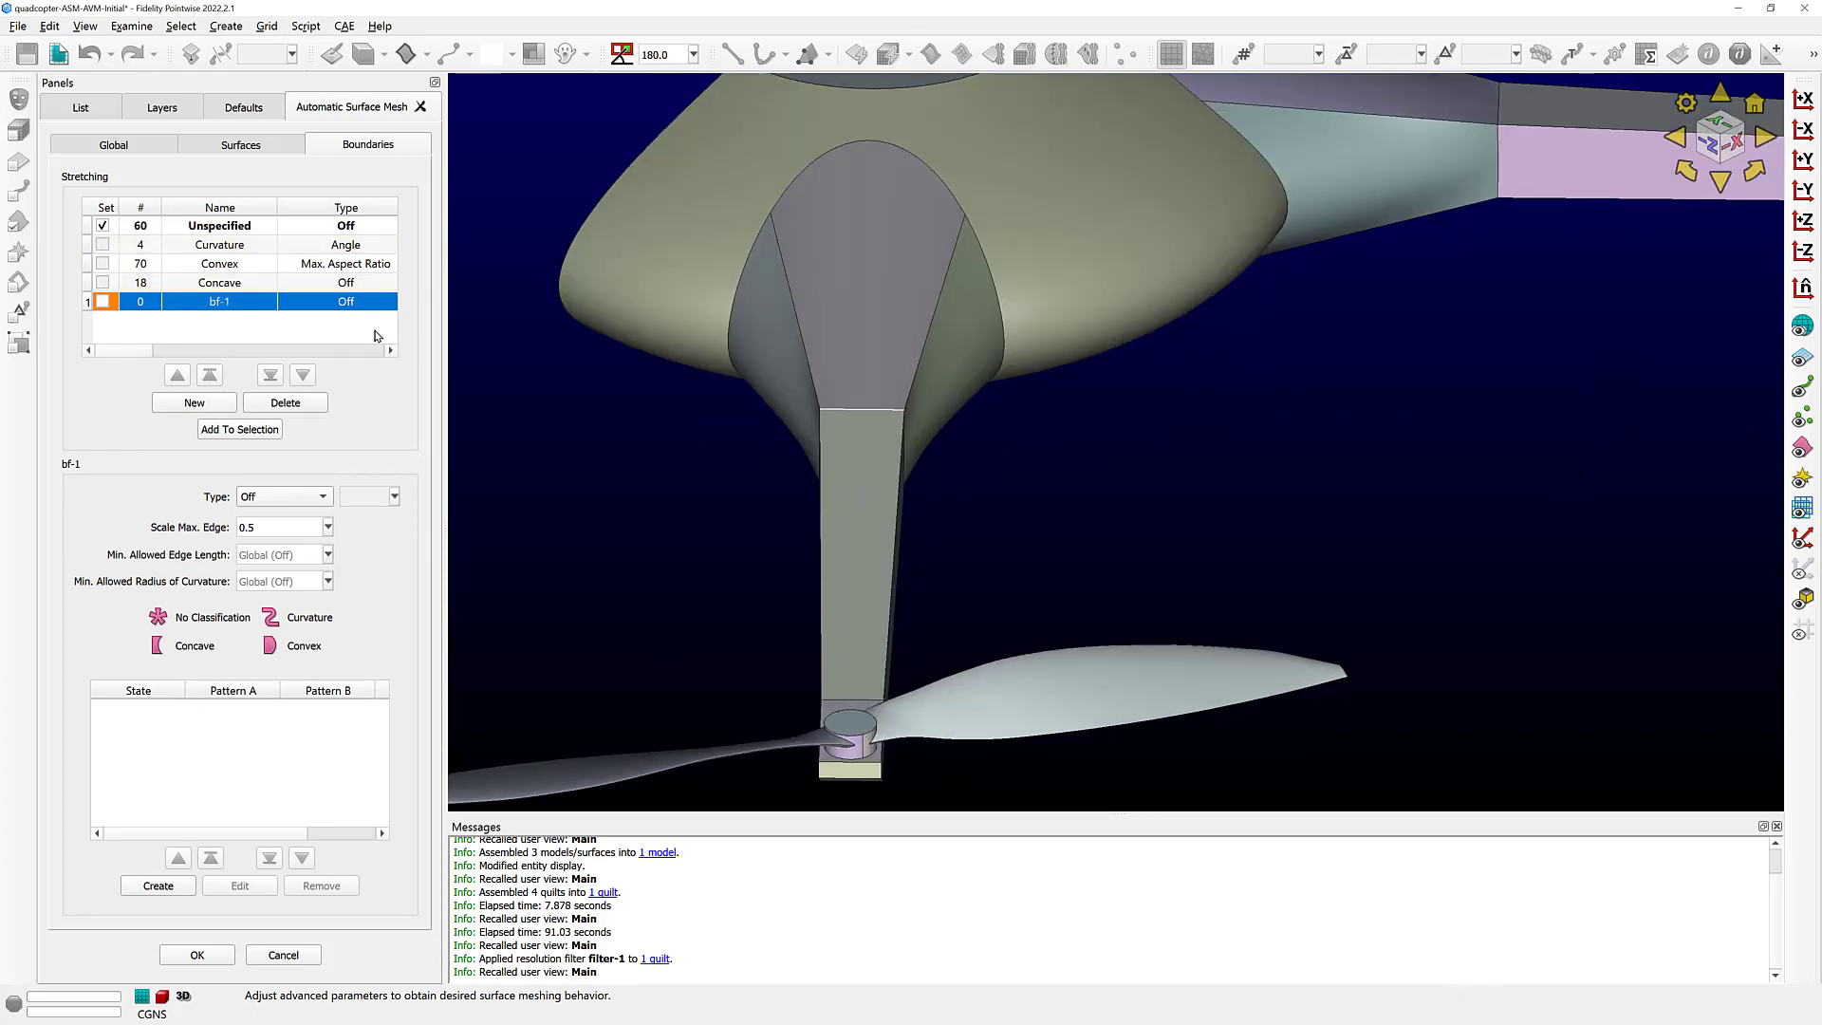
pyautogui.click(103, 302)
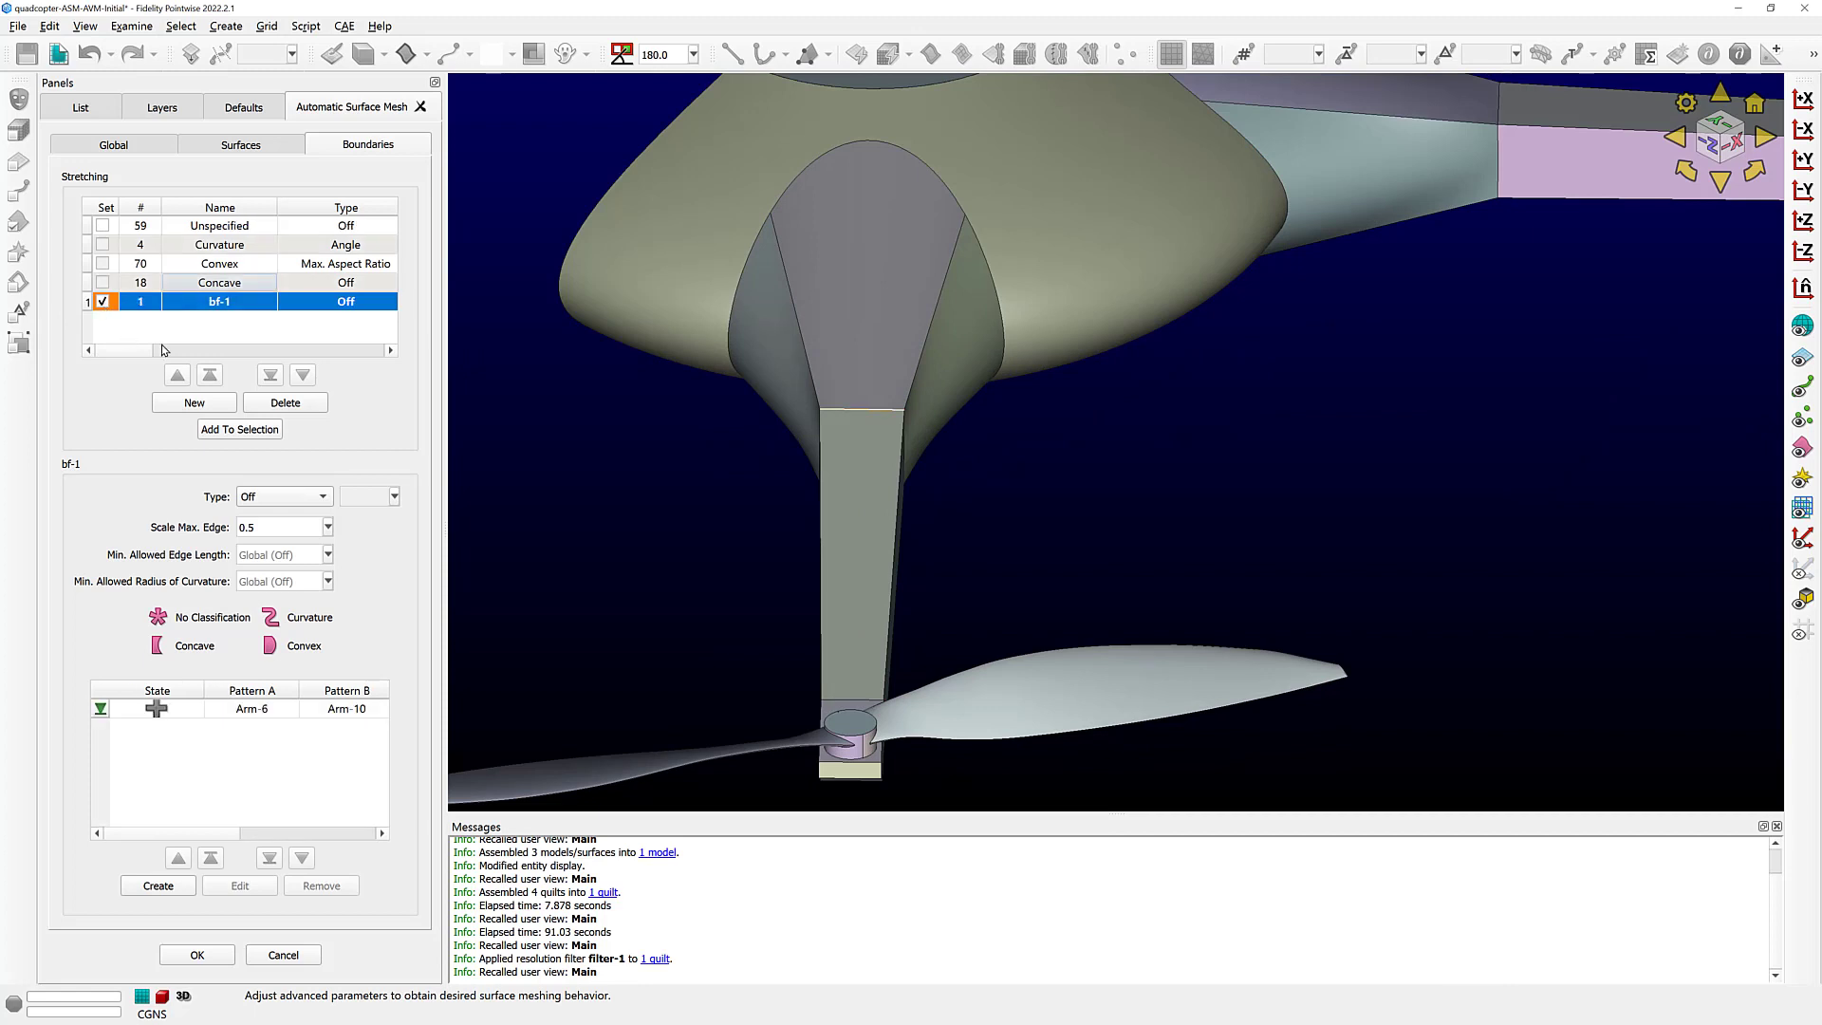
# - Check the stretching types available for the new boundary filter, leave it Off, and delete the filter
pyautogui.click(349, 302)
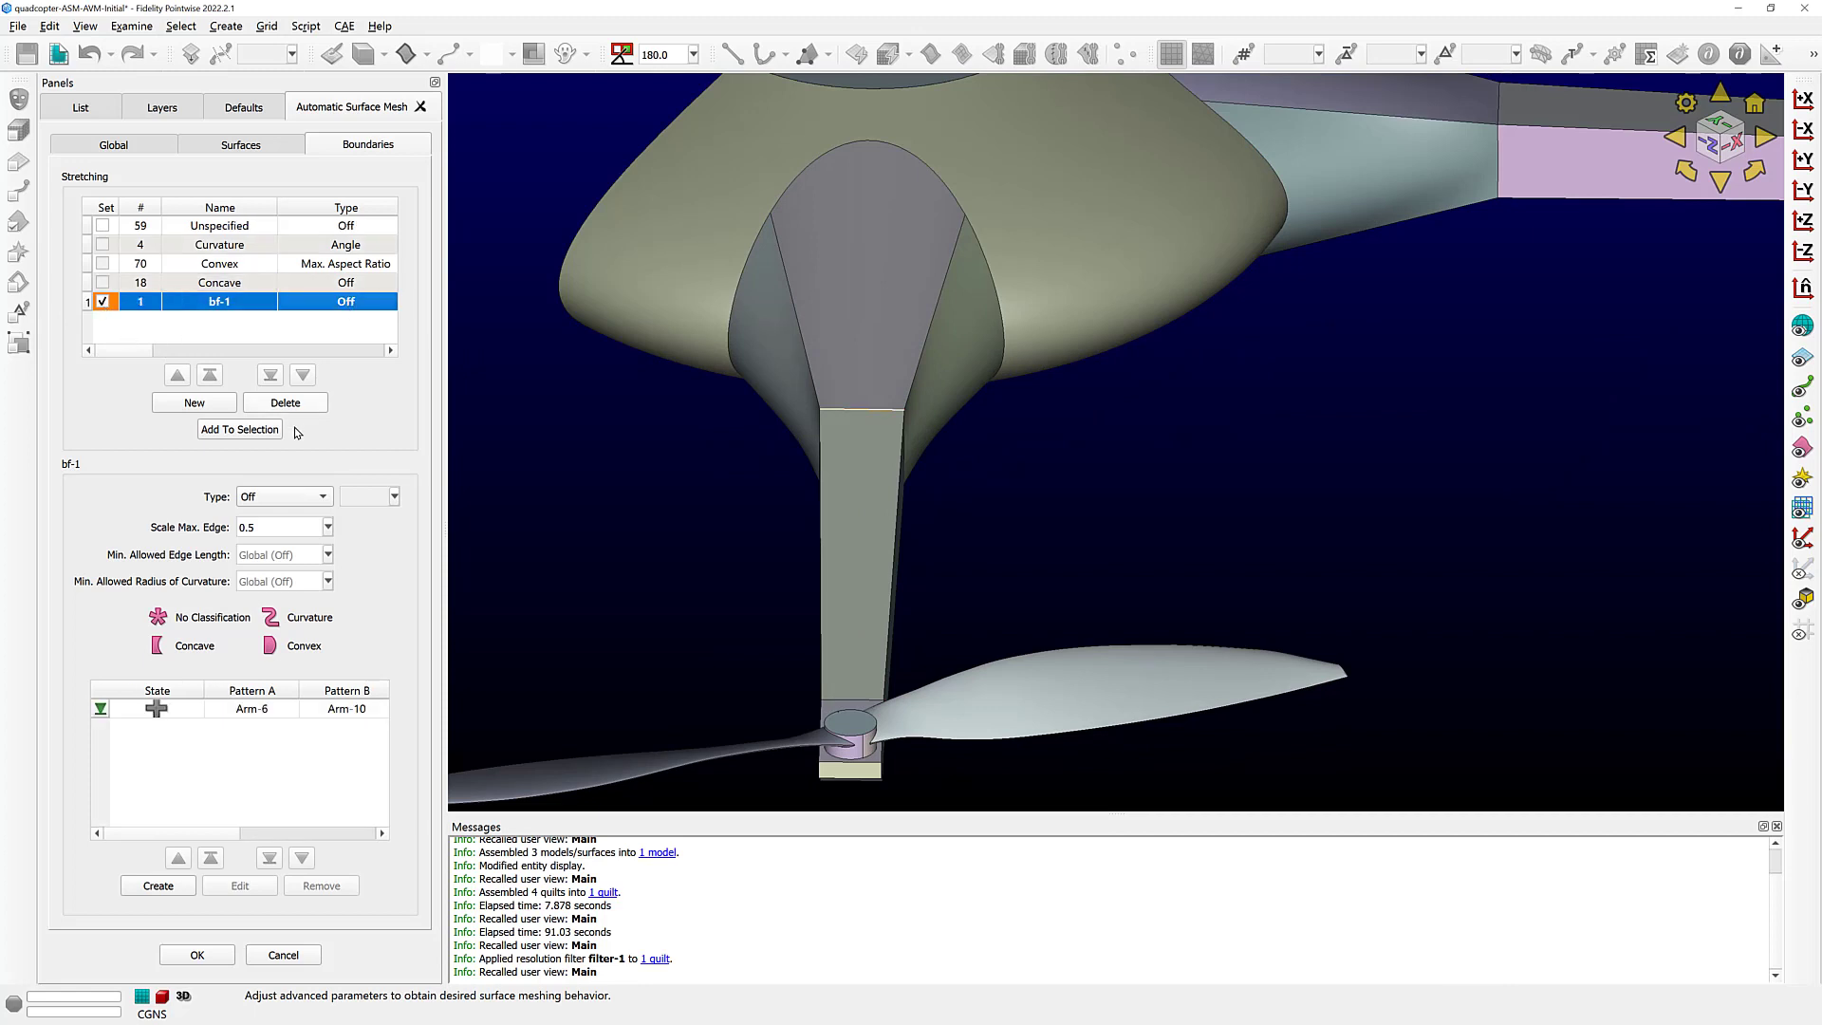
pyautogui.click(309, 499)
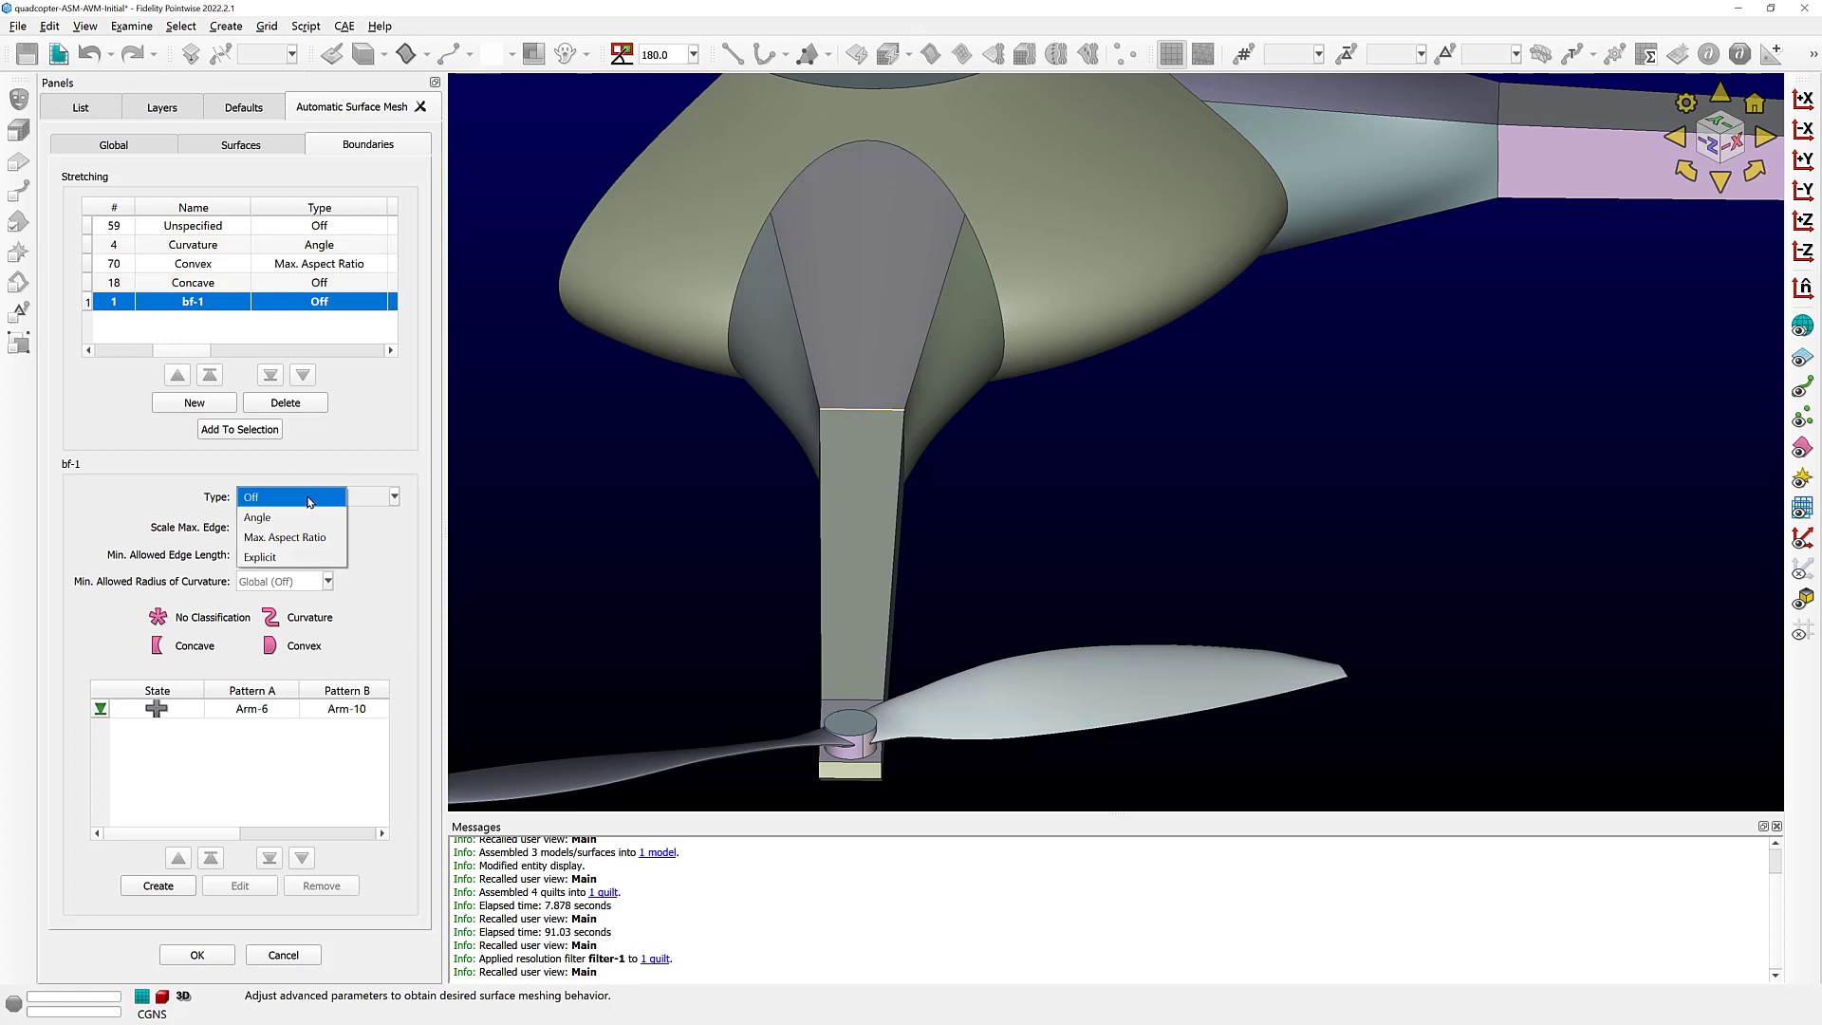
pyautogui.click(308, 498)
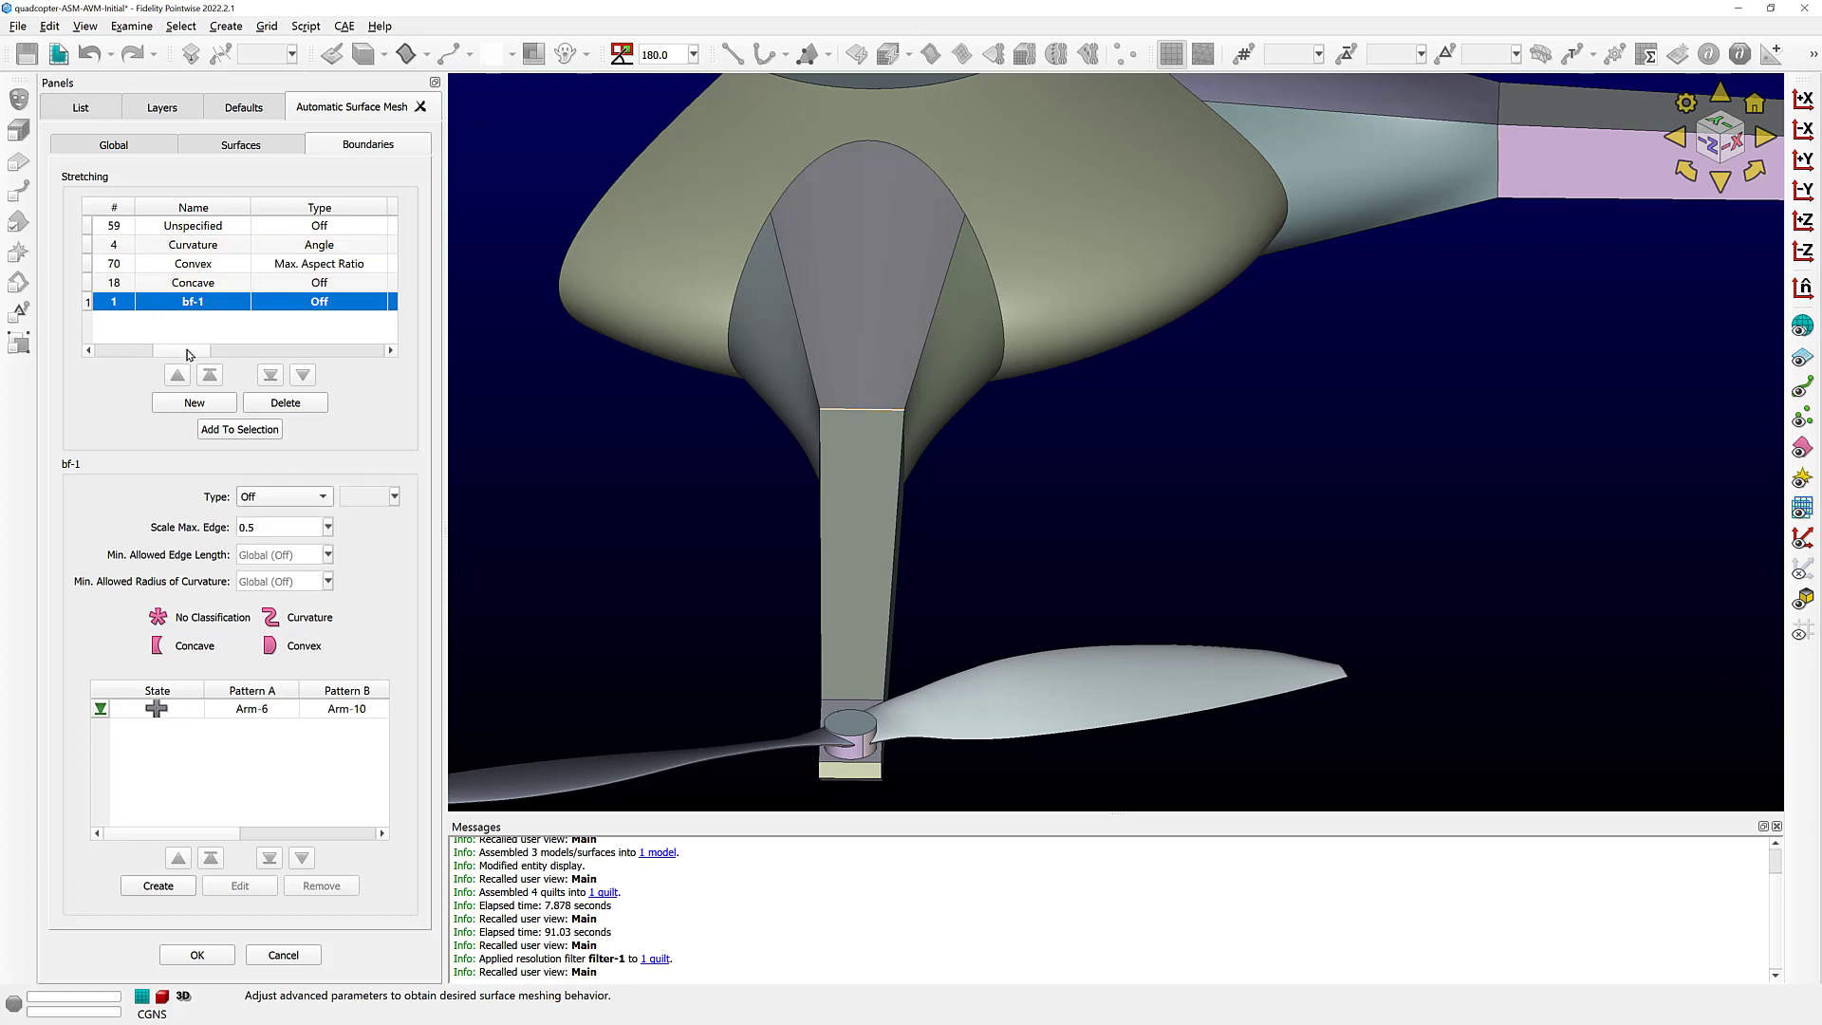
pyautogui.click(209, 302)
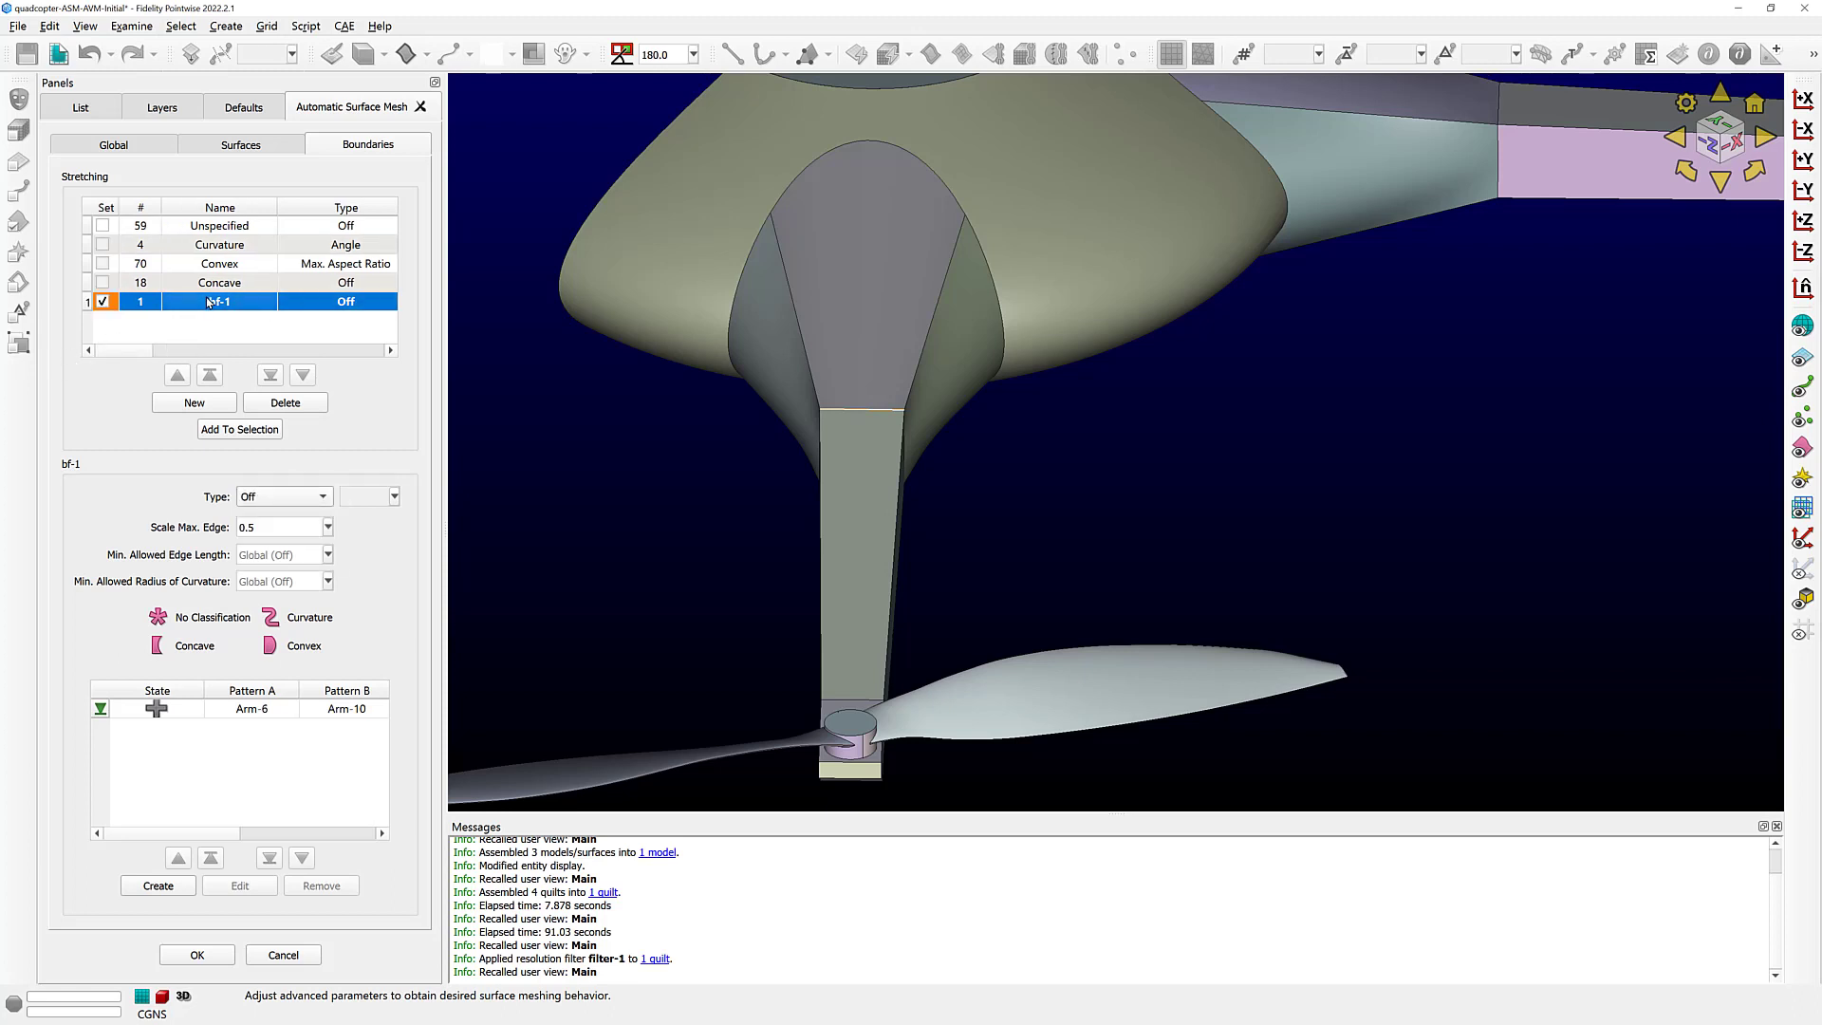
pyautogui.click(290, 404)
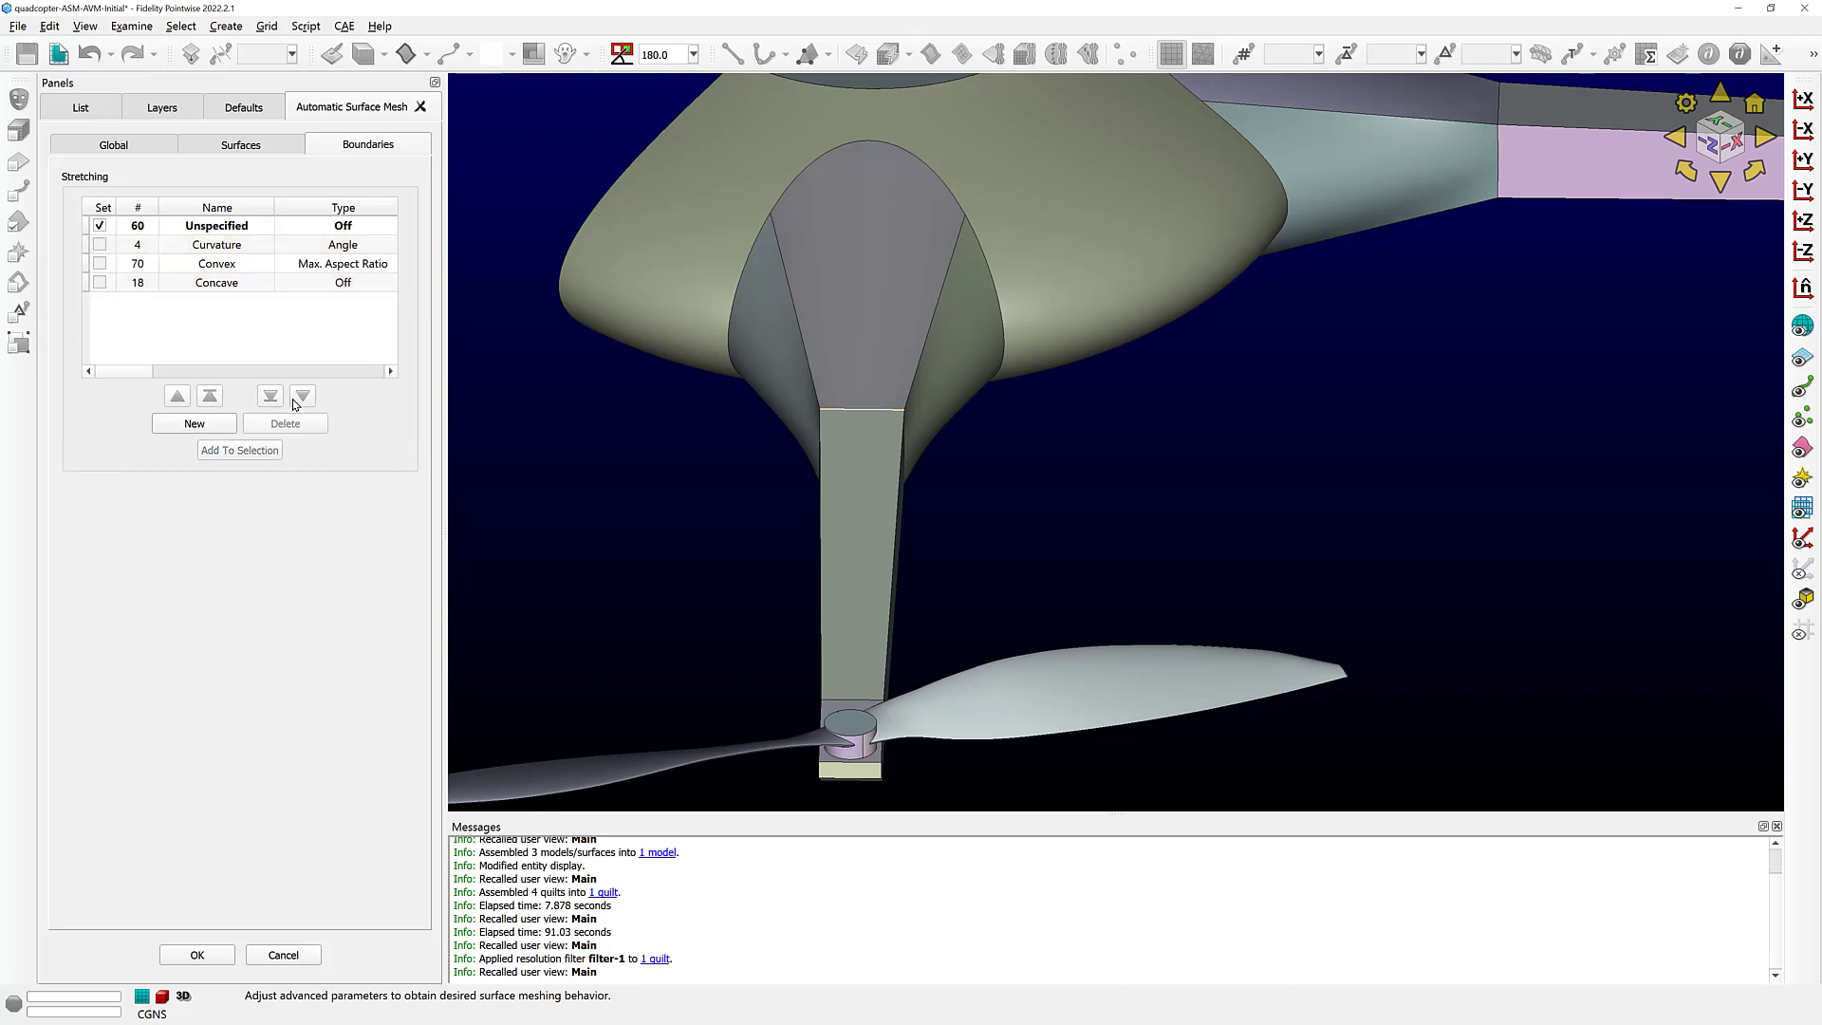
# - Turn off stretching for the Convex boundary filter by setting its type to Off, and deselect the filter
pyautogui.click(241, 266)
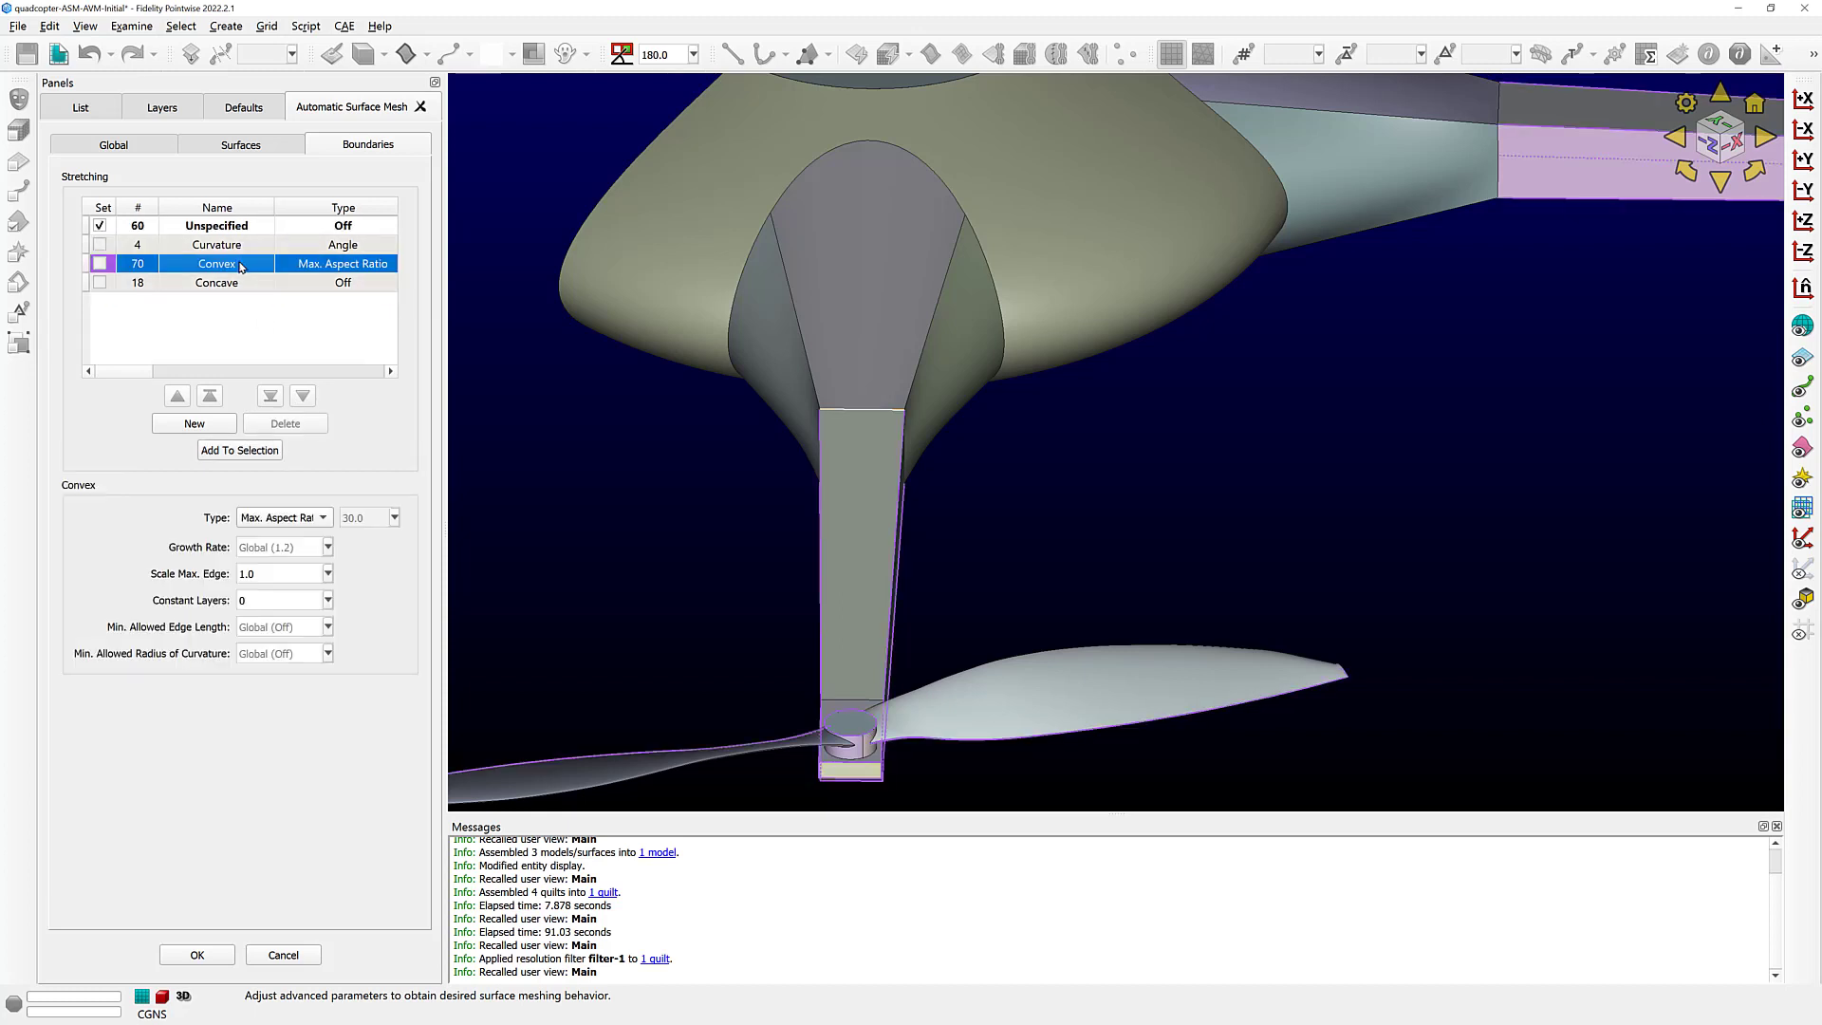
pyautogui.press('F5')
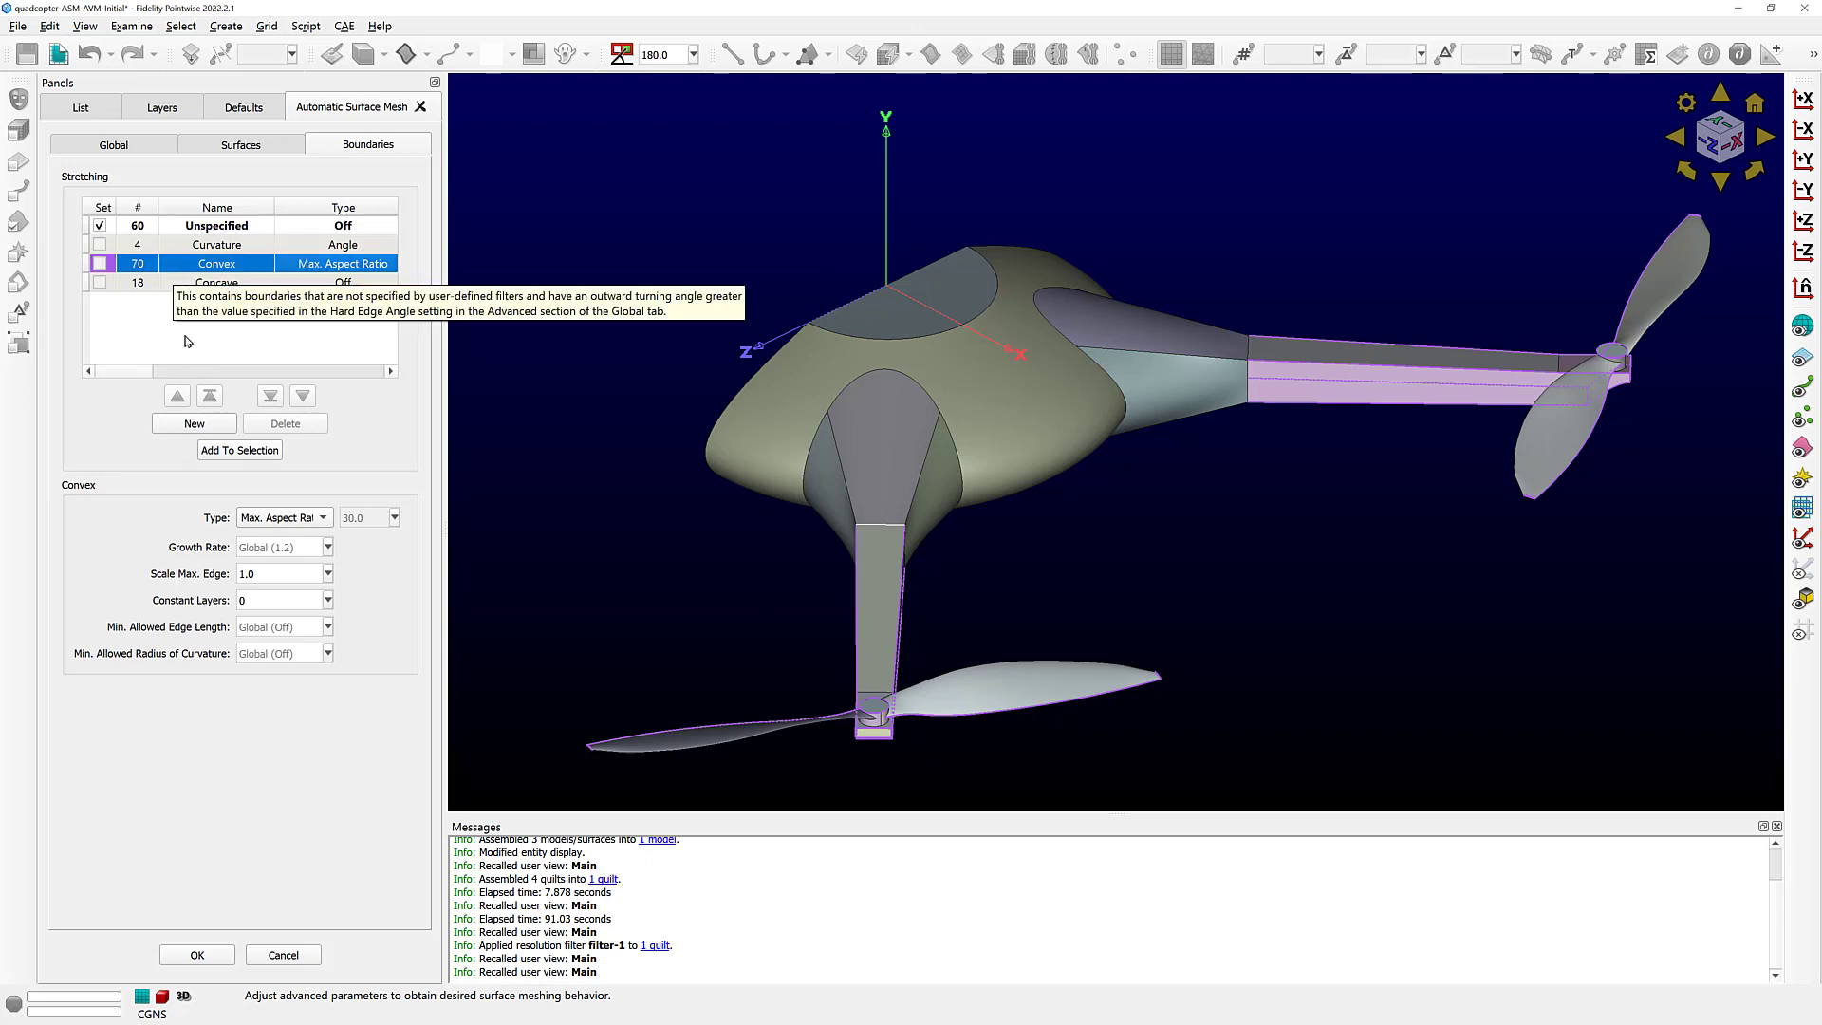
pyautogui.click(290, 521)
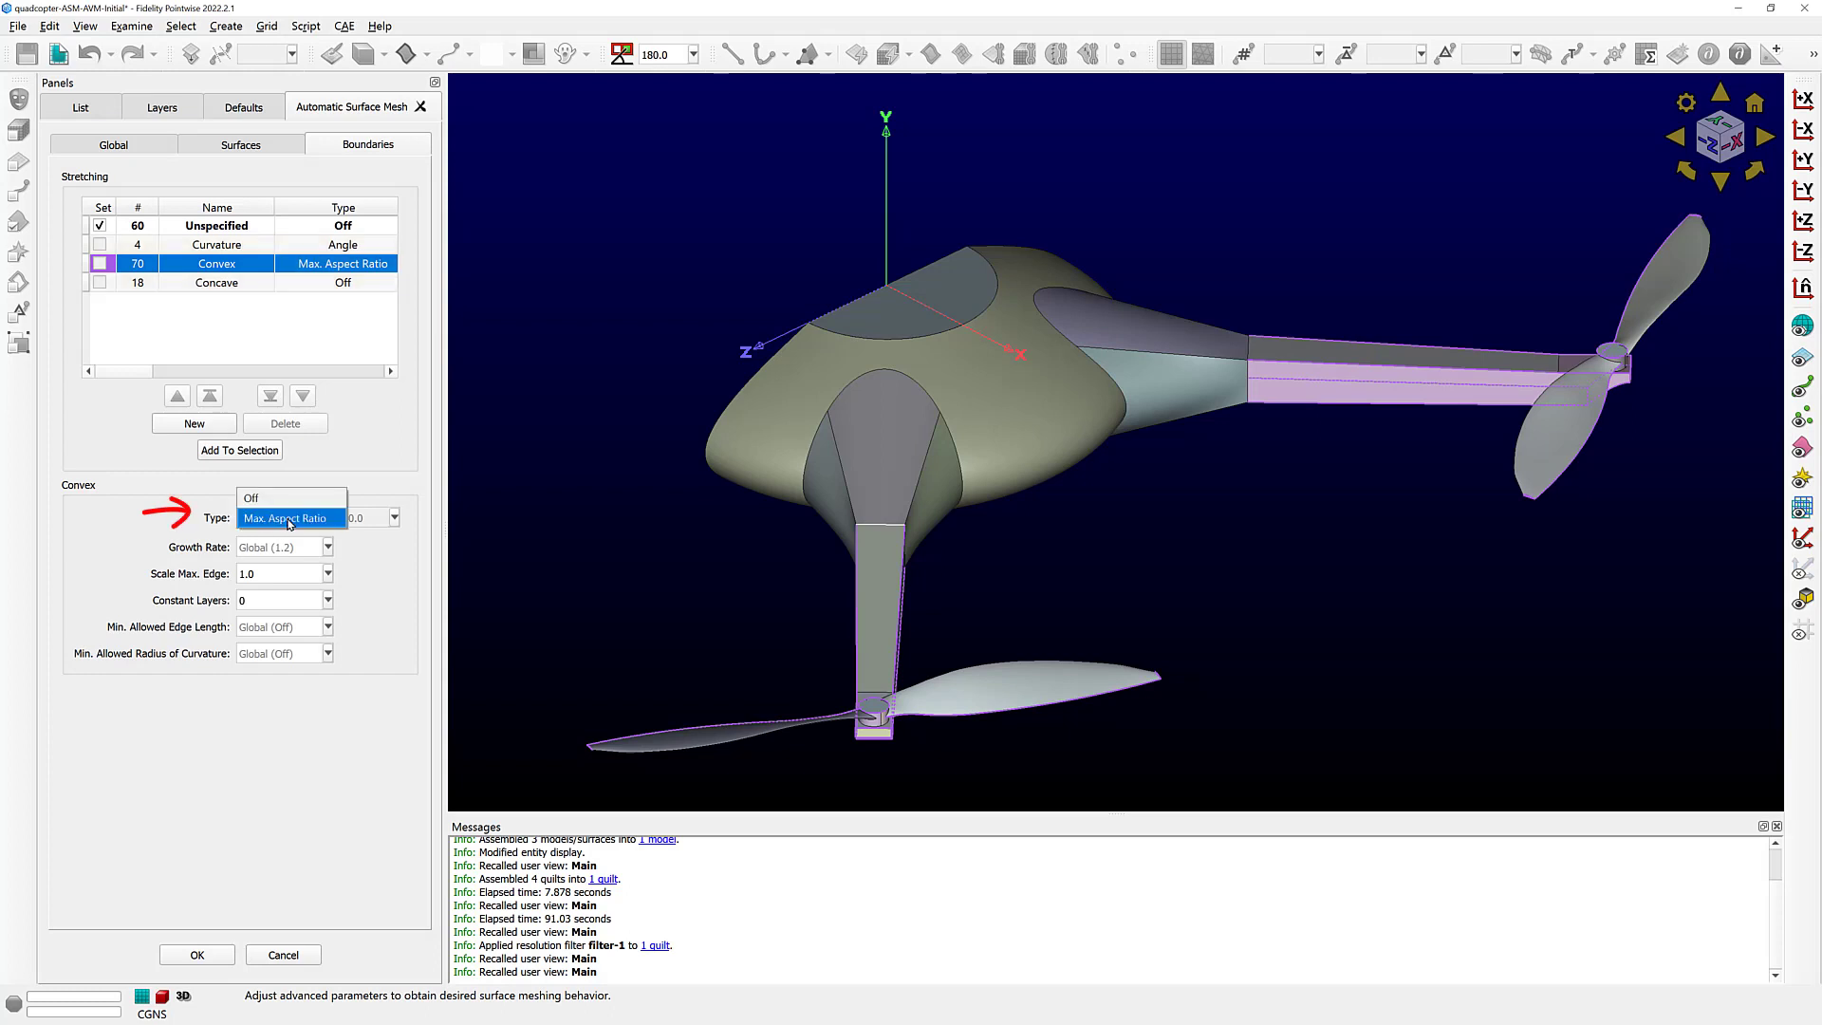
pyautogui.click(254, 498)
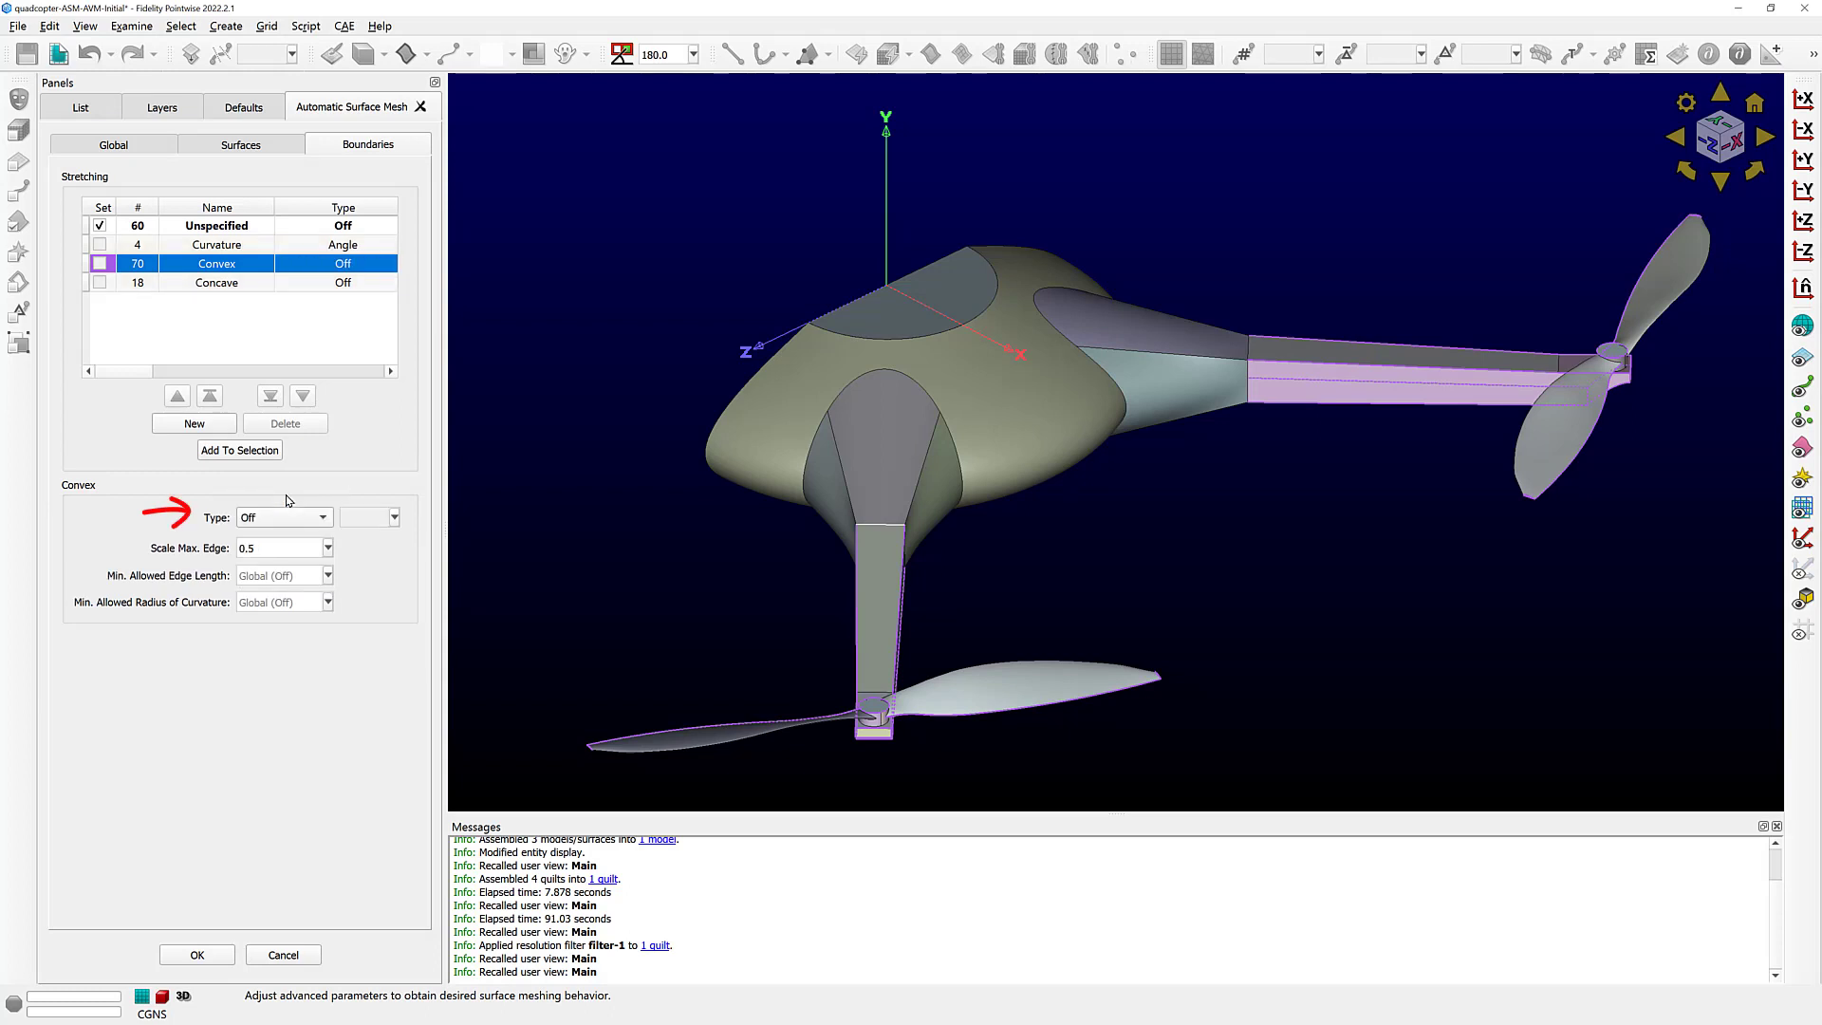
pyautogui.click(299, 336)
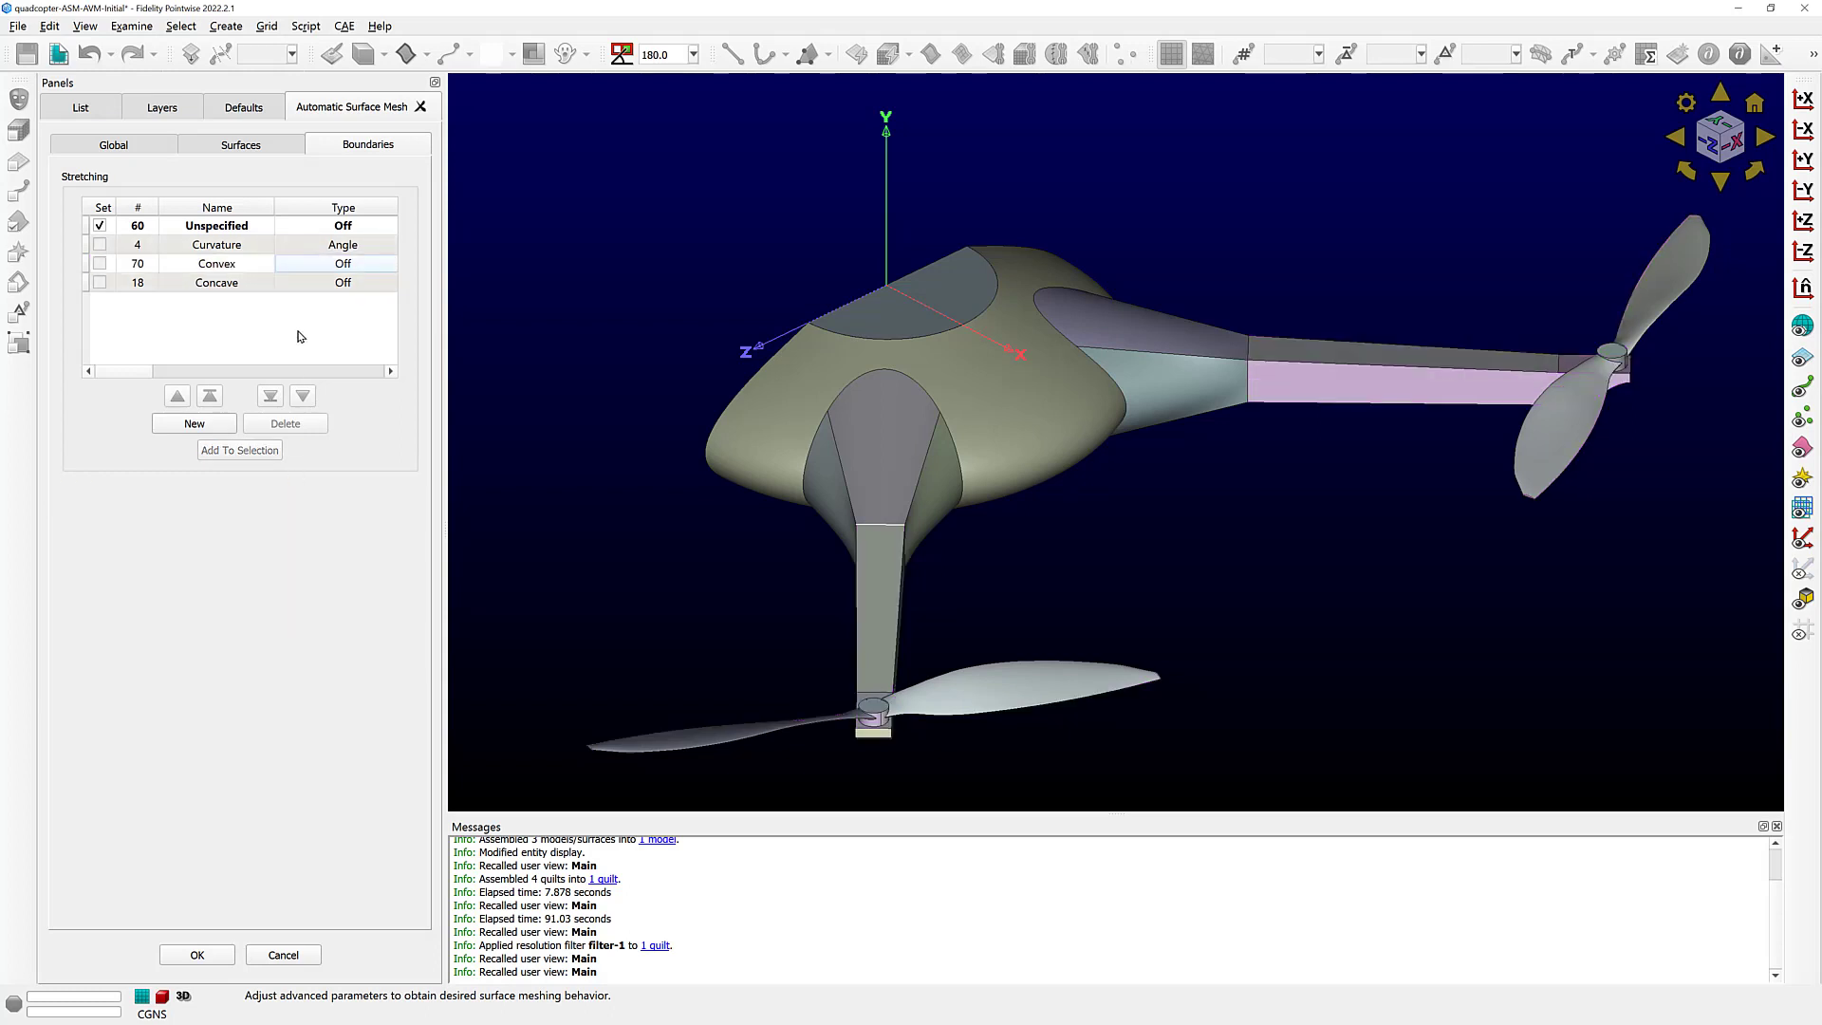
# - Create the surface mesh from the global settings and check the elapsed meshing time
pyautogui.click(114, 145)
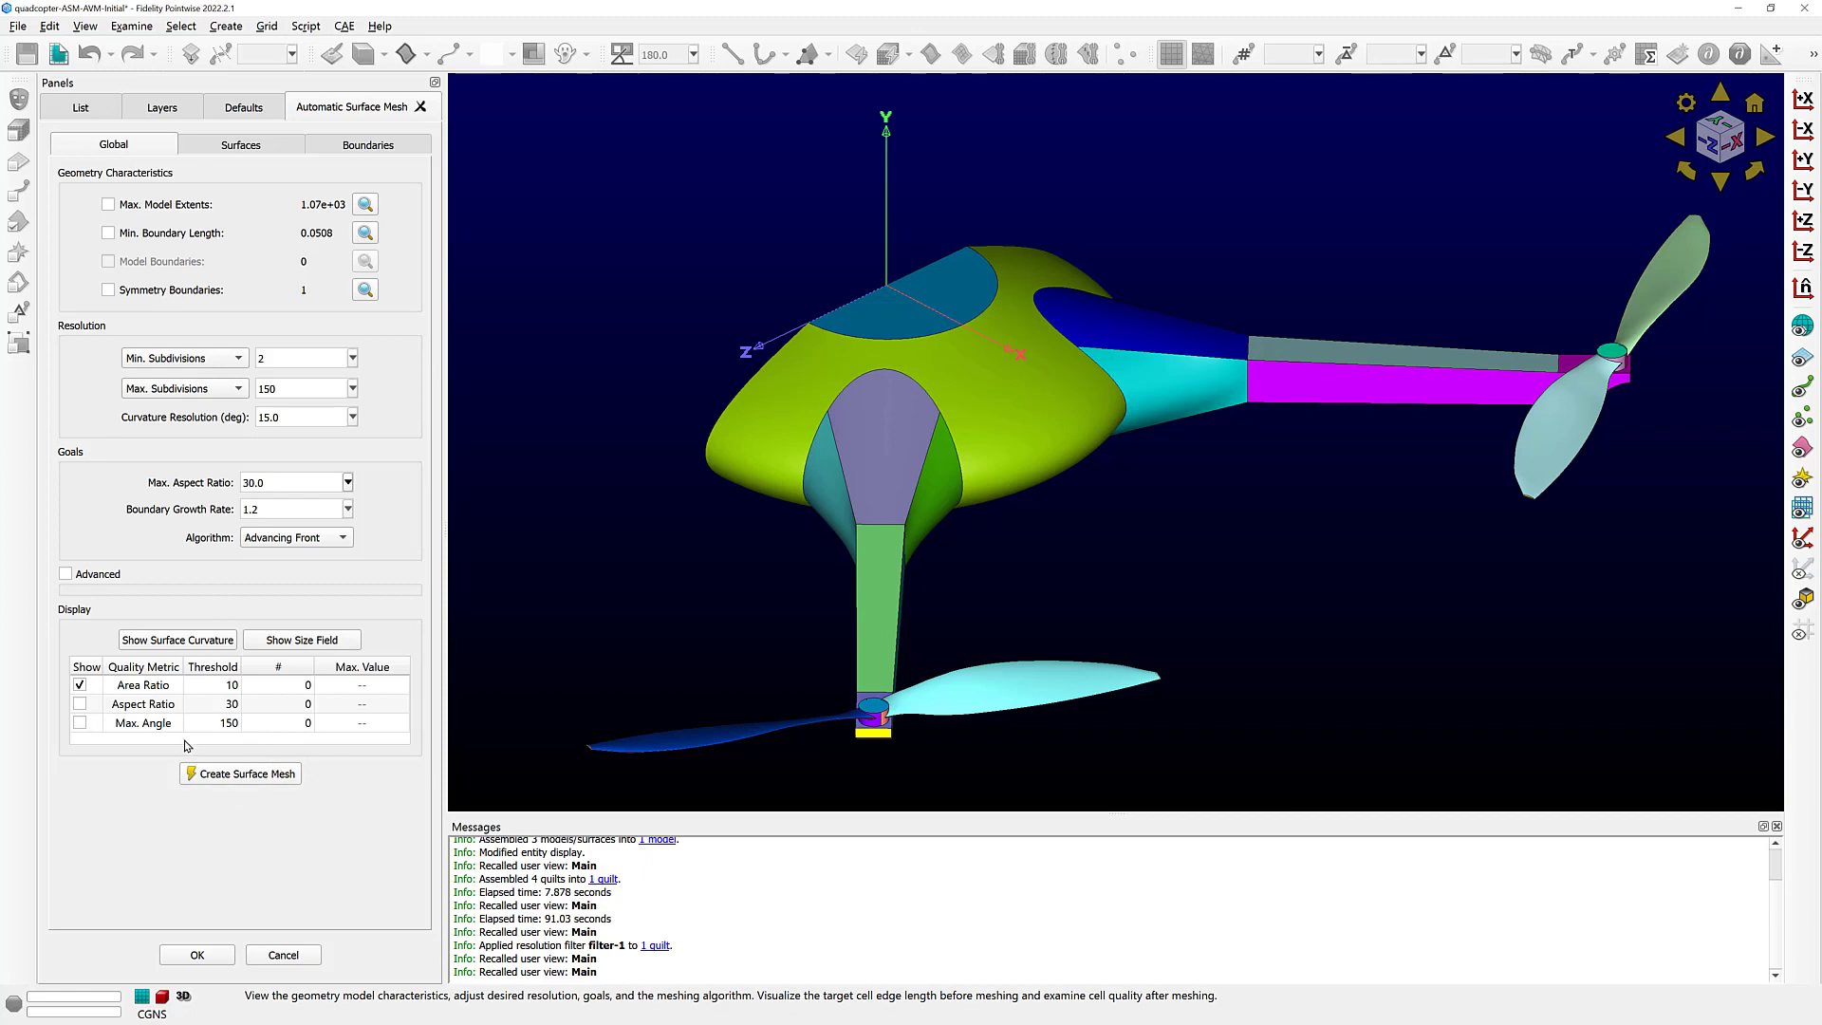
pyautogui.click(241, 774)
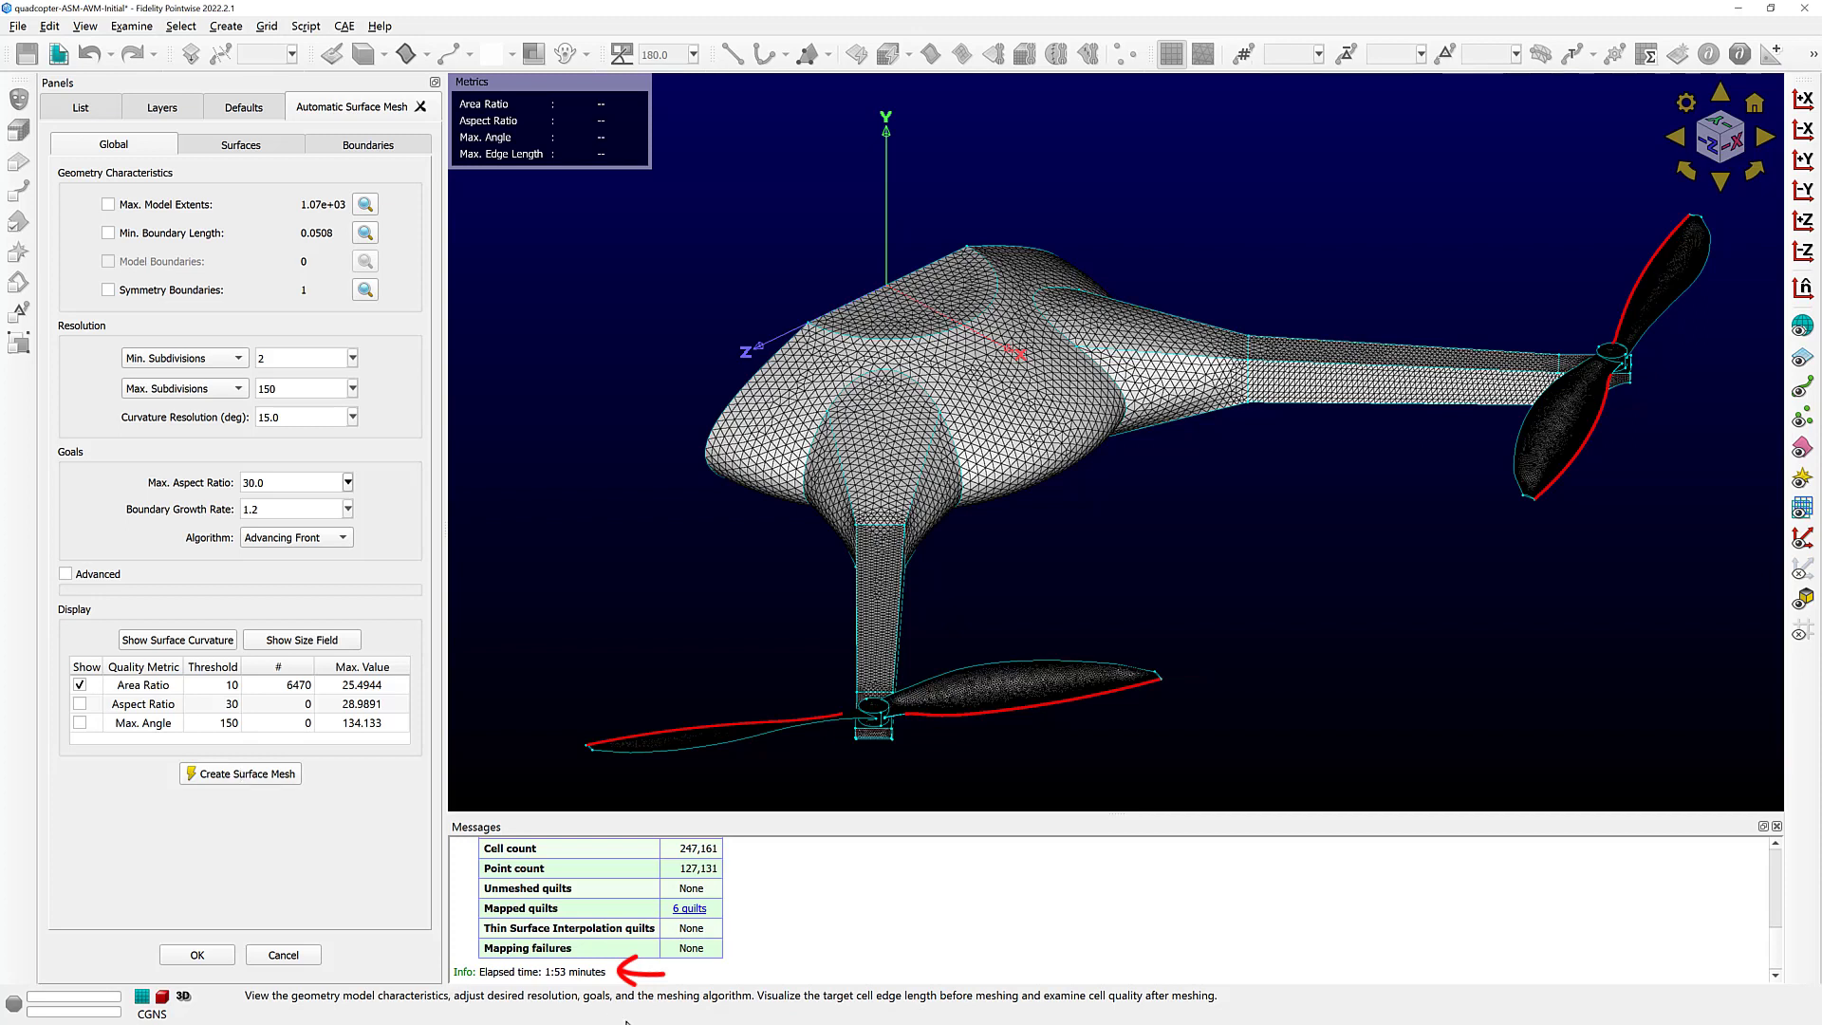
pyautogui.moveTo(606, 974); pyautogui.dragTo(541, 981)
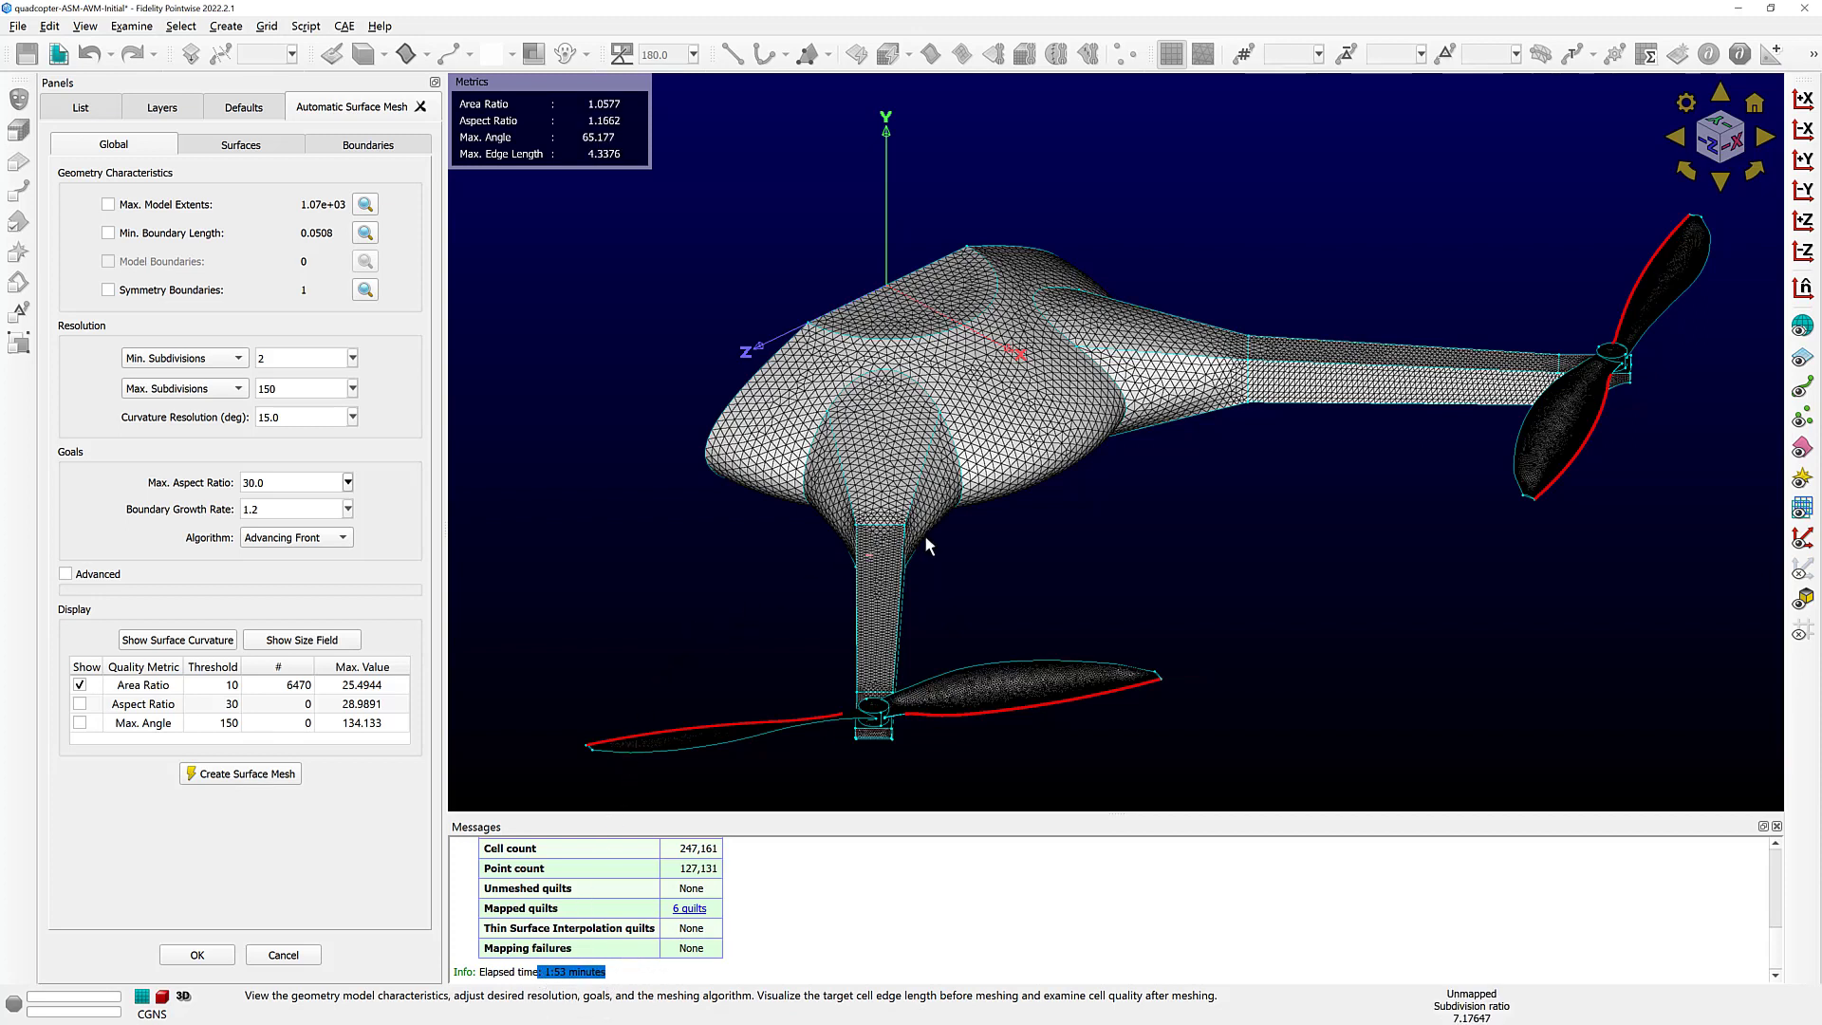
# - Examine the mesh along the propeller blade's trailing edge, including the mapped layers and the adjoining cells flagged by area ratio
pyautogui.moveTo(989, 505)
pyautogui.mouseDown(button='right')
pyautogui.moveTo(1009, 533)
pyautogui.moveTo(970, 481)
pyautogui.mouseUp(button='right')
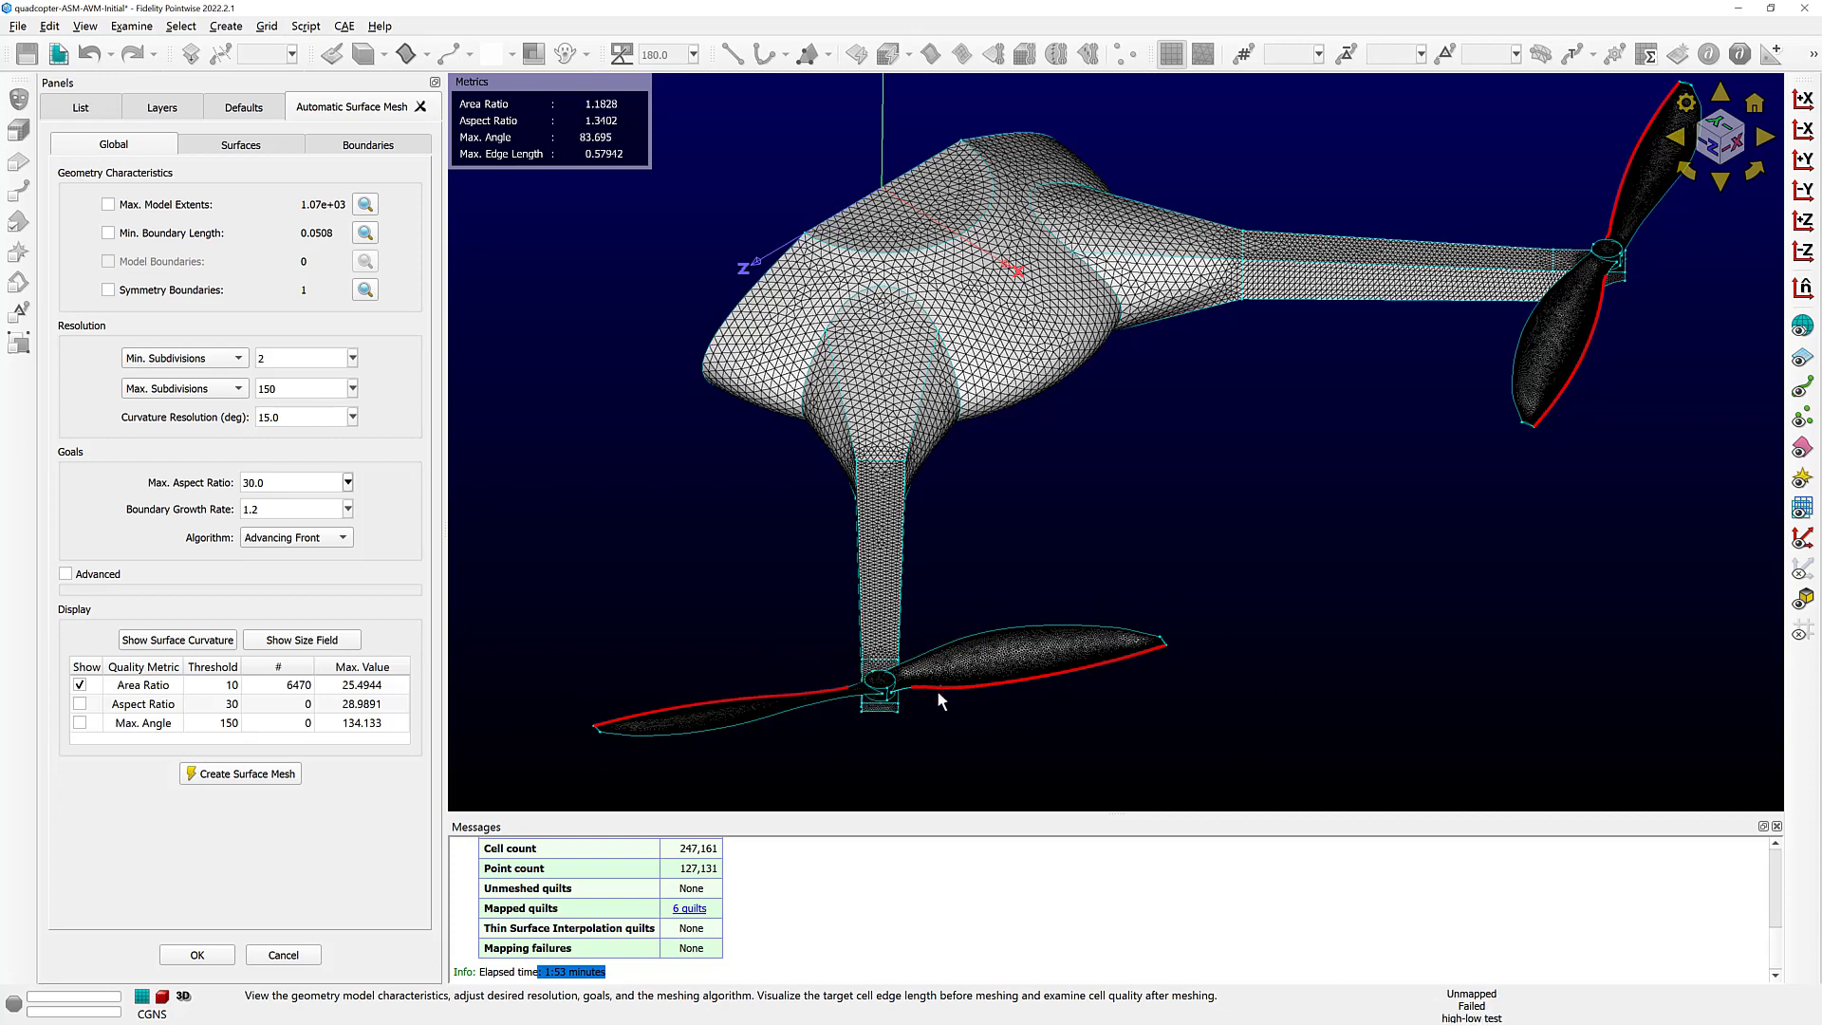
pyautogui.scroll(5, 910, 693)
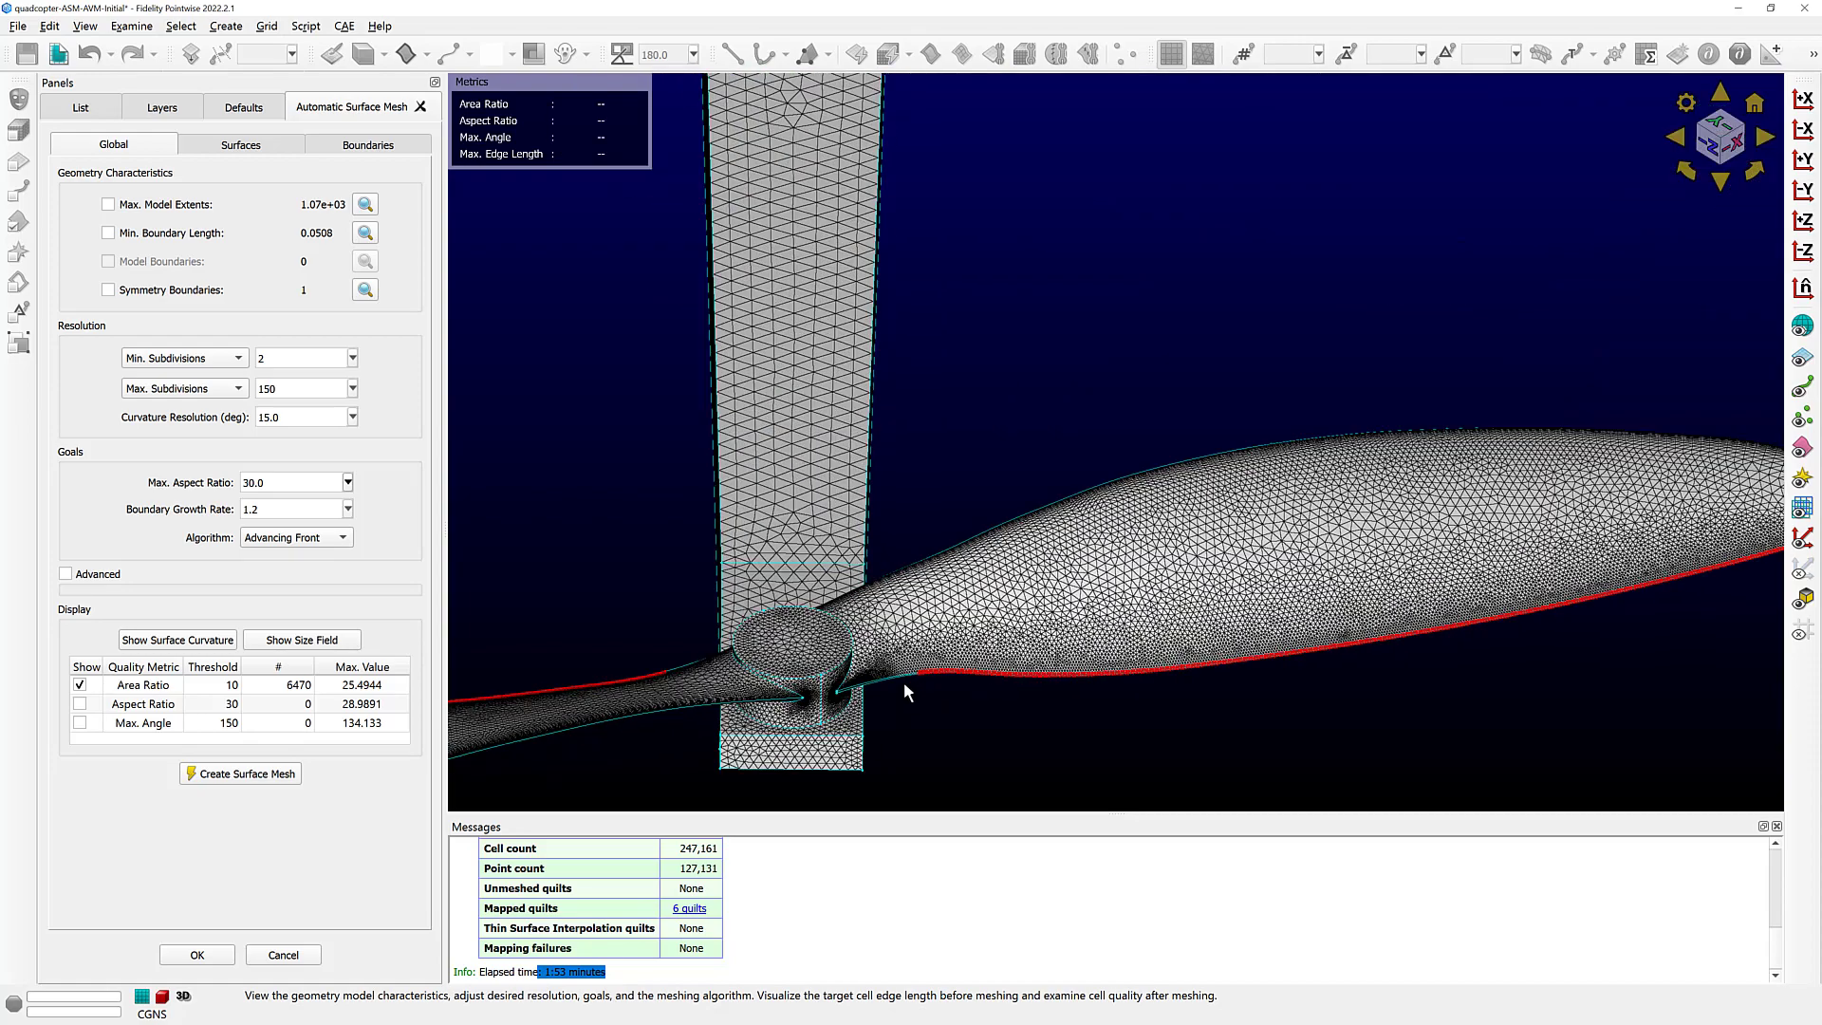
pyautogui.scroll(10, 916, 676)
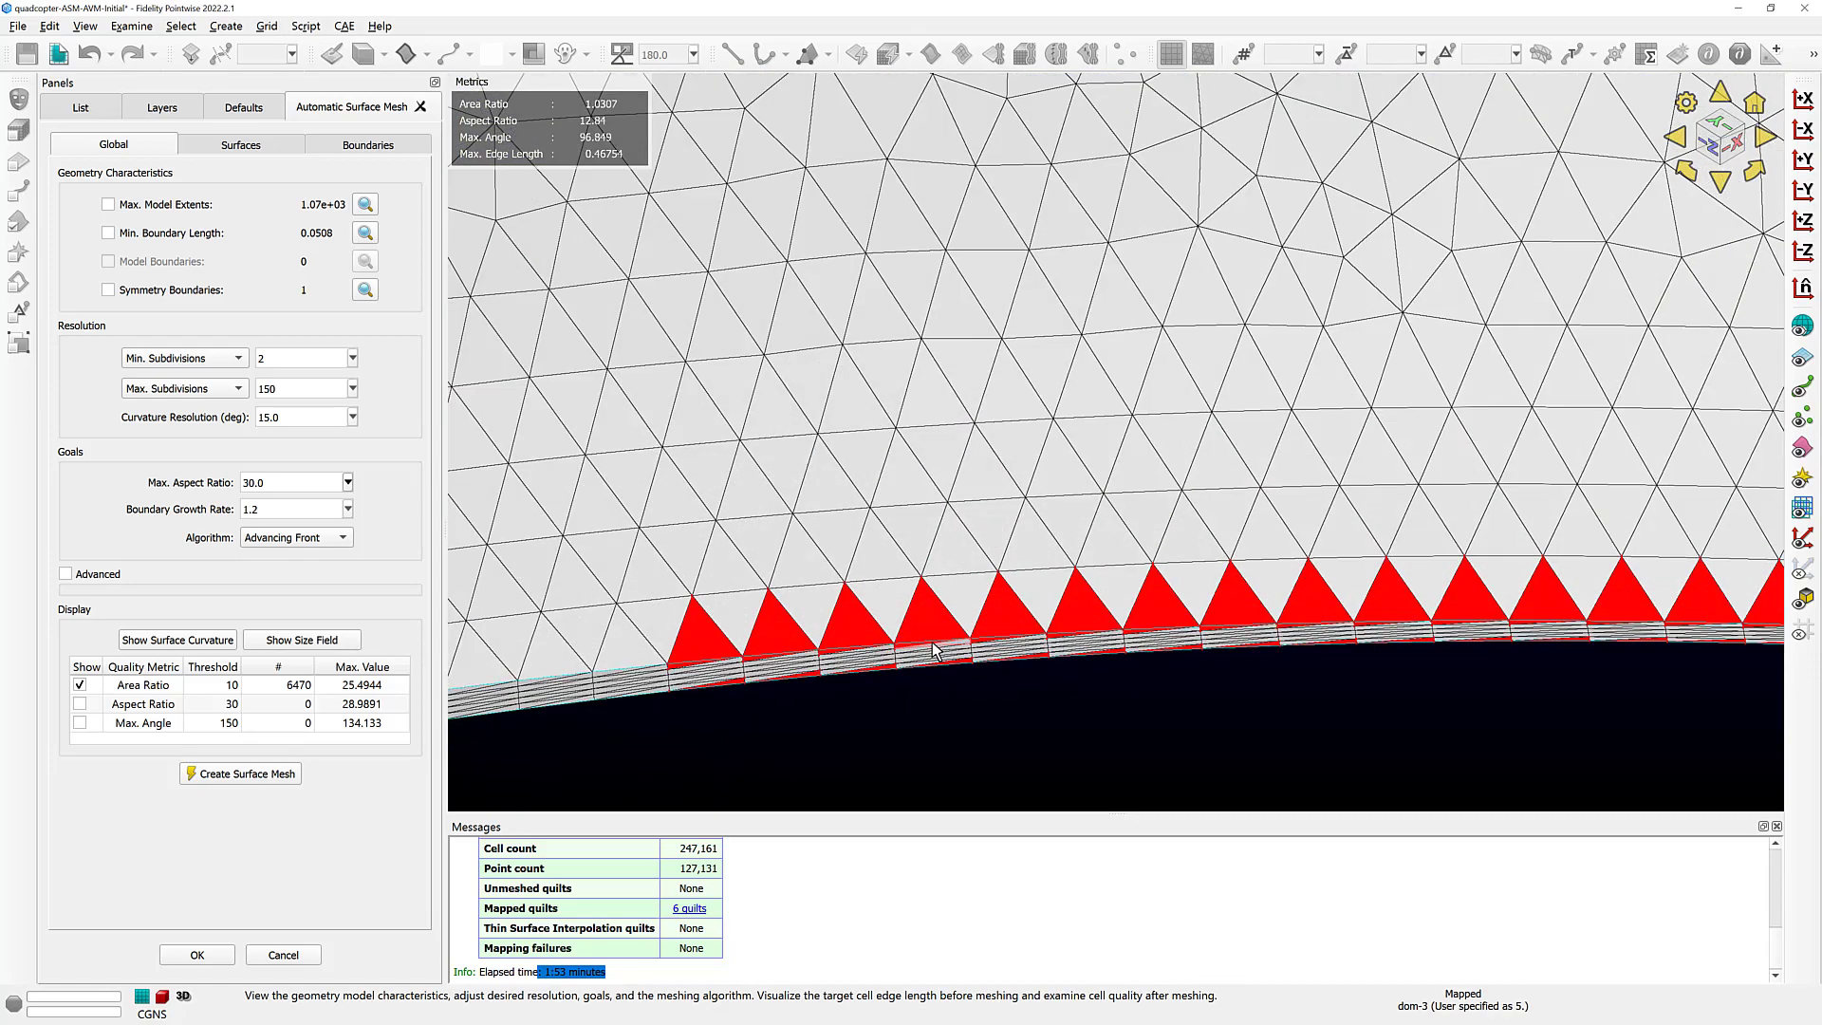
pyautogui.scroll(-5, 932, 648)
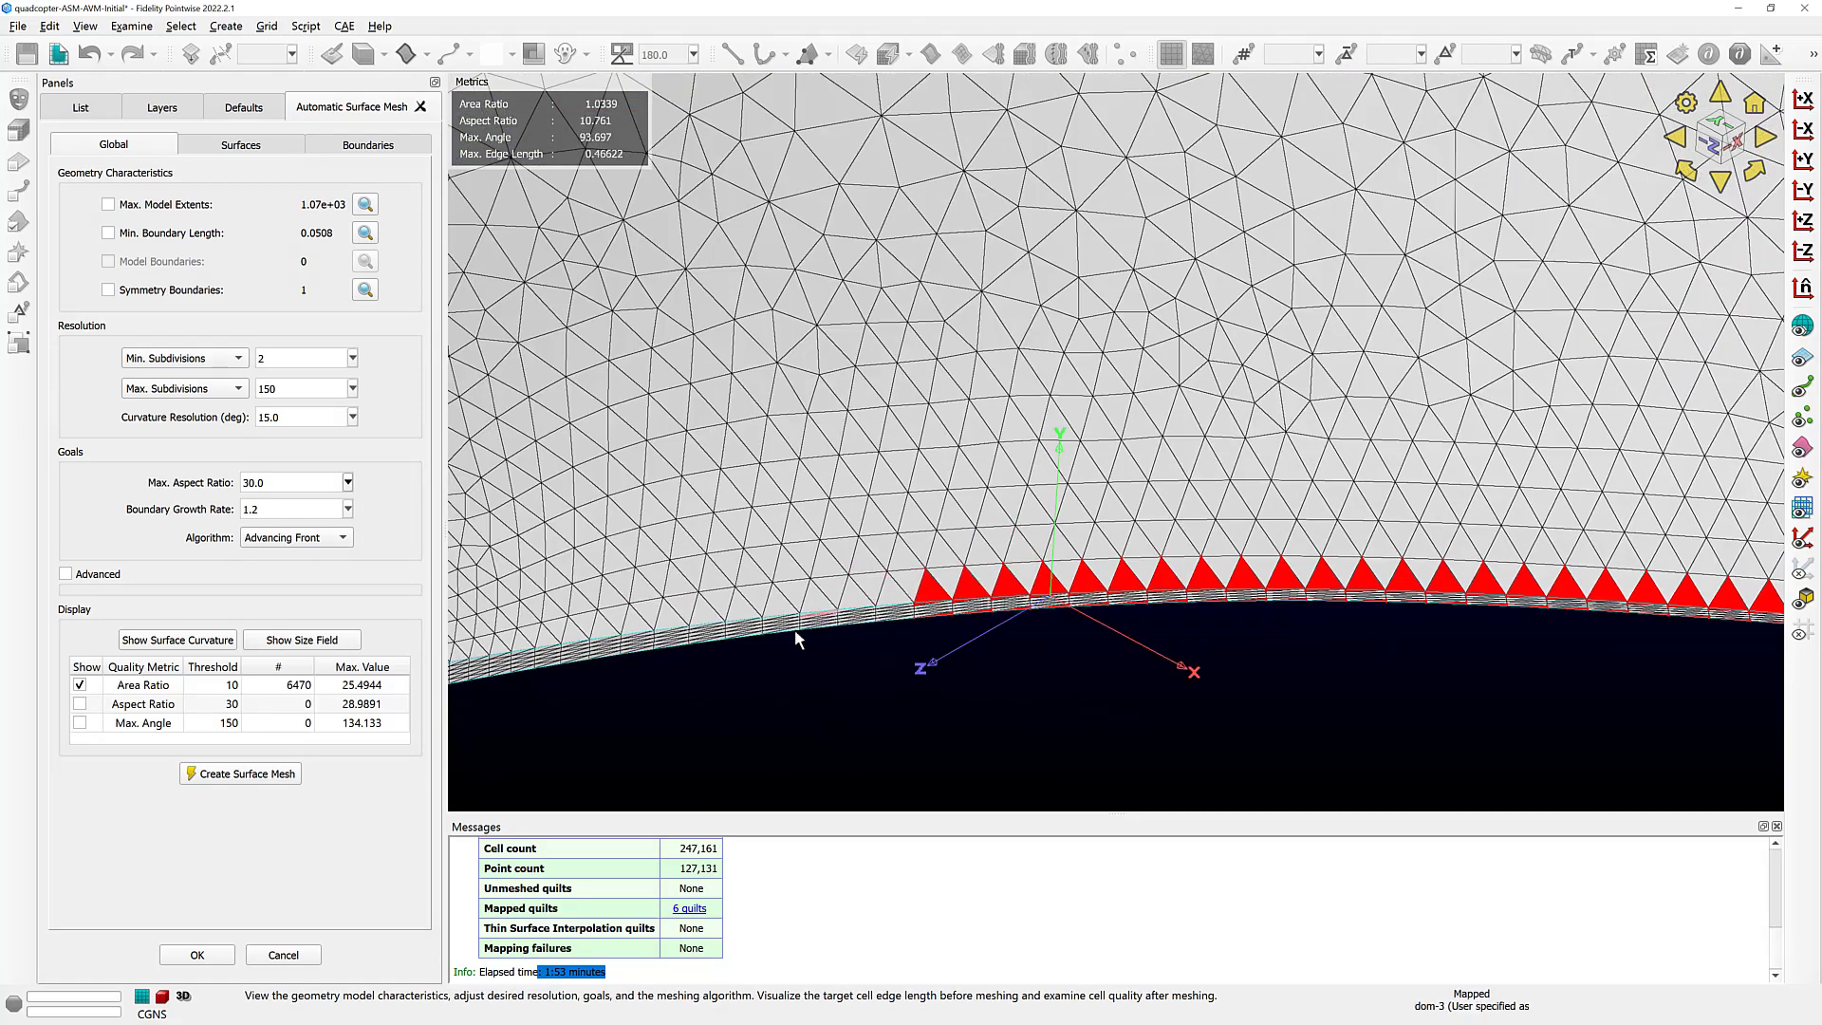
pyautogui.scroll(8, 795, 629)
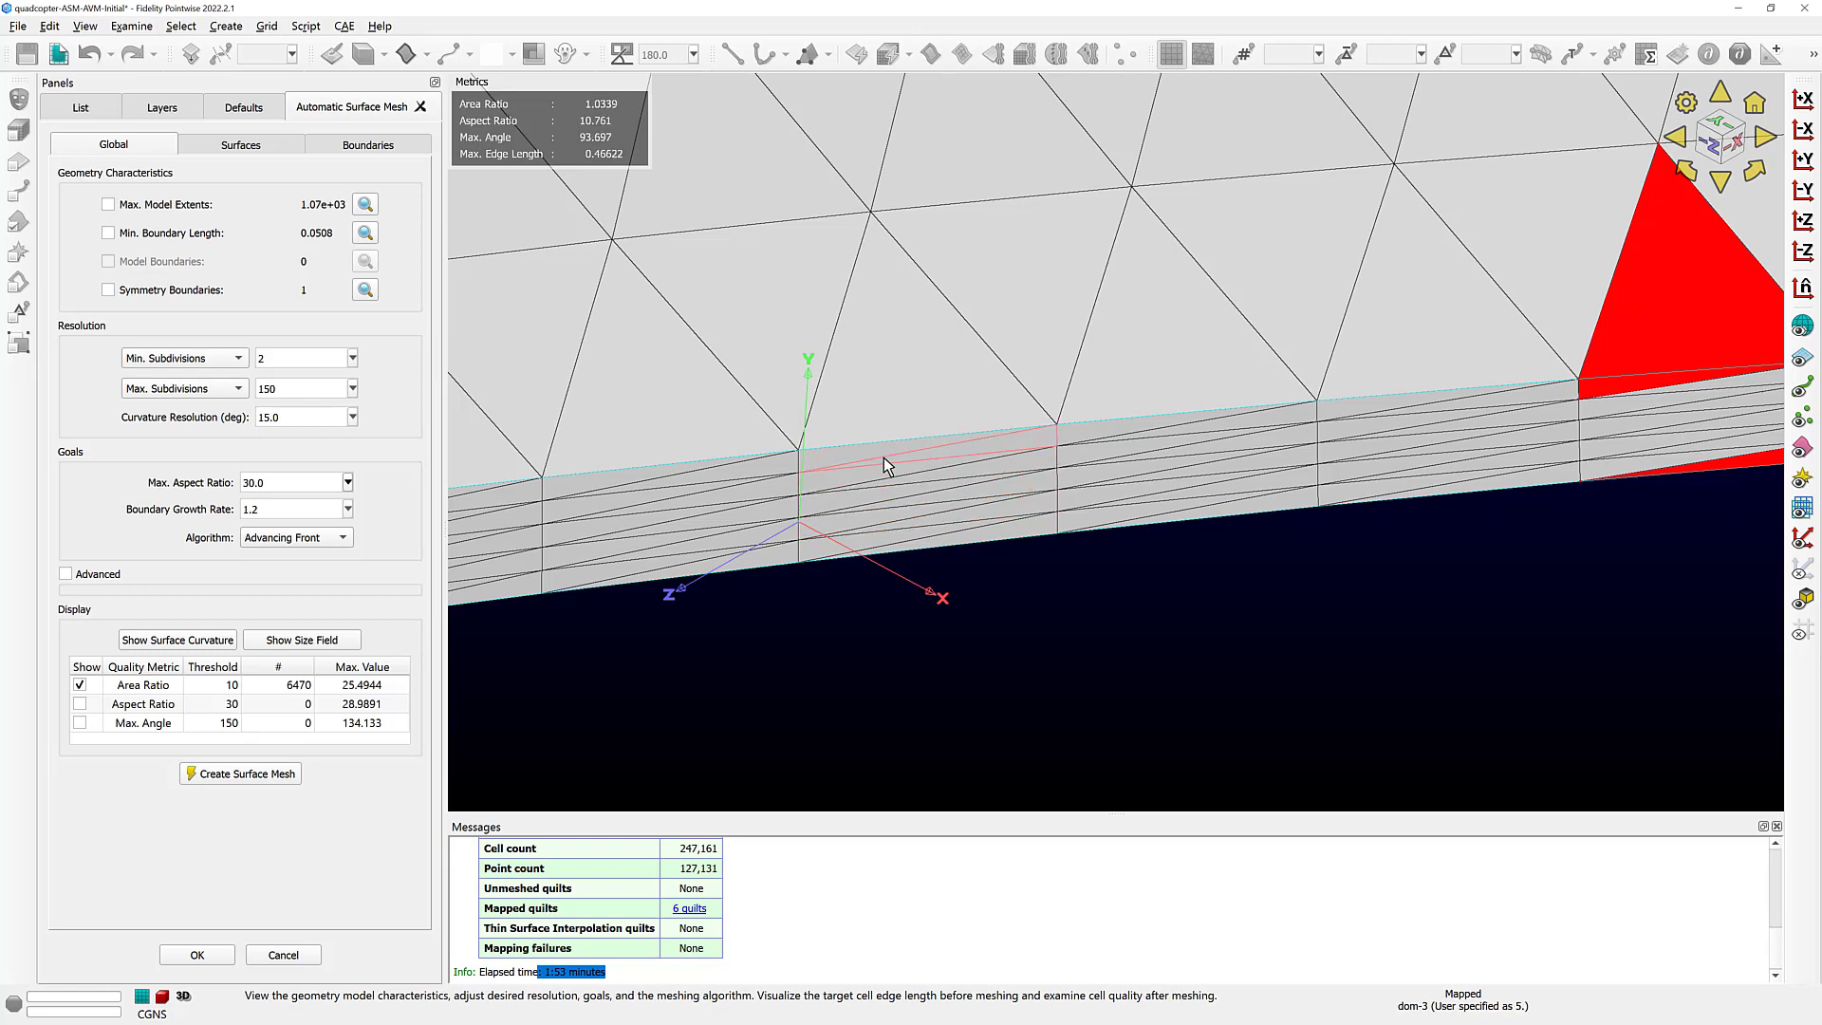
pyautogui.scroll(-2, 885, 457)
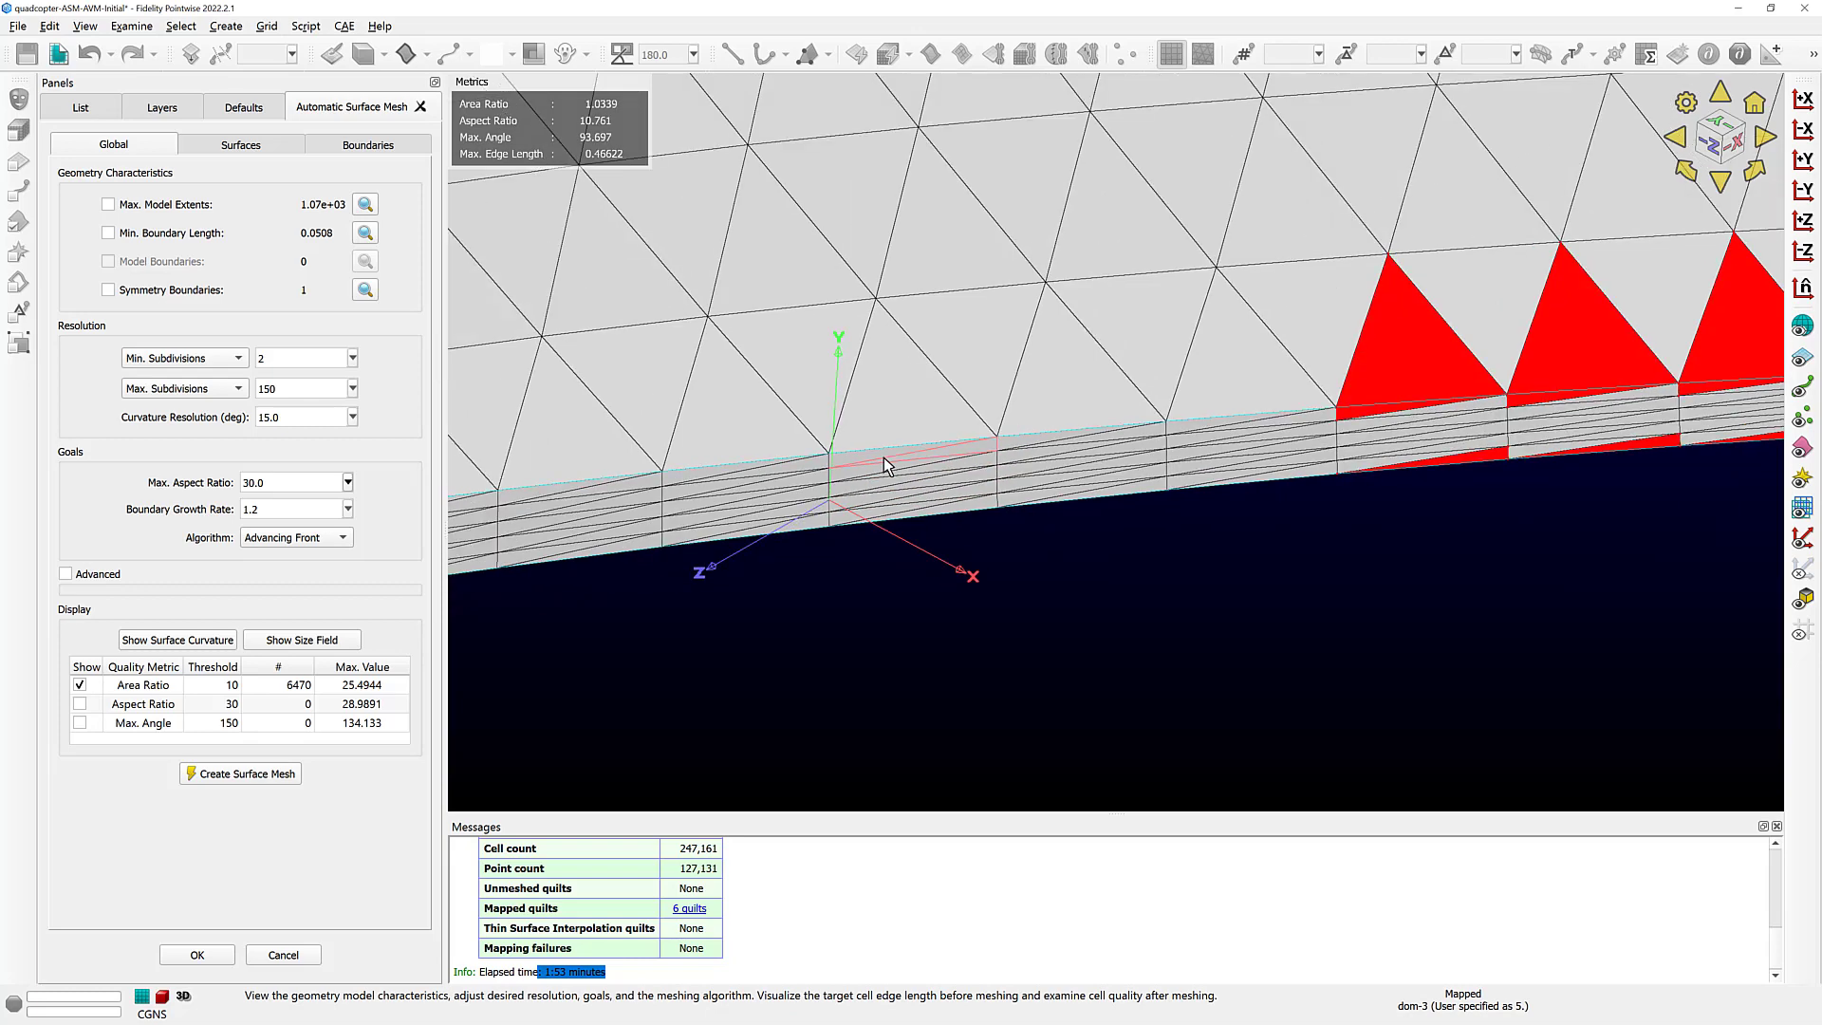
pyautogui.scroll(-5, 885, 458)
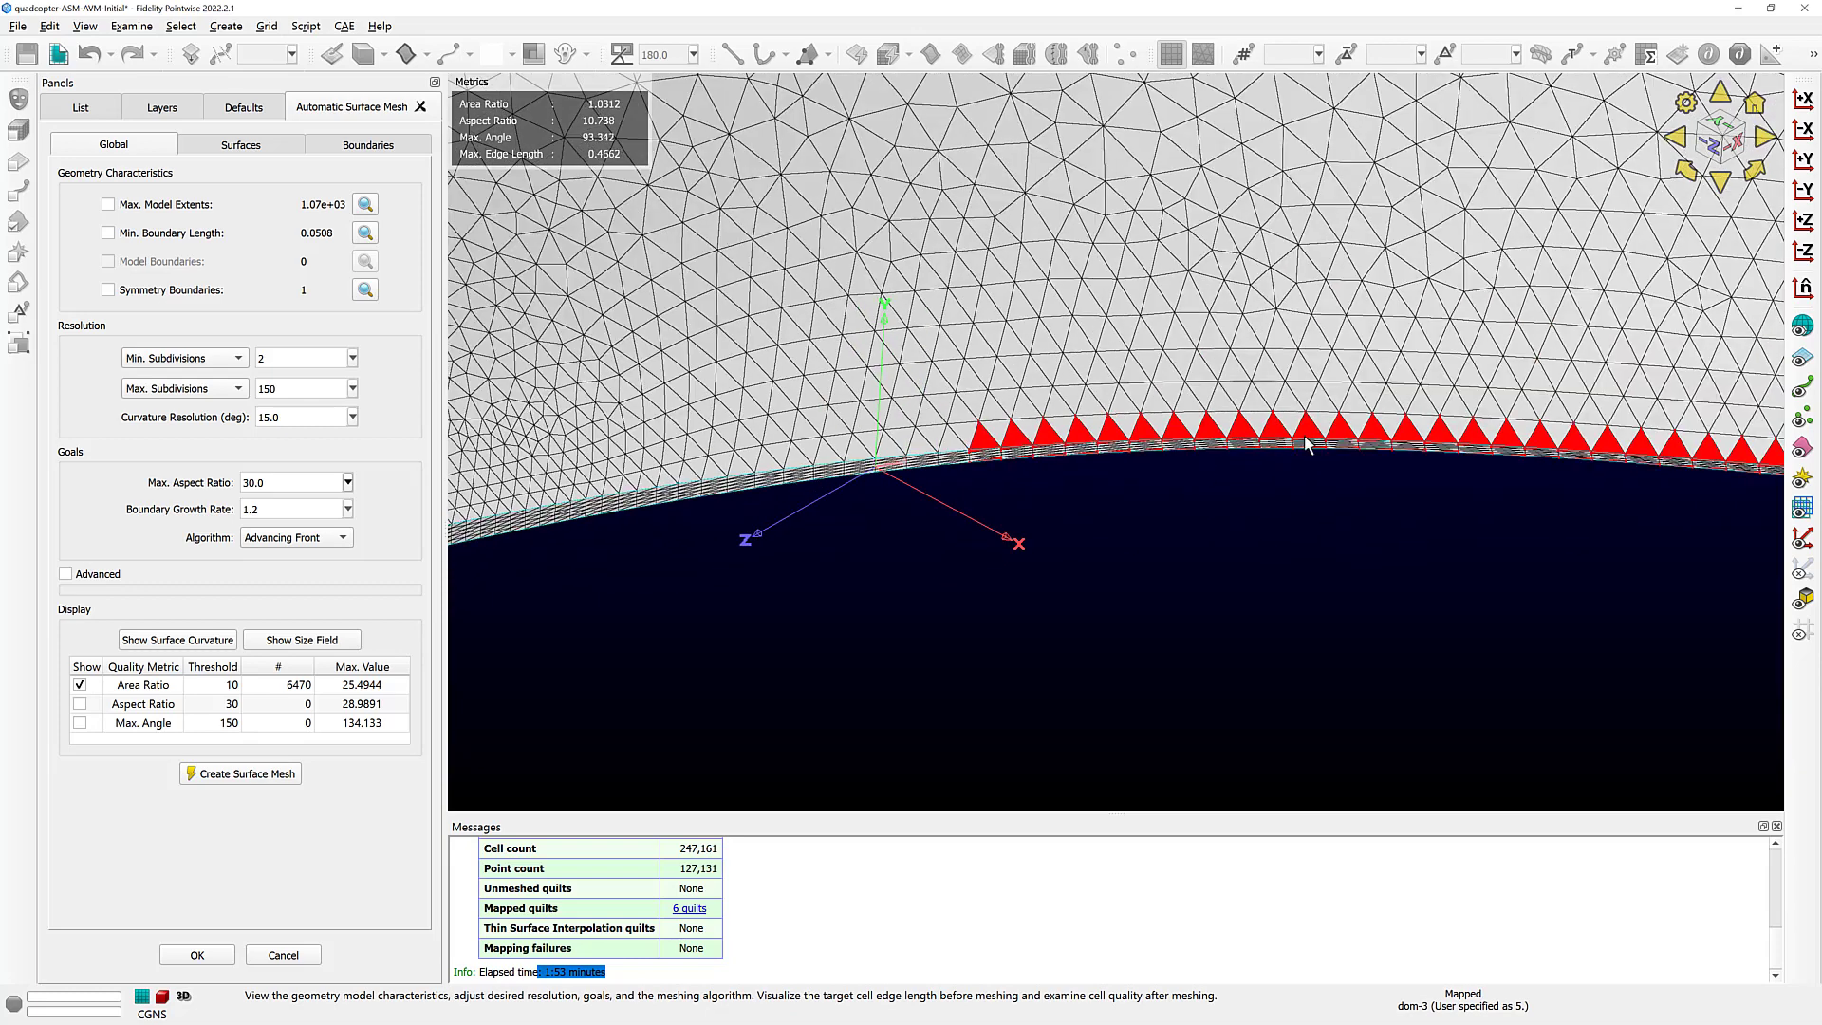
pyautogui.scroll(2, 1070, 484)
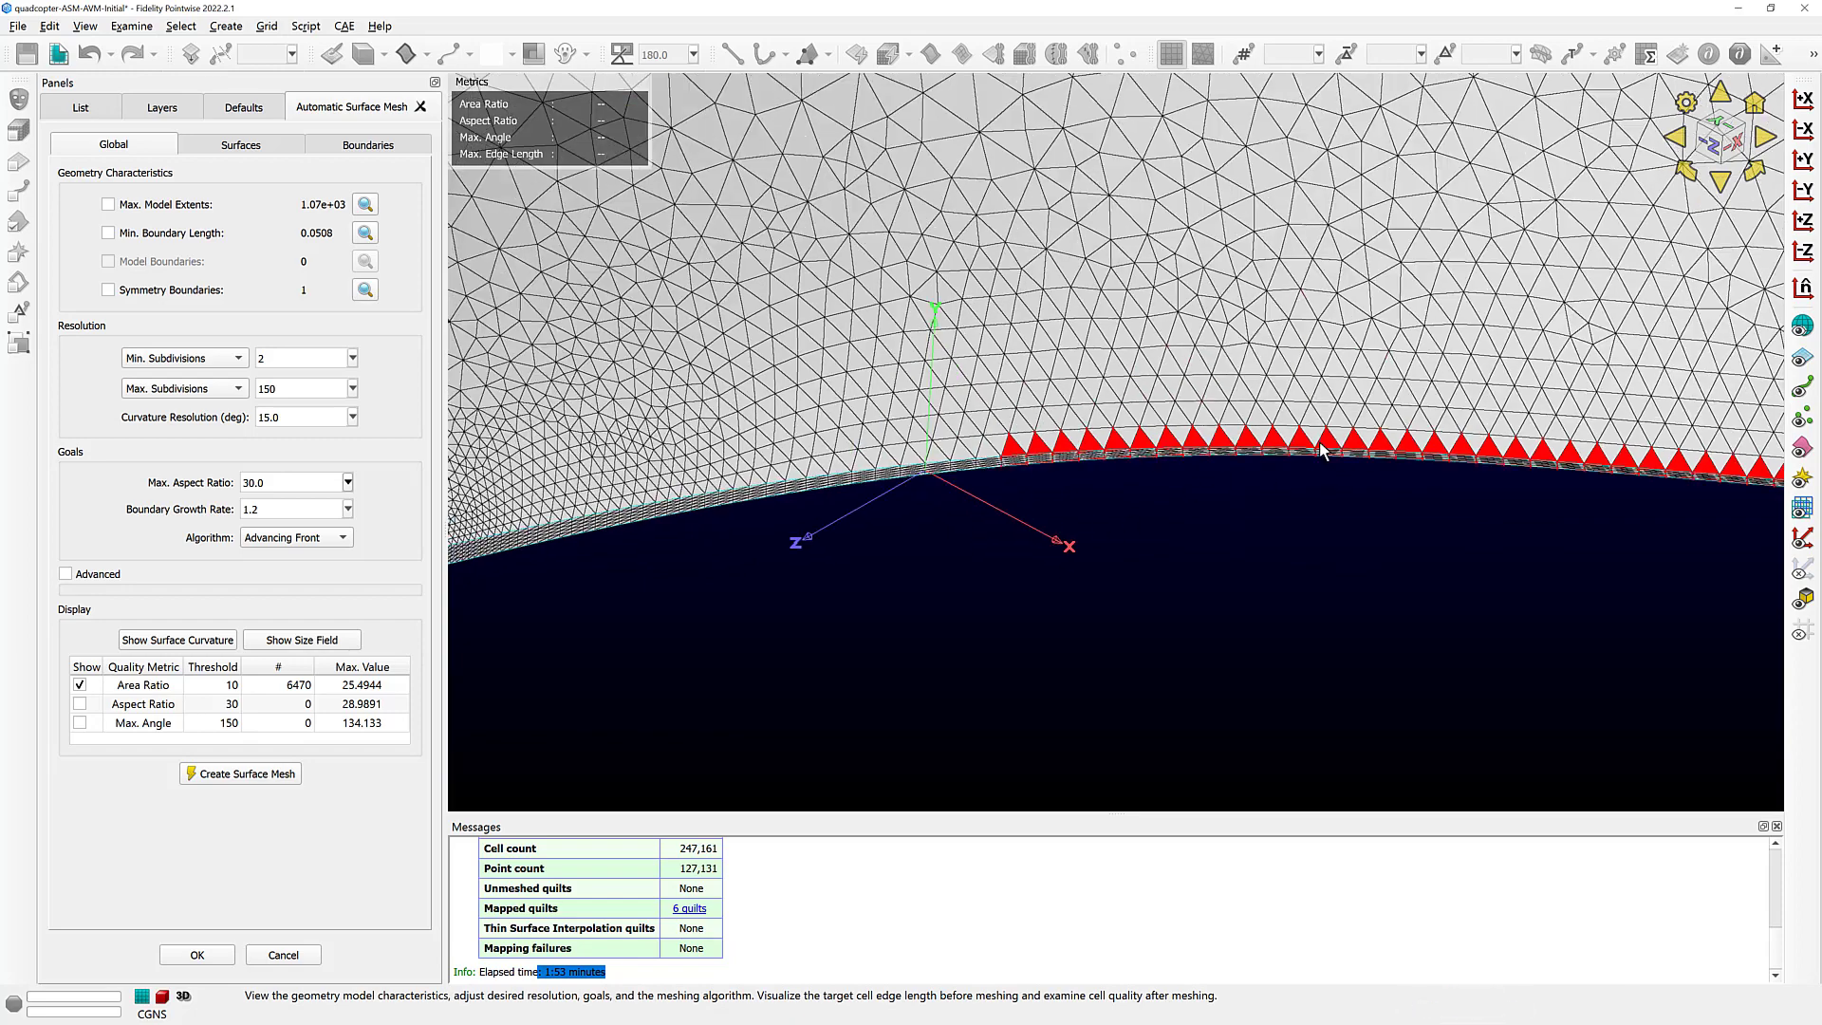
pyautogui.scroll(3, 931, 470)
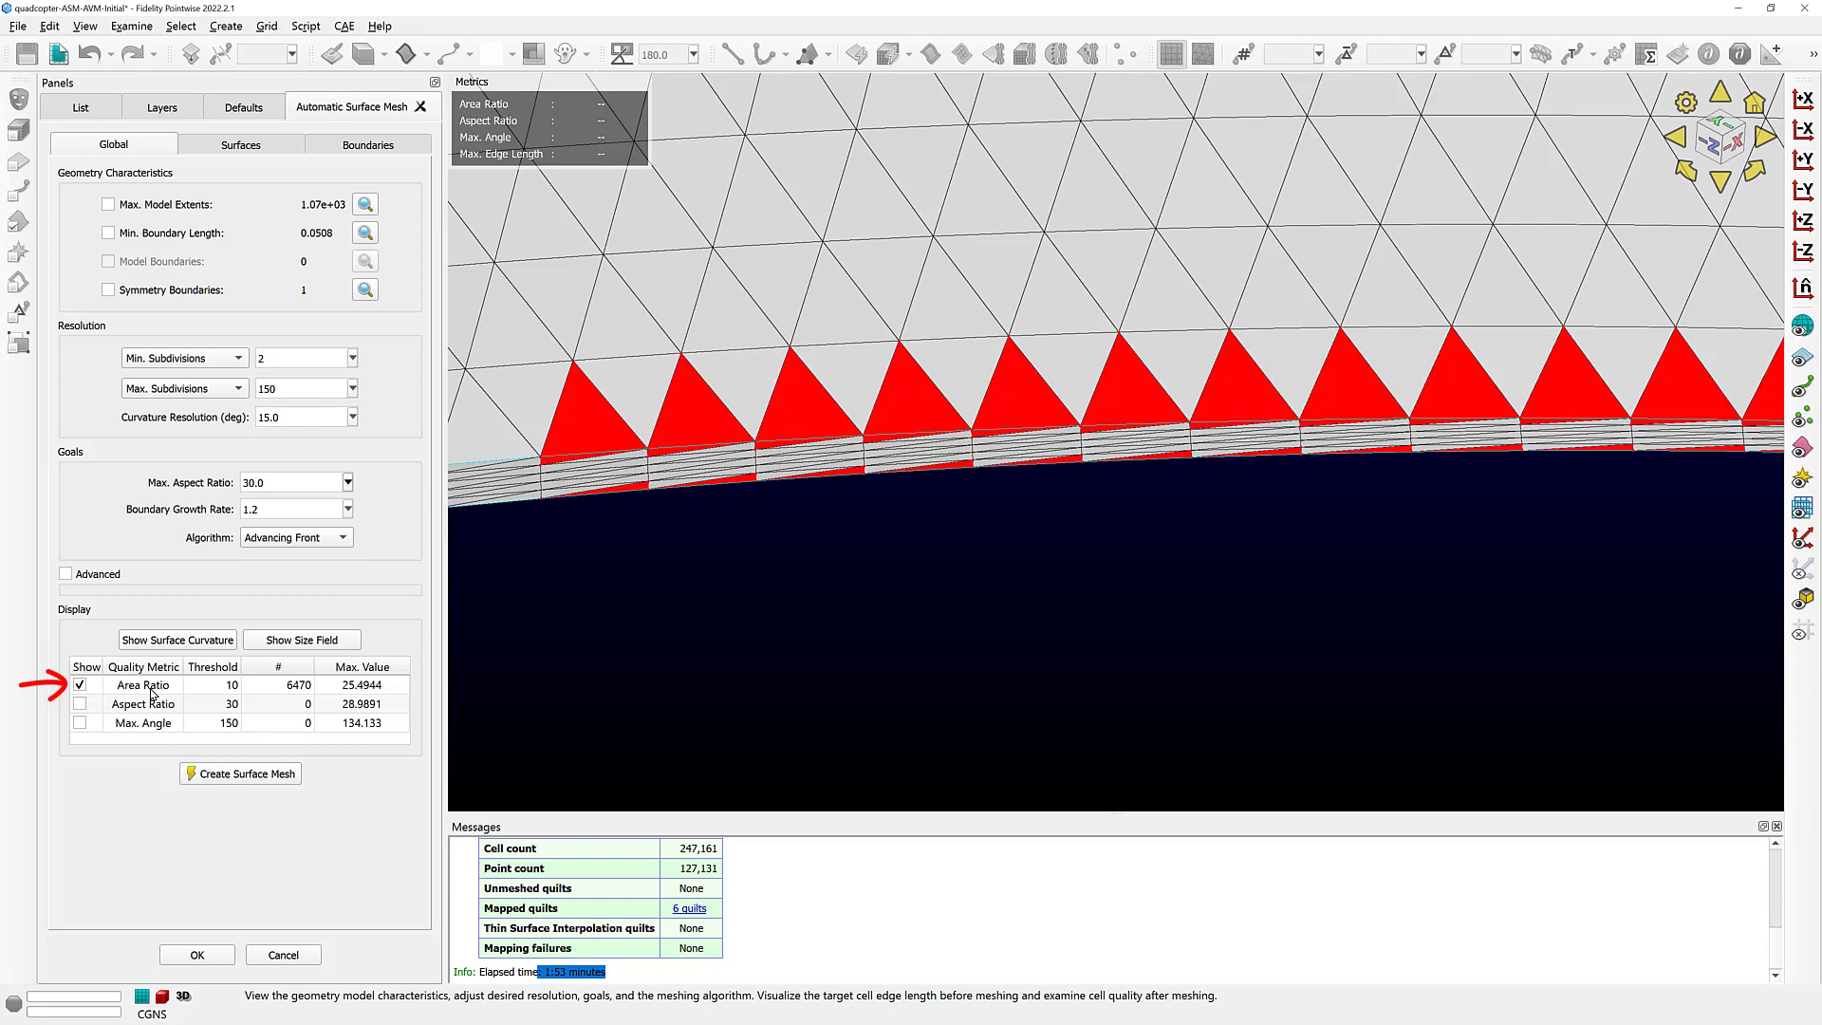
# - Toggle the Area Ratio highlighting off and back on, and check the view options for its maximum value
pyautogui.moveTo(289, 700)
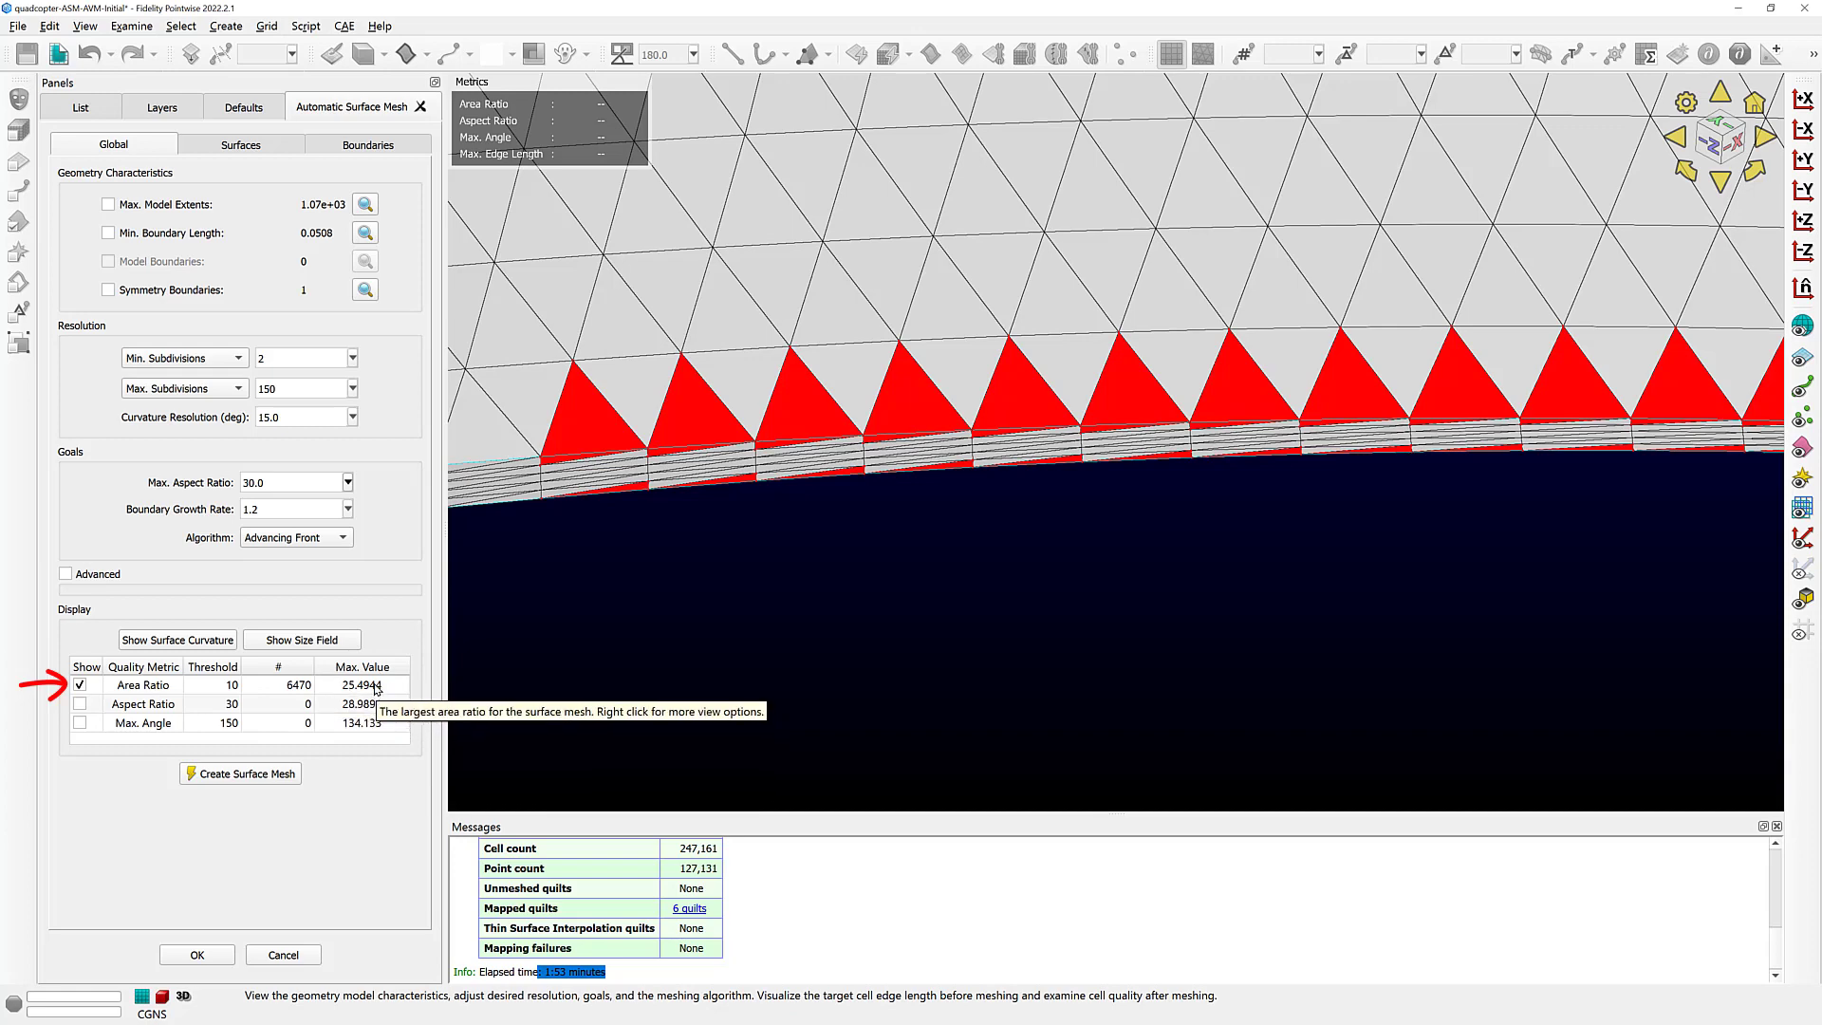
pyautogui.click(80, 685)
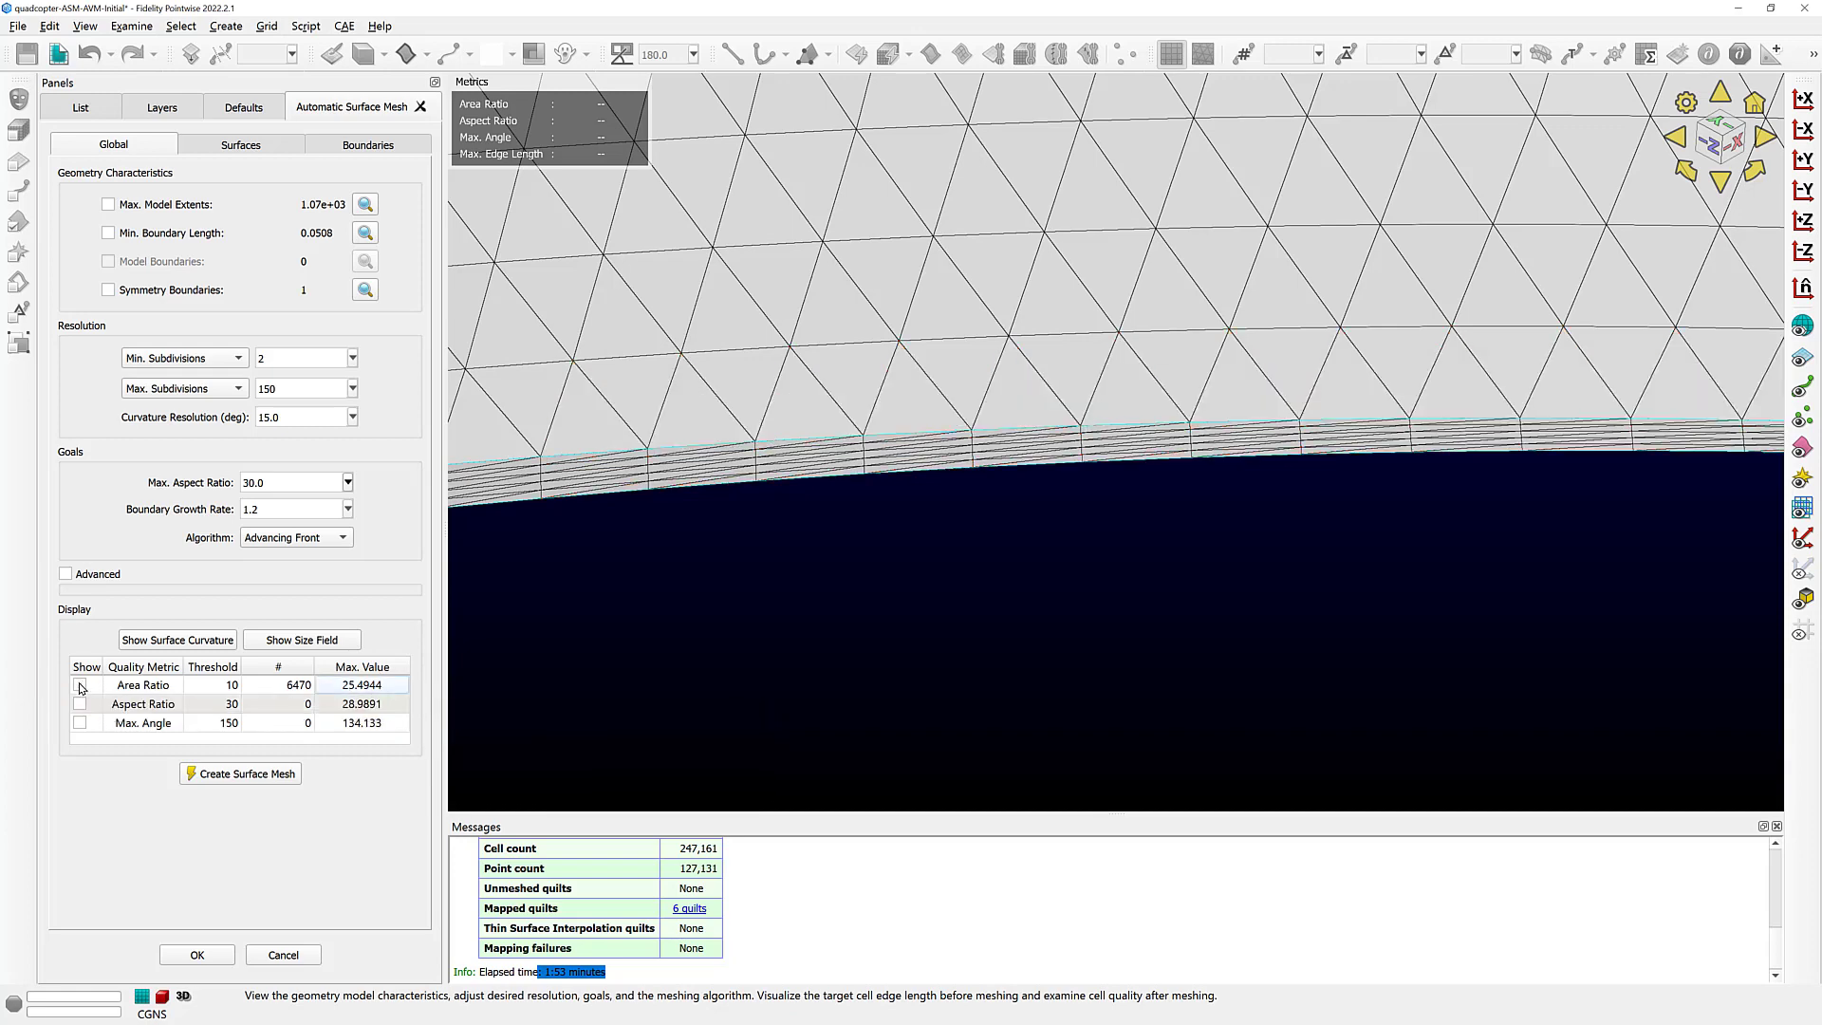
pyautogui.click(79, 685)
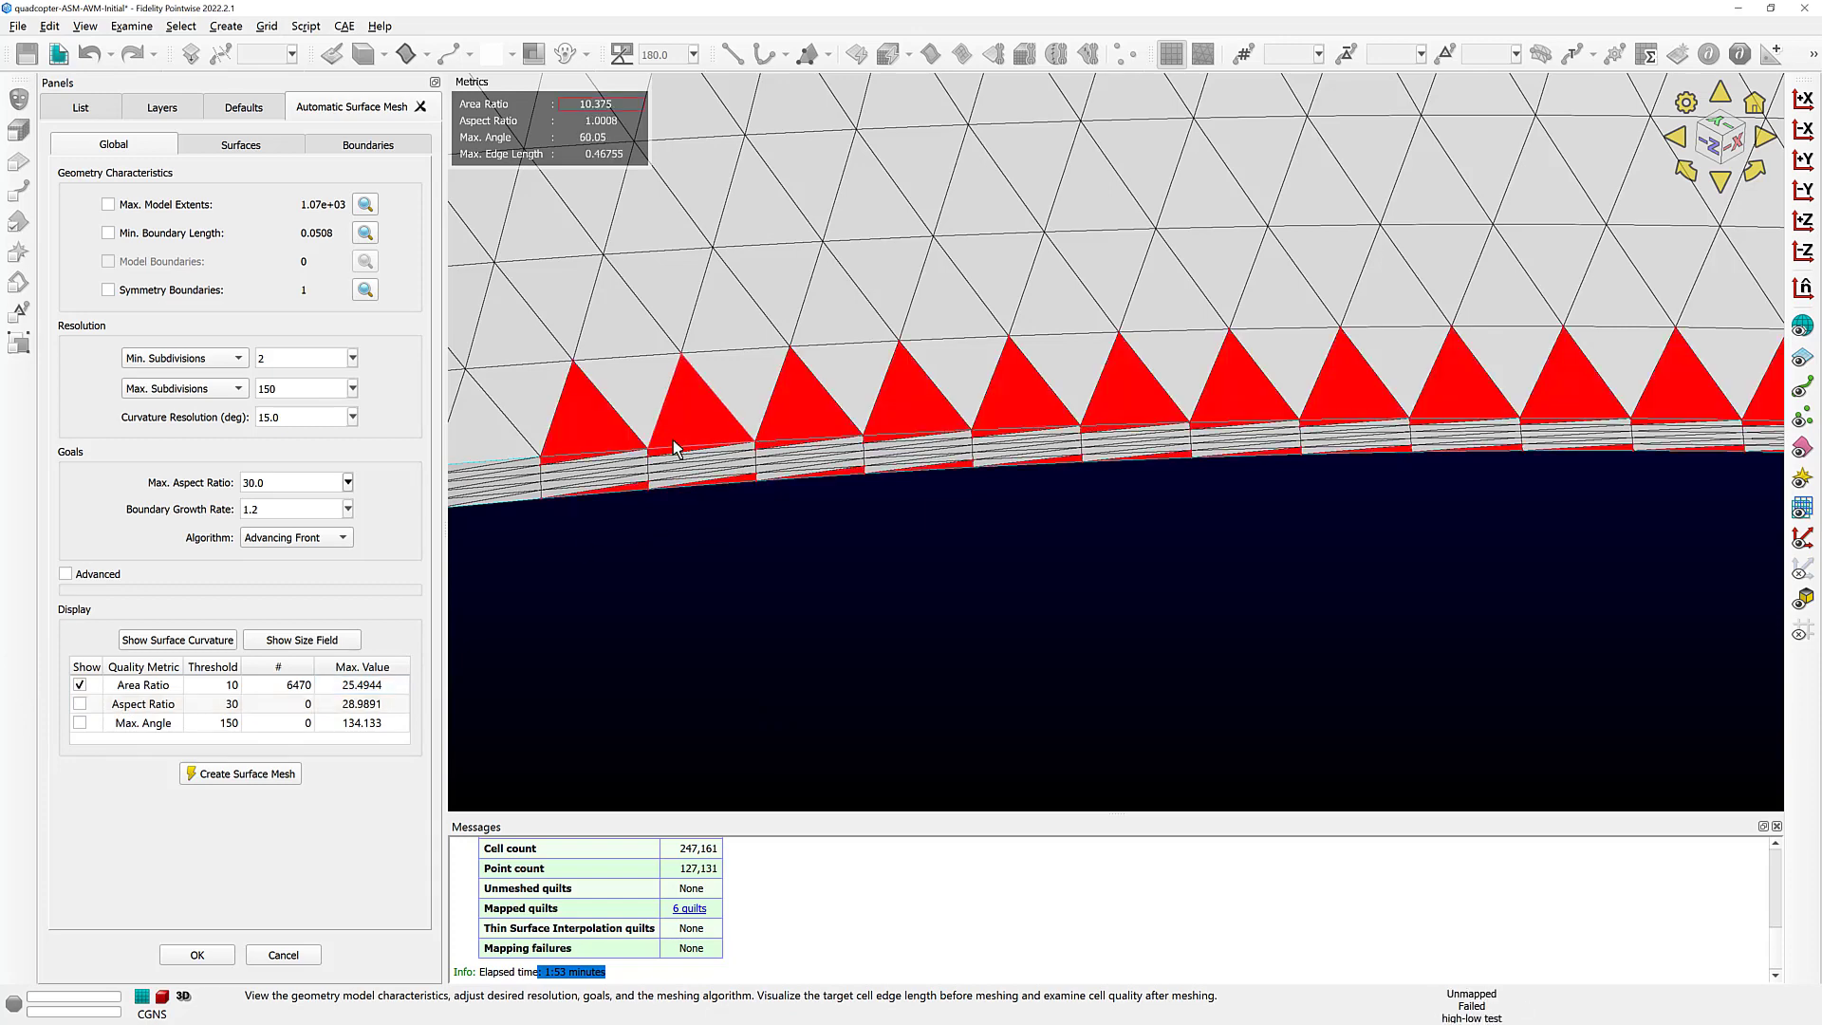
pyautogui.rightClick(349, 686)
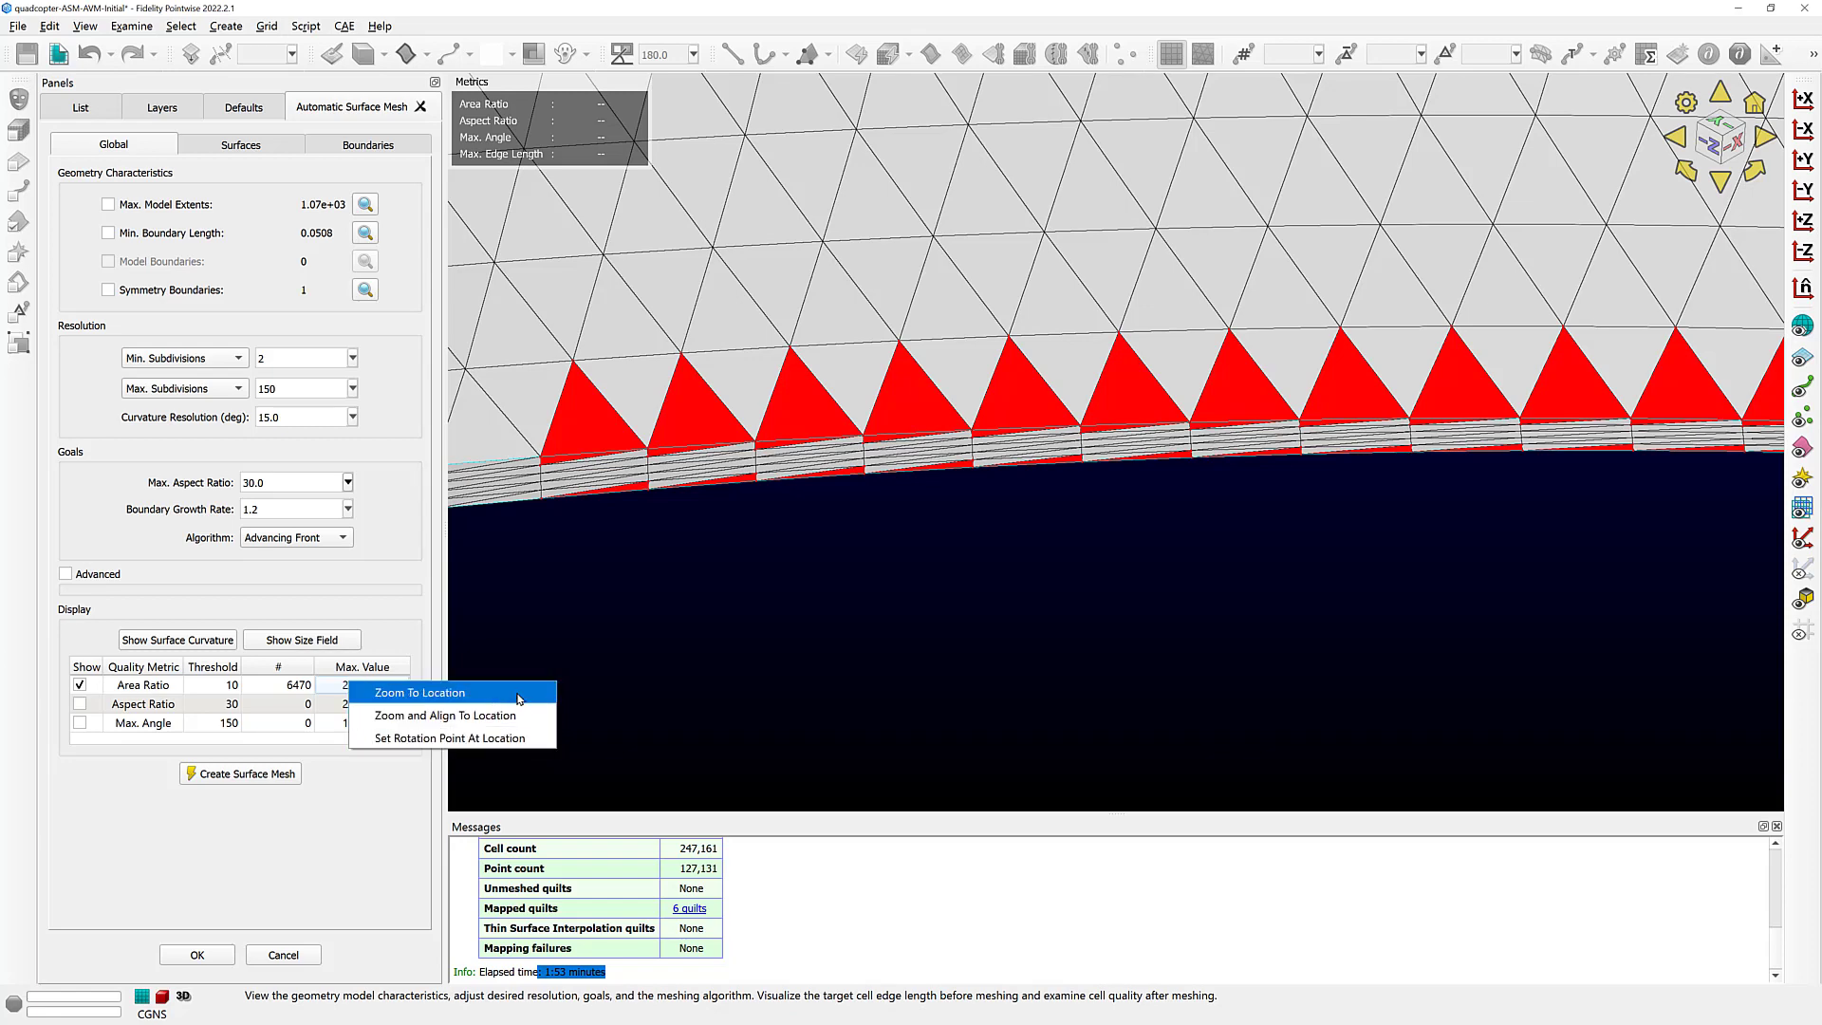
pyautogui.click(395, 637)
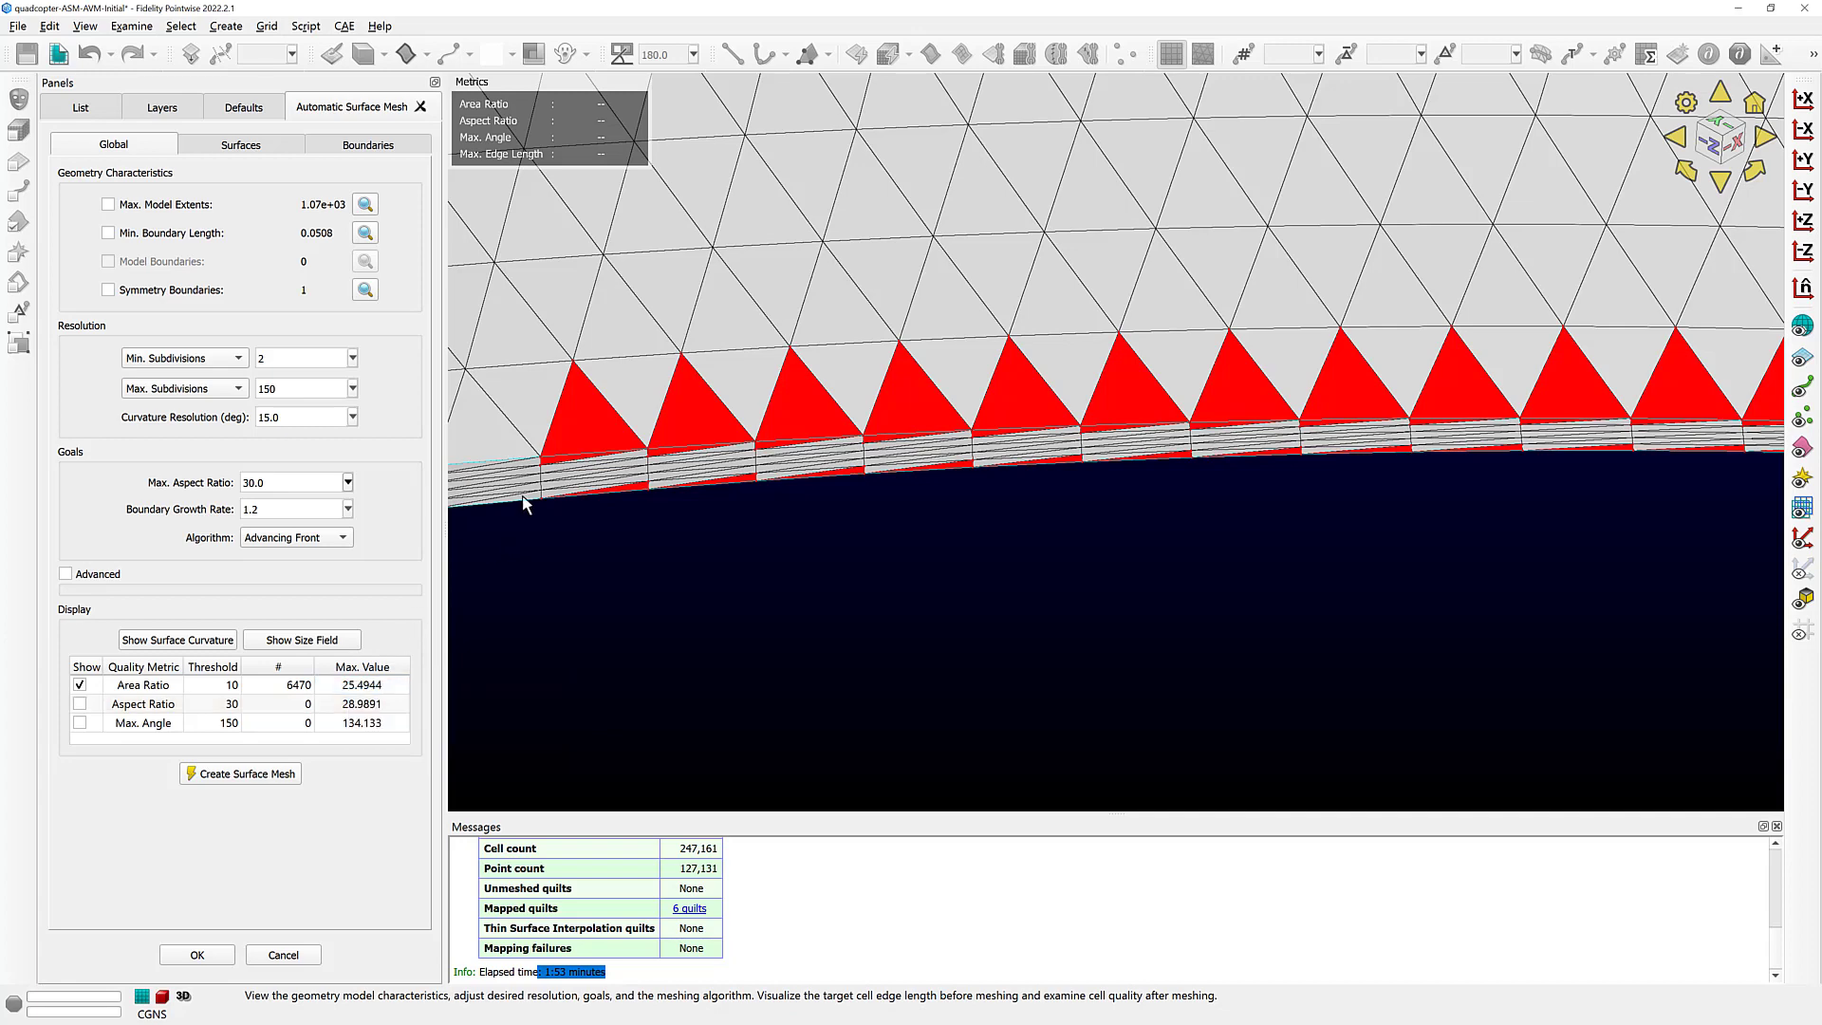
# - Inspect the area ratio of individual flagged cells where the trailing-edge surface meets the blade surface
pyautogui.moveTo(795, 414)
pyautogui.scroll(2, 818, 432)
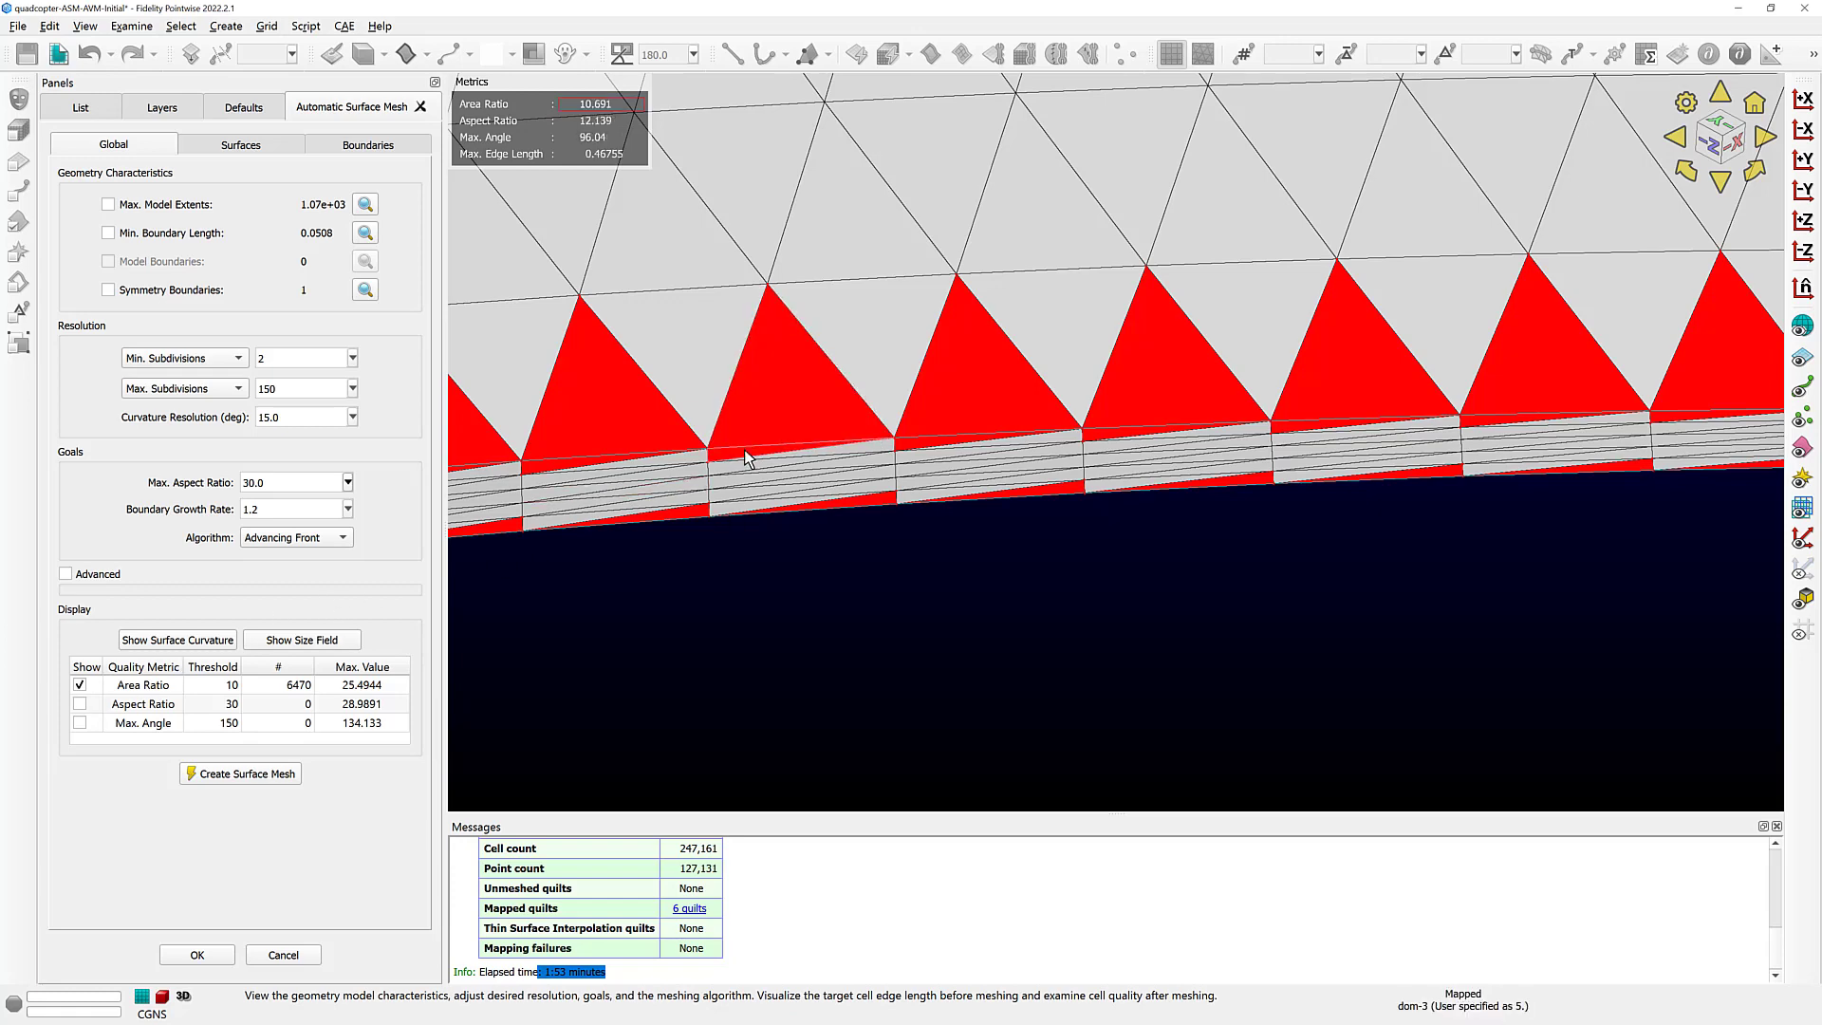
pyautogui.scroll(1, 746, 458)
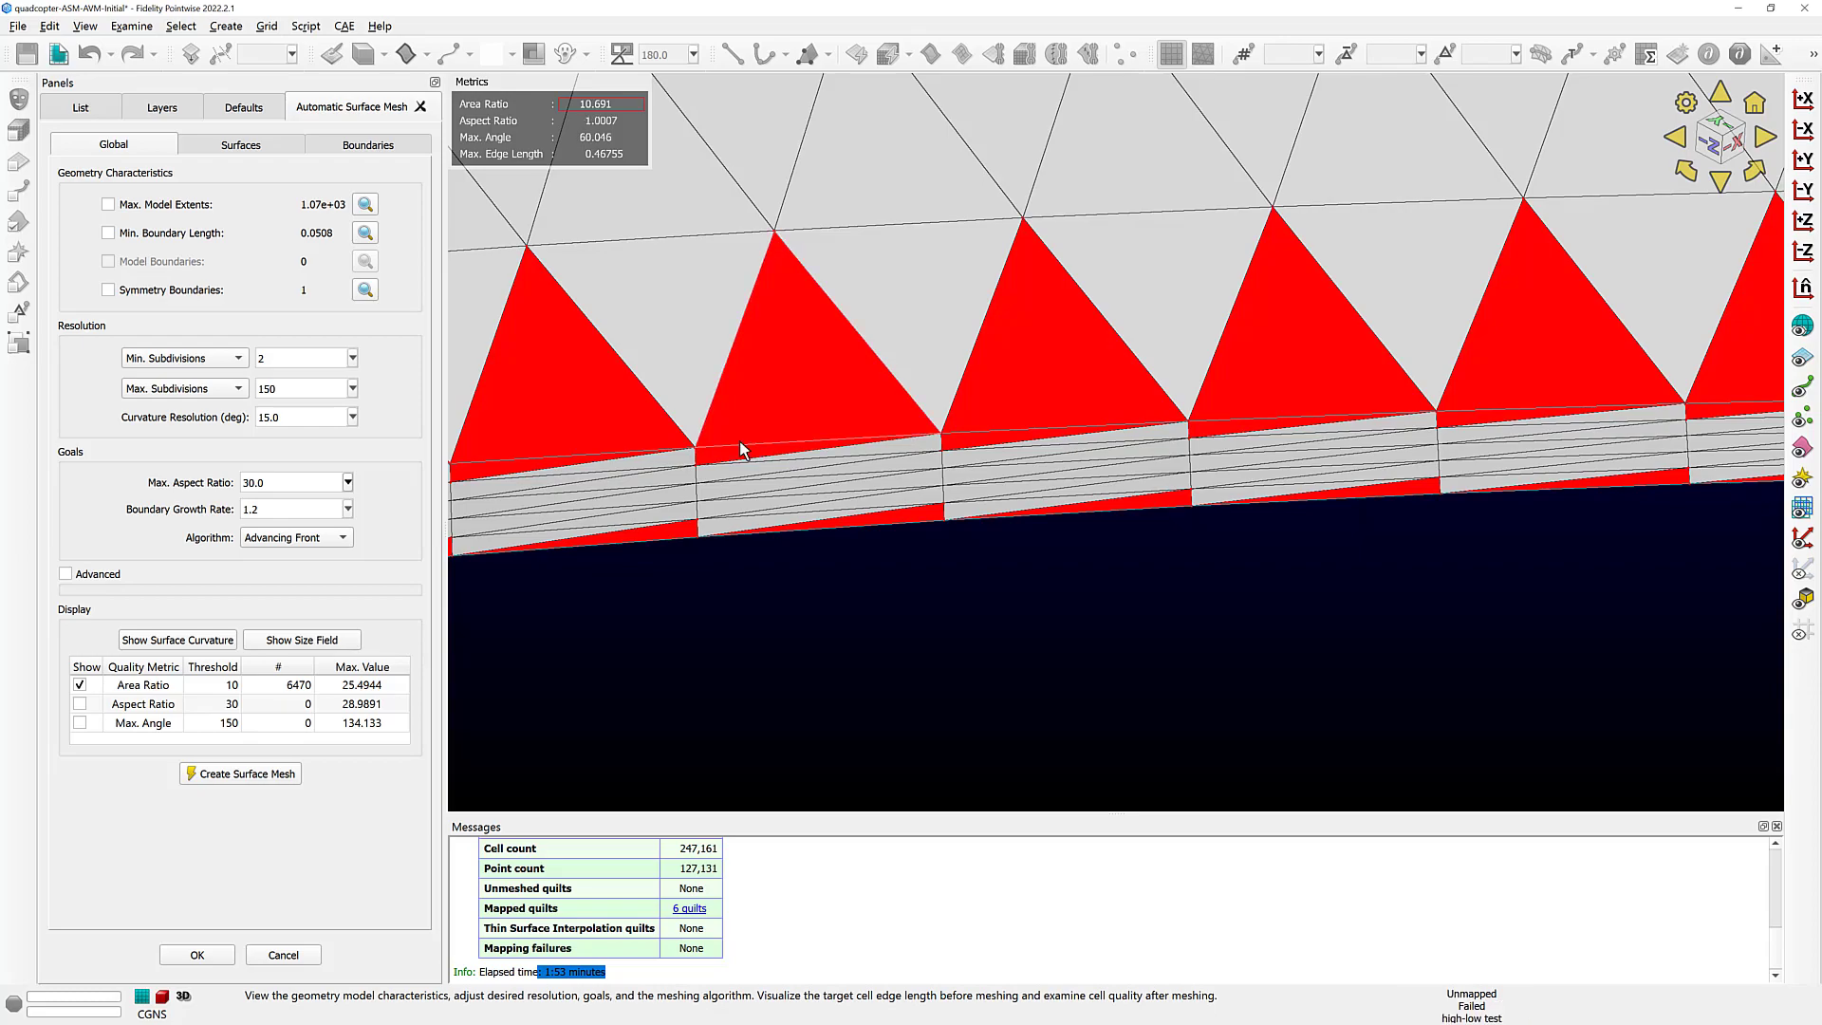
pyautogui.scroll(-1, 742, 448)
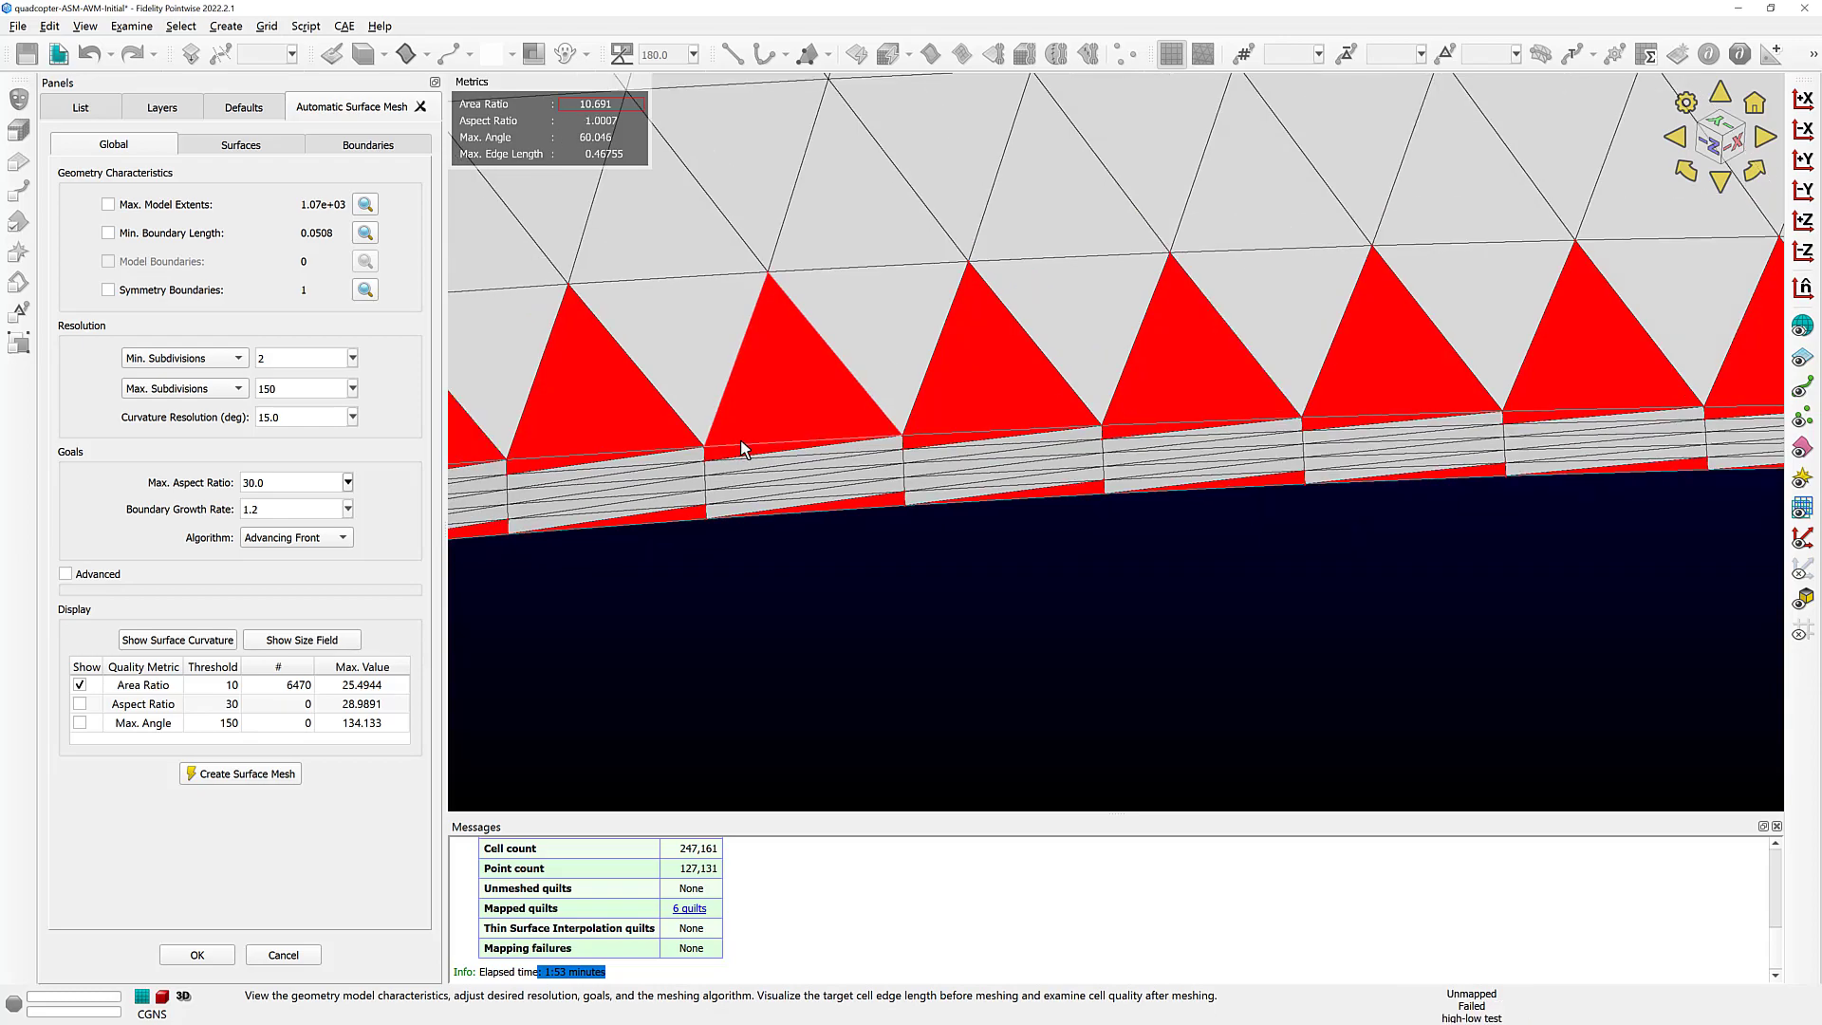
# - Inspect the area ratio of a flagged cell farther along the propeller blade's trailing edge
pyautogui.scroll(-10, 763, 427)
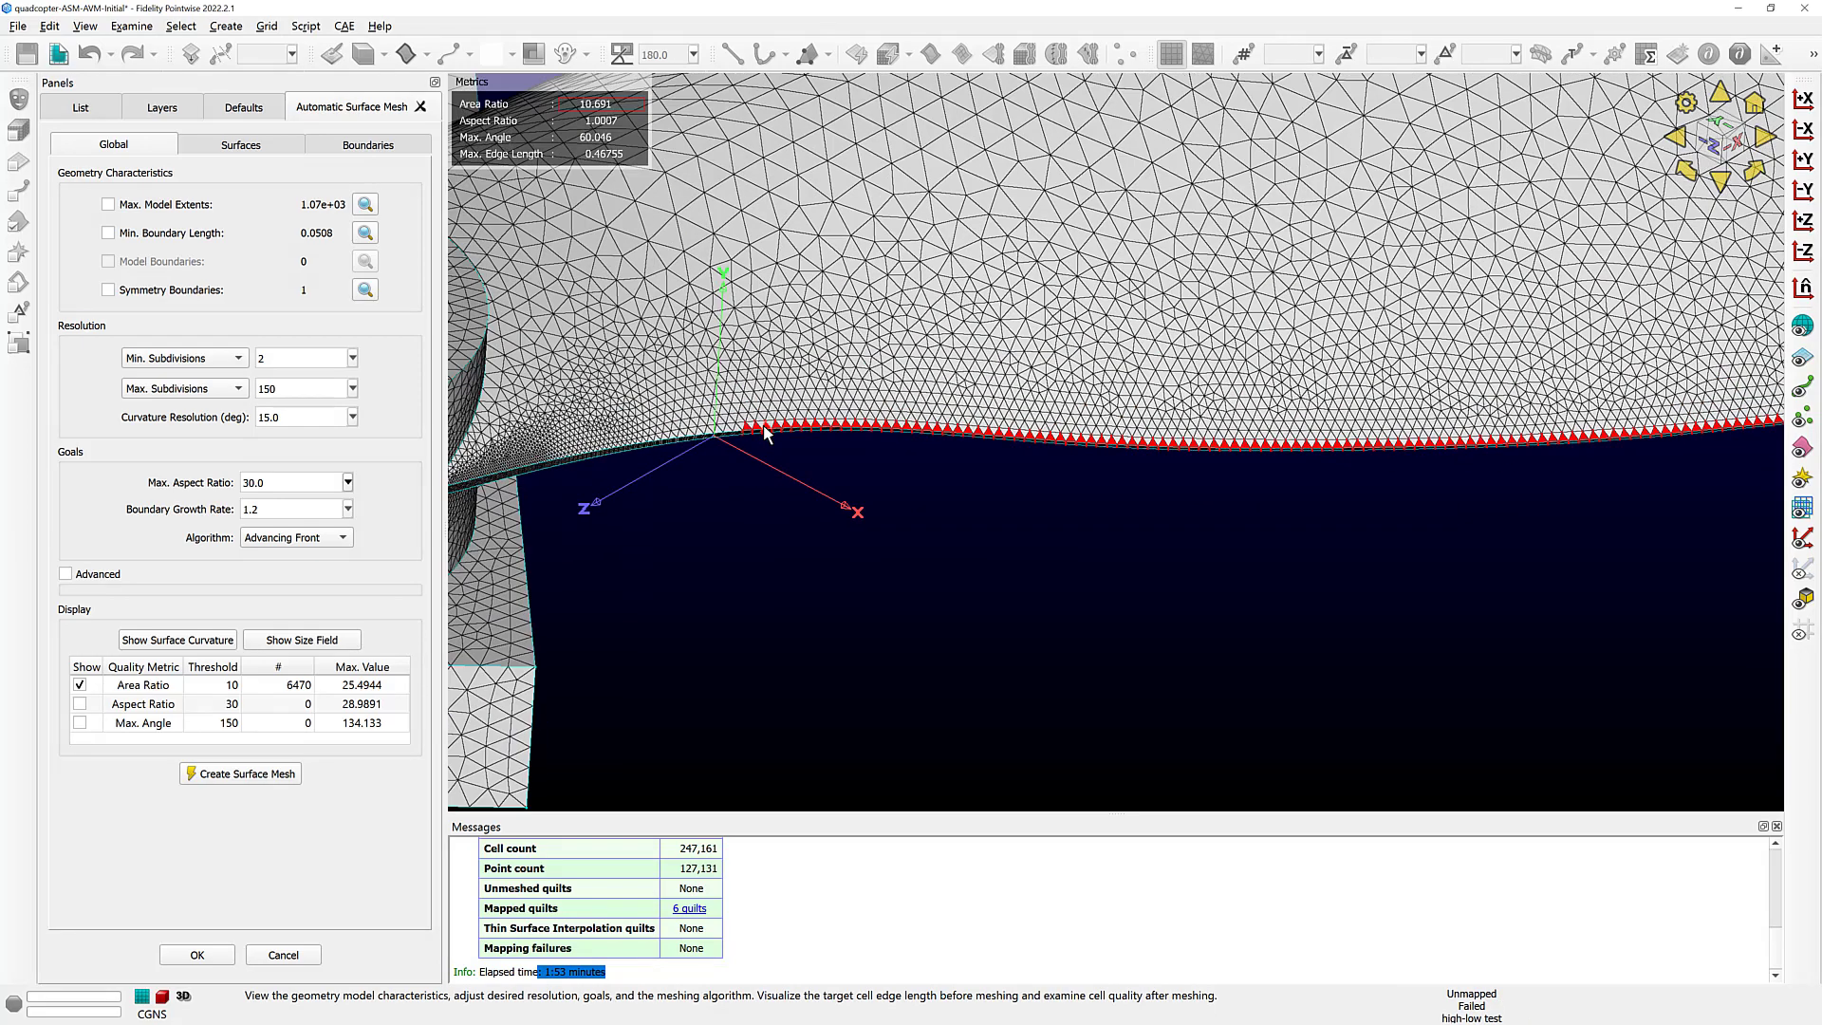
pyautogui.scroll(-8, 767, 434)
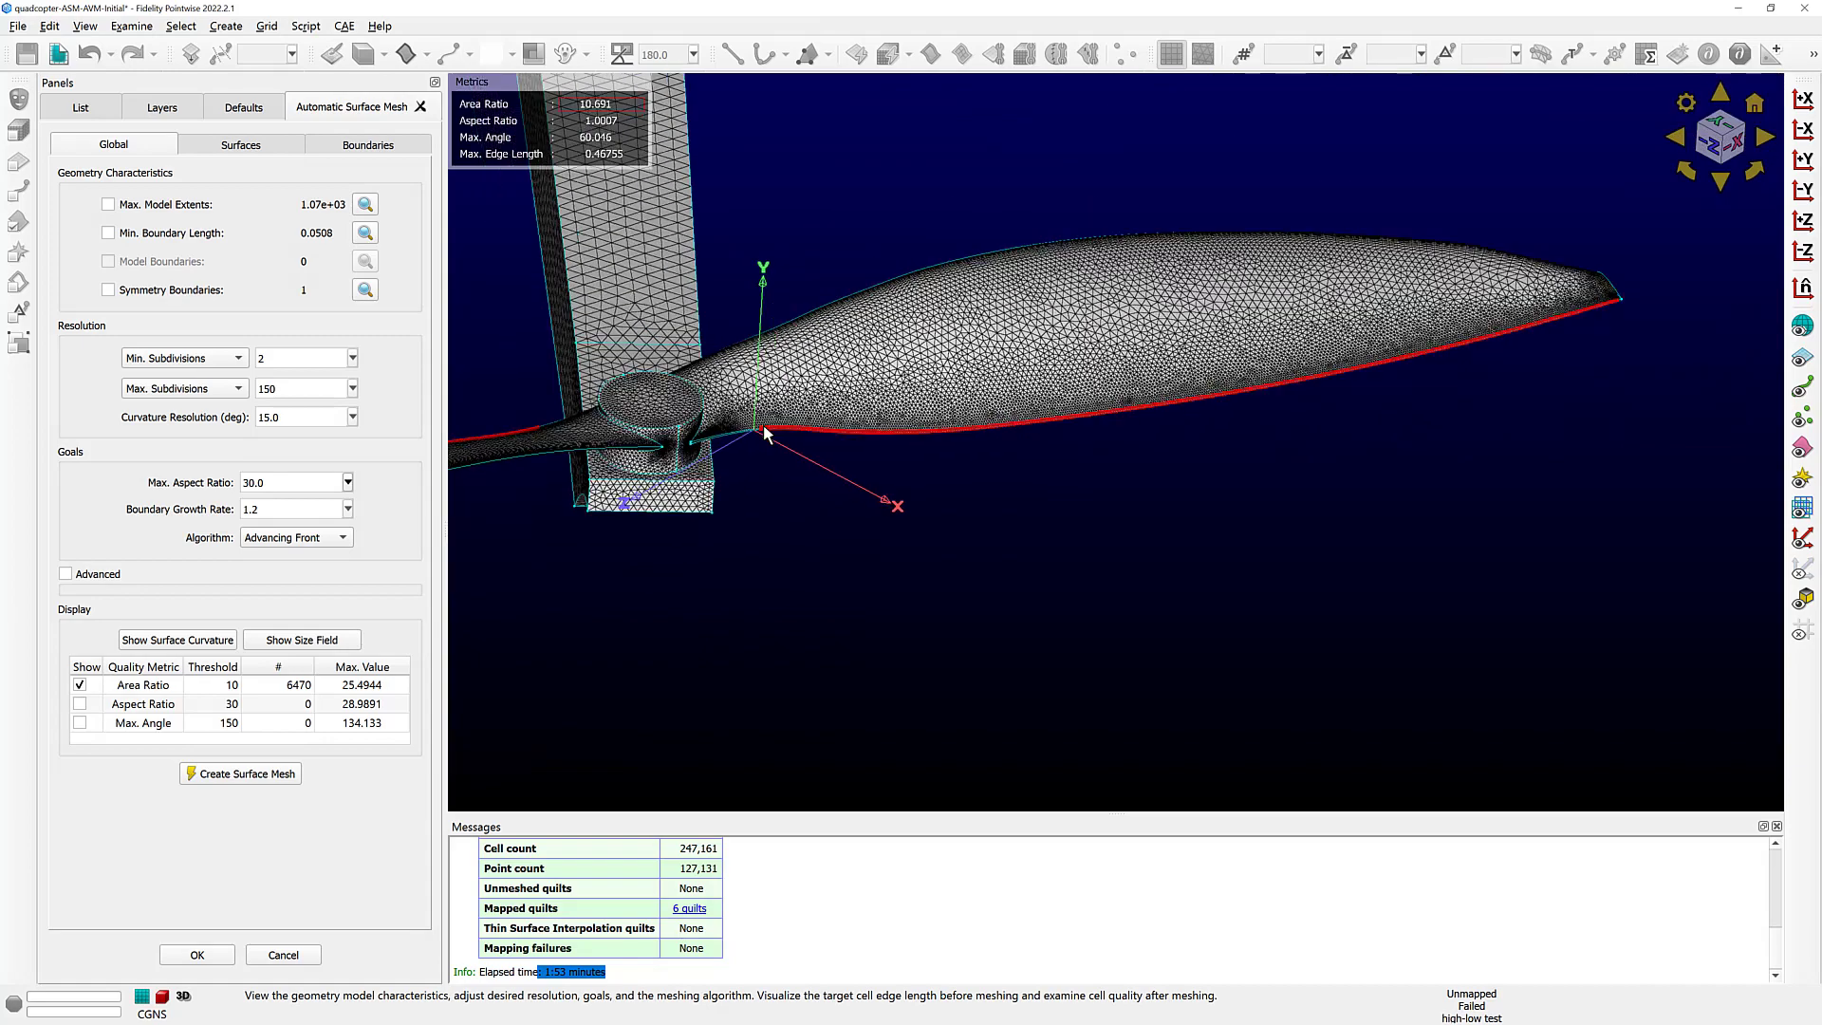
pyautogui.scroll(10, 1397, 353)
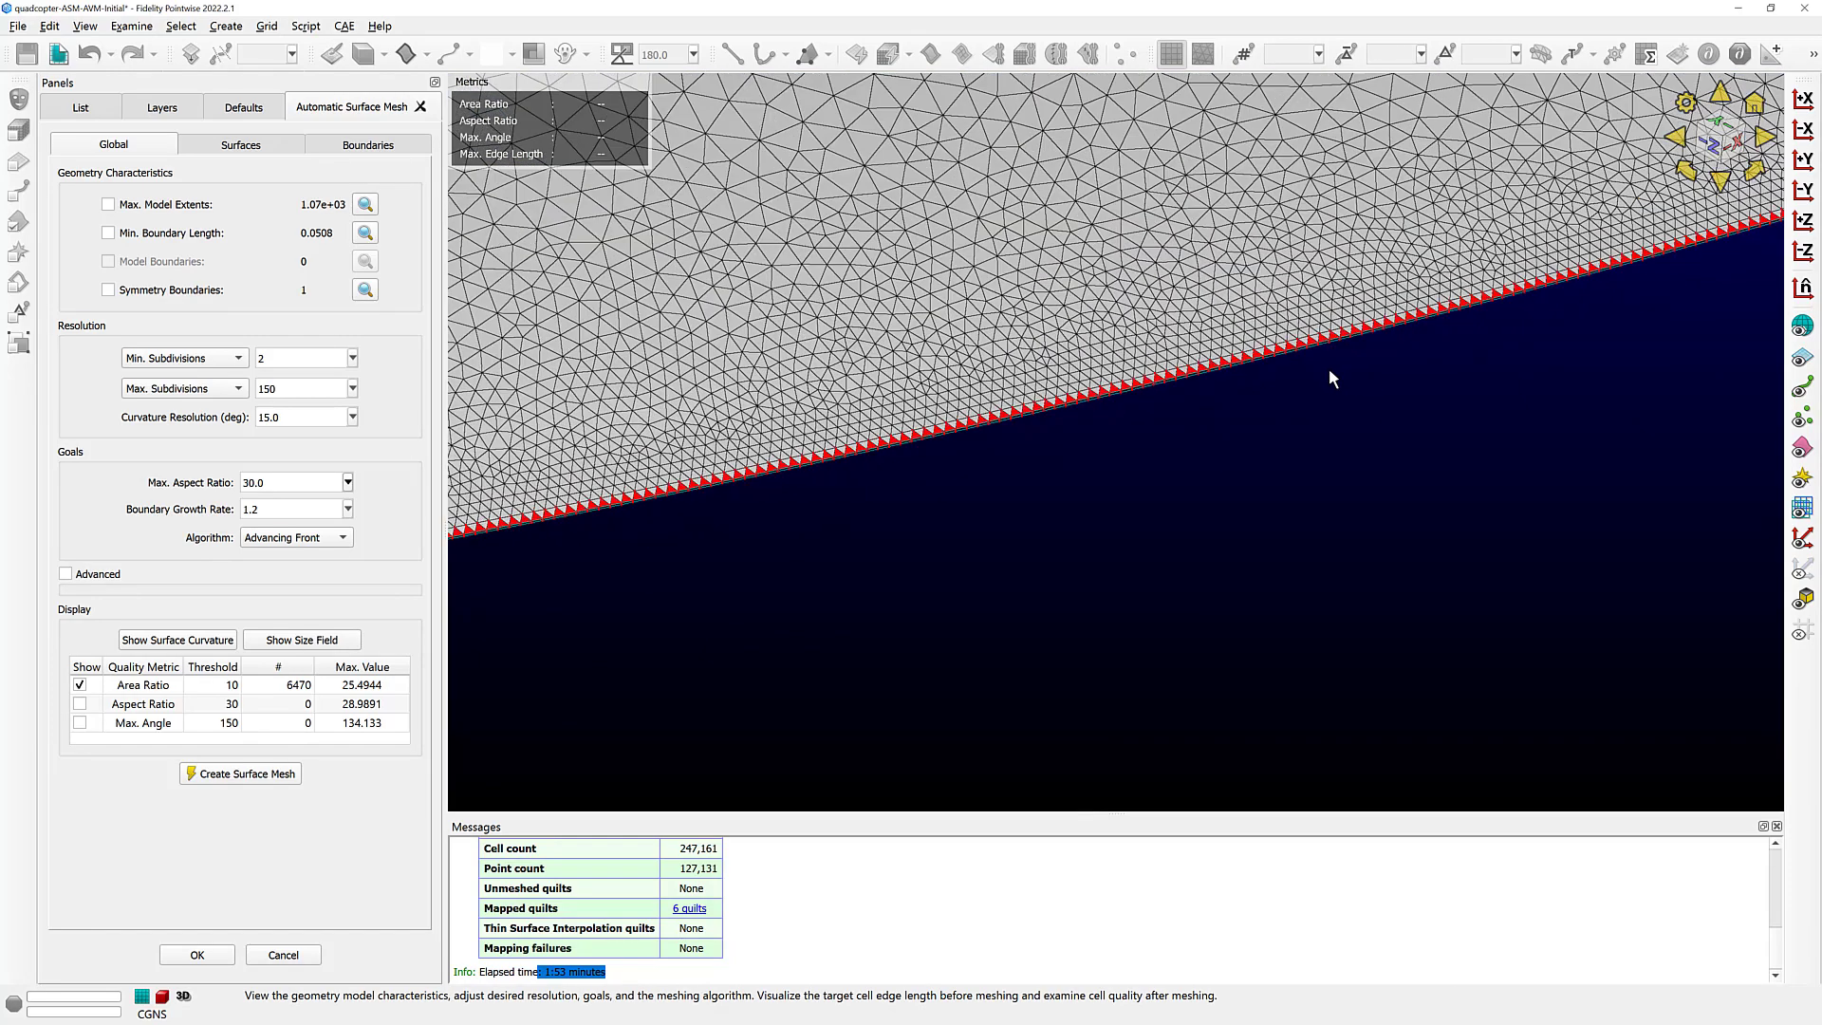
pyautogui.scroll(10, 1250, 370)
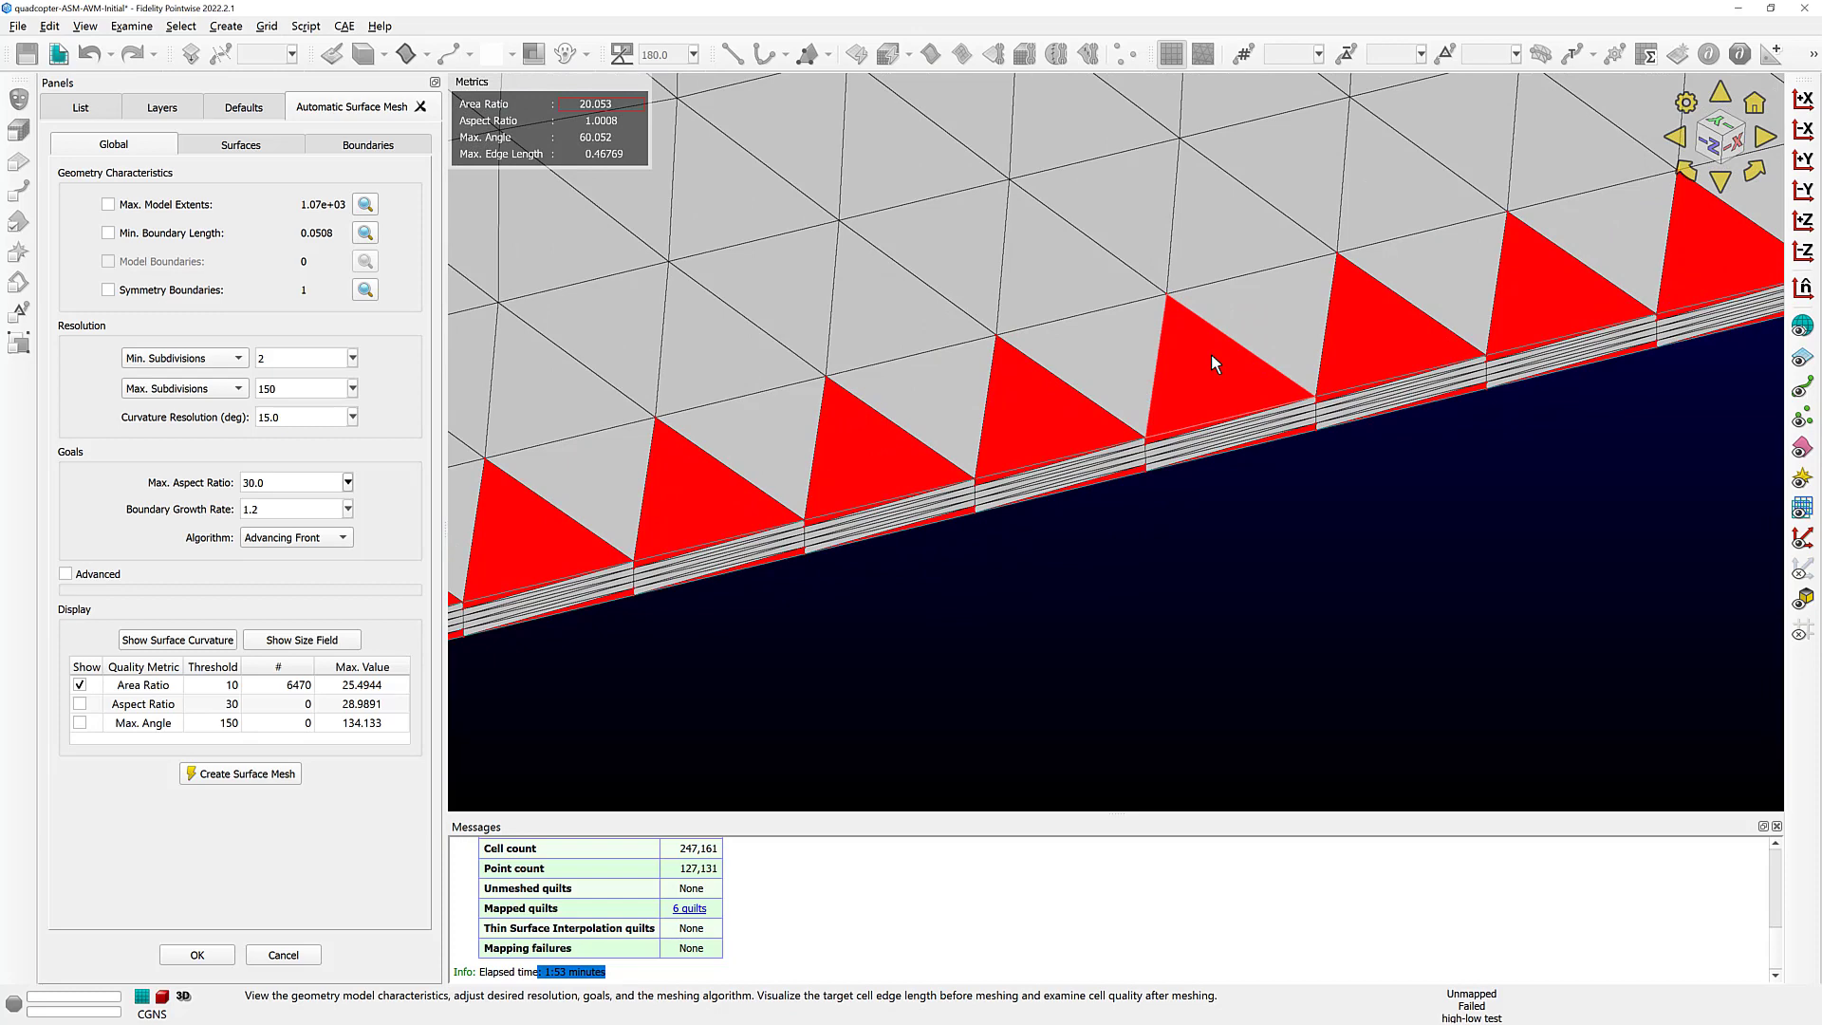
# - Set the adjacent boundary type of the TEs surface mapping filter to Adjacent Grid
pyautogui.click(241, 146)
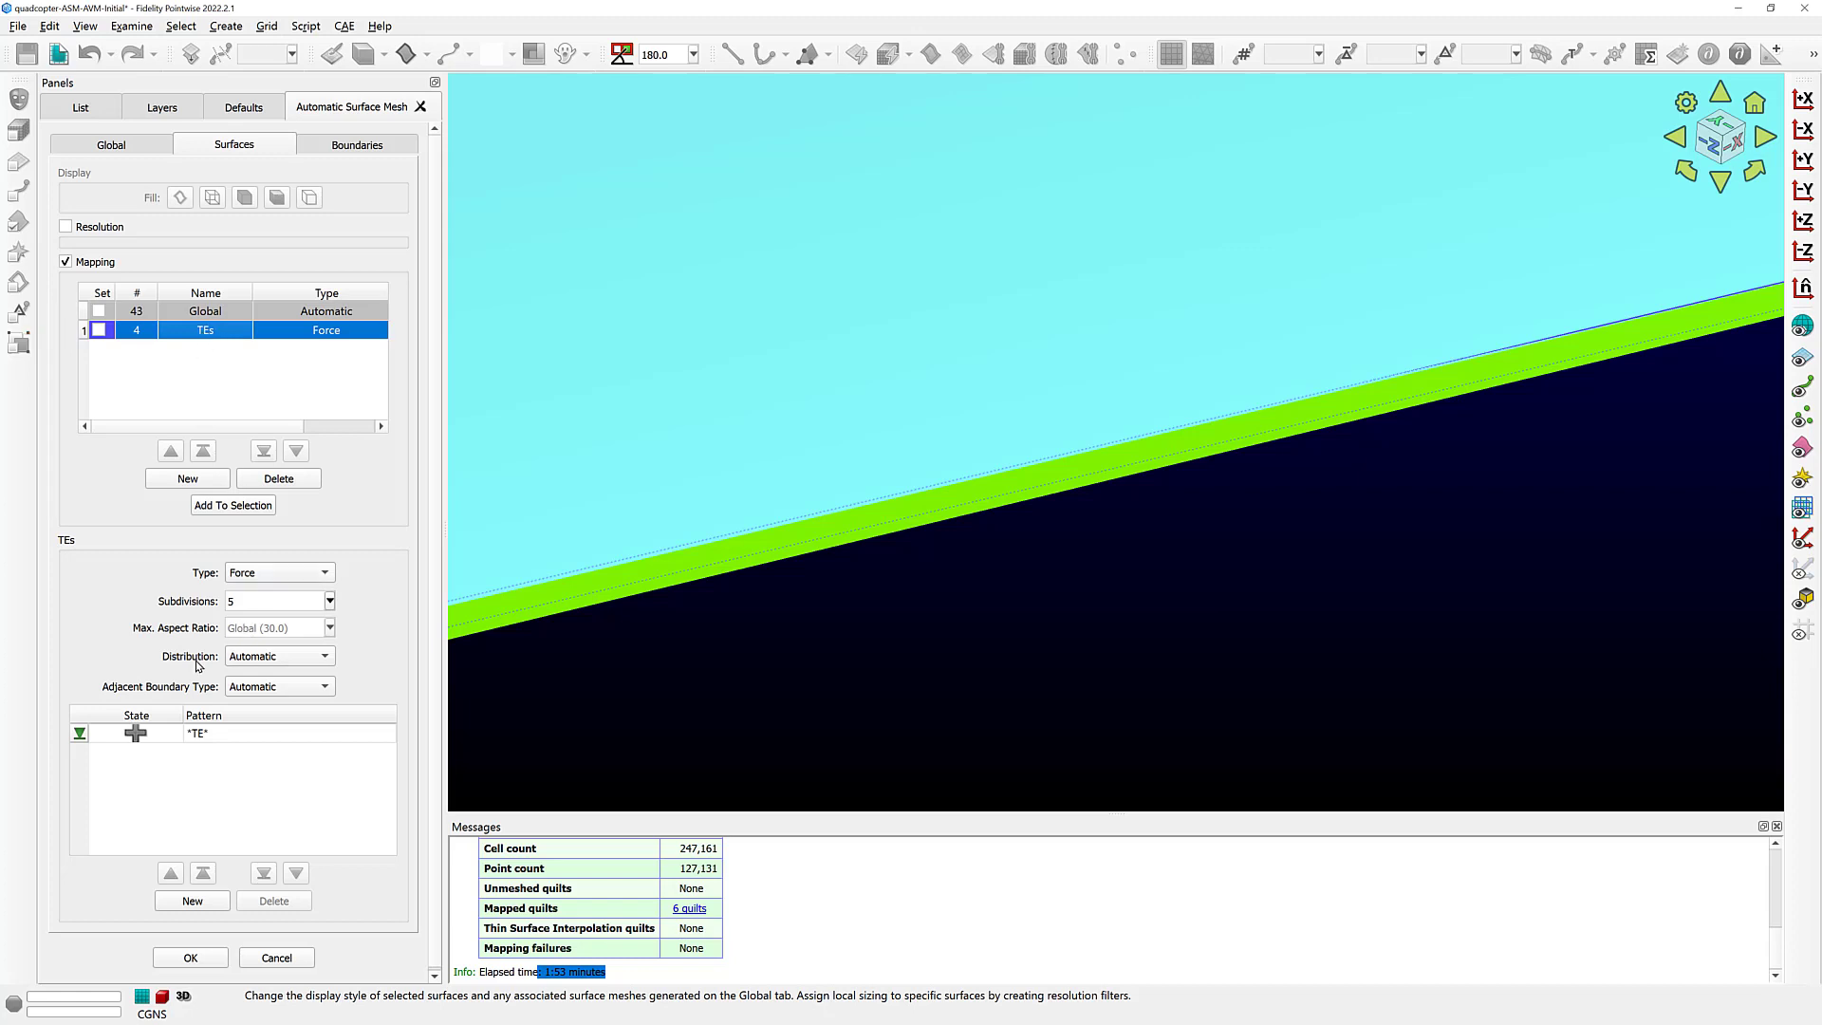
pyautogui.click(304, 688)
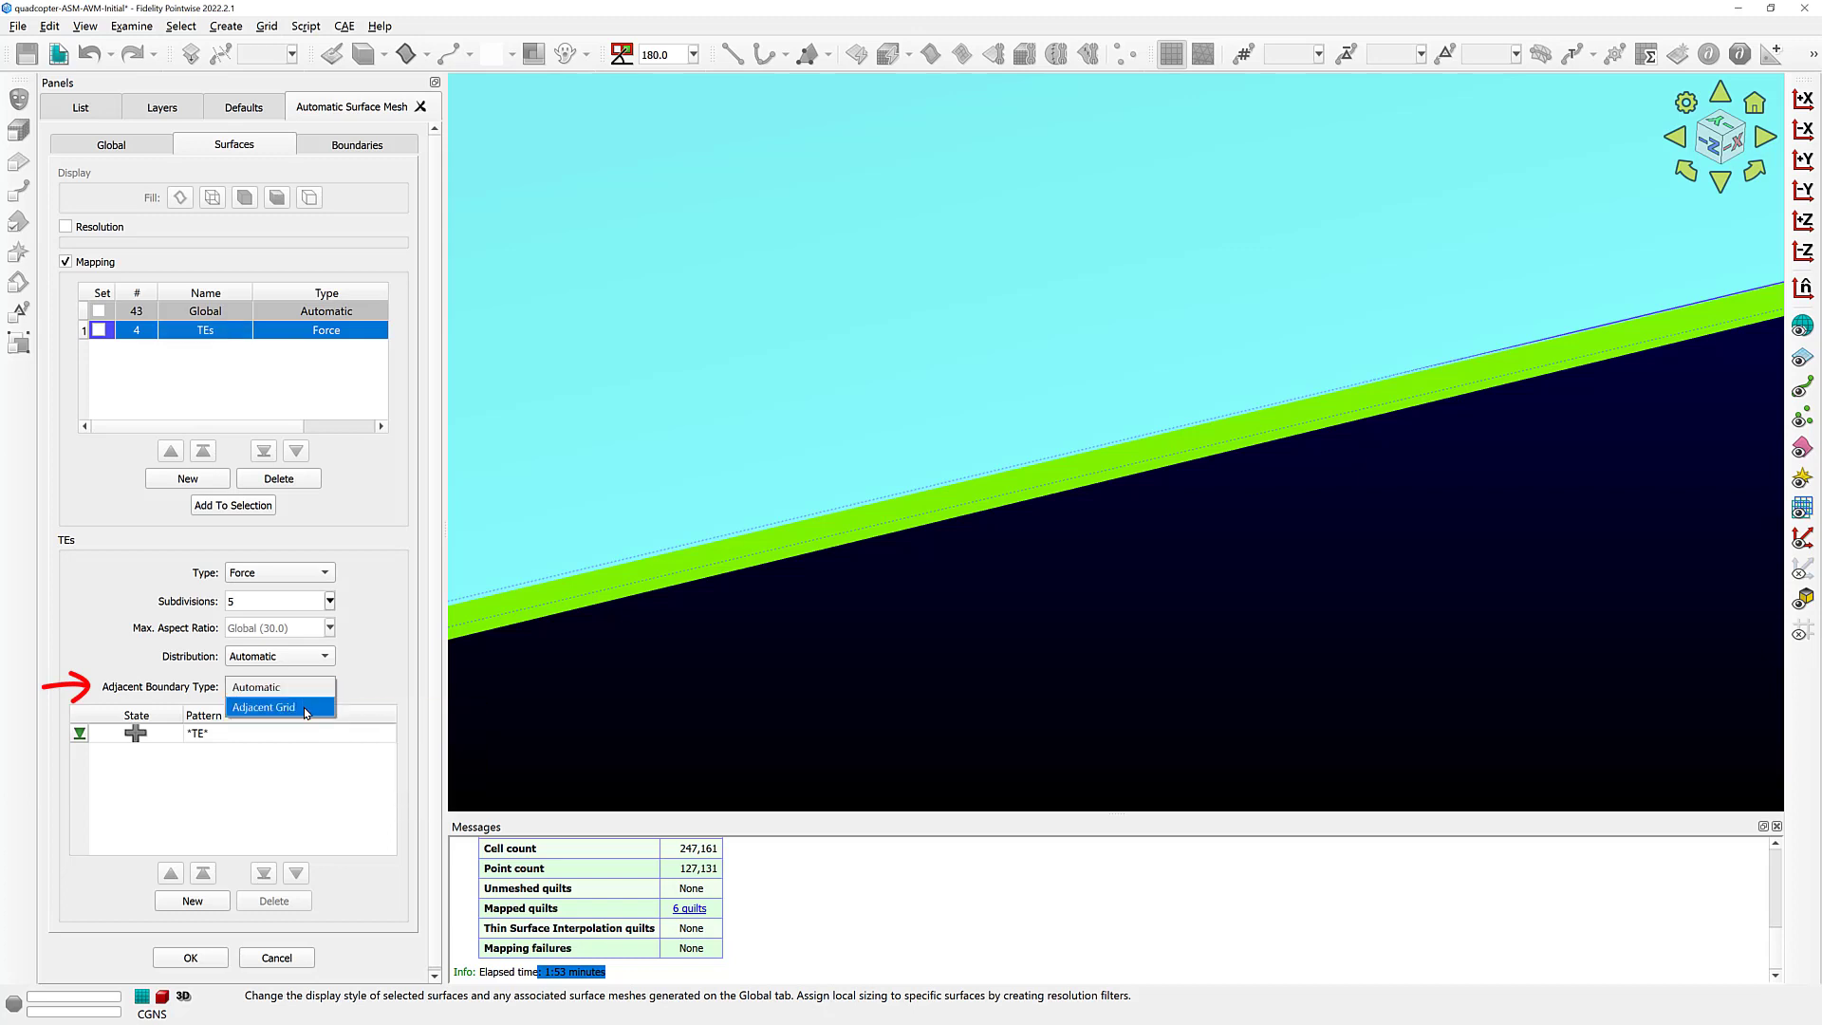
pyautogui.click(306, 710)
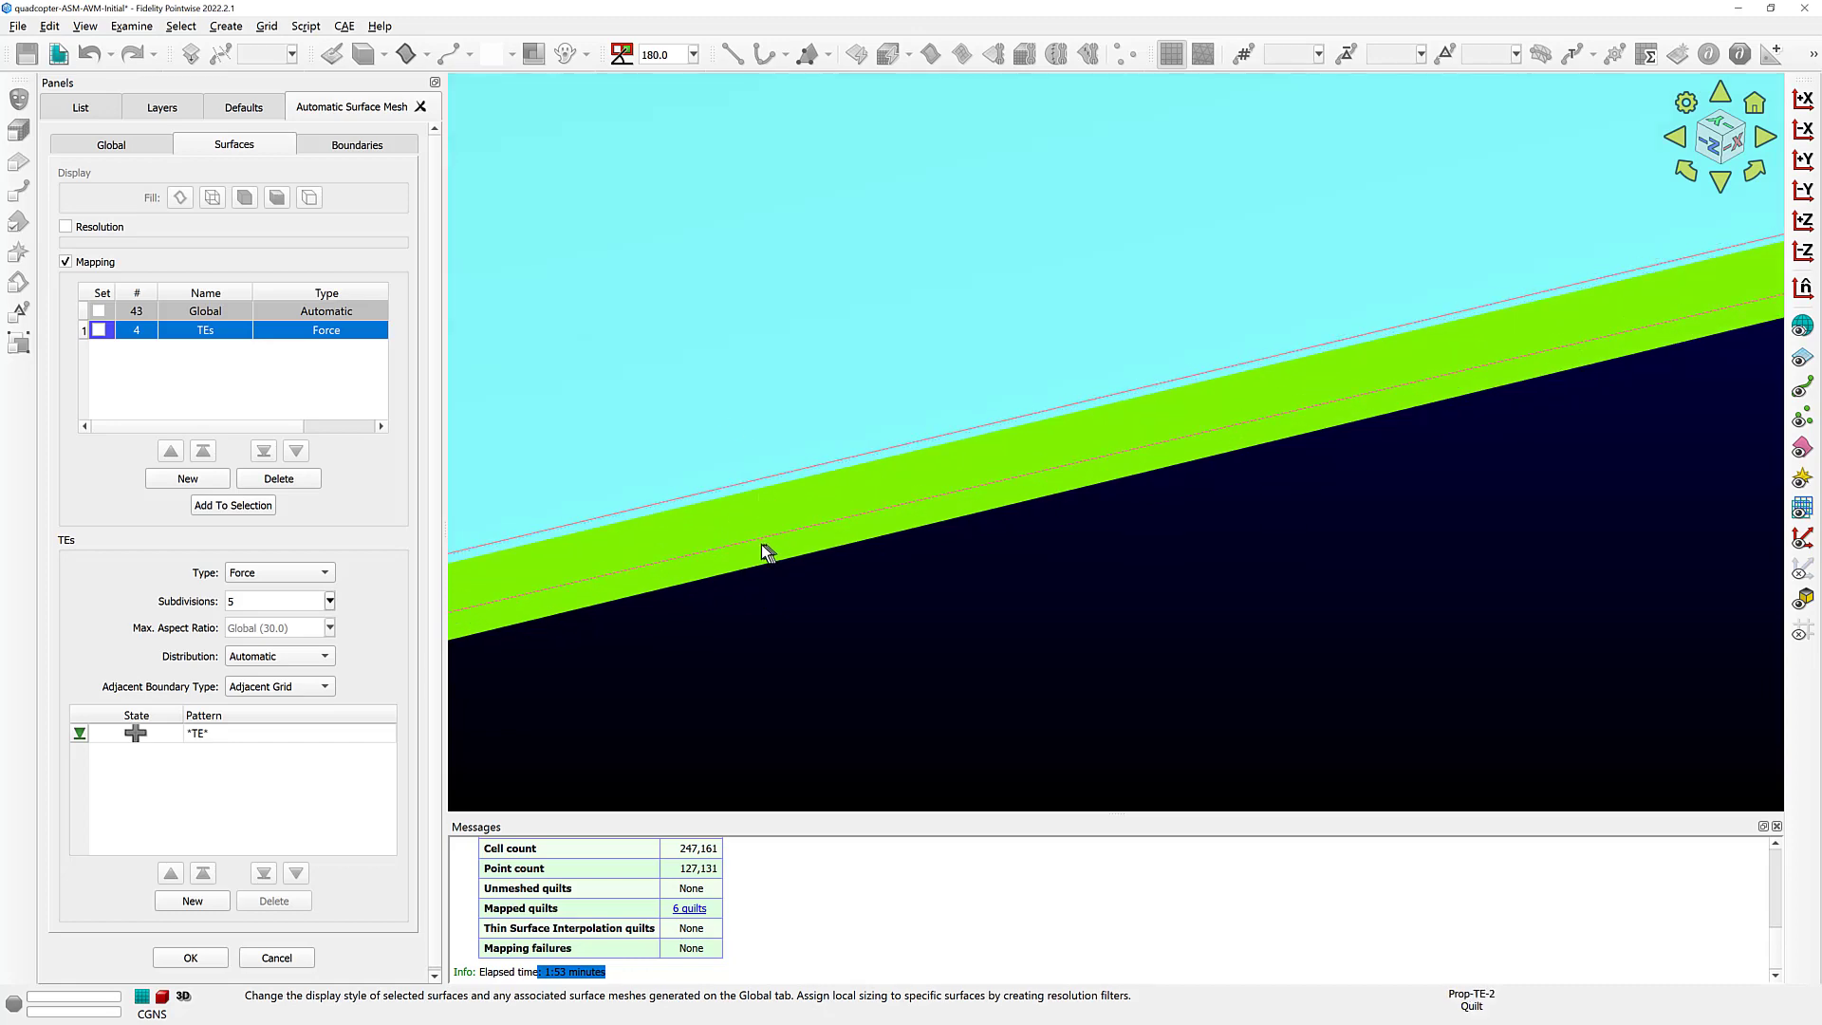
# - Recreate the surface mesh with the updated trailing-edge mapping and check the elapsed meshing time
pyautogui.click(142, 145)
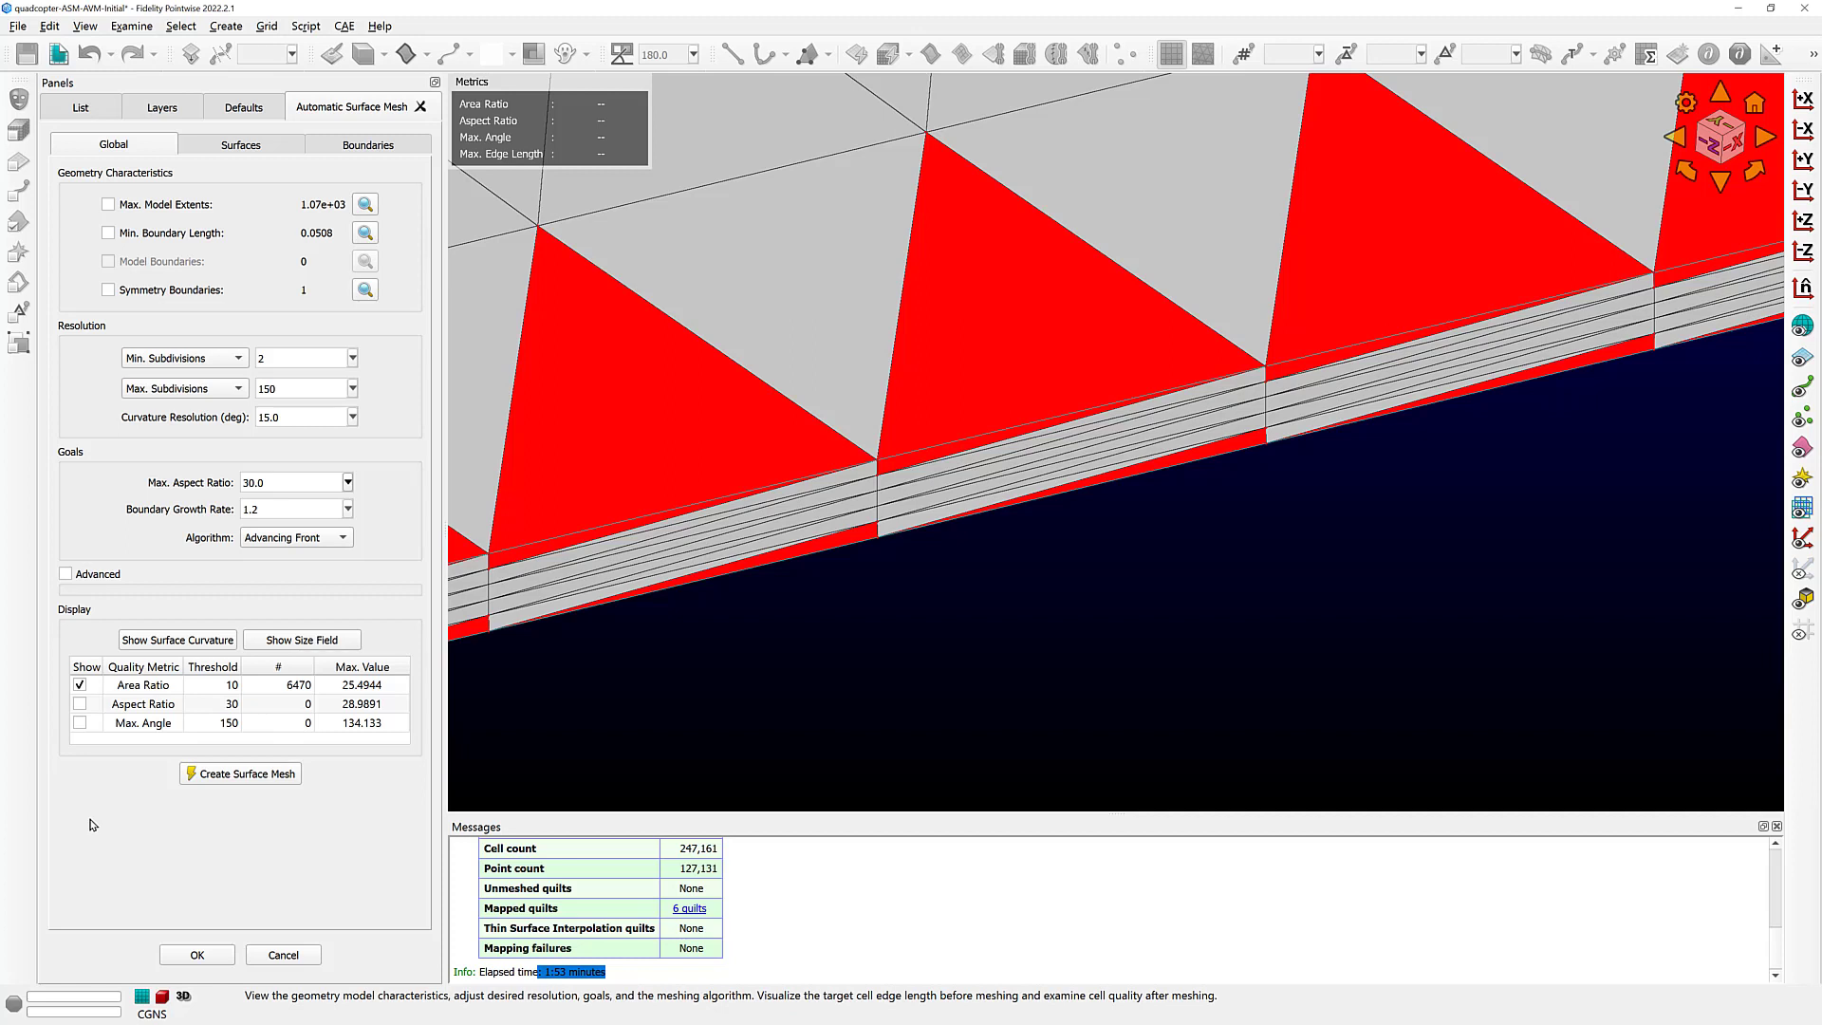
pyautogui.click(265, 778)
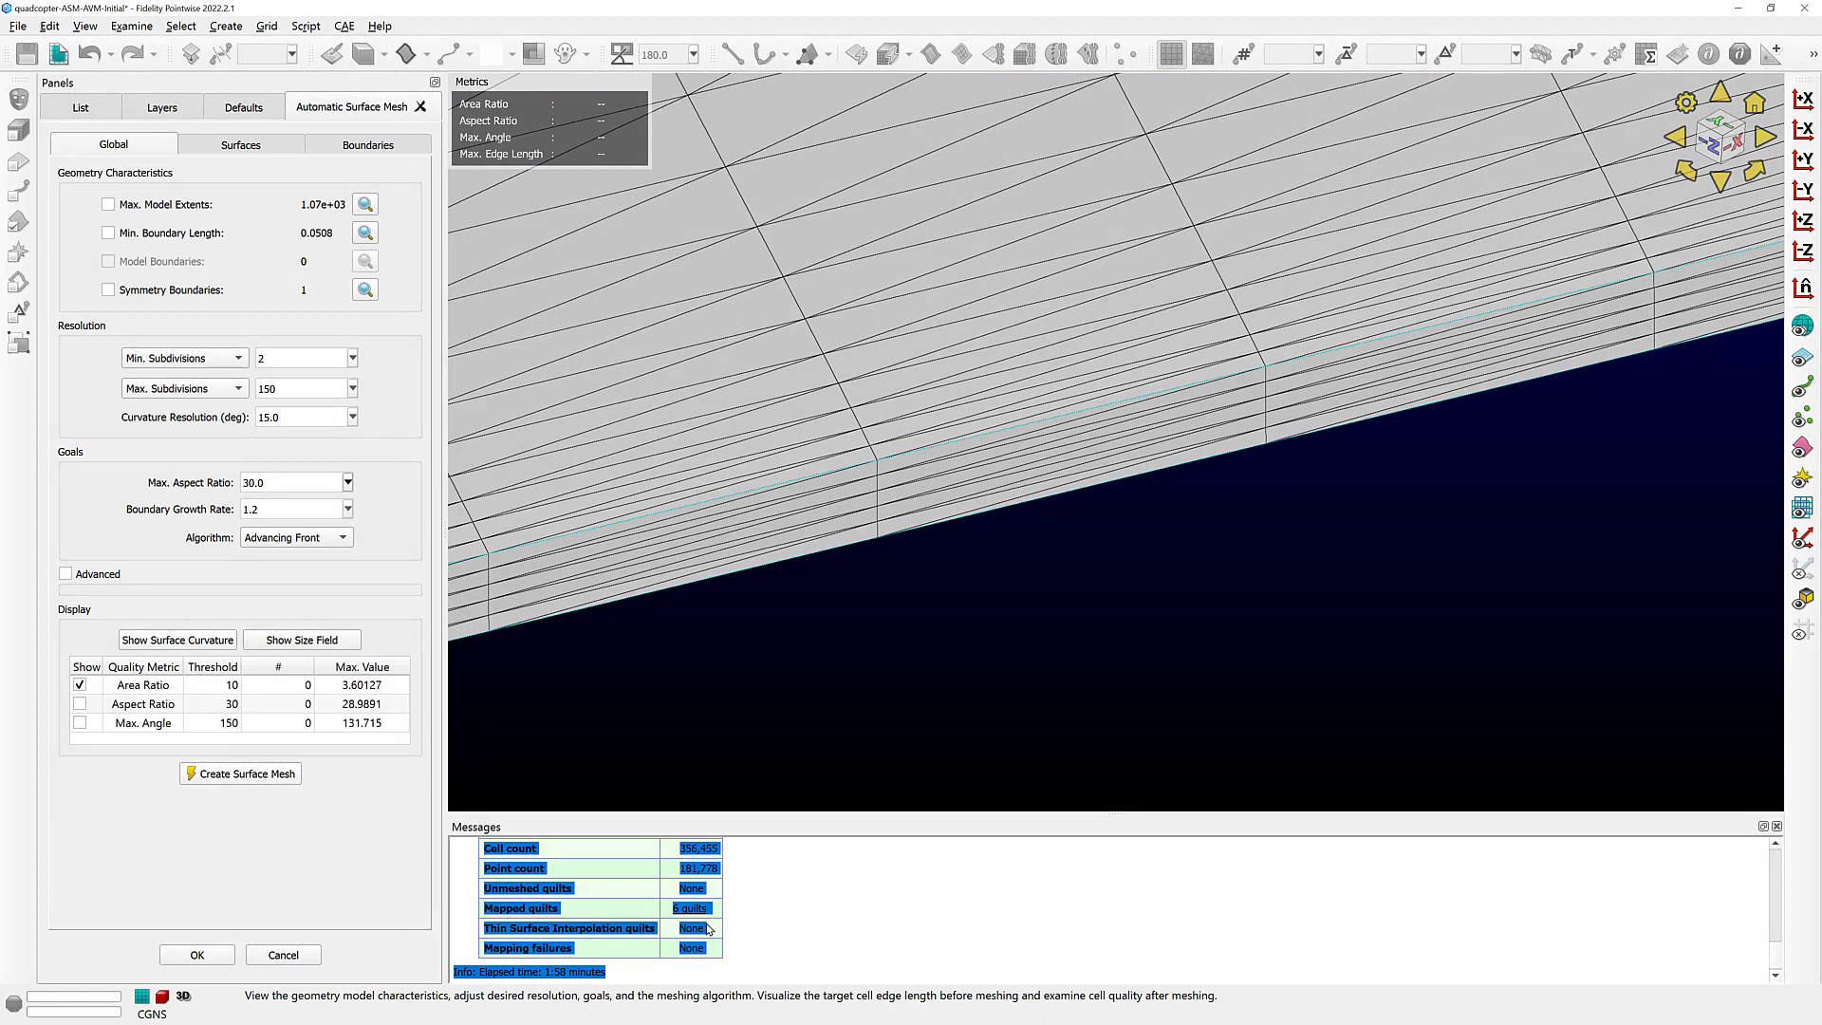
pyautogui.click(849, 925)
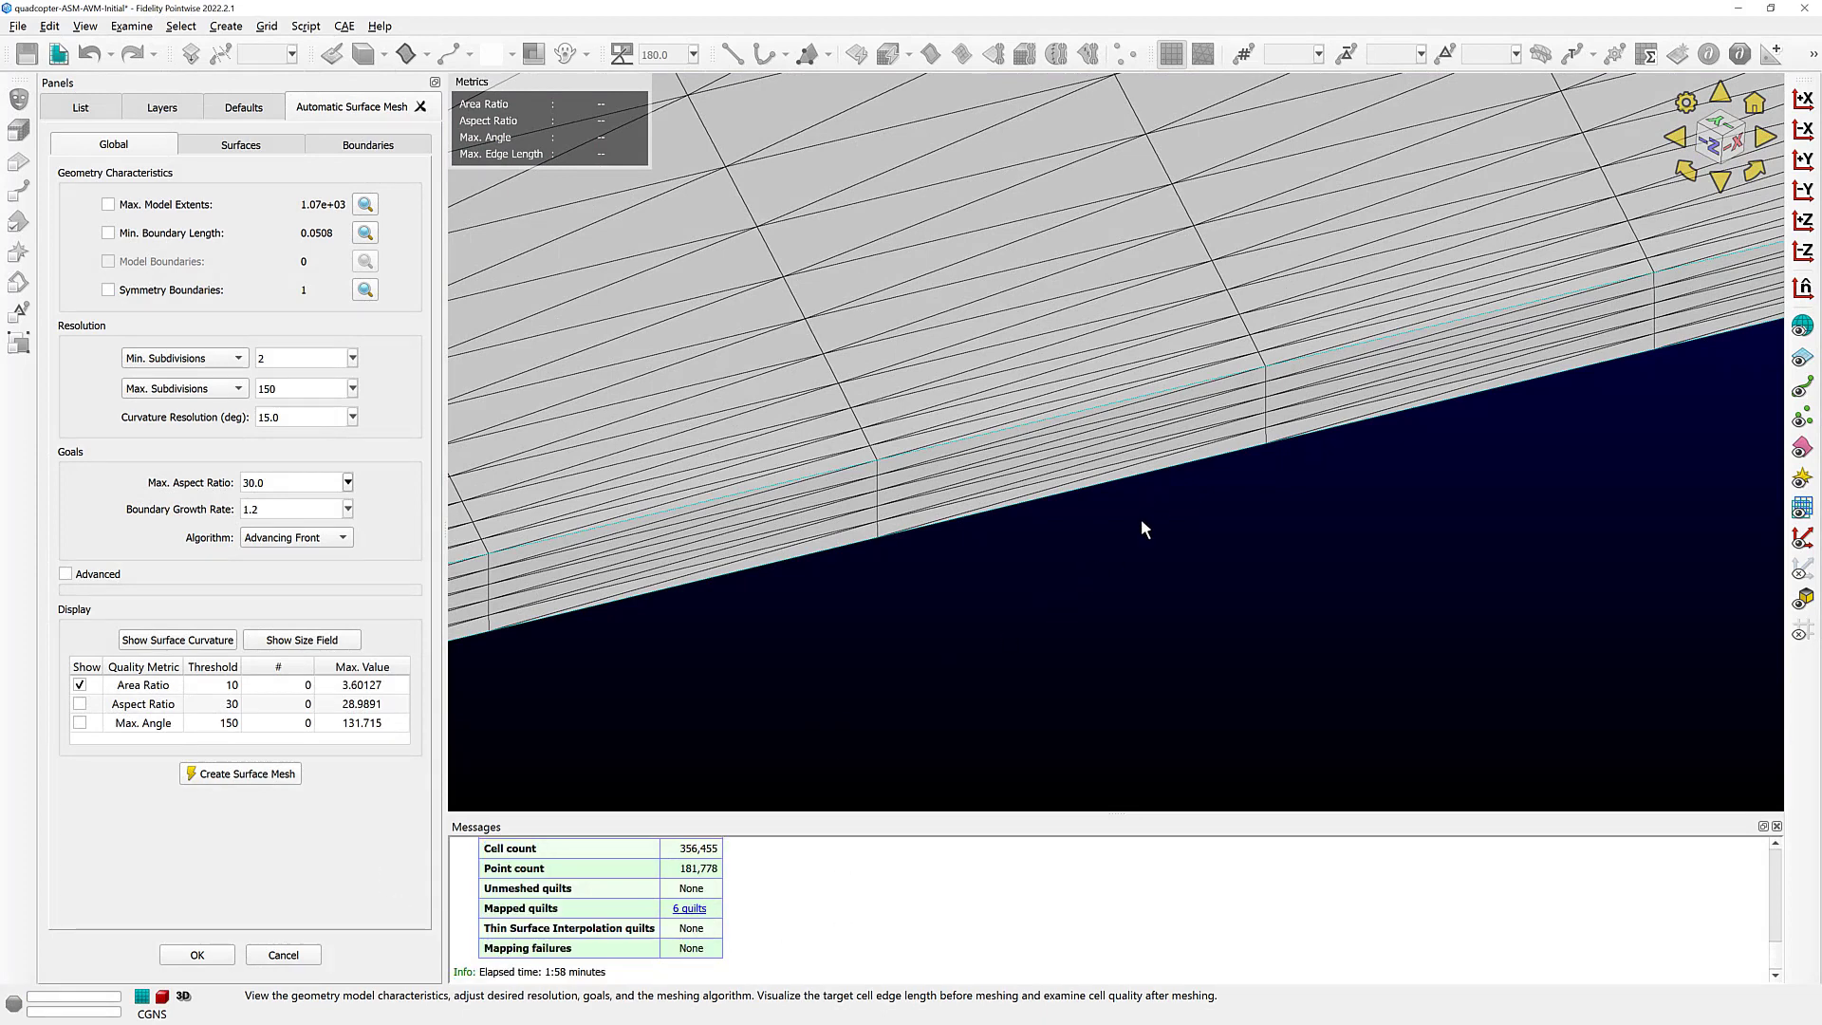
# - Turn off the Area Ratio highlighting and accept the automatic surface mesh of the whole quadcopter
pyautogui.moveTo(1180, 440)
pyautogui.click(79, 686)
pyautogui.press('F5')
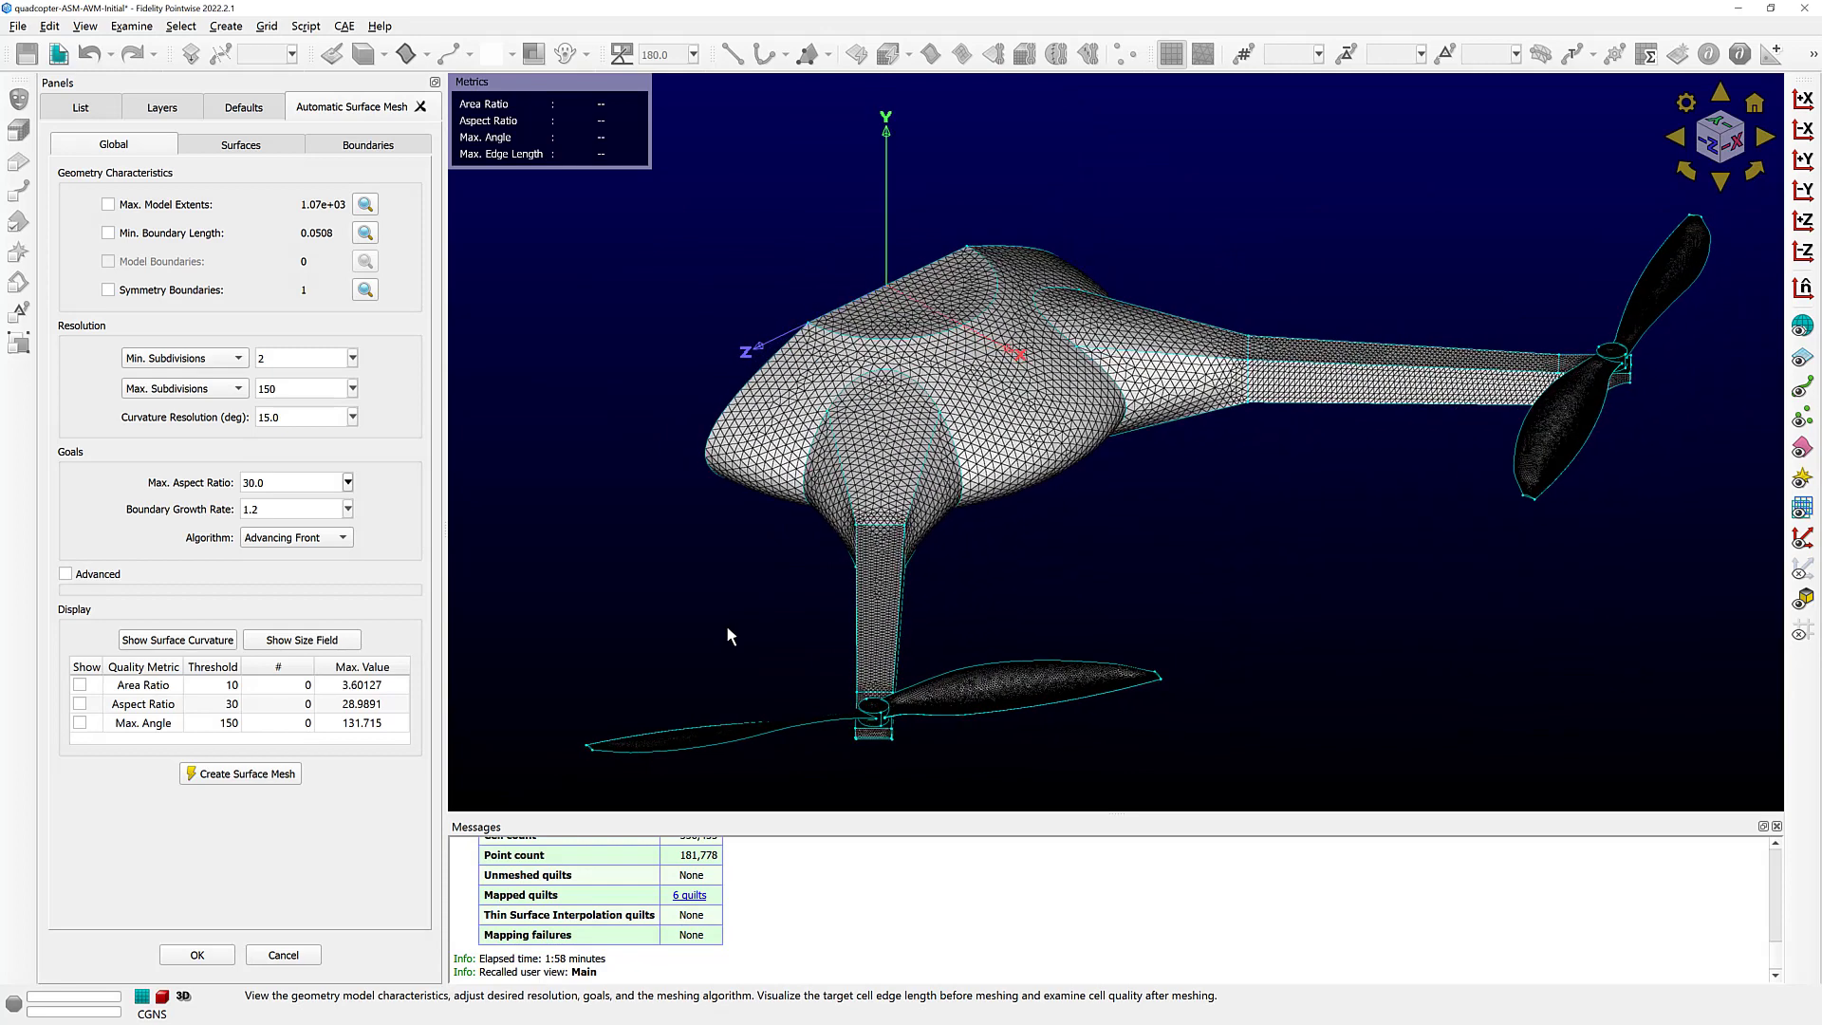
pyautogui.click(197, 952)
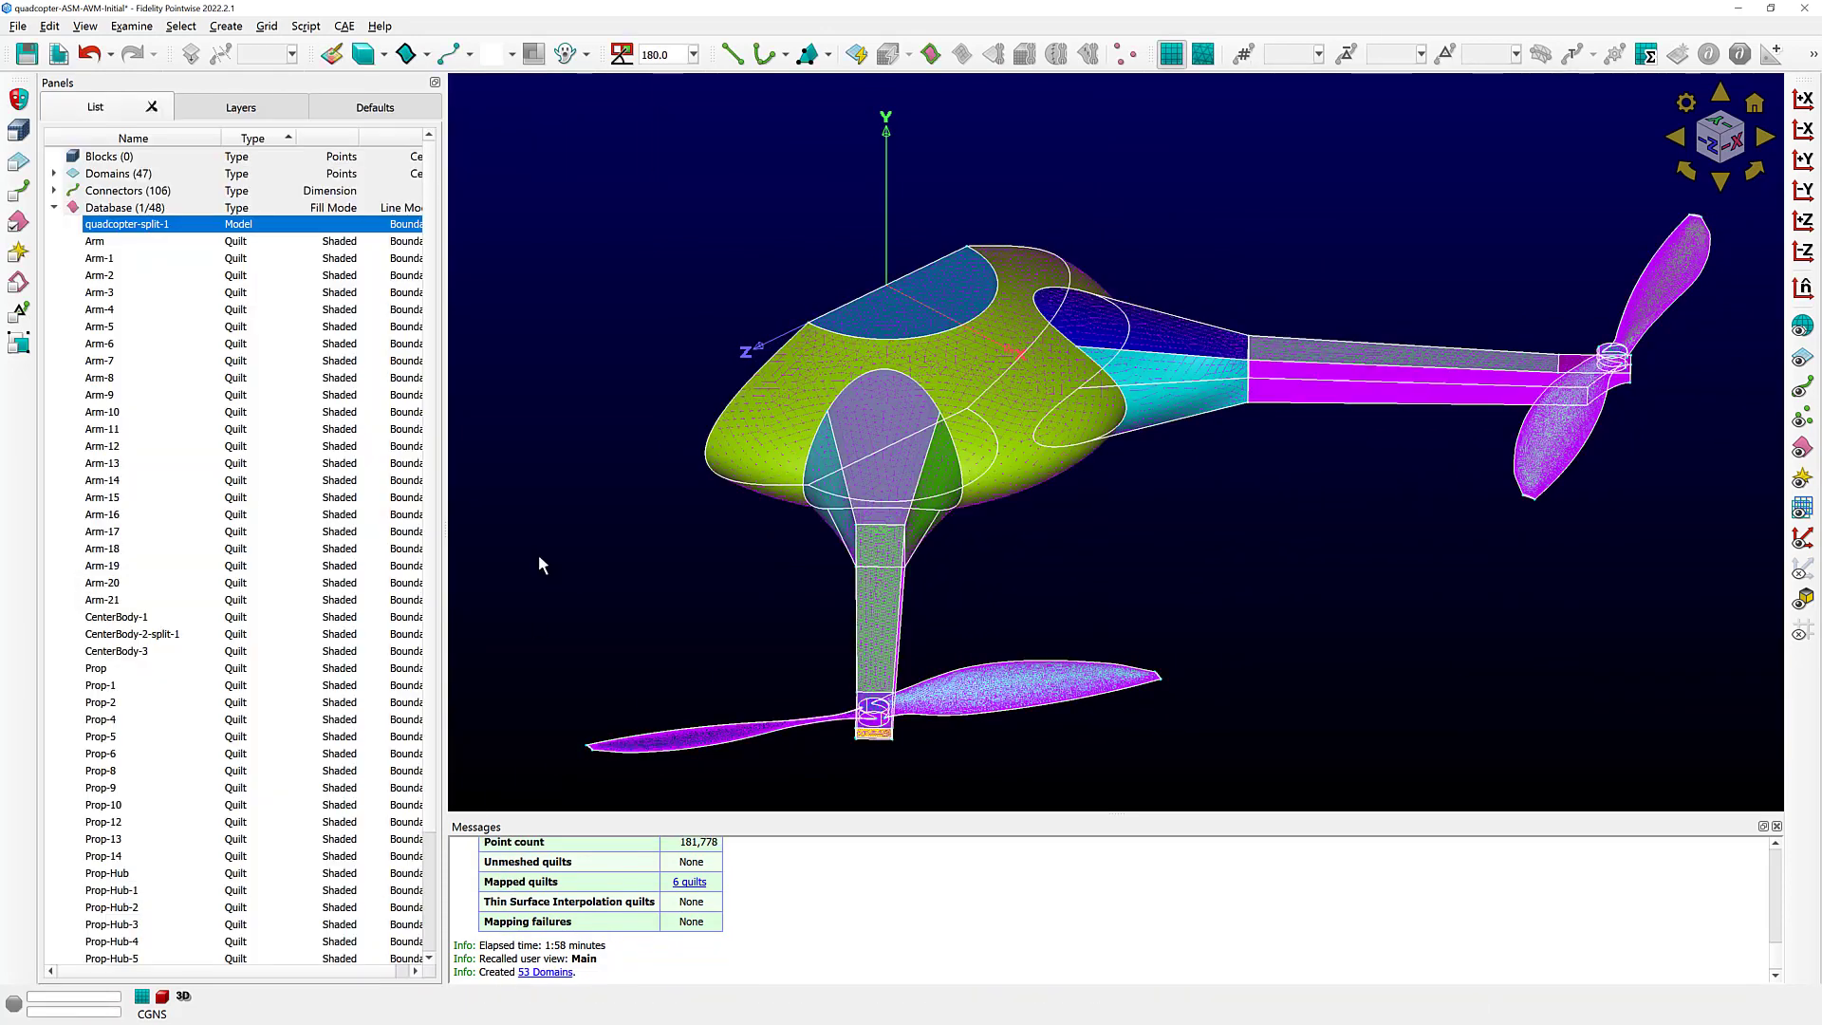
# - Exclude database entities from selection and hide the quadcopter's database geometry
pyautogui.click(17, 224)
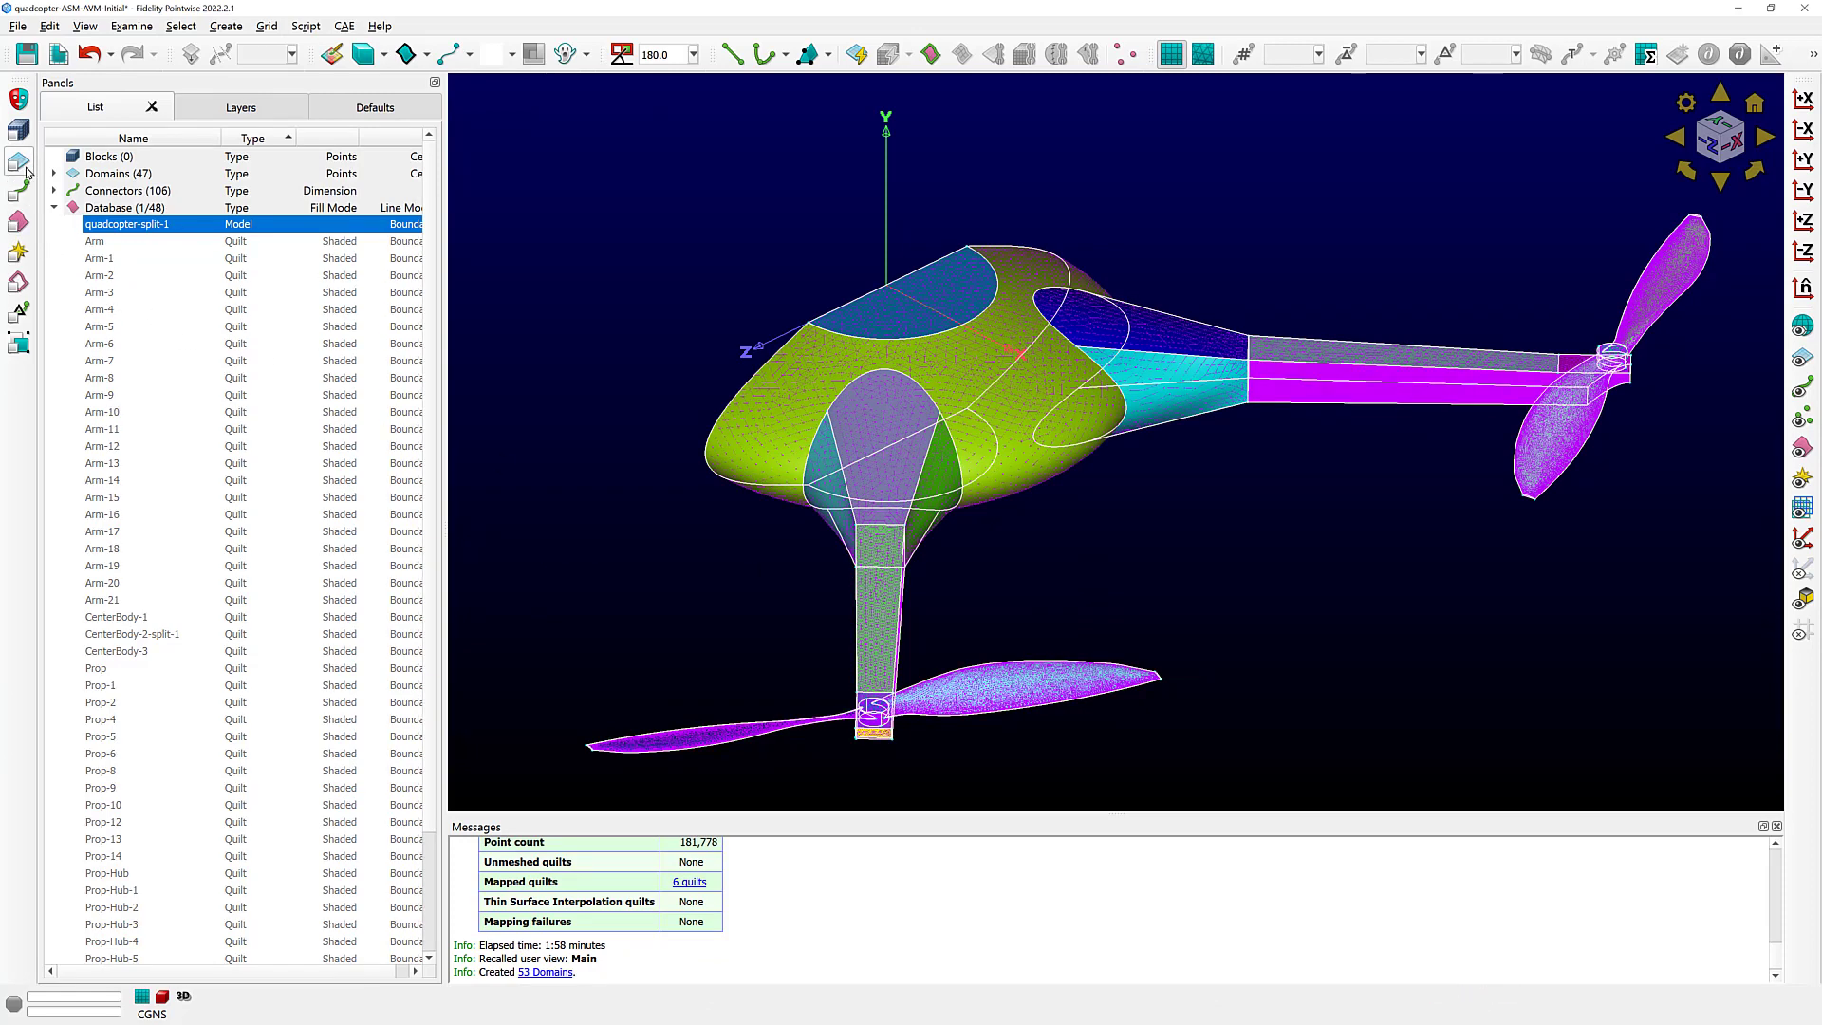
pyautogui.click(662, 192)
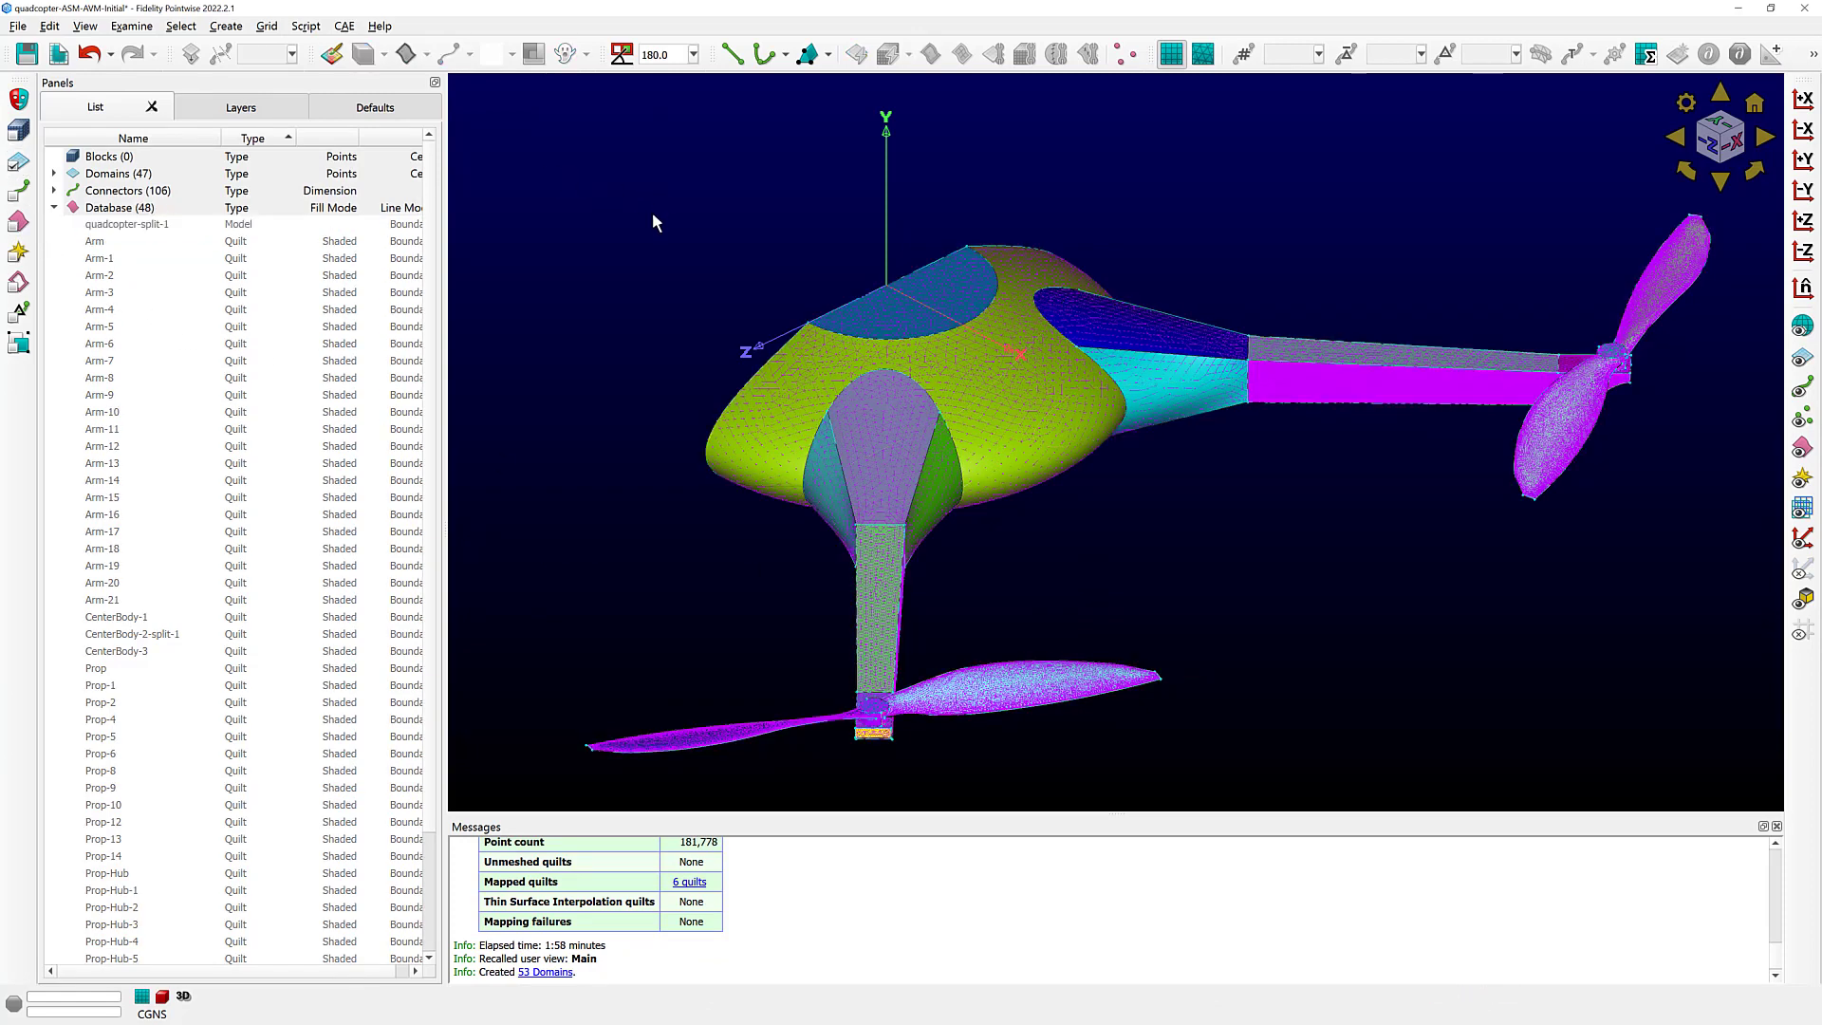
pyautogui.click(1803, 447)
# - Select all surface mesh domains and display them in the Hidden Line style
pyautogui.hotkey('ctrl', 'a')
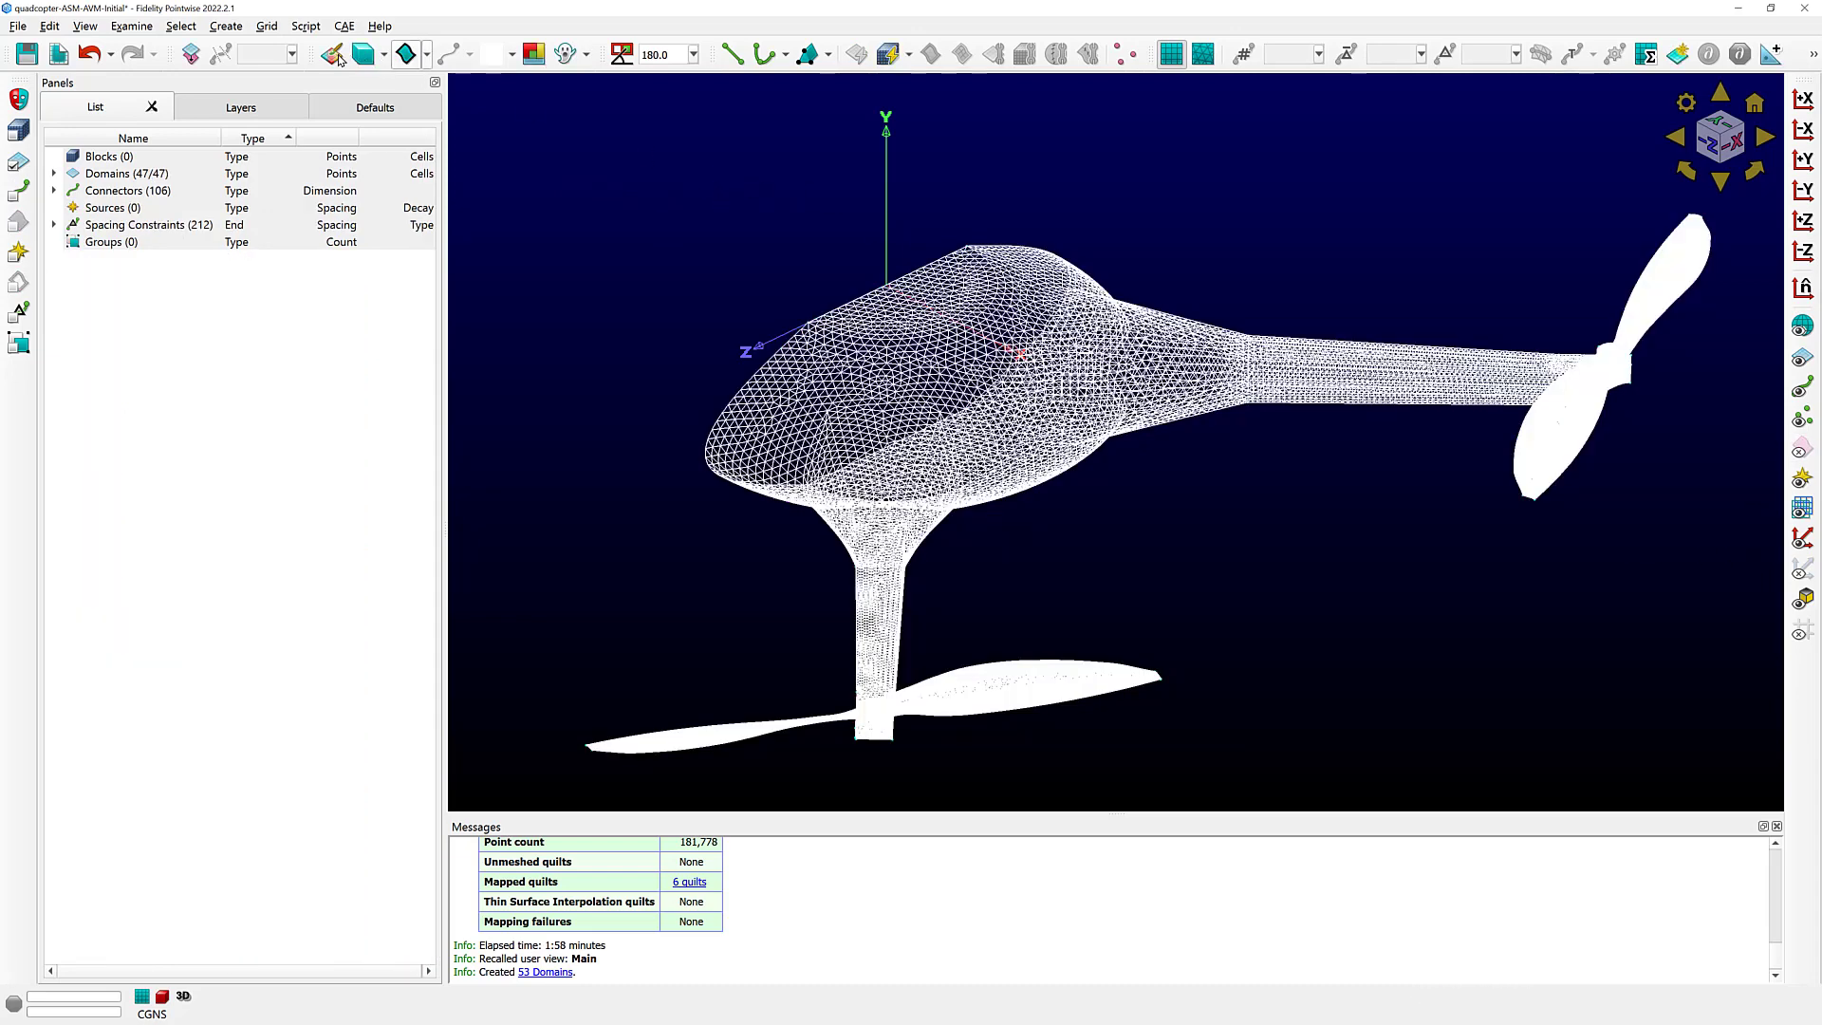
pyautogui.click(385, 55)
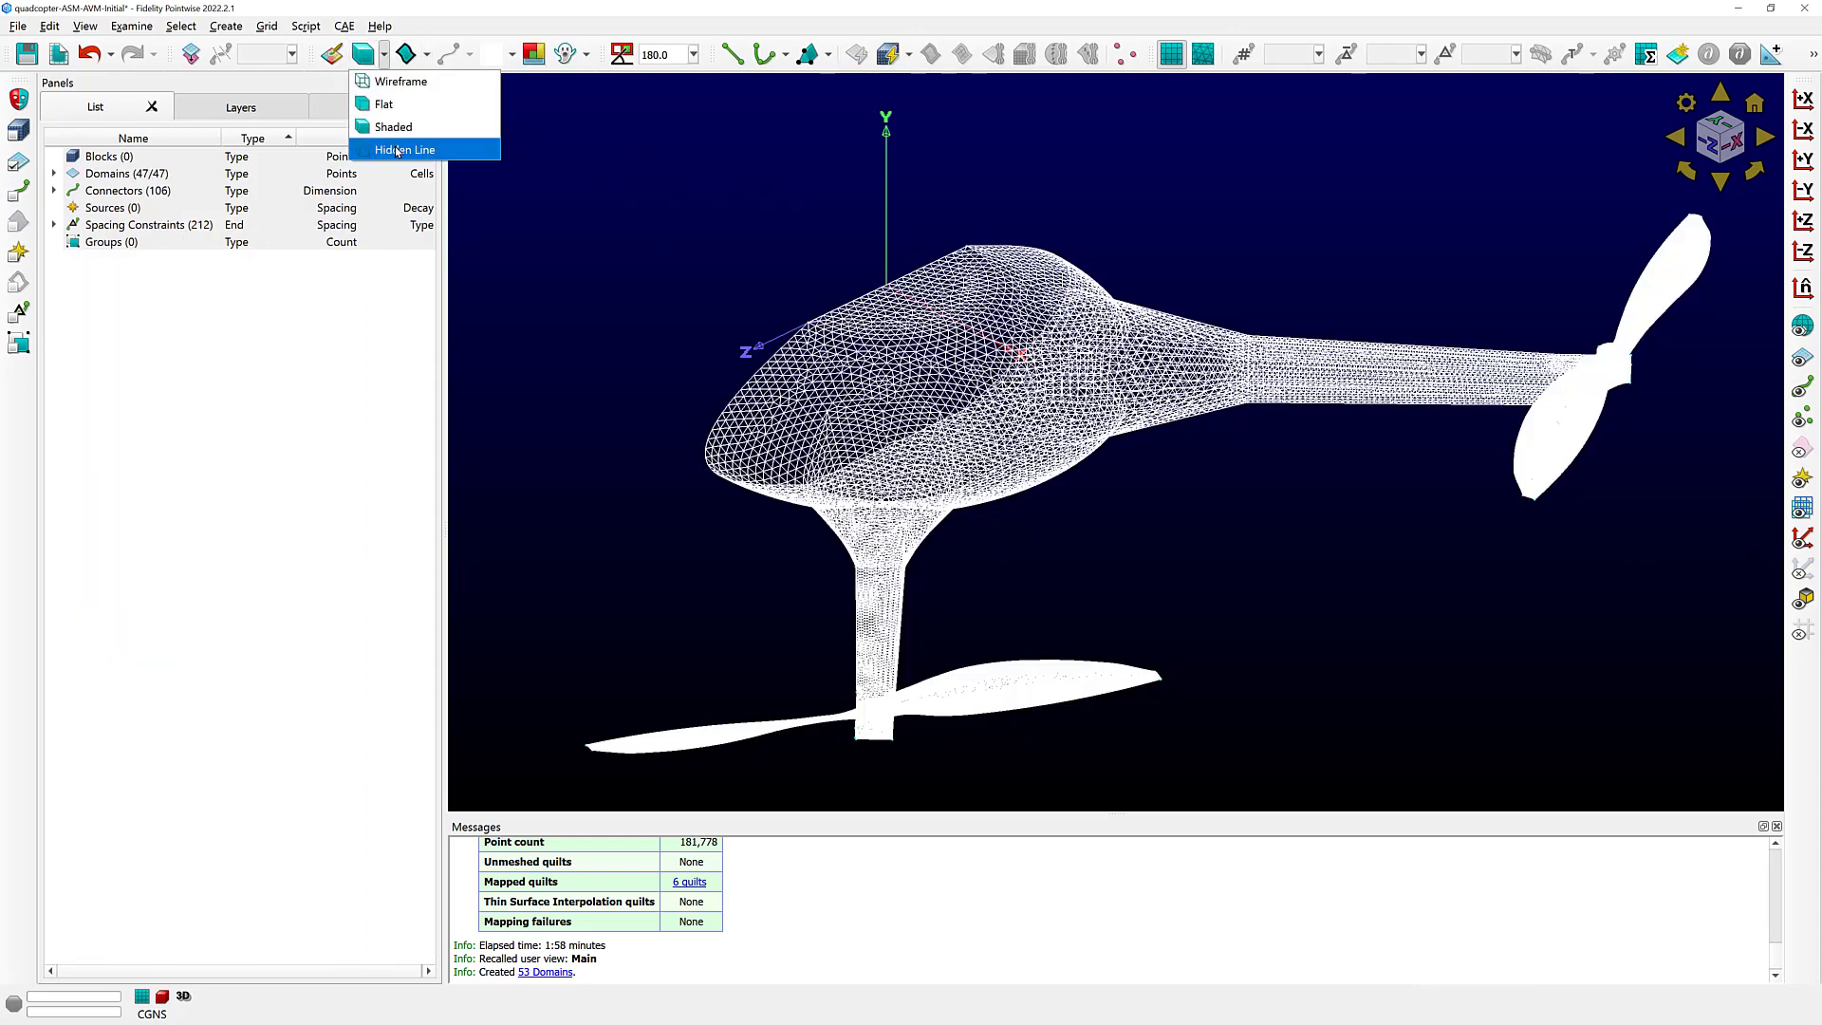
pyautogui.click(397, 150)
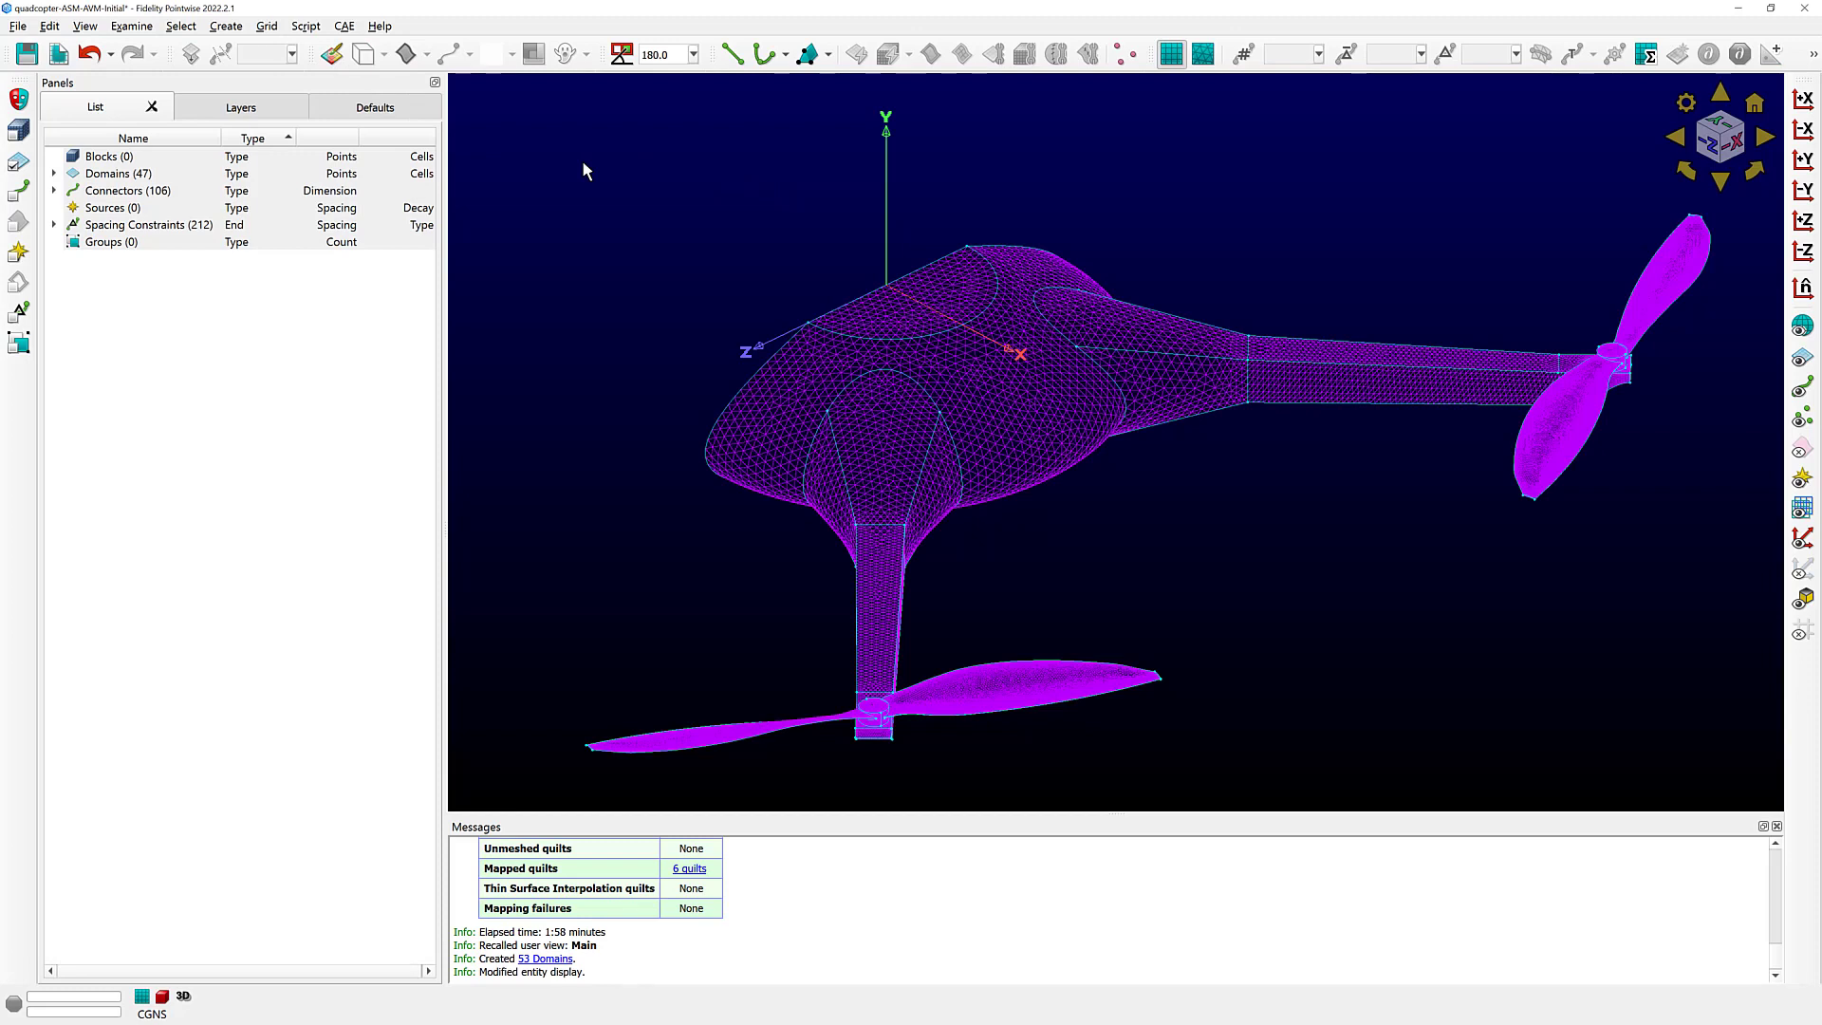